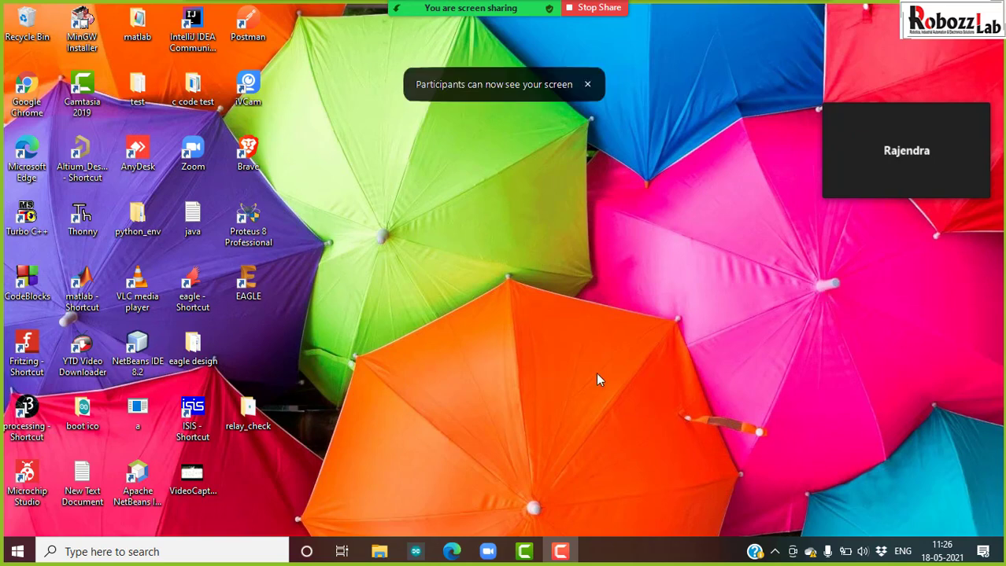
- Launch EAGLE from the desktop, maximize its Control Panel and dismiss the update check
left_click(159, 551)
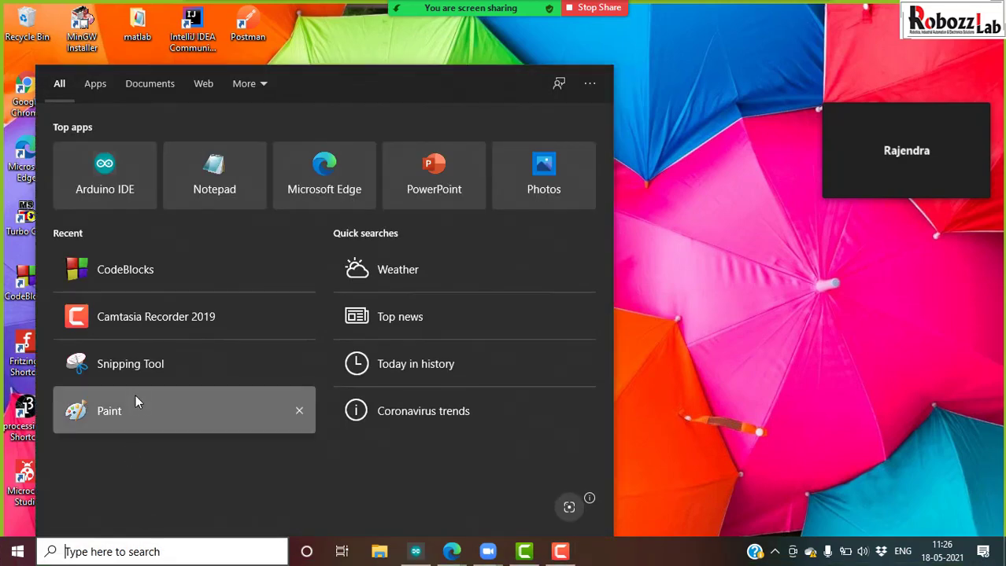
left_click(673, 241)
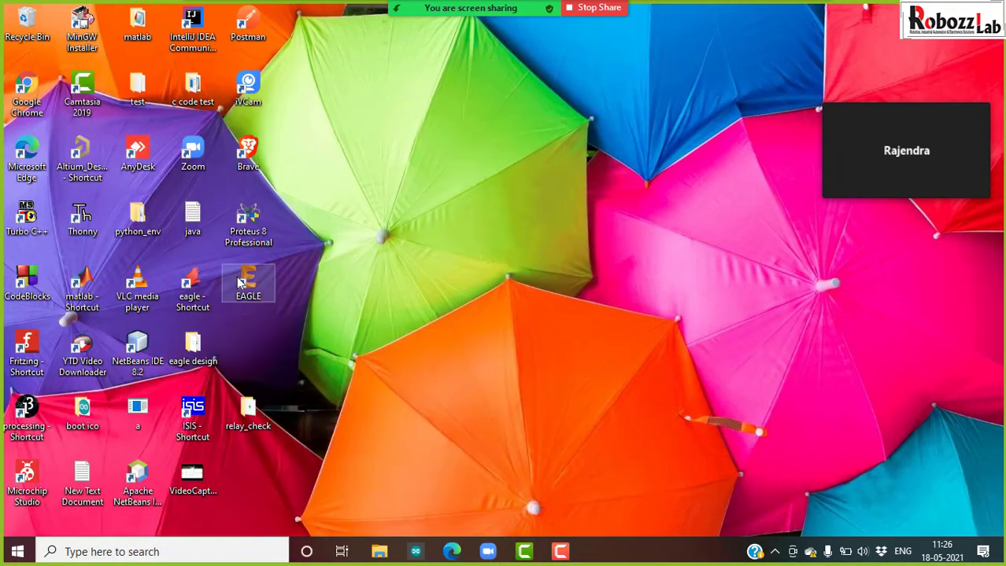
left_click(199, 289)
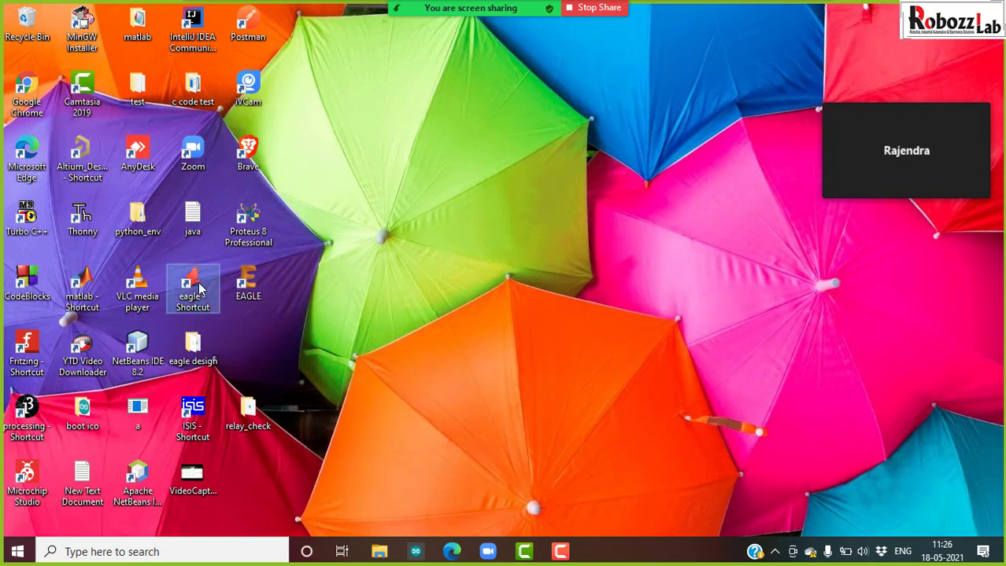
double_click(255, 287)
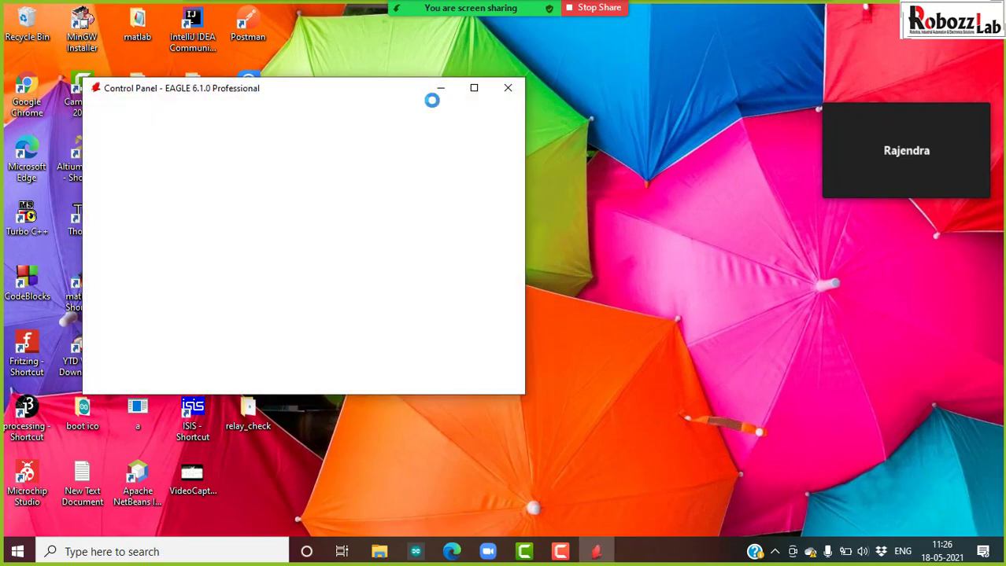
left_click(474, 87)
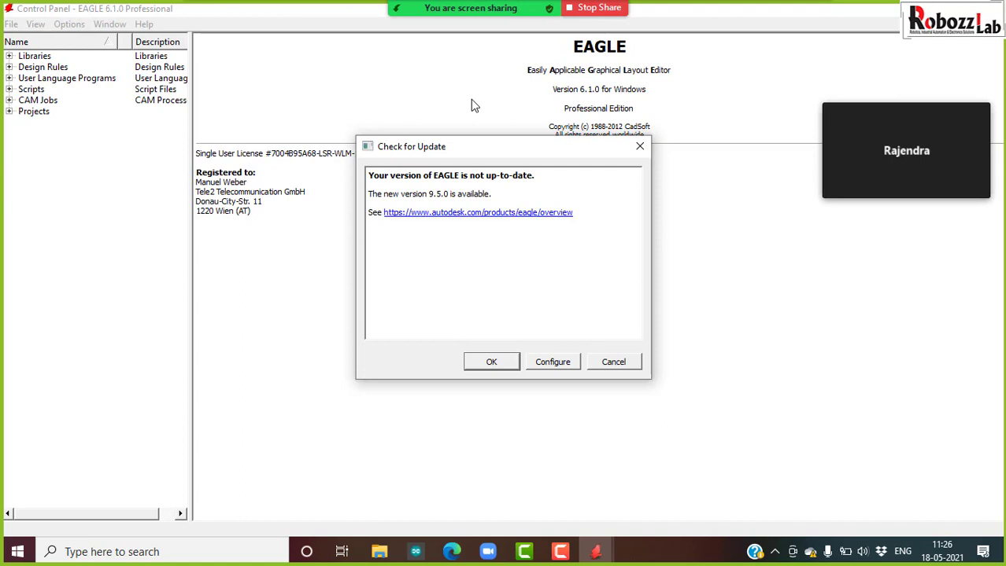
left_click(611, 361)
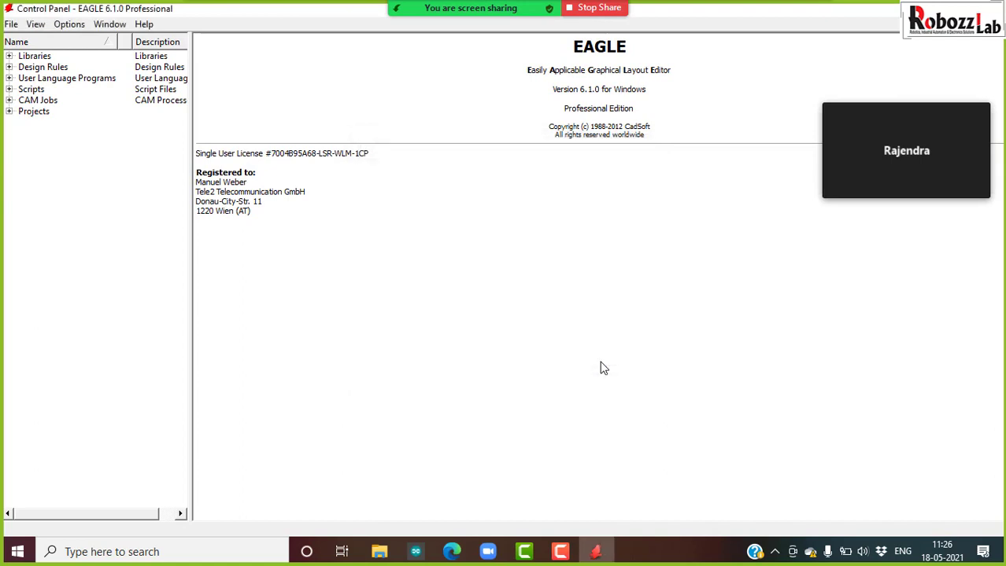
- Stop sharing the screen in the Zoom meeting and allow multiple participants to share simultaneously
left_click(589, 8)
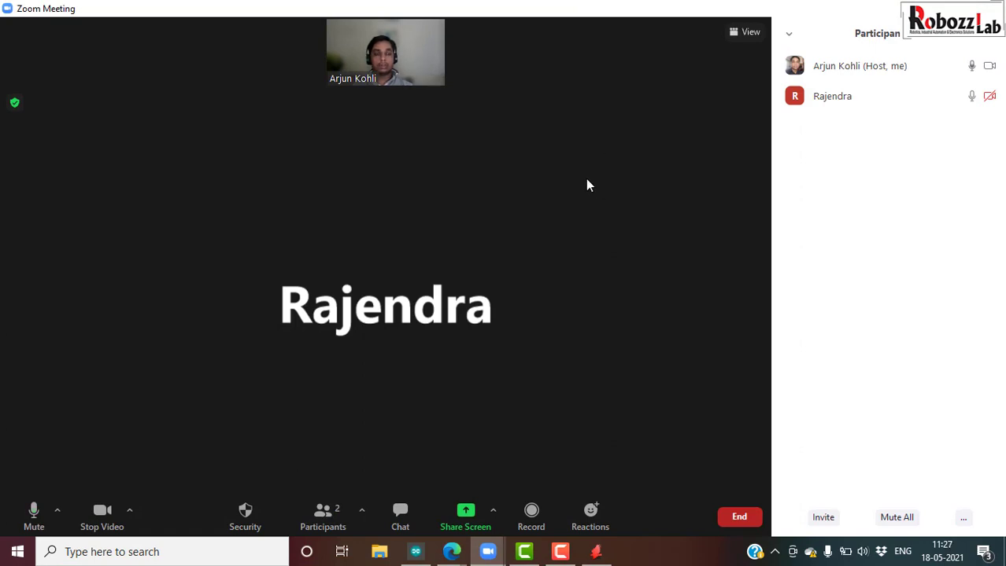
left_click(492, 511)
left_click(522, 455)
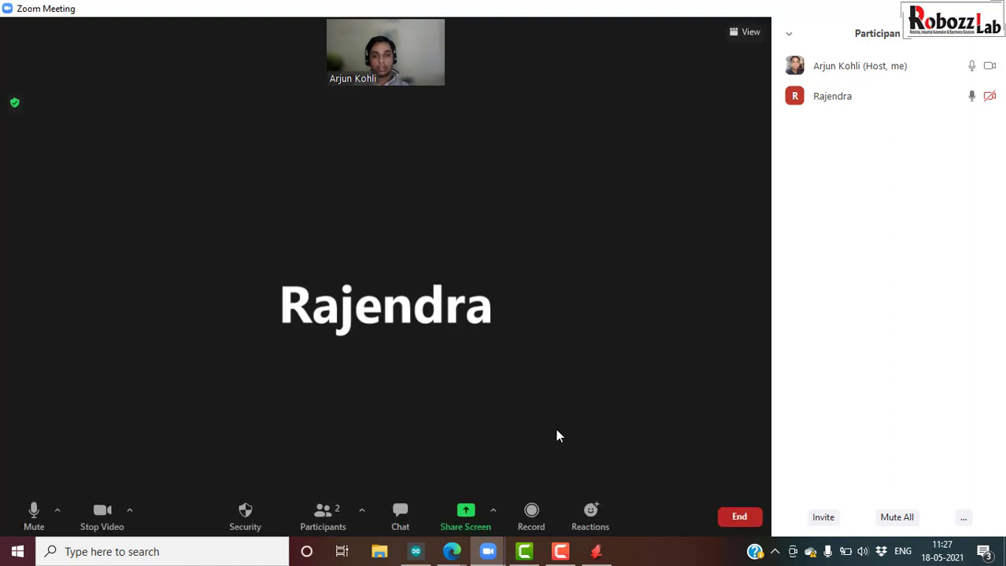
left_click(493, 515)
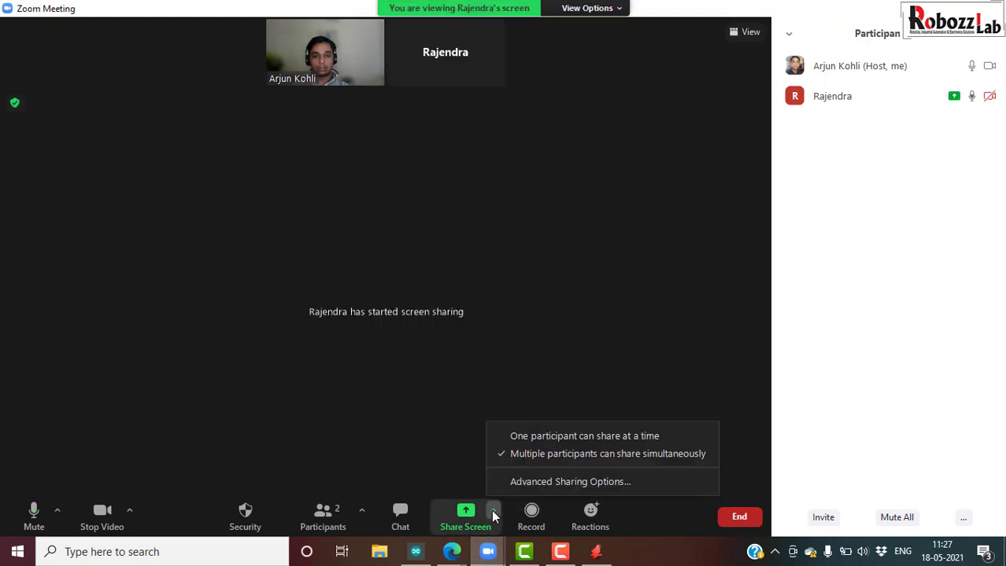
left_click(494, 515)
left_click(494, 515)
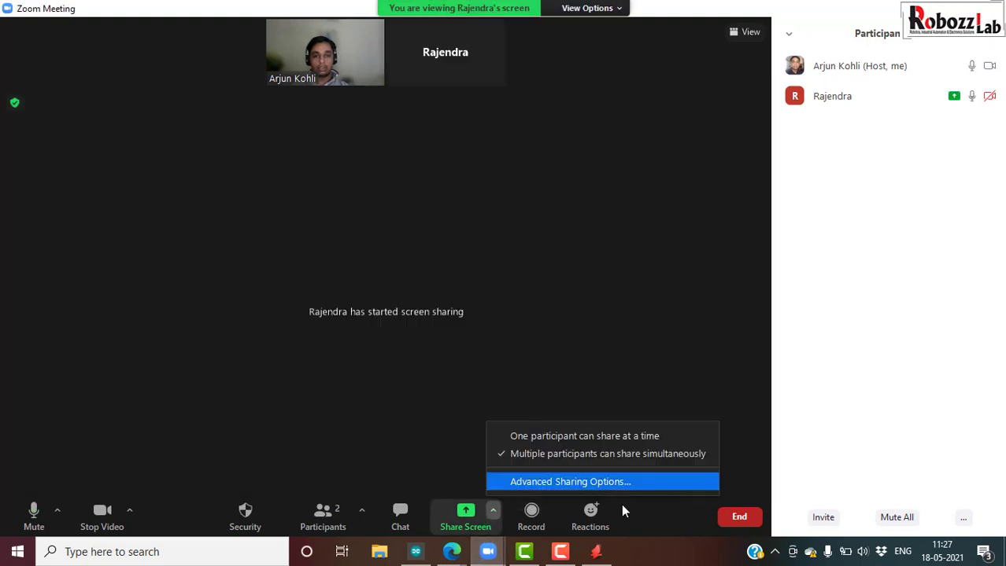
left_click(652, 552)
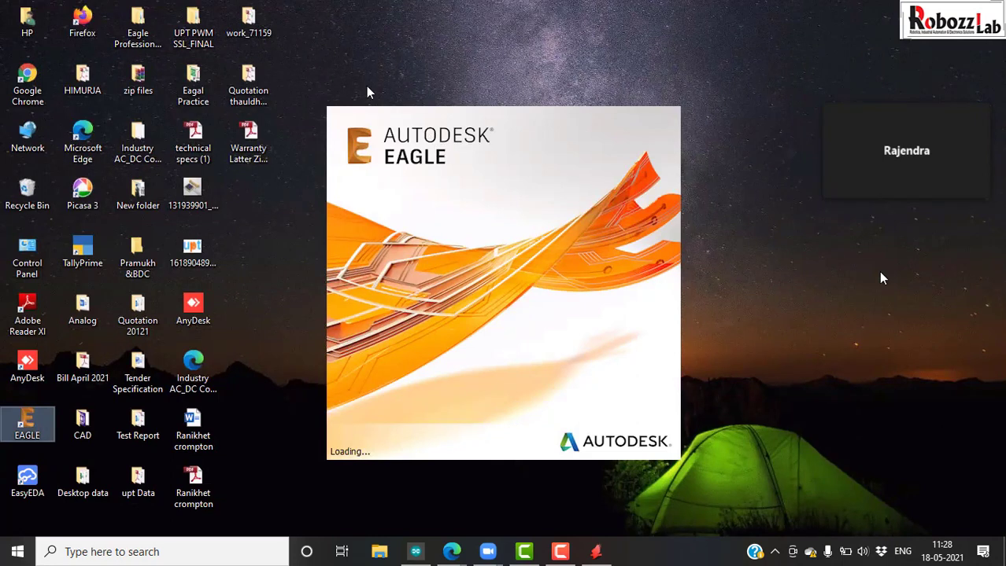
- View the upt Power Supply image from the Eagal Practice folder, and put both windows away again
left_click(197, 88)
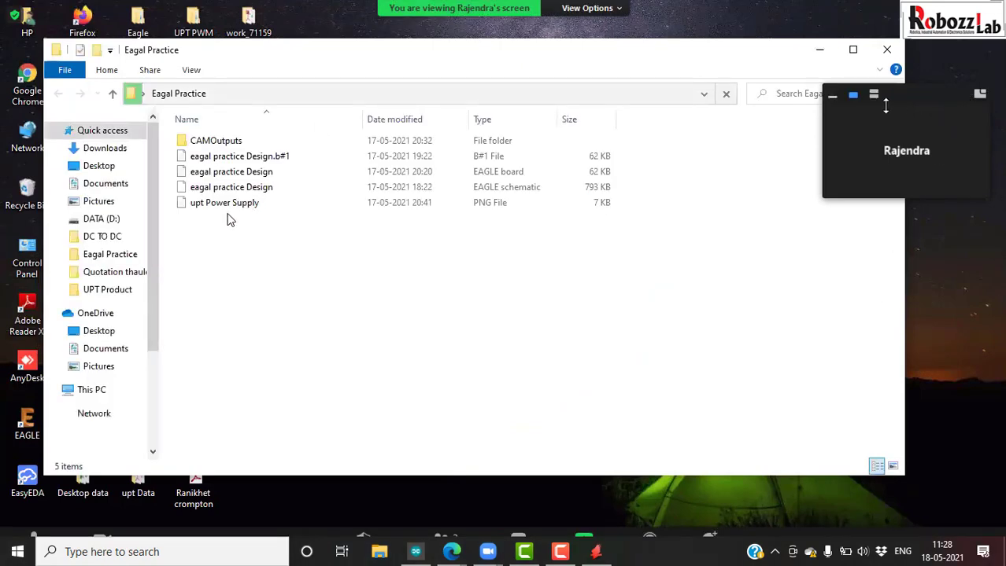
left_click(224, 206)
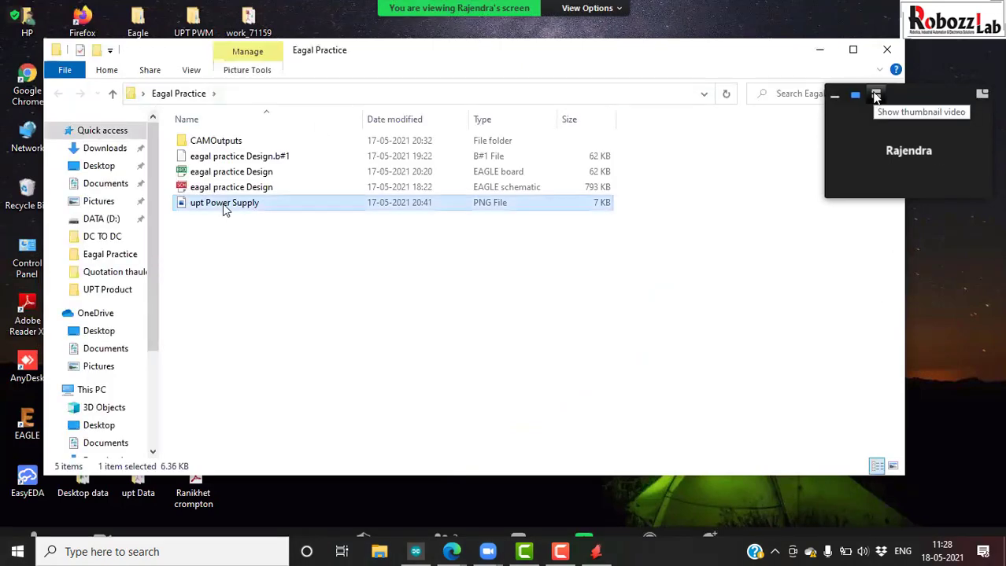
left_click(876, 96)
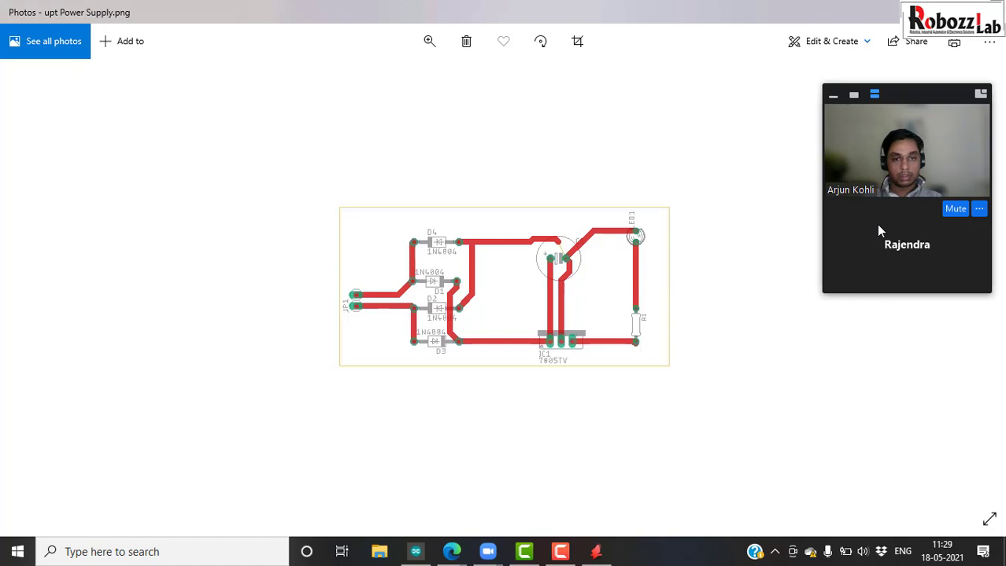
left_click(987, 12)
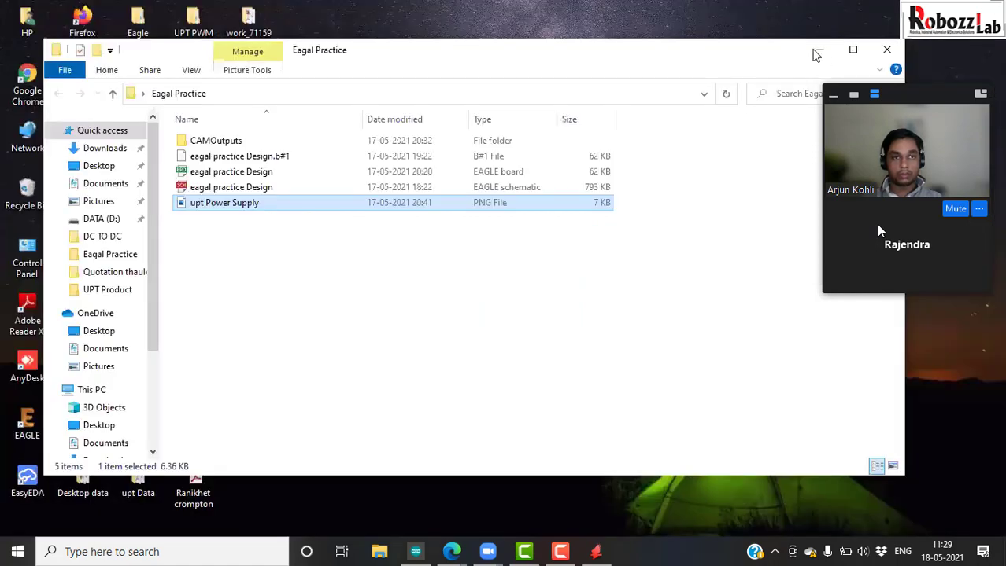
left_click(816, 50)
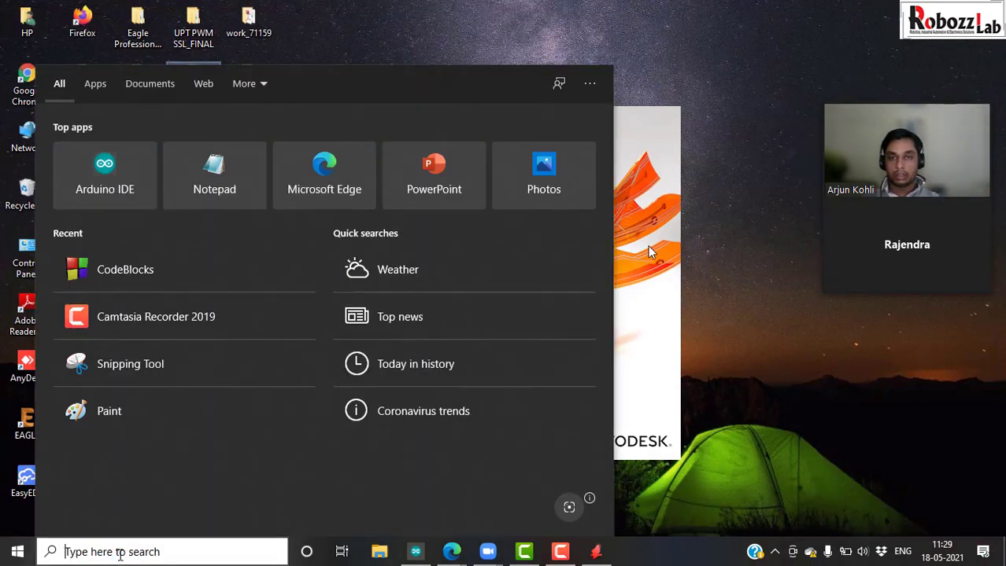
- Search the computer for EAGLE and launch the Autodesk version instead of EAGLE 6.1.0
type("e")
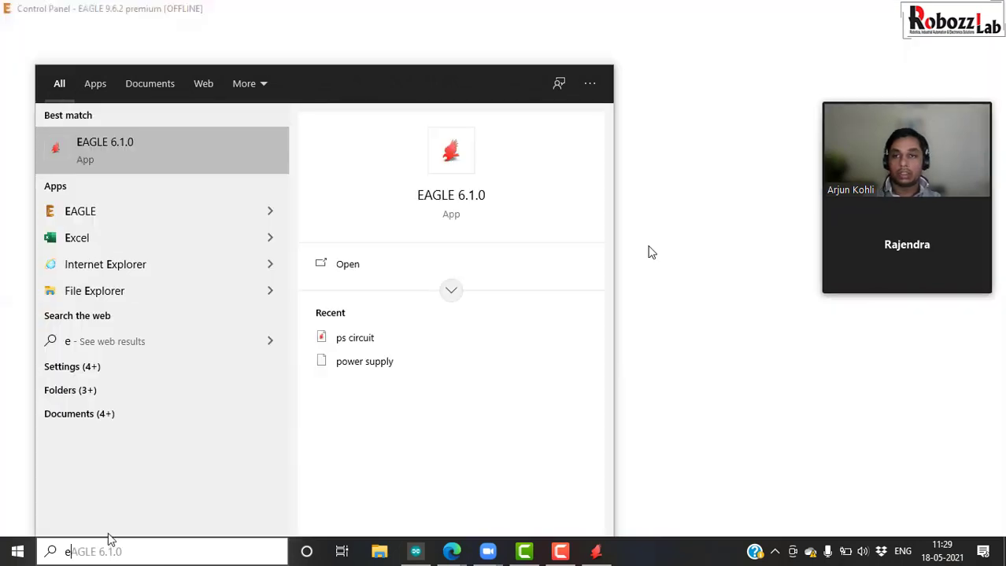
left_click(89, 215)
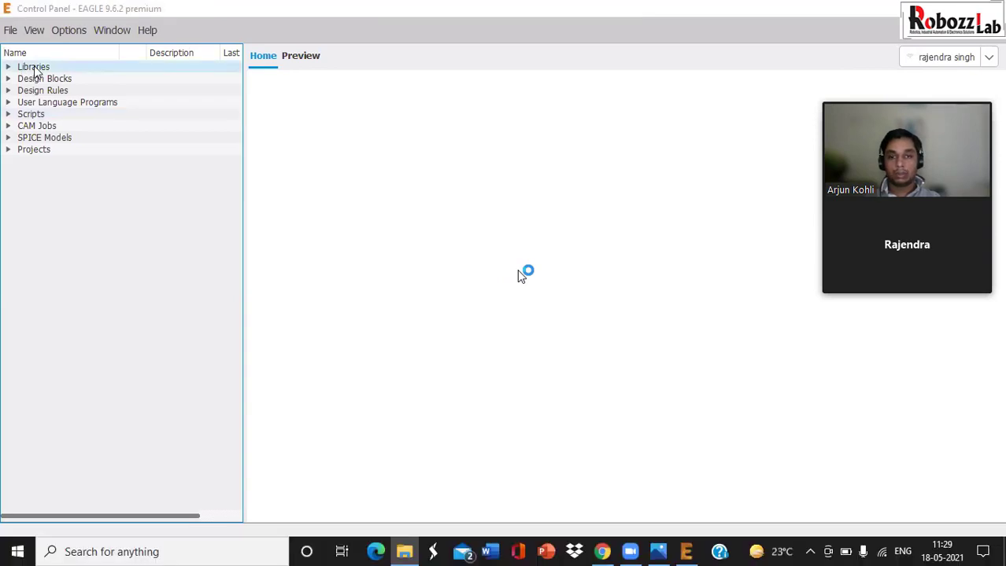
right_click(34, 67)
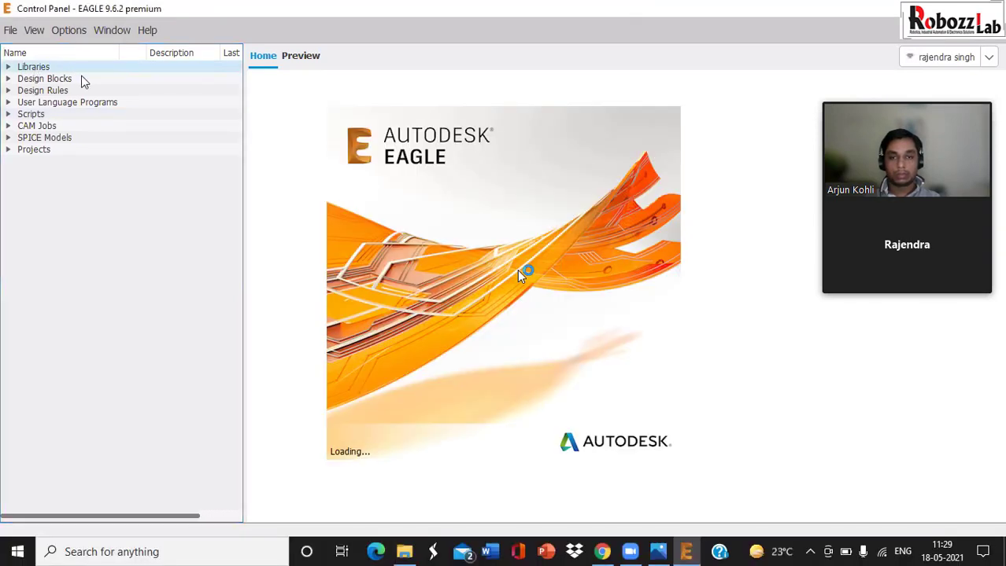
left_click(77, 89)
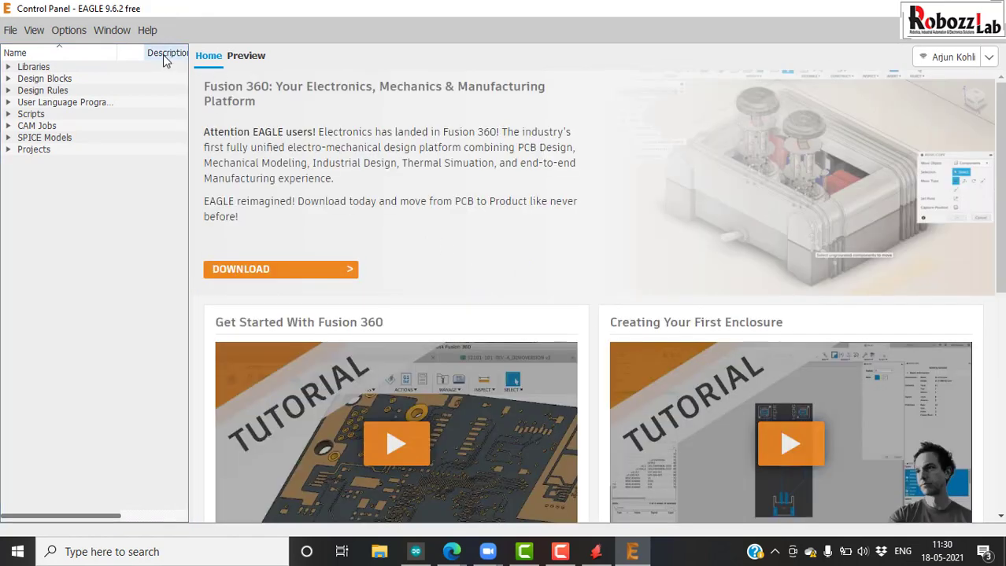
- Create a new schematic from the EAGLE Control Panel and minimize its window
left_click(10, 31)
mouse_move(49, 47)
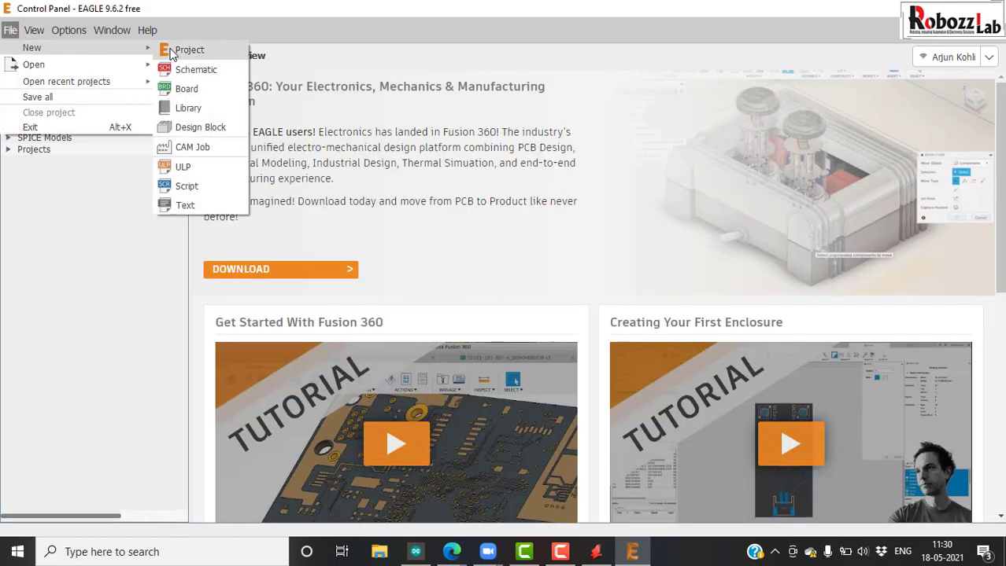
left_click(183, 72)
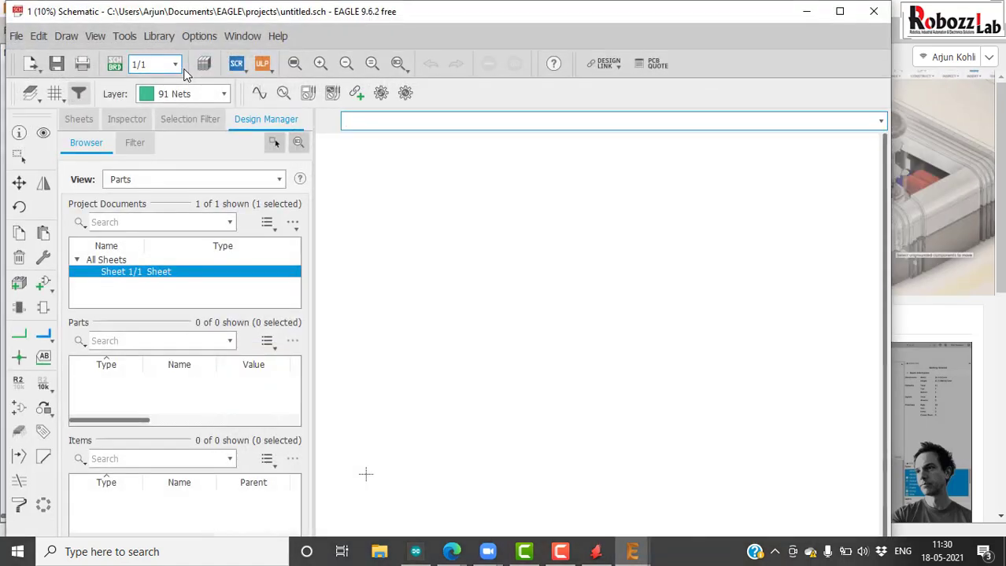
left_click(808, 16)
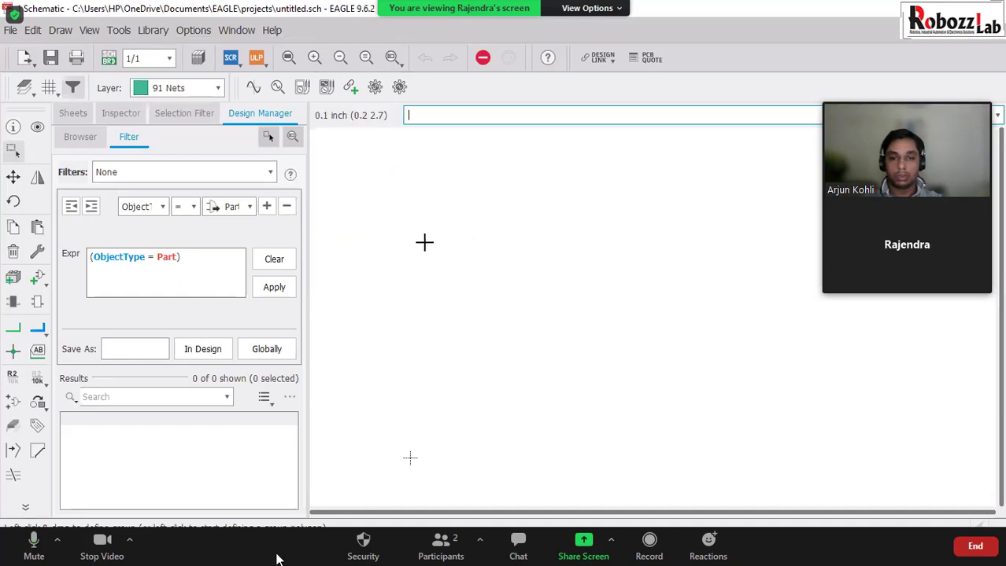
- Bring the local untitled schematic forward for a look and return to the participant's shared schematic
key("alt+Tab")
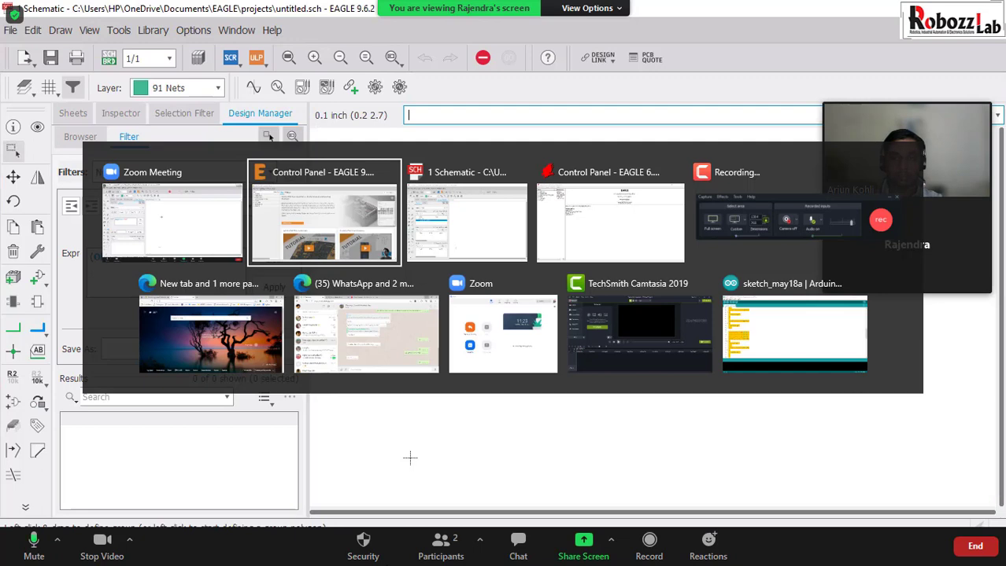
key("alt+Tab")
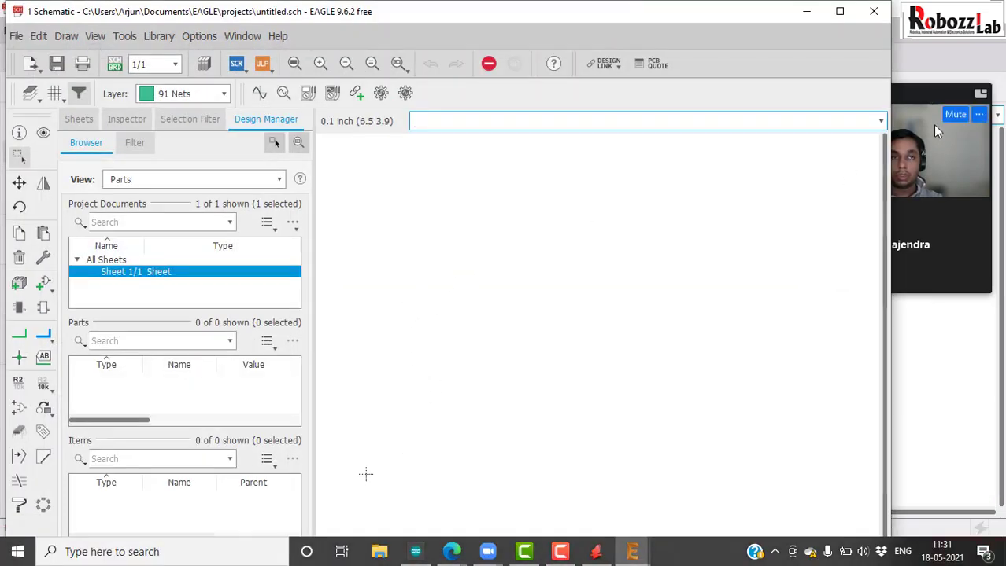
left_click(805, 11)
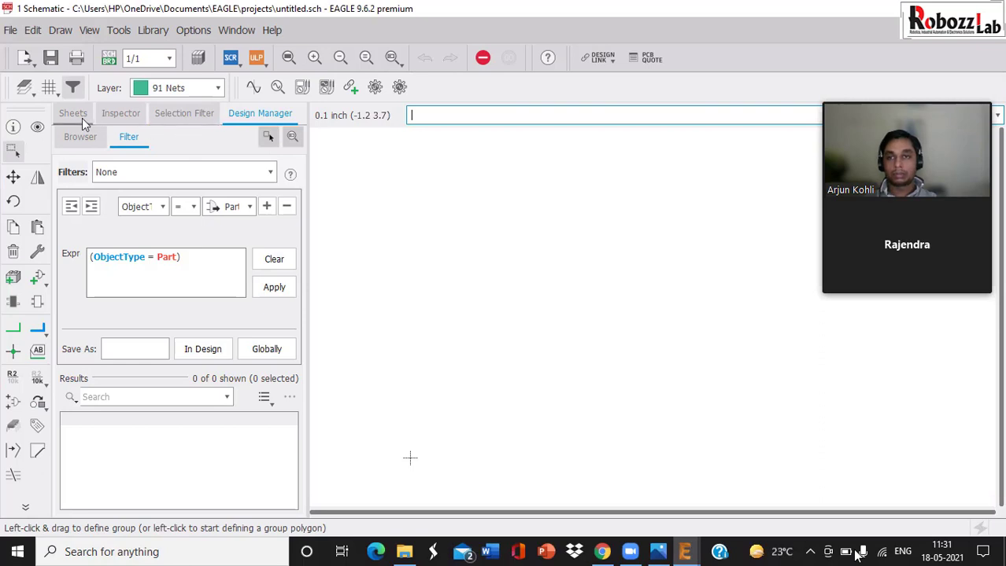
- Examine the contents of the schematic editor's Selection Filter, Inspector, Sheets and Design Manager views
mouse_move(801, 556)
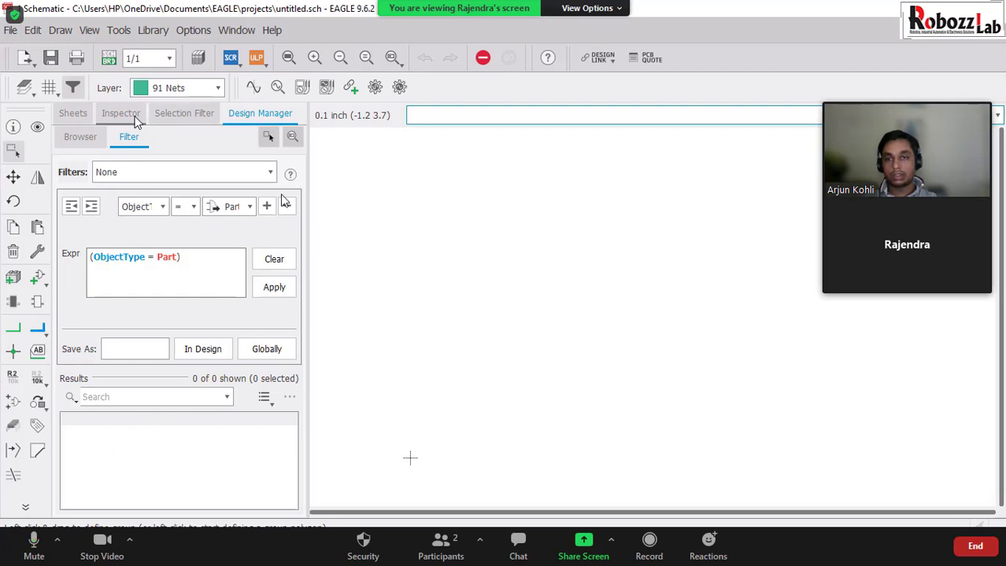
left_click(184, 119)
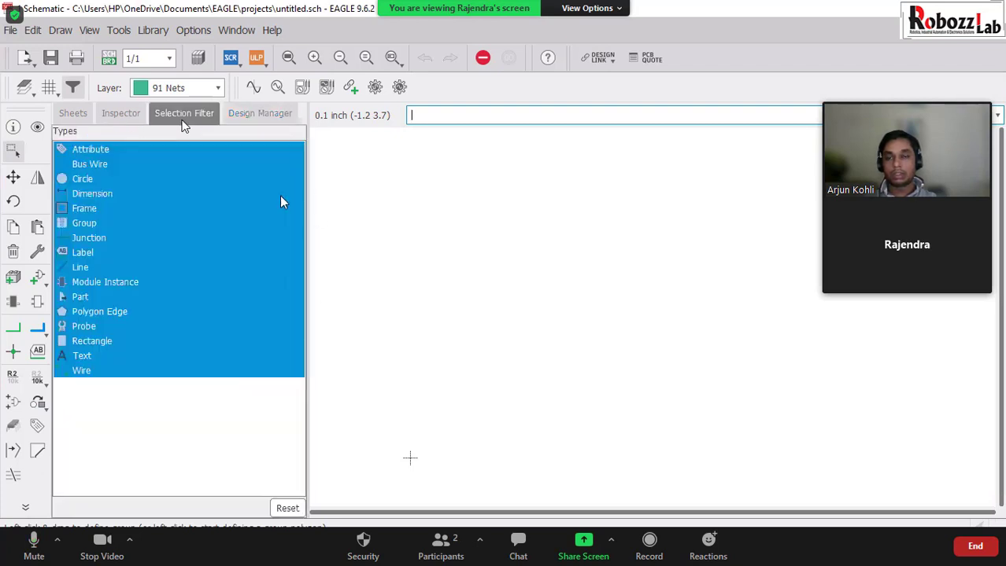
left_click(120, 117)
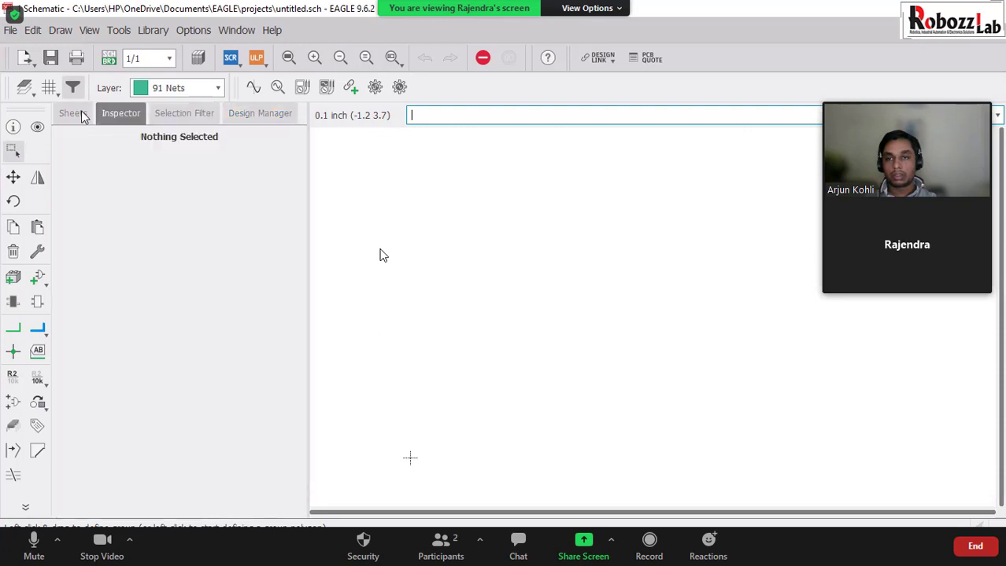
left_click(75, 115)
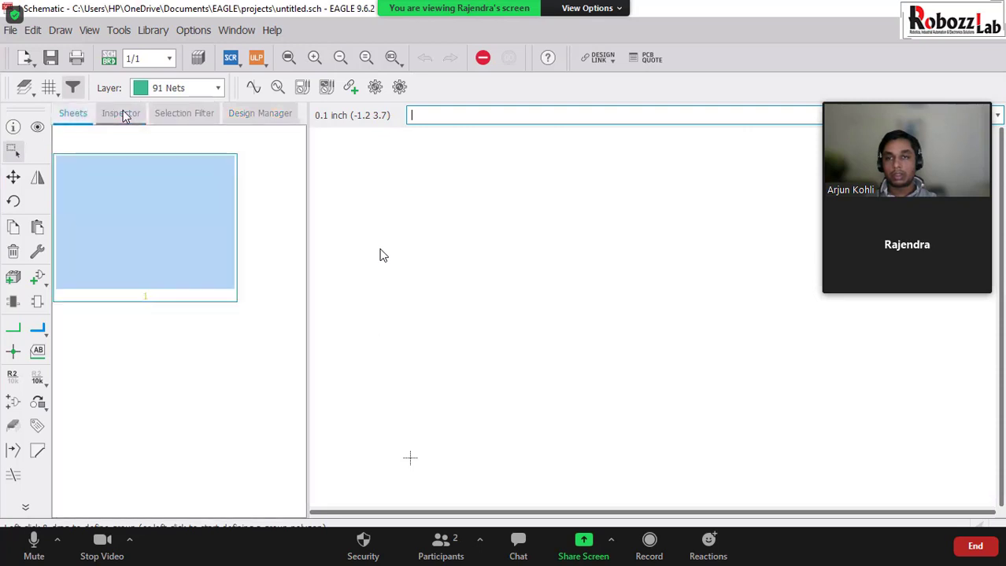
left_click(122, 115)
left_click(168, 114)
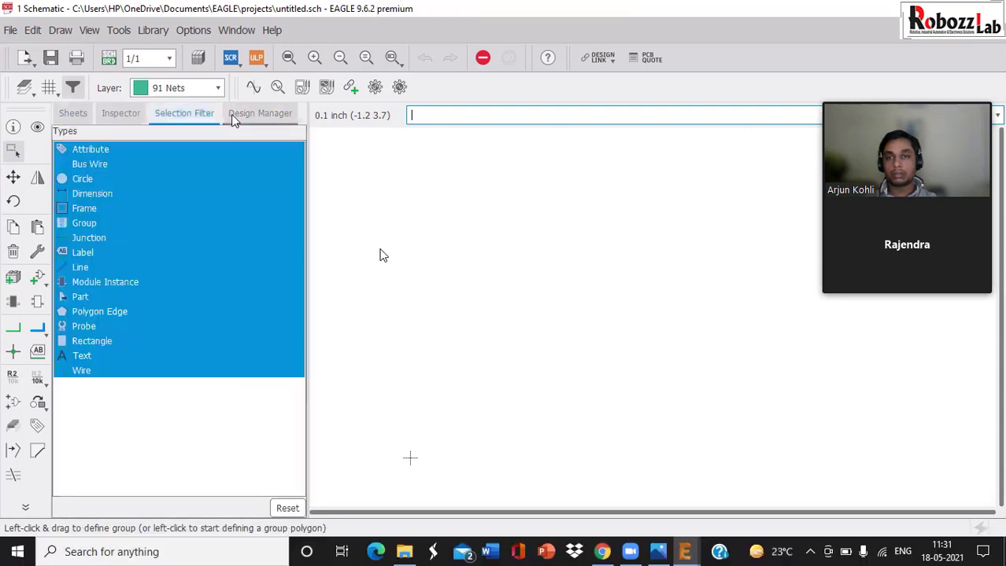
left_click(232, 114)
left_click(203, 116)
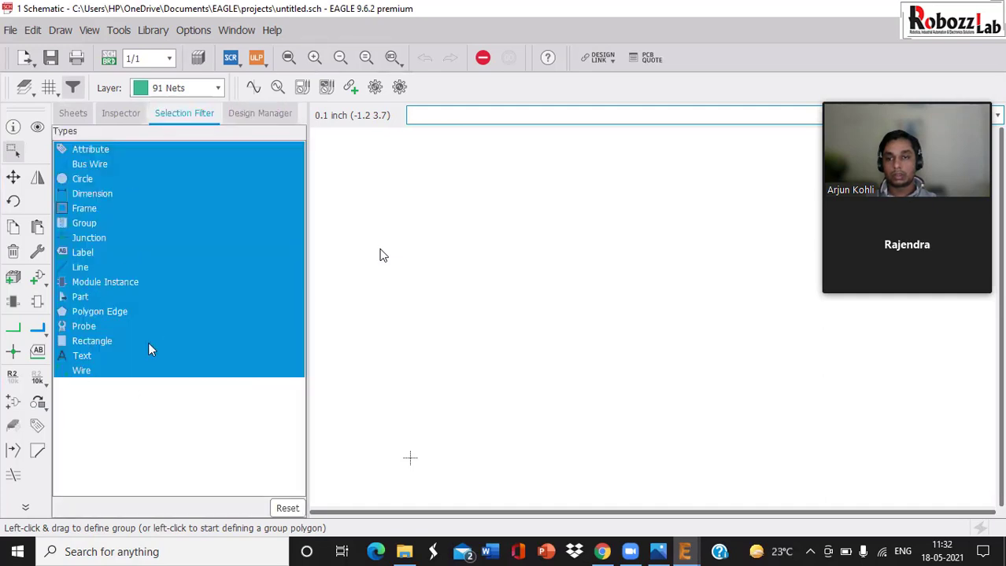
left_click(117, 115)
left_click(71, 115)
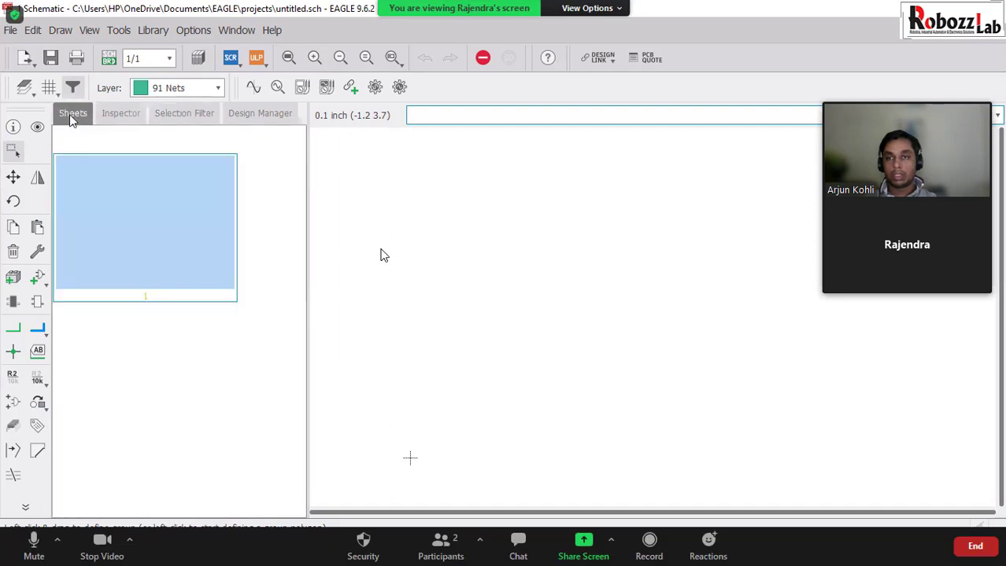
- Reorder the schematic editor's views so Selection Filter follows Design Manager, and show the Design Manager
left_click(134, 113)
left_click_drag(181, 114, 243, 110)
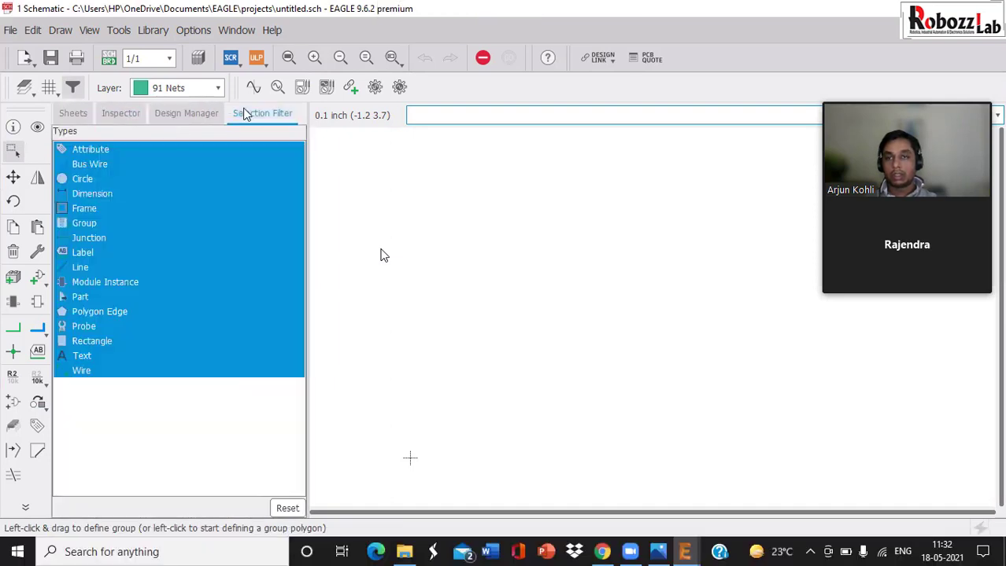
left_click(195, 114)
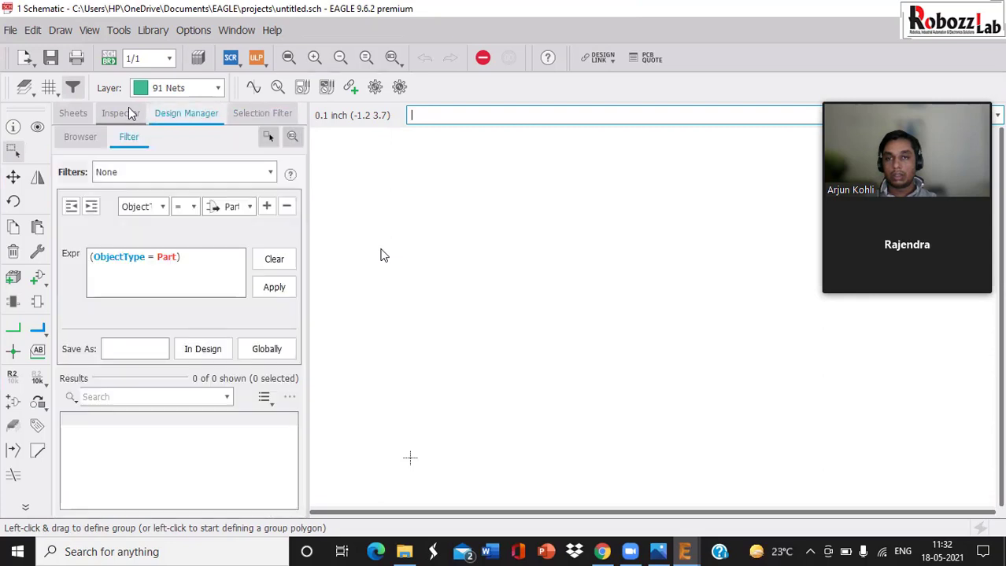
- Check the shared schematic's Inspector and Sheets views, and briefly bring up the local untitled schematic before minimizing it
left_click(131, 114)
left_click(70, 114)
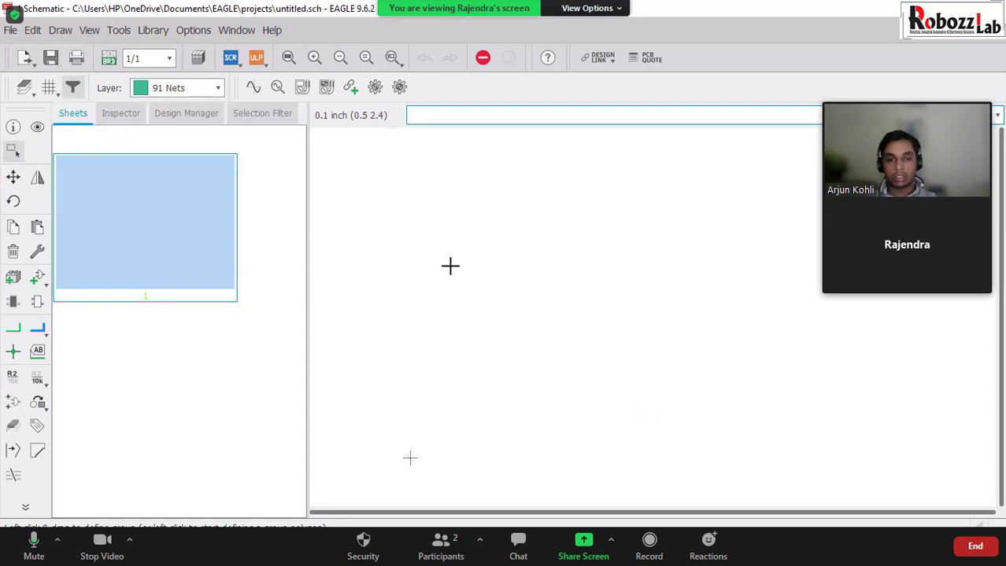
key("alt+Tab")
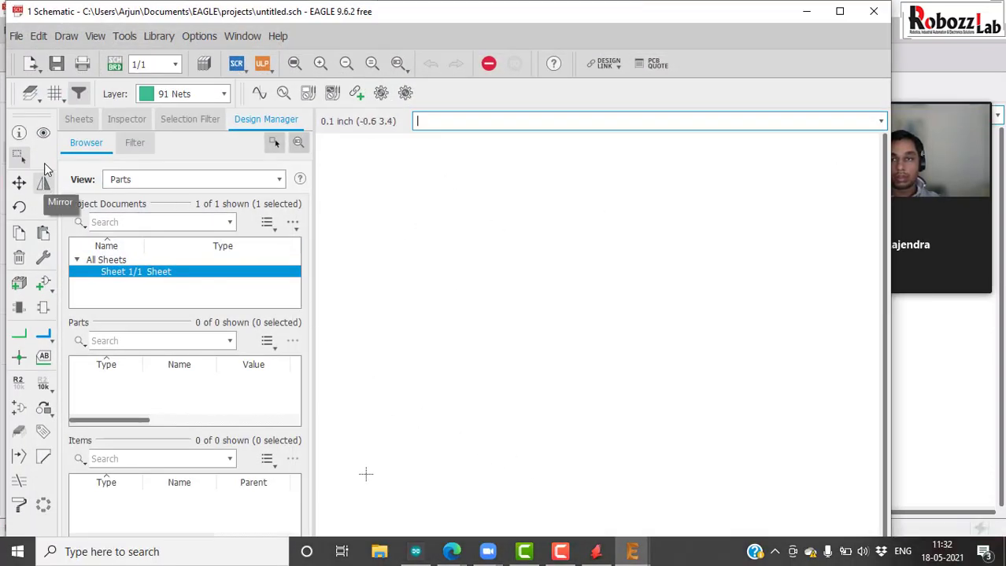
left_click(805, 11)
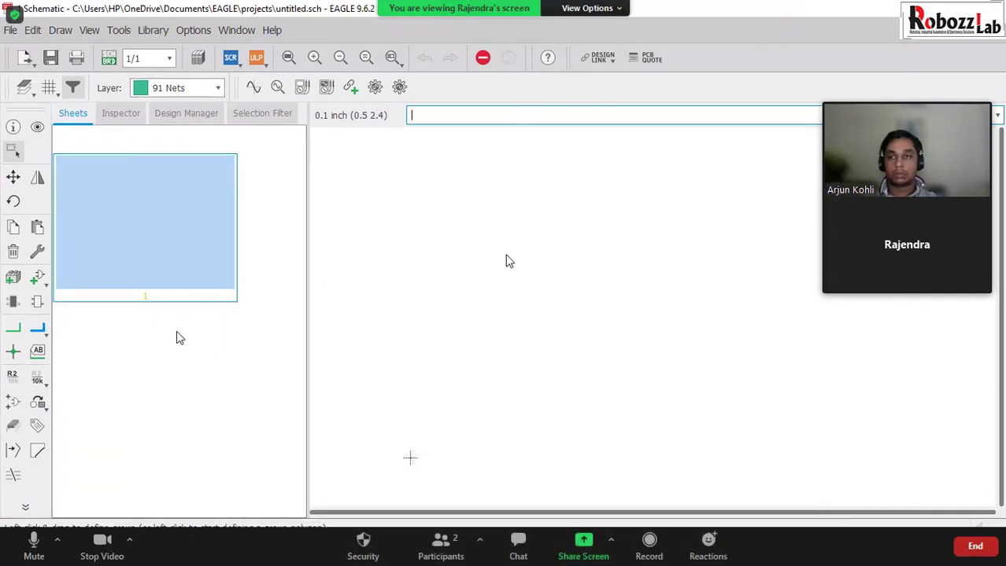
- Switch back to the local untitled schematic and generate its board layout in a maximized board window
key("alt+Tab")
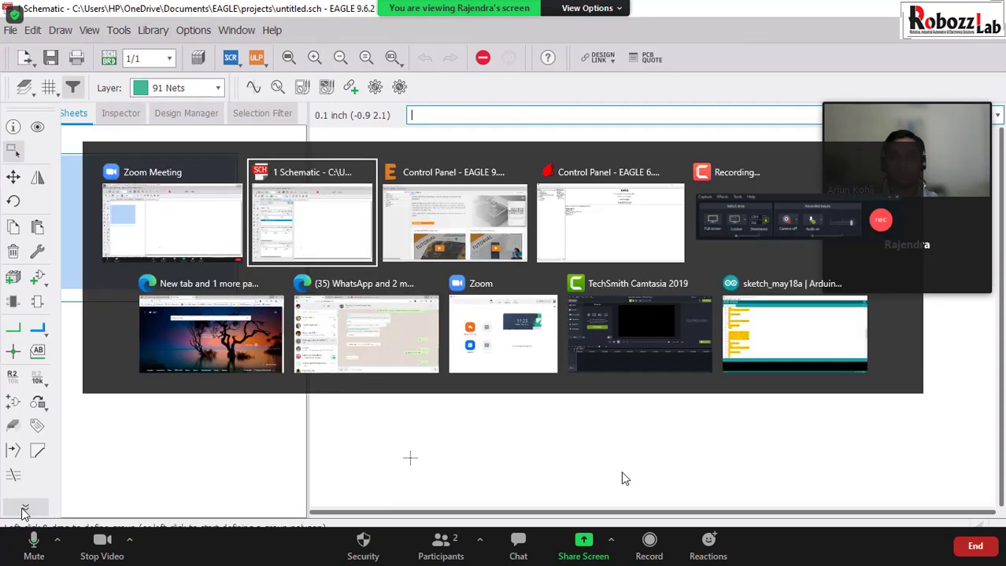
key("Tab")
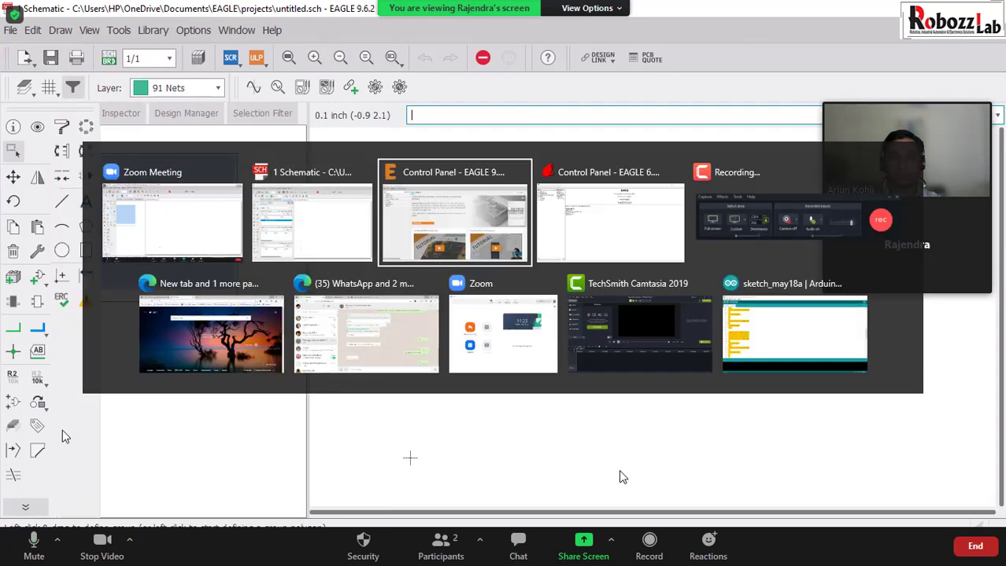
left_click(337, 208)
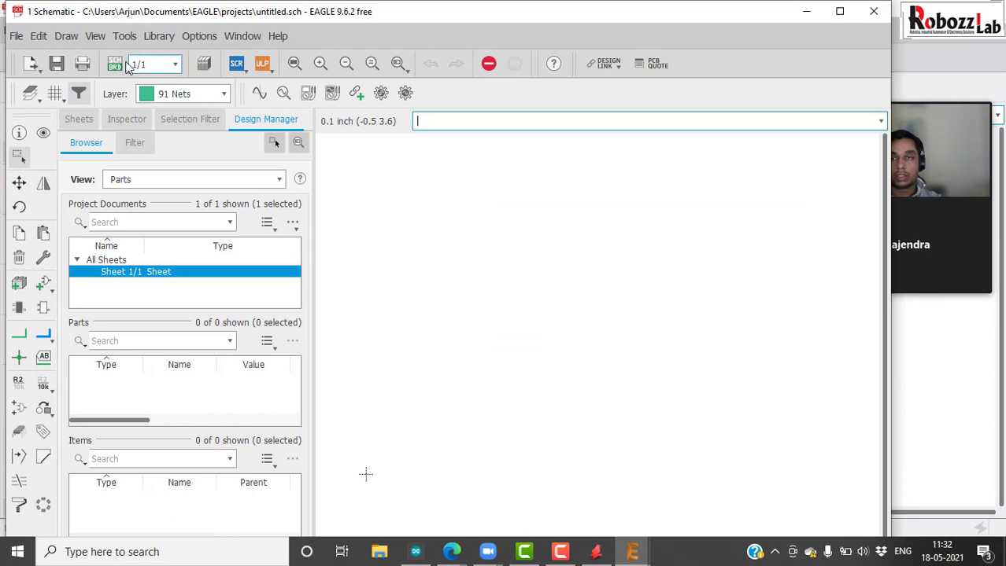
left_click(121, 66)
left_click(274, 99)
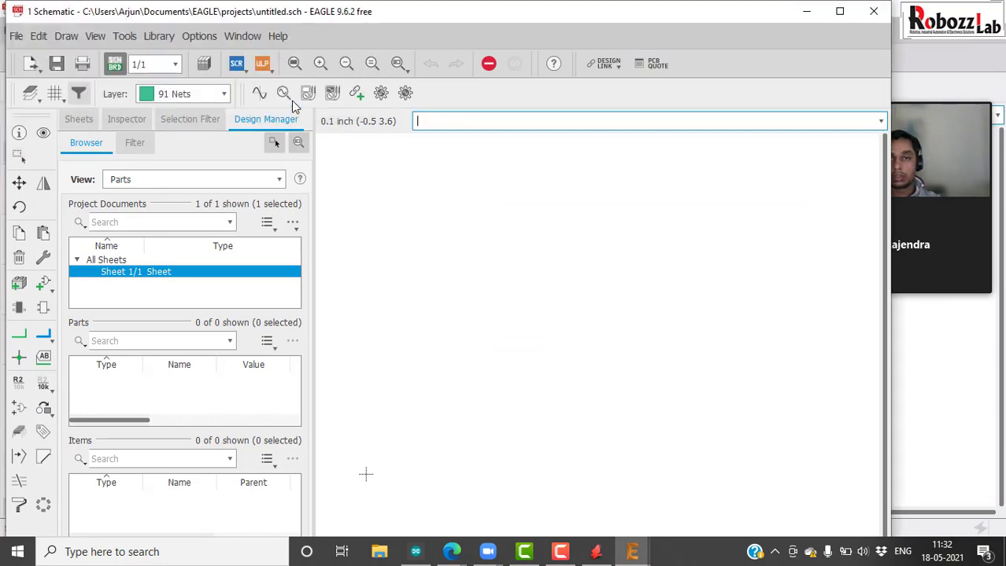
left_click(755, 21)
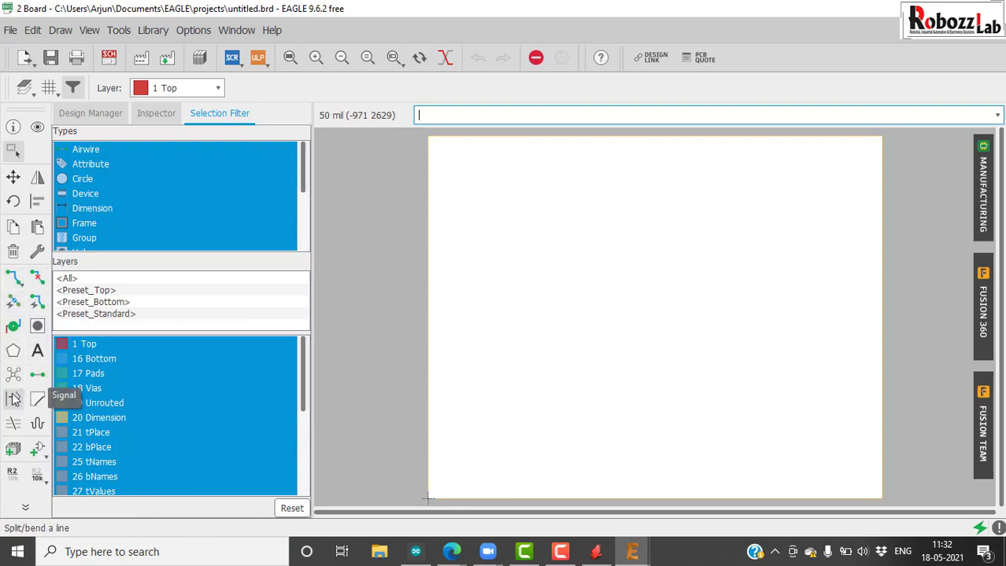
- Examine the board editor's additional tools, its layer presets and the available editing commands
left_click(26, 507)
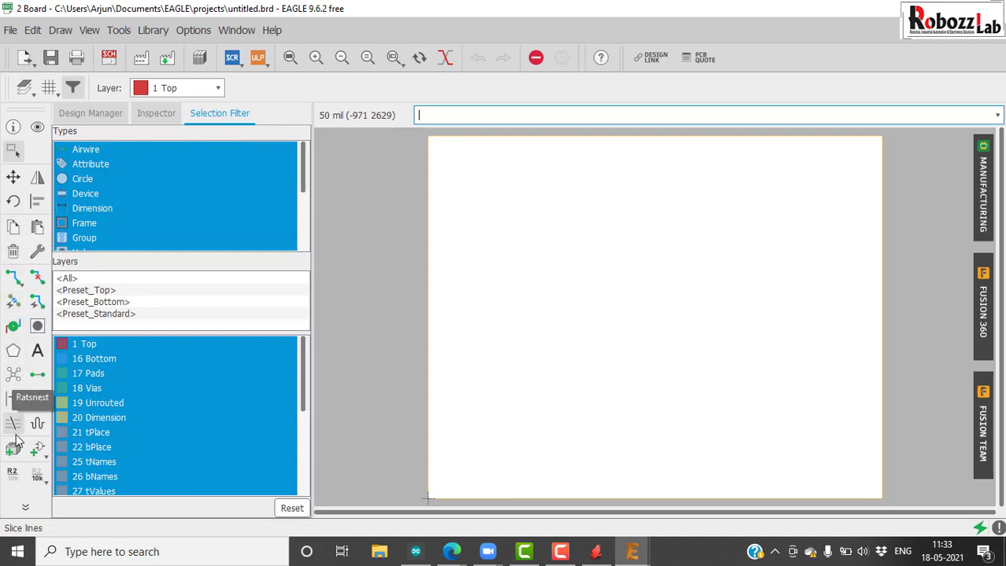
left_click(26, 509)
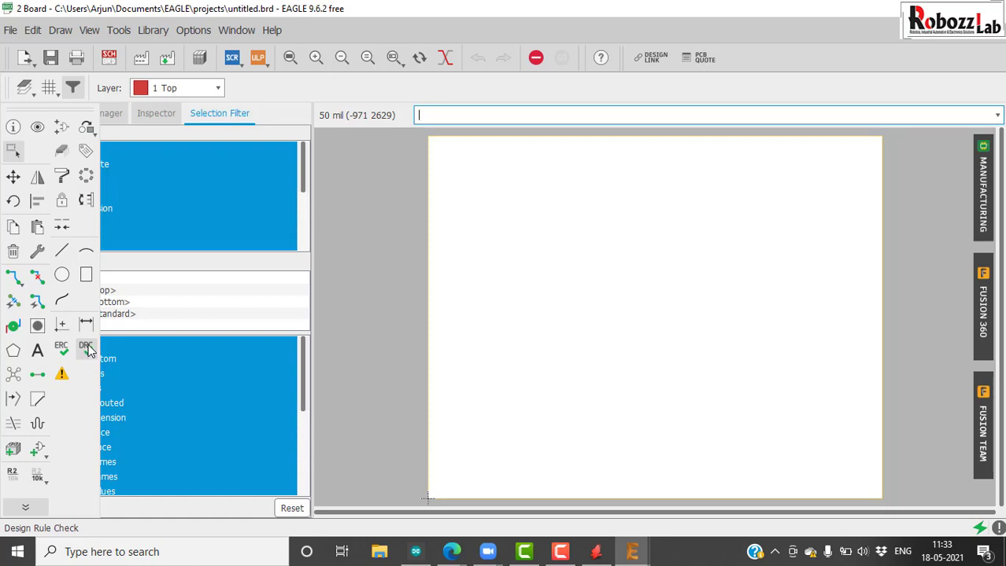
left_click(24, 89)
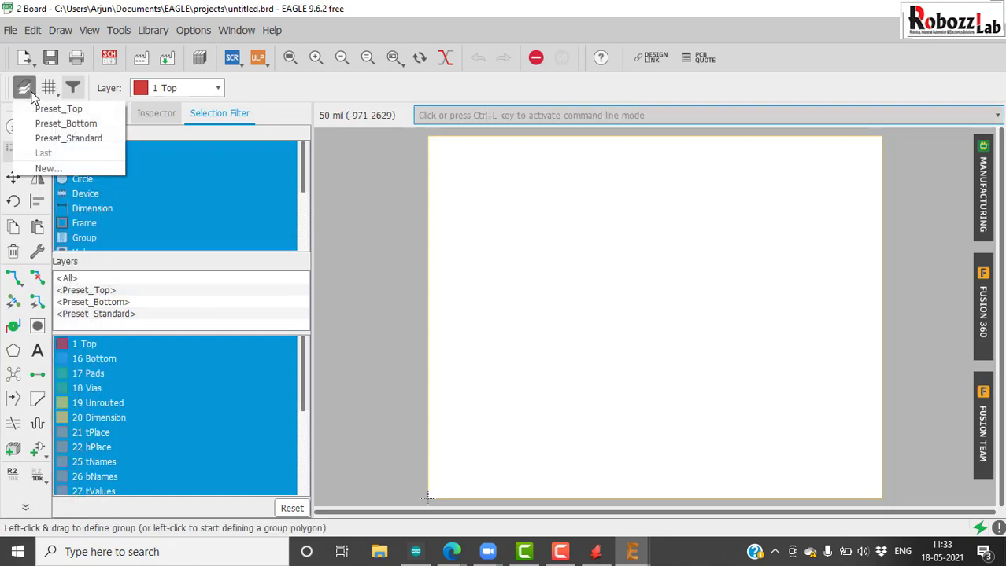
left_click(33, 94)
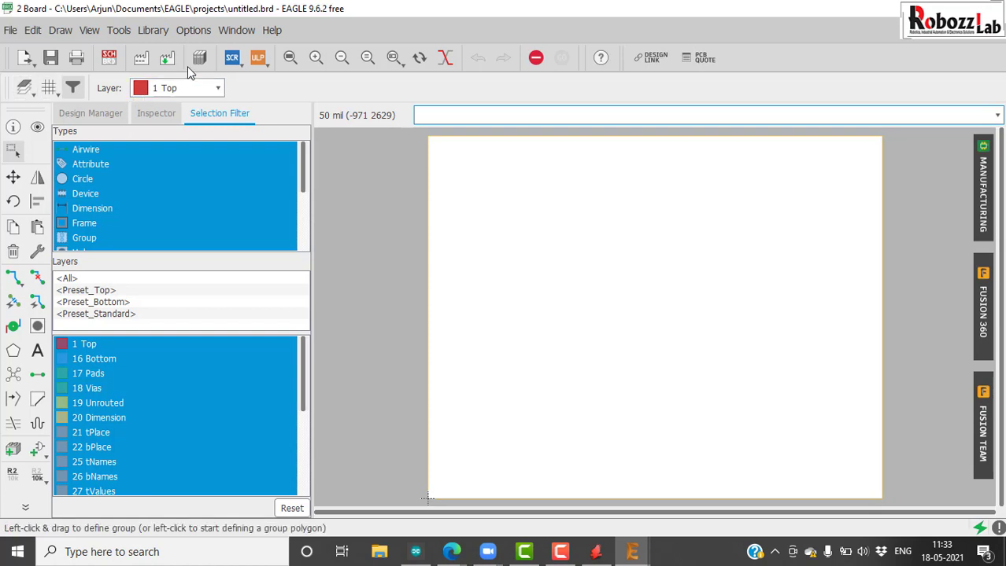
left_click(33, 31)
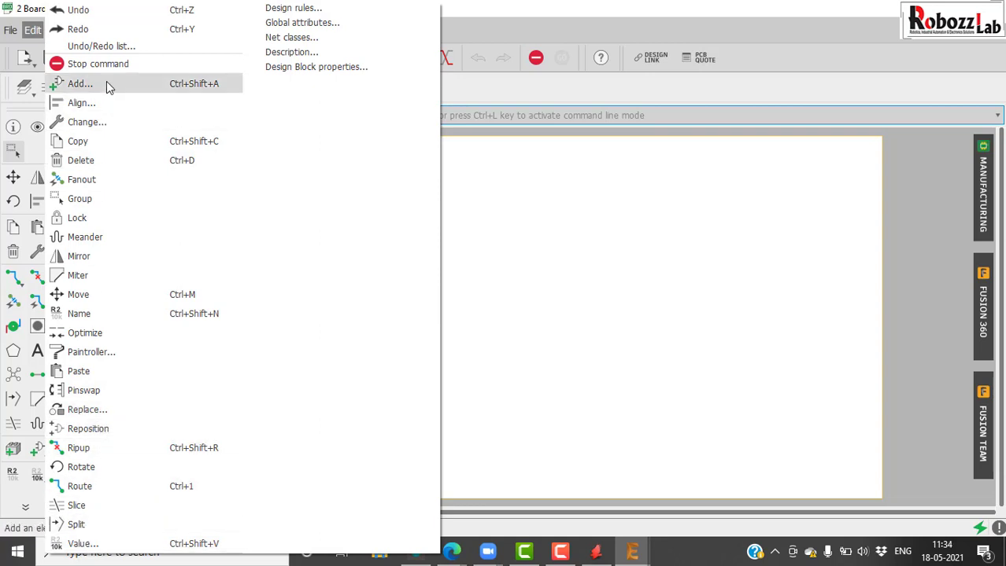
left_click(556, 235)
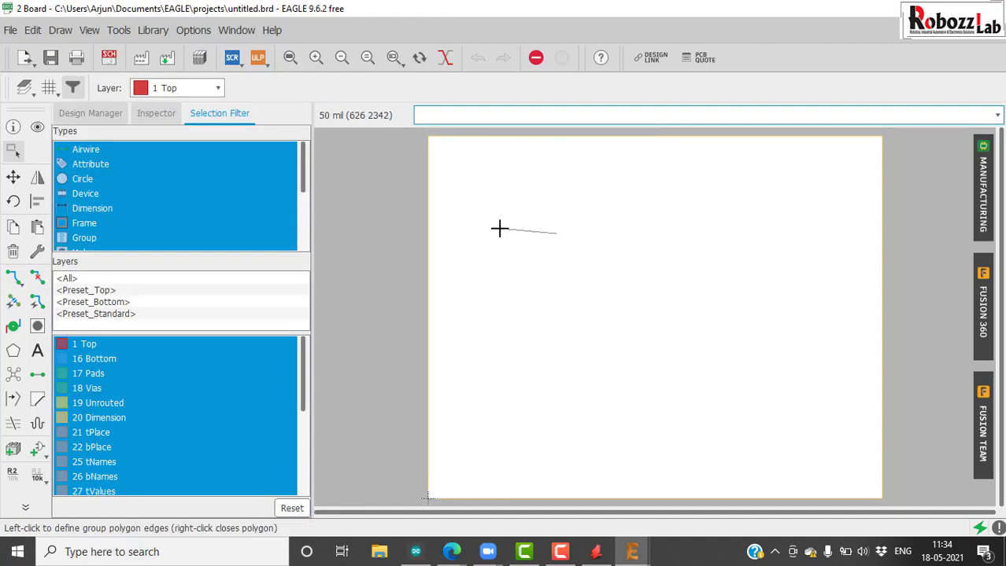
right_click(501, 283)
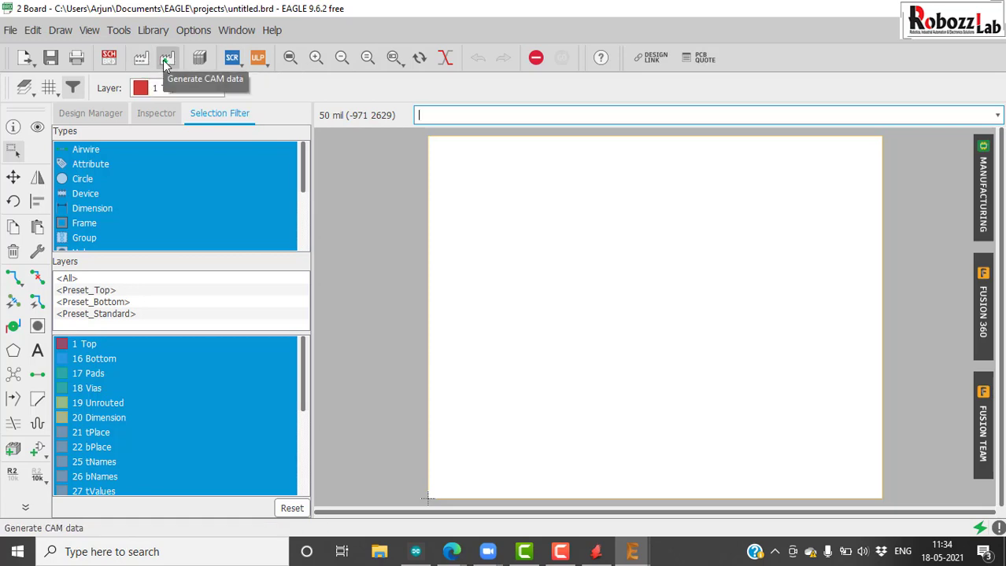
- Minimize the local board and schematic windows, and share the entire screen in the Zoom meeting
left_click(919, 9)
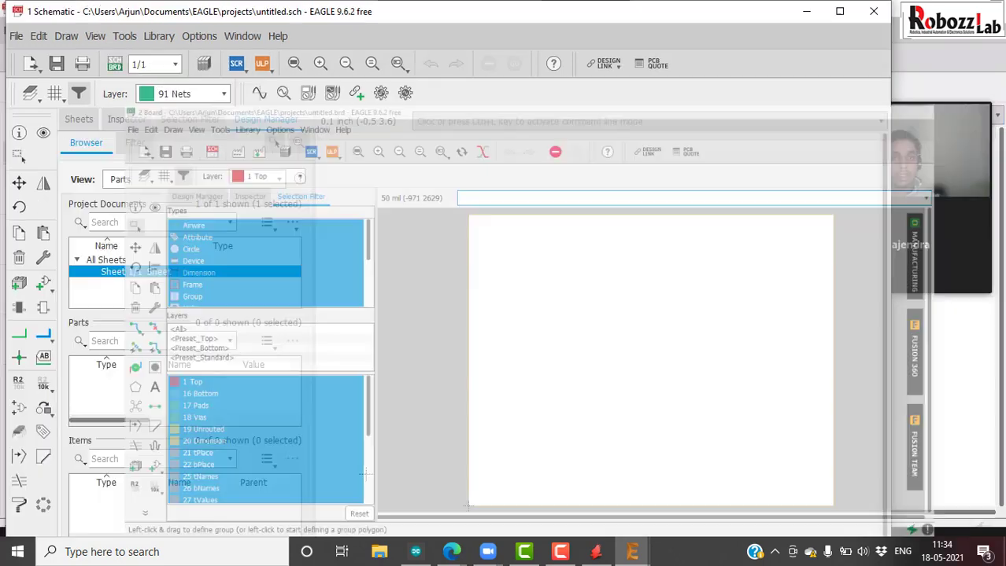
left_click(808, 16)
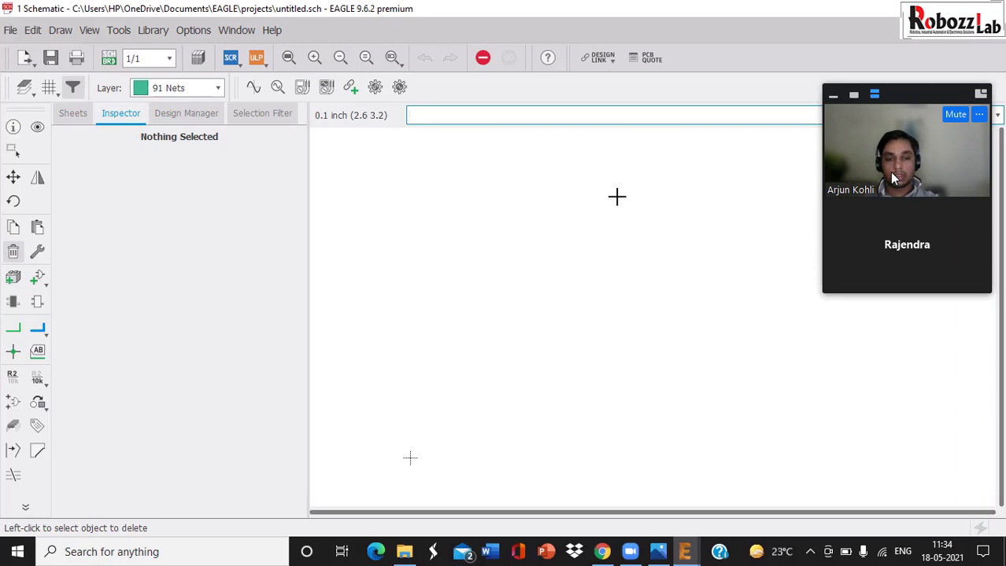
mouse_move(655, 519)
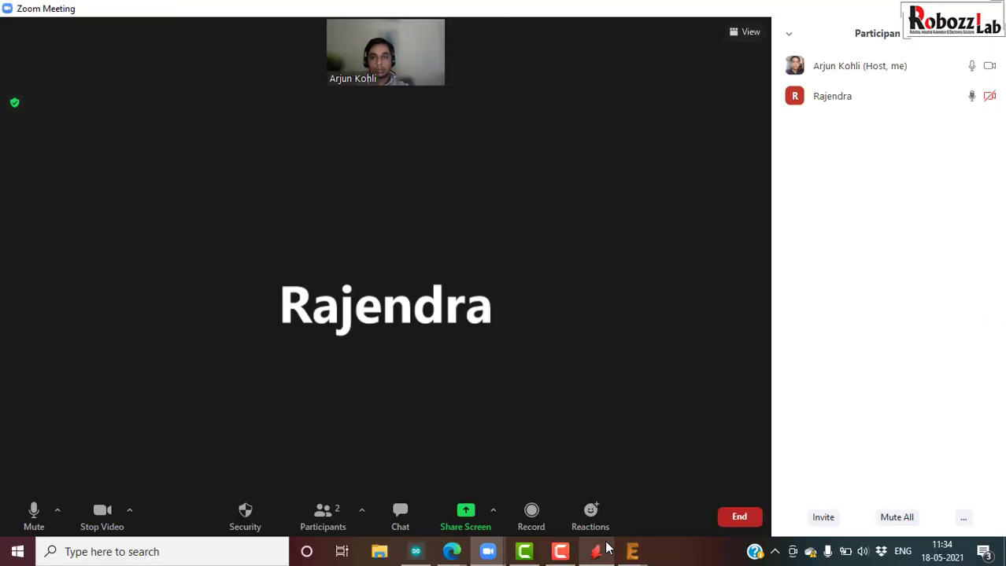
mouse_move(605, 549)
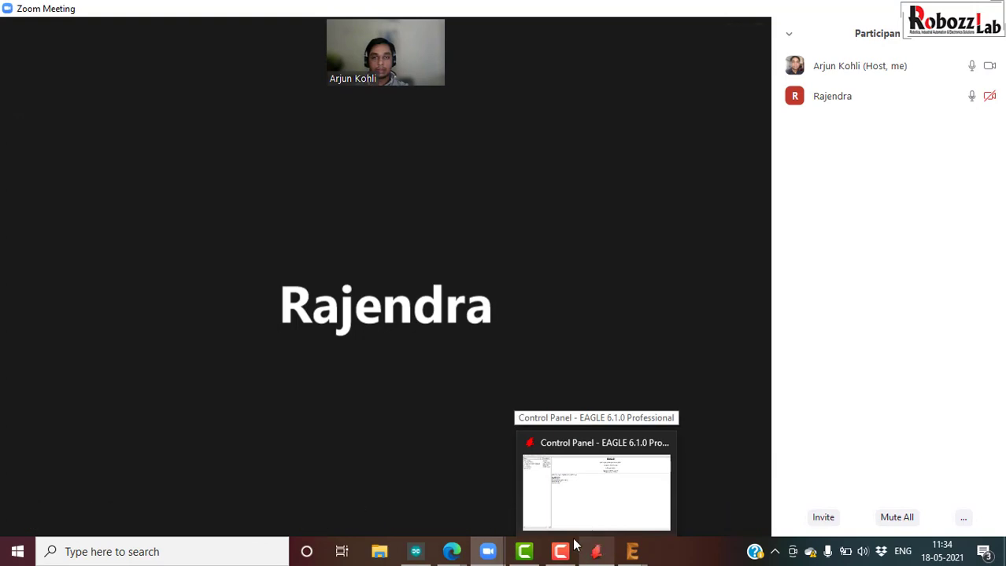
left_click(466, 513)
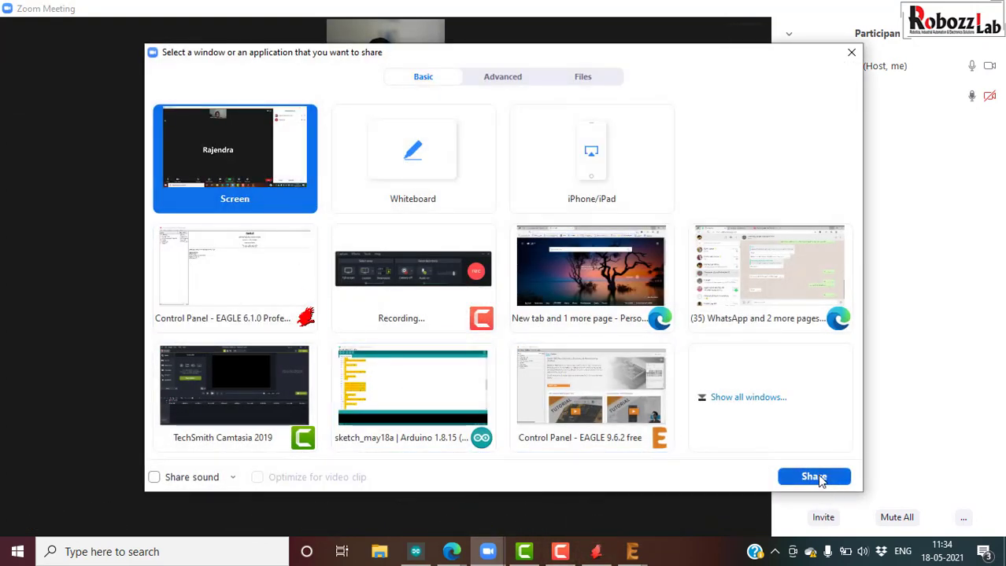
left_click(813, 477)
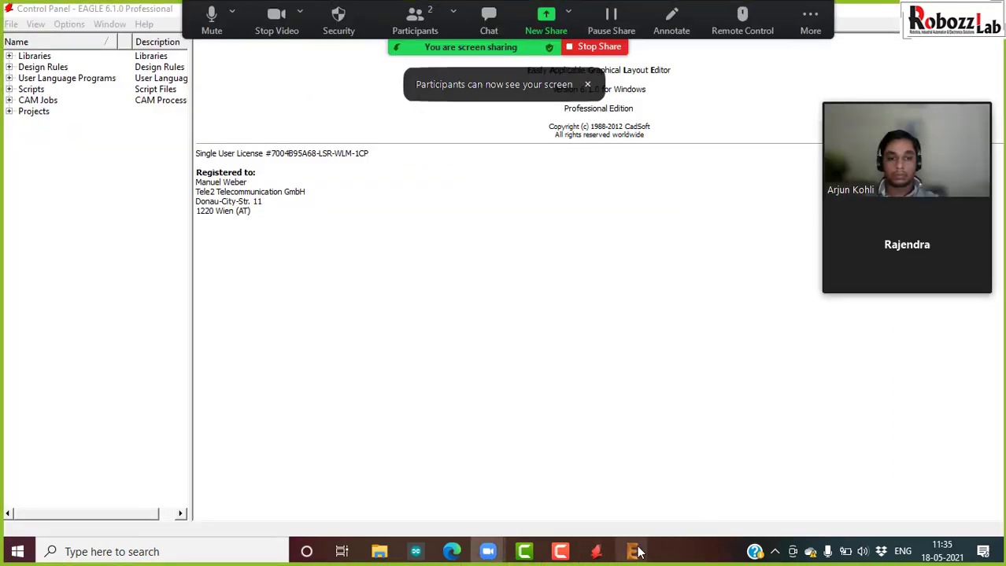
- Switch to the EAGLE 9.6.2 Control Panel and bring the untitled.brd board window forward
mouse_move(637, 551)
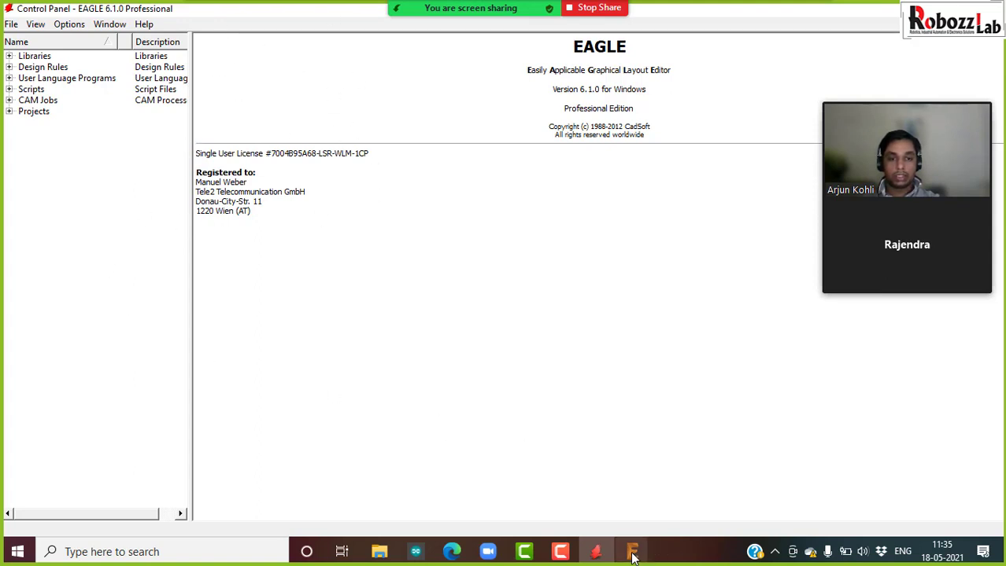
left_click(541, 523)
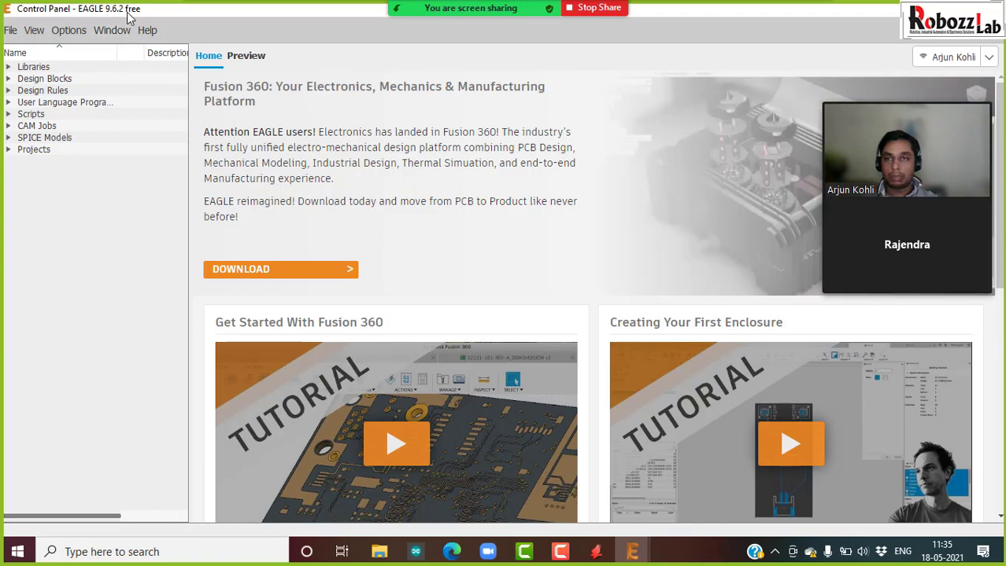
mouse_move(632, 551)
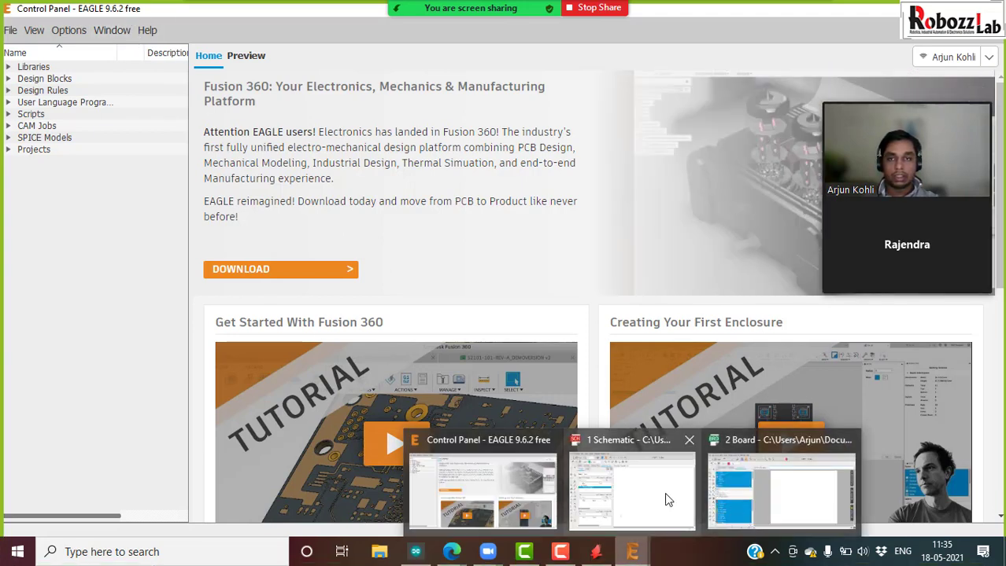
left_click(762, 487)
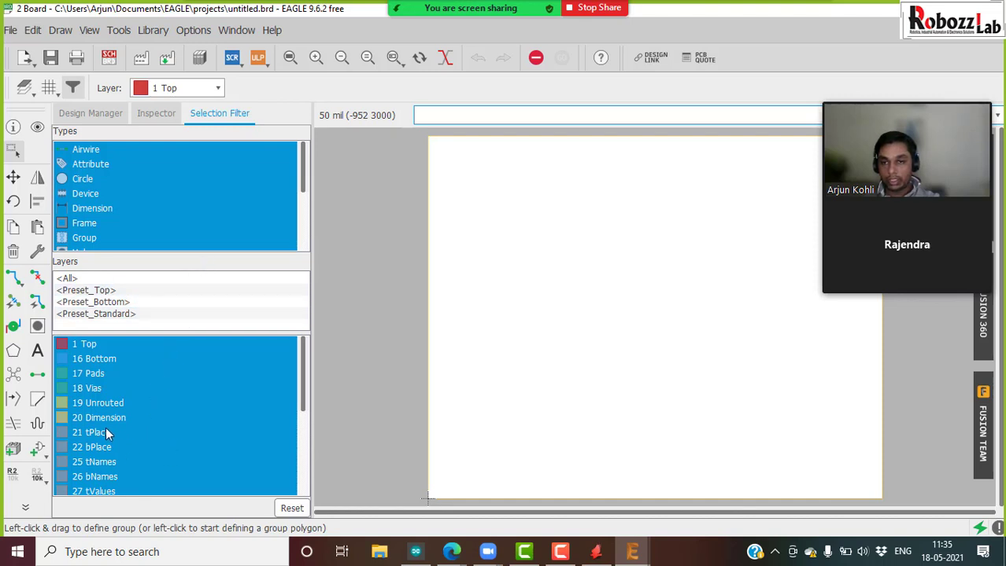
- Point out the Bottom, Pads, Vias and Top layers by selecting them individually in the board's Selection Filter
scroll(364, 361, "down", 1)
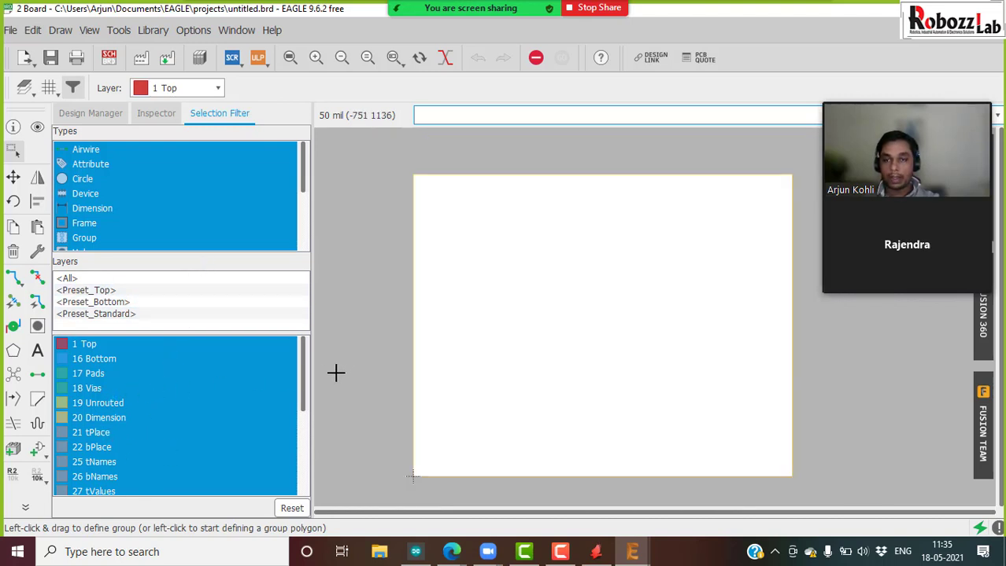
mouse_move(304, 383)
left_mouse_down()
mouse_move(301, 461)
mouse_move(299, 371)
left_mouse_up()
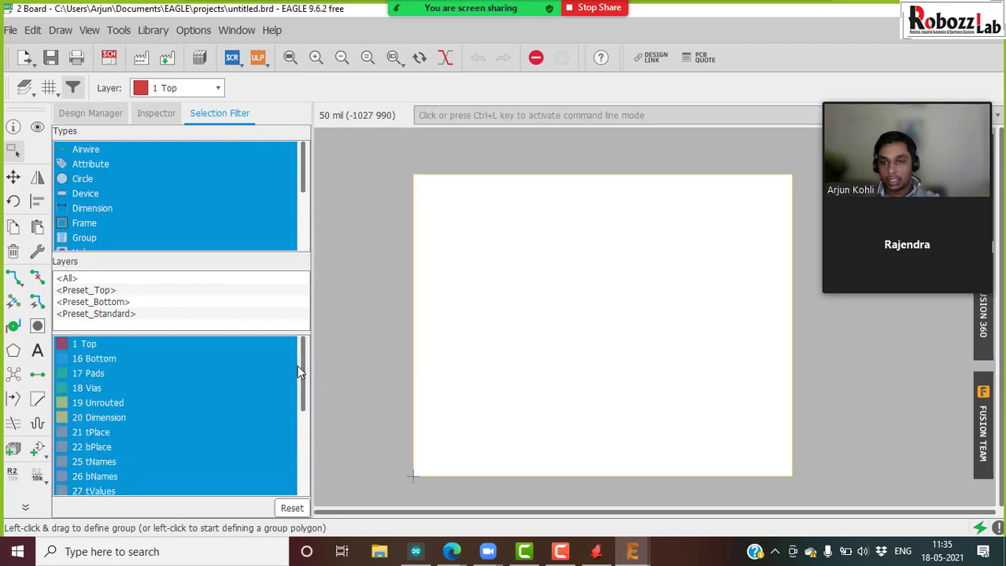
left_click(70, 360)
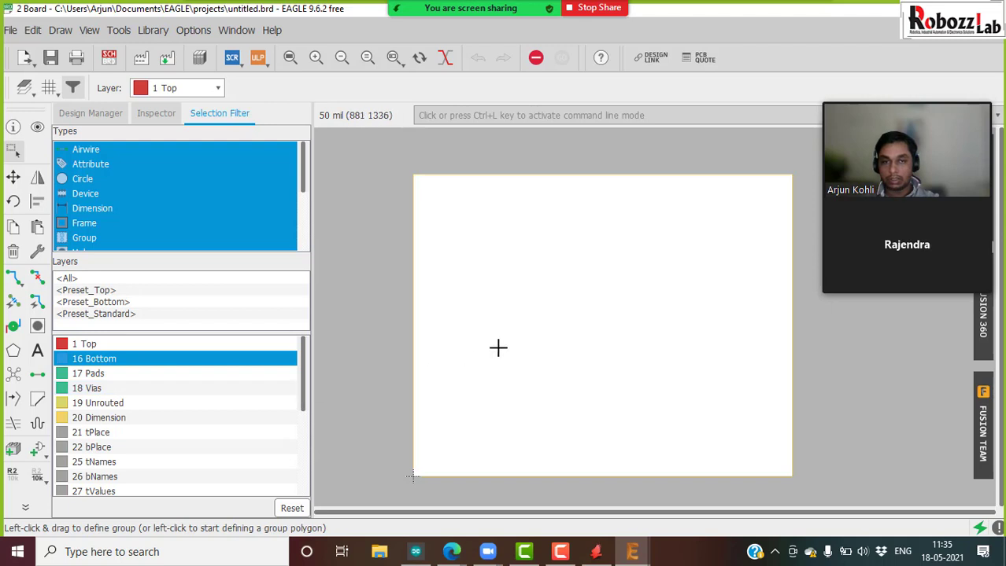
left_click(63, 376)
left_click(70, 389)
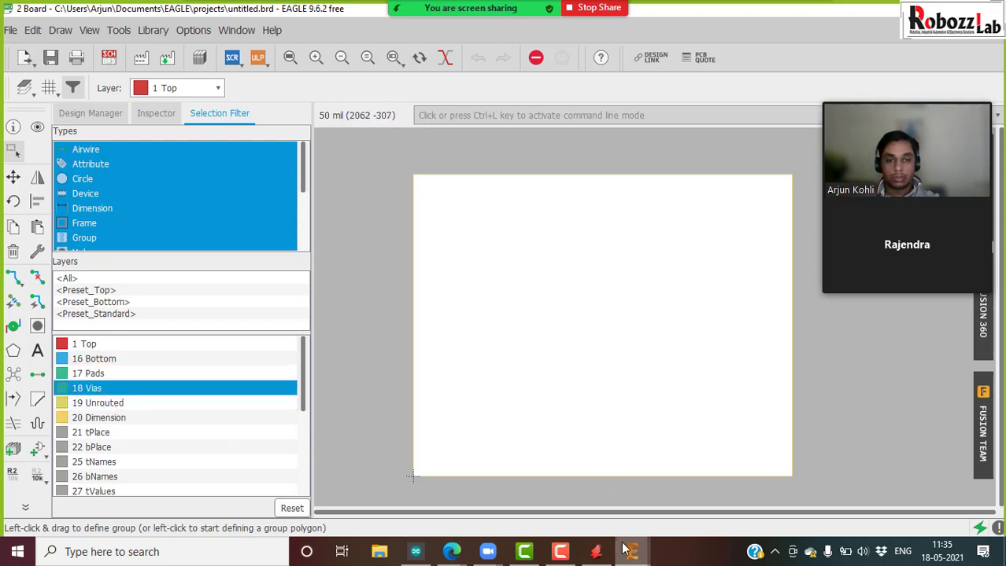
left_click(63, 374)
left_click(86, 344)
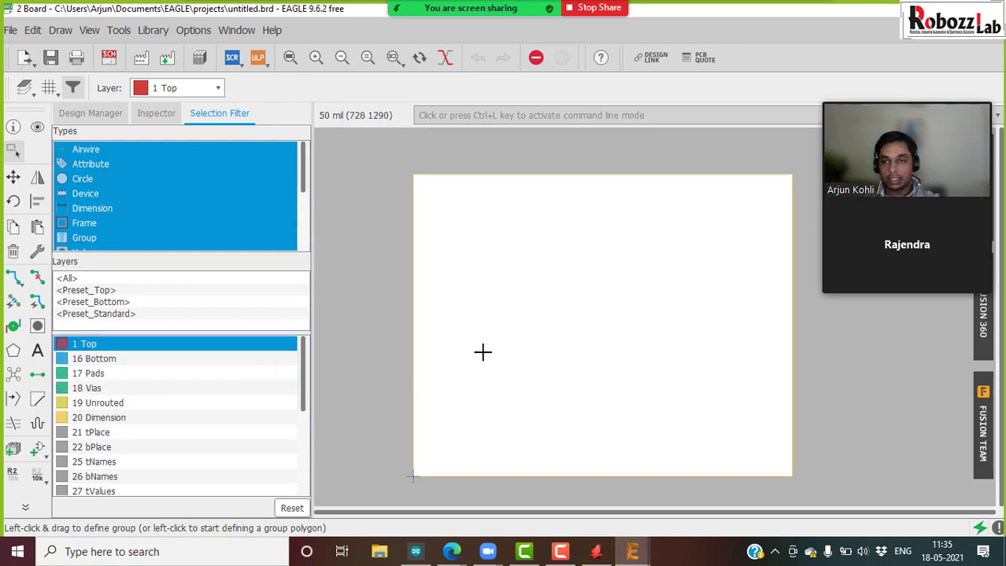
left_click(64, 389)
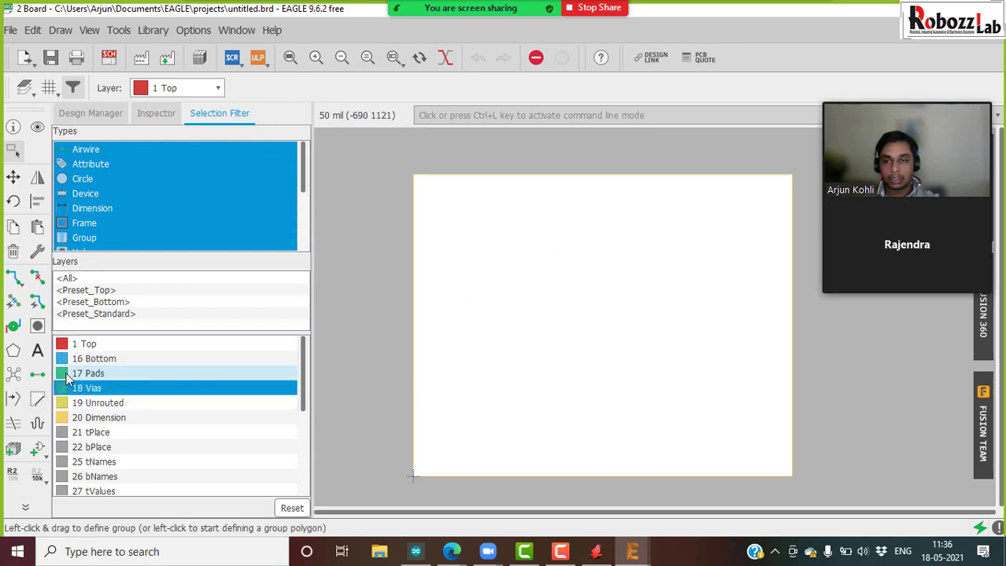
left_click(65, 375)
left_click(71, 361)
left_click(72, 350)
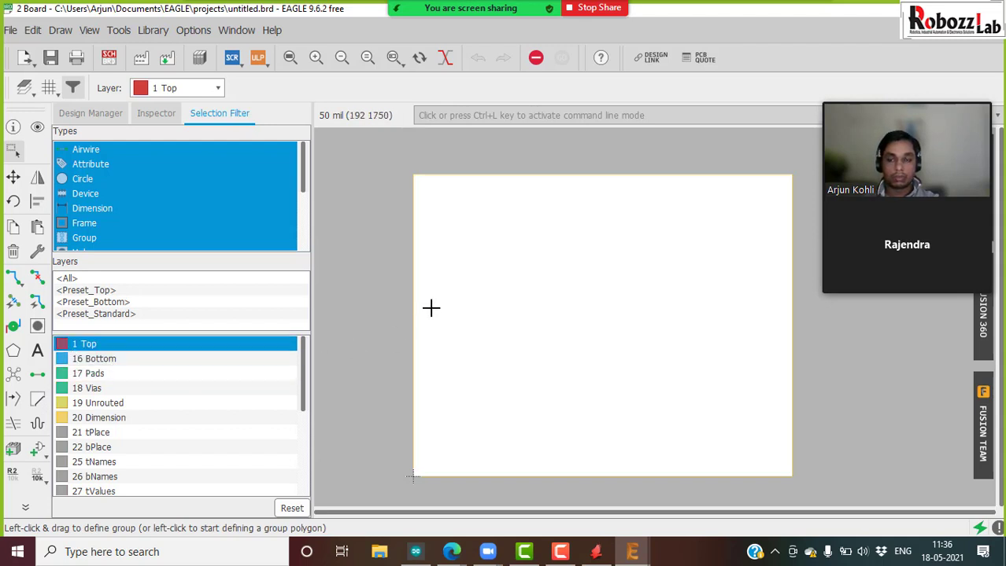
- Go through the Selection Filter layers from 1 Top to 21 tPlace and examine the rest of the layer list
left_click(83, 362)
left_click(77, 374)
left_click(71, 388)
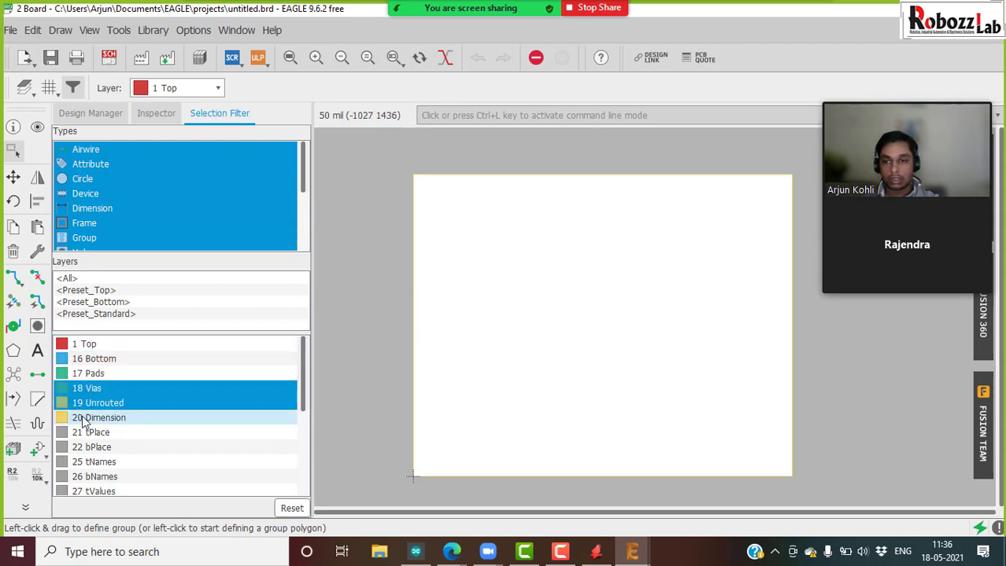
left_click(88, 351)
left_click(89, 359)
left_click(93, 374)
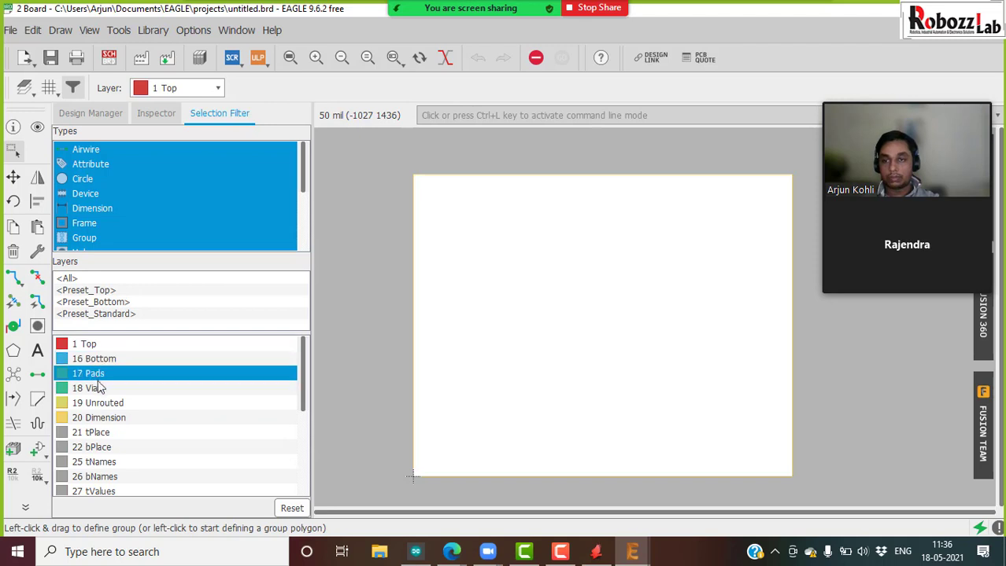
left_click(96, 388)
left_click(101, 403)
left_click(103, 418)
left_click(98, 432)
scroll(92, 472, "down", 4)
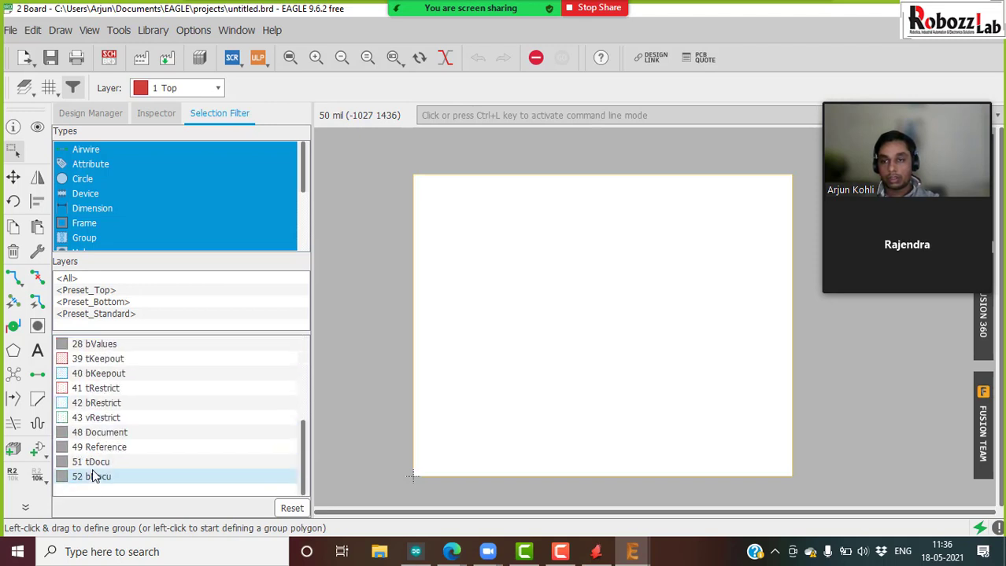
- Put away the EAGLE 9.6.2 board and Control Panel windows and switch to the EAGLE 6.1.0 Control Panel
scroll(92, 476, "up", 4)
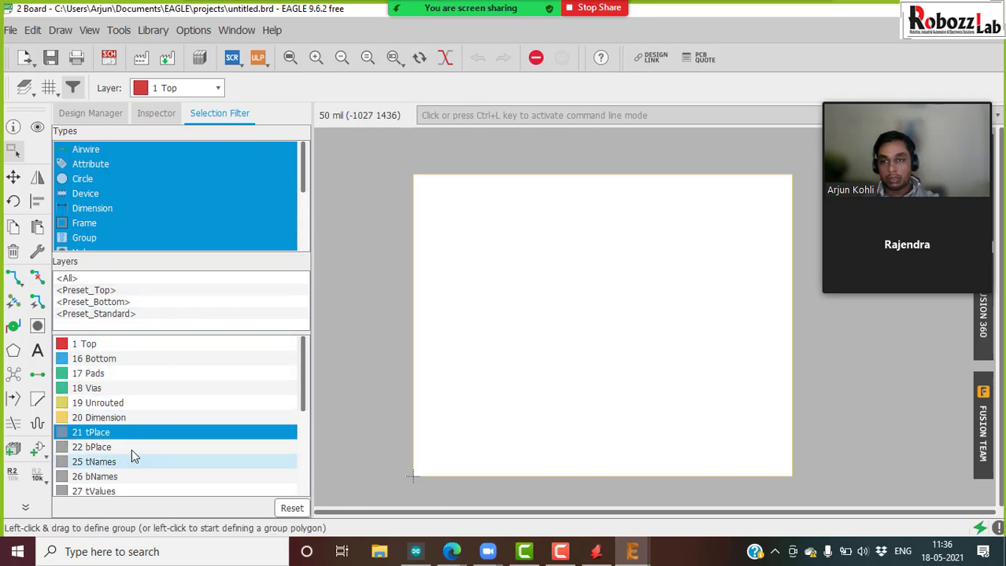
left_click(986, 8)
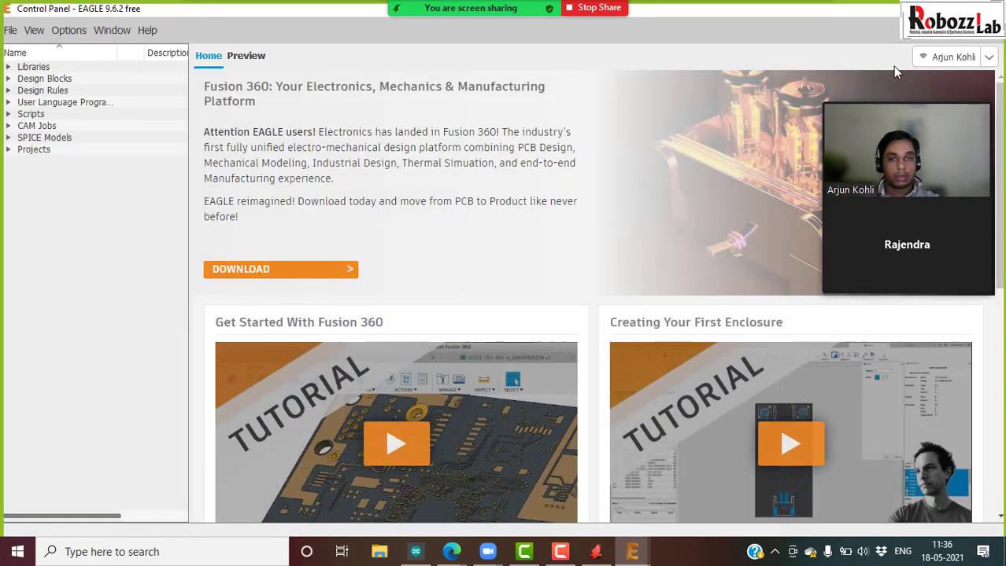
left_click(915, 9)
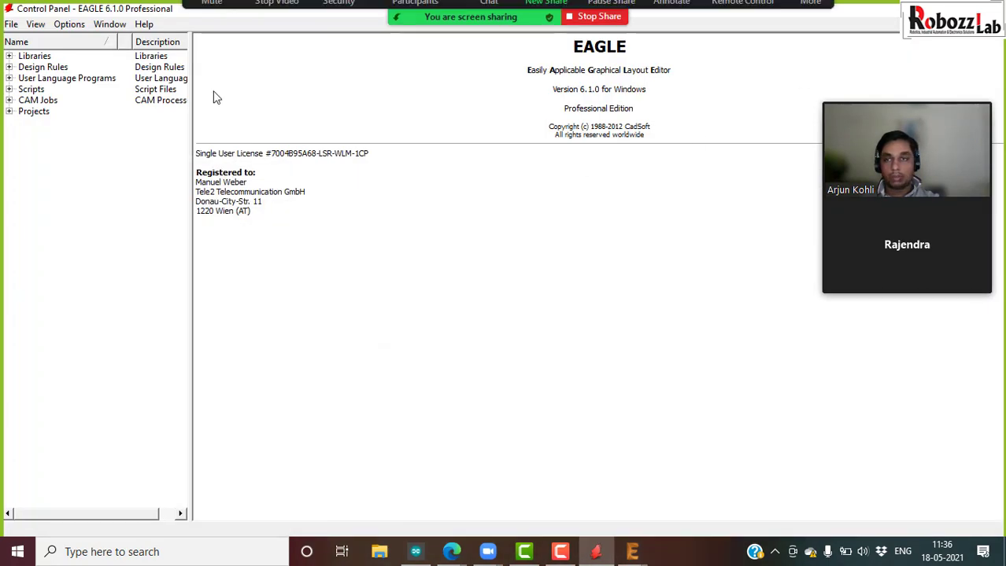
- Create a new schematic in EAGLE 6.1.0 and maximize its window
left_click(13, 25)
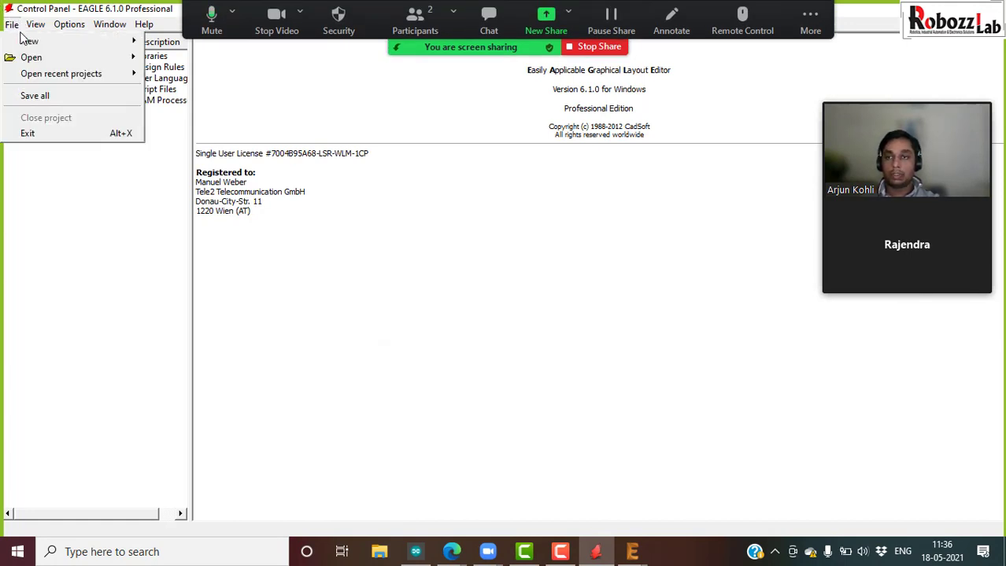
mouse_move(53, 46)
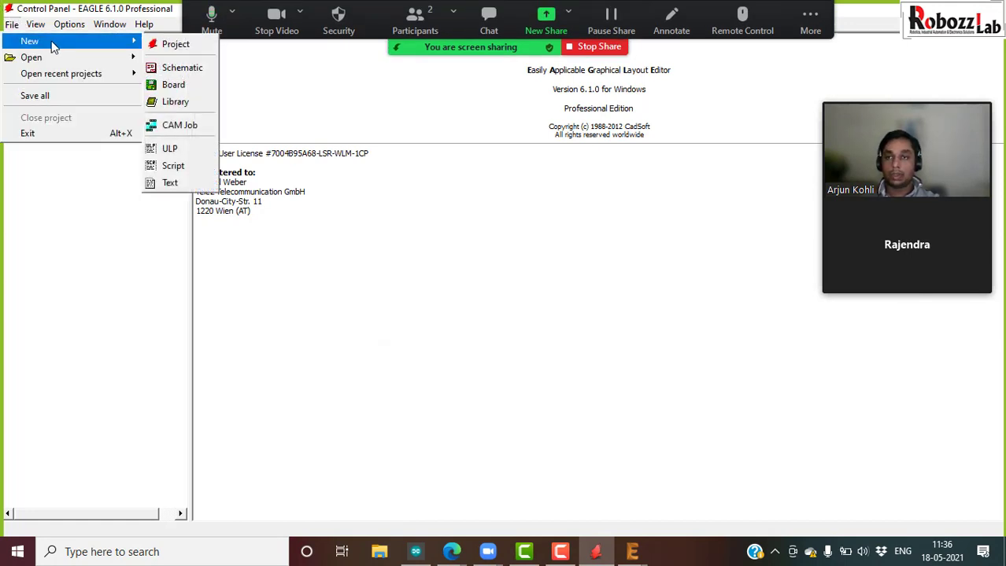
left_click(182, 69)
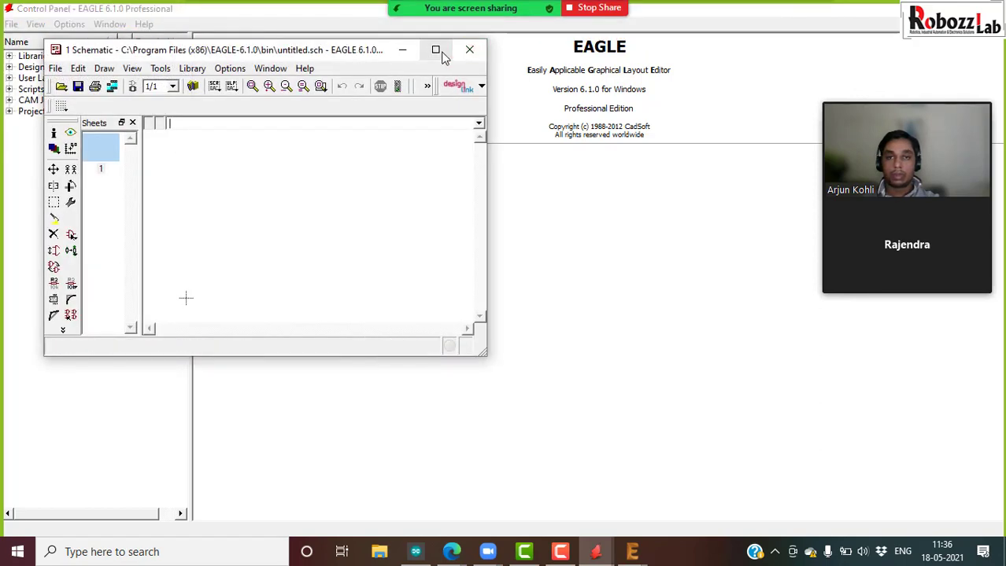
left_click(437, 50)
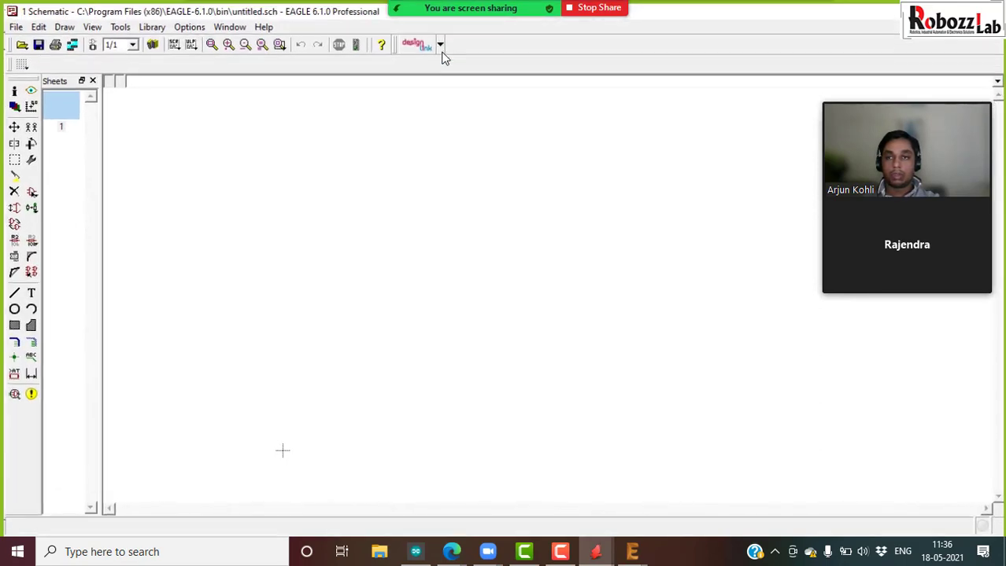
- Start saving the schematic, and create and open a new folder named comparator inside the Desktop's eagle design folder
left_click(40, 45)
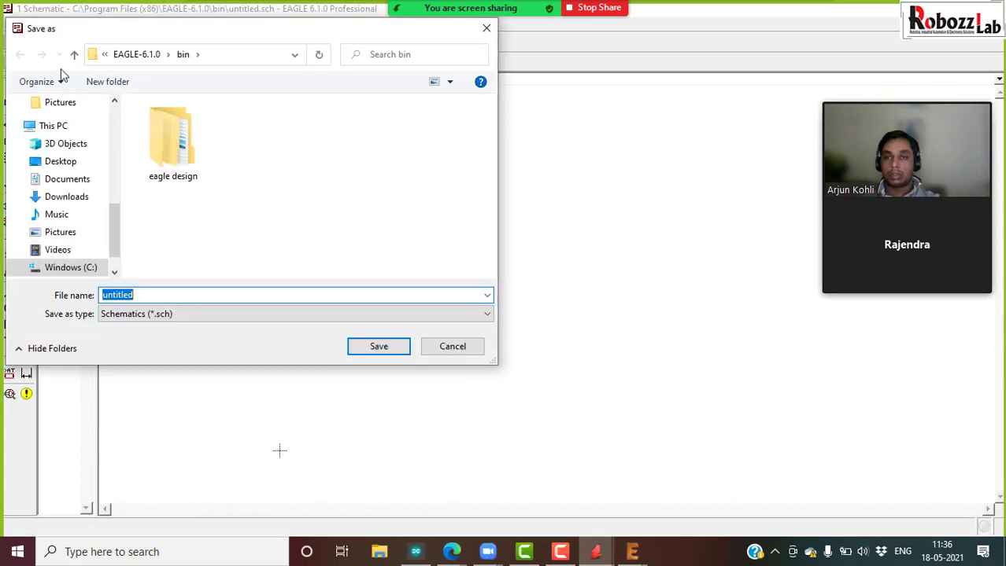
left_click(75, 164)
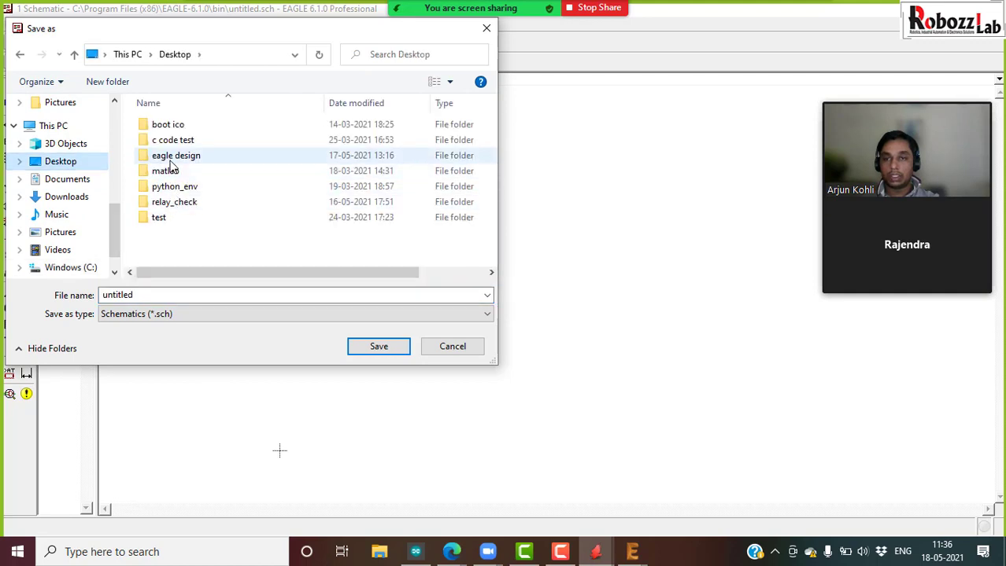
double_click(169, 161)
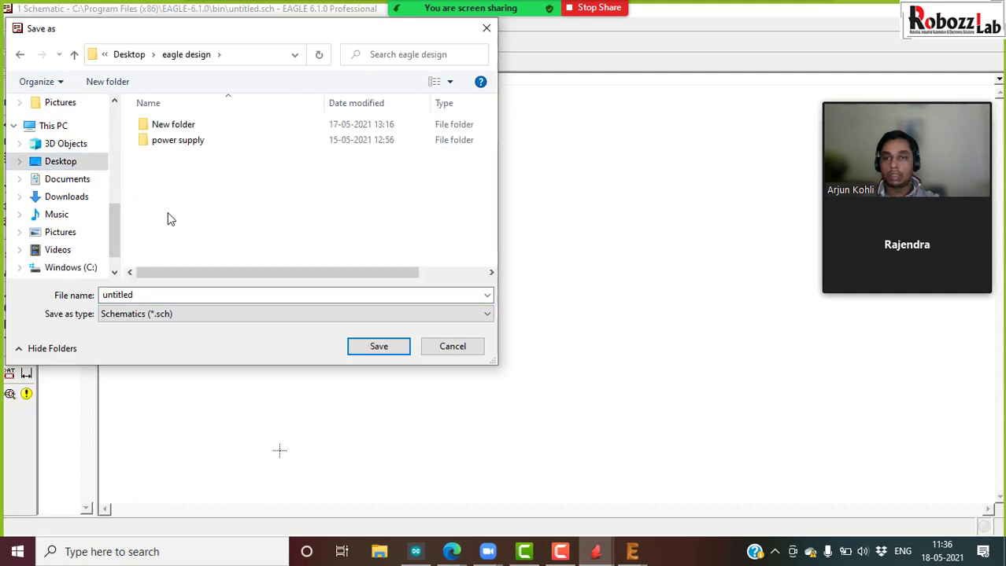
left_click(115, 87)
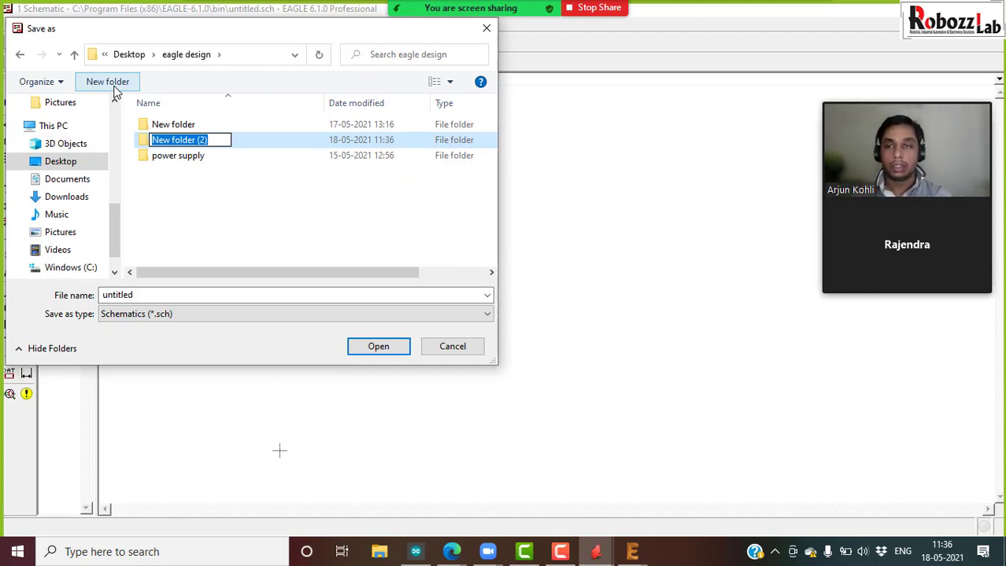
type("comparator")
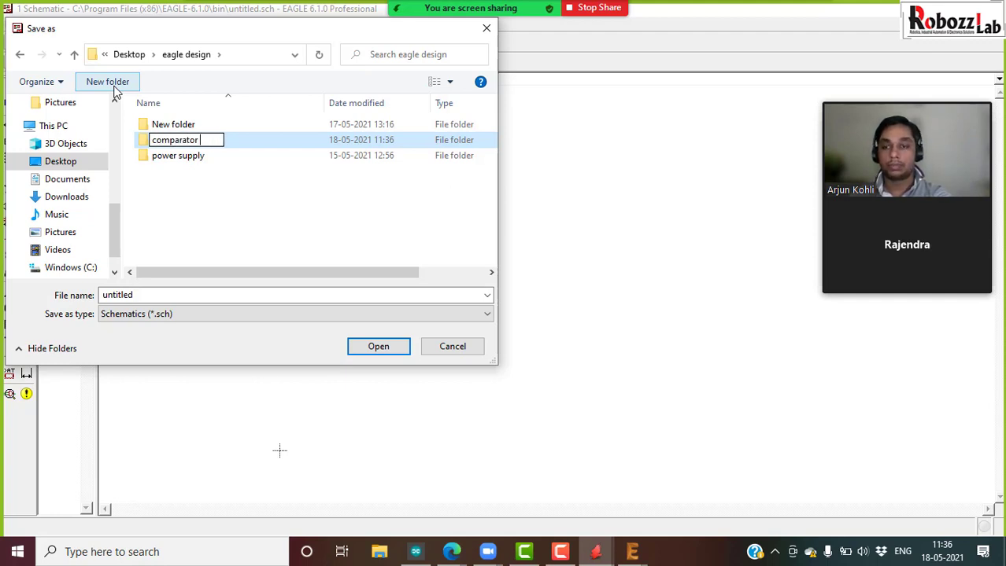
key("ctrl+a")
key("ctrl+c")
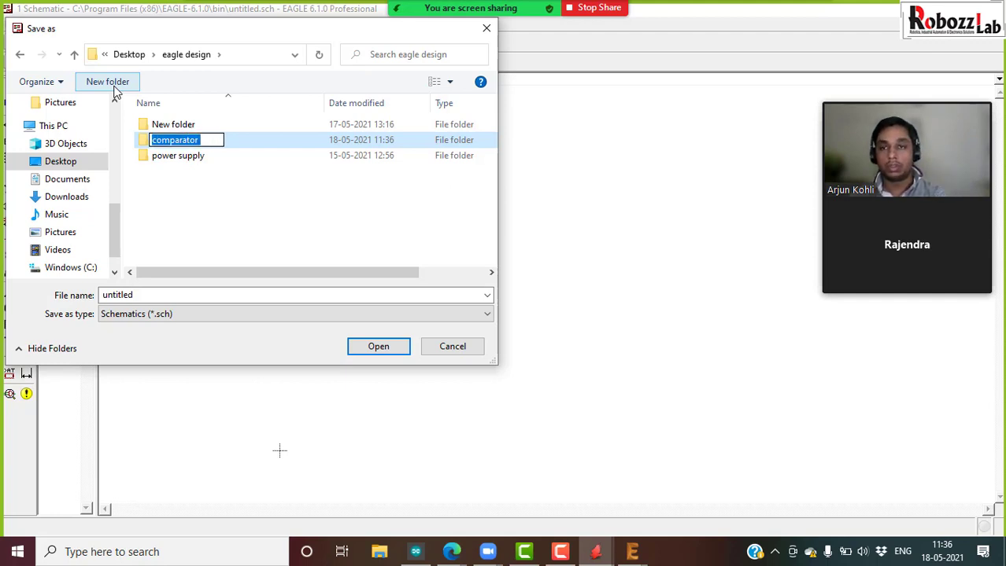
key("Return")
key("Return")
- Save the schematic in the comparator folder under the file name comparator
double_click(142, 294)
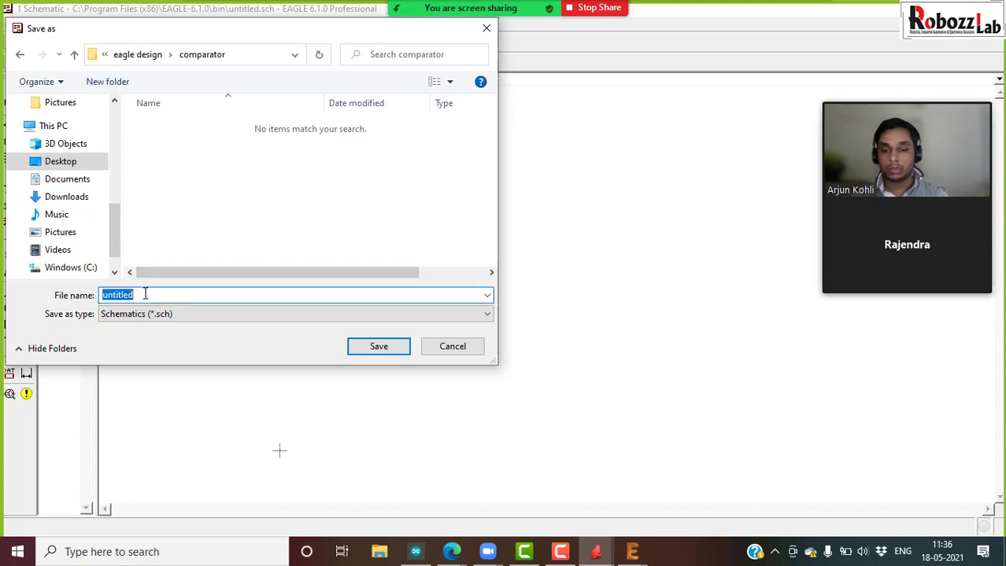
key("ctrl+v")
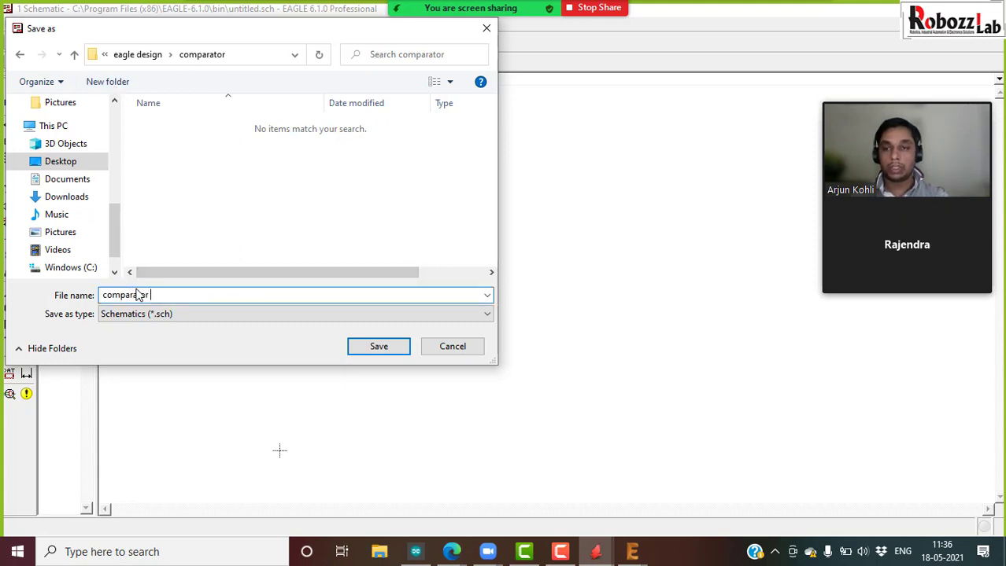
left_click(368, 348)
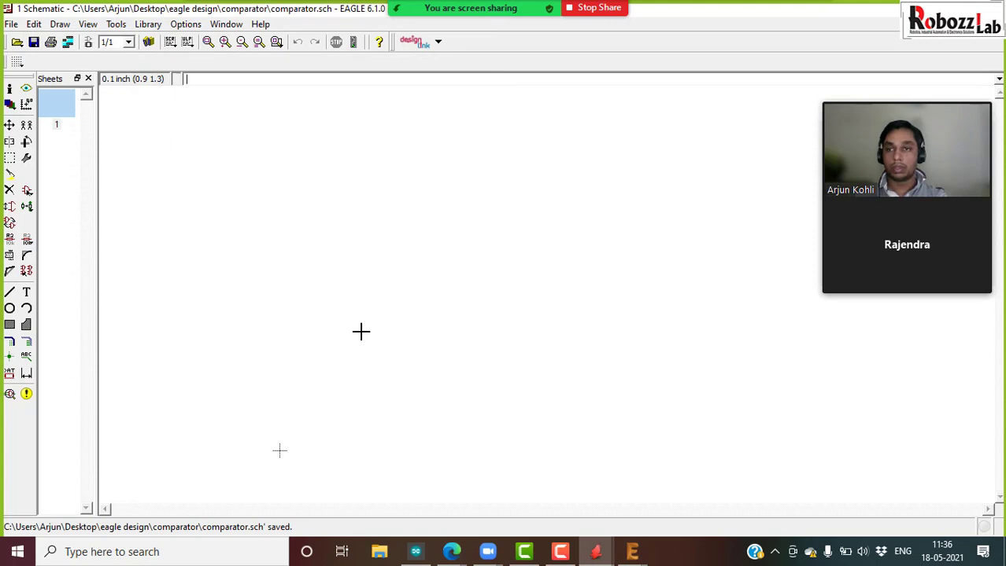
- Turn on the schematic's grid display, with both grid units in mm and a grid size of 0.635 mm
left_click(22, 62)
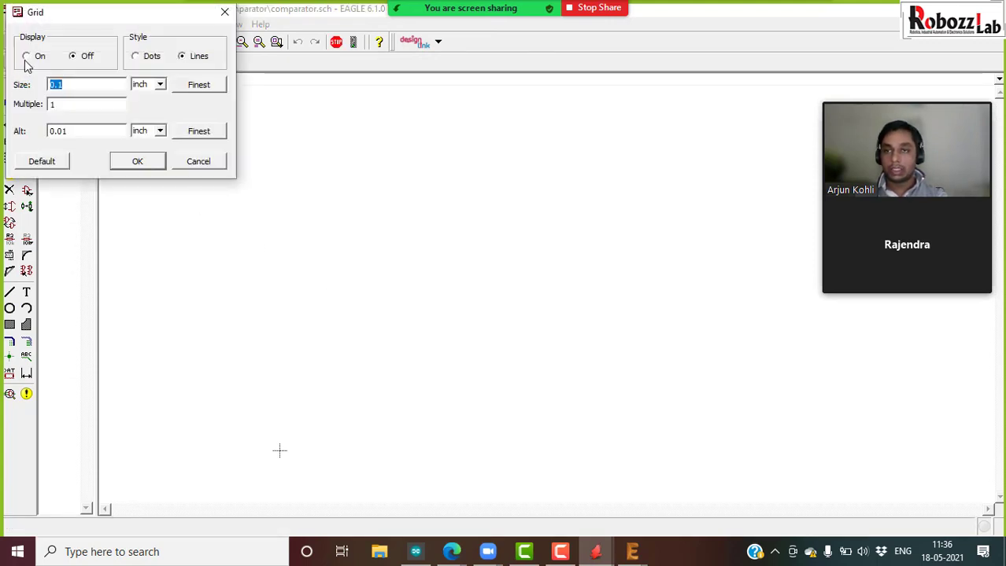
left_click(159, 85)
left_click(154, 107)
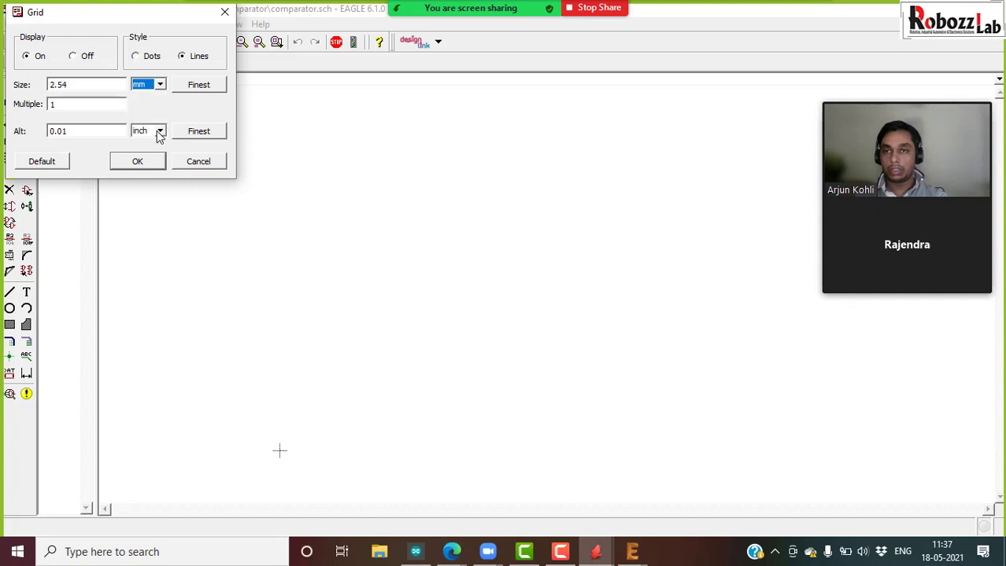
left_click(159, 132)
left_click(147, 153)
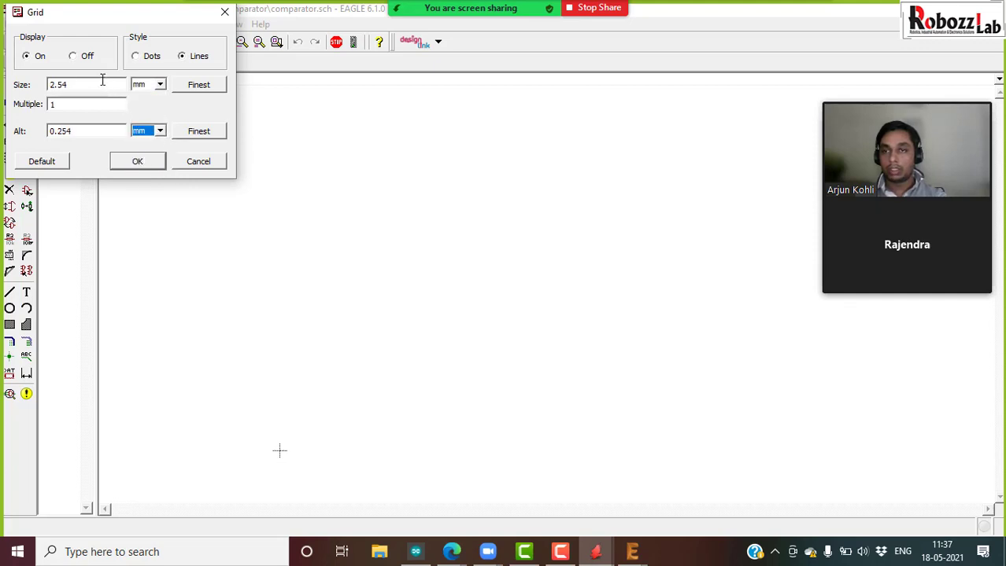
left_click_drag(77, 81, 43, 82)
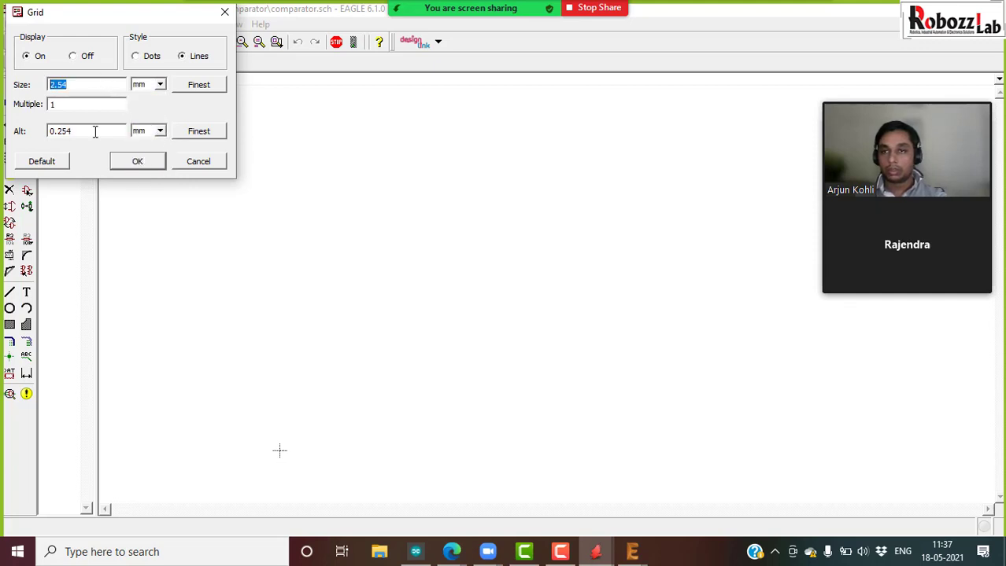
left_click(138, 163)
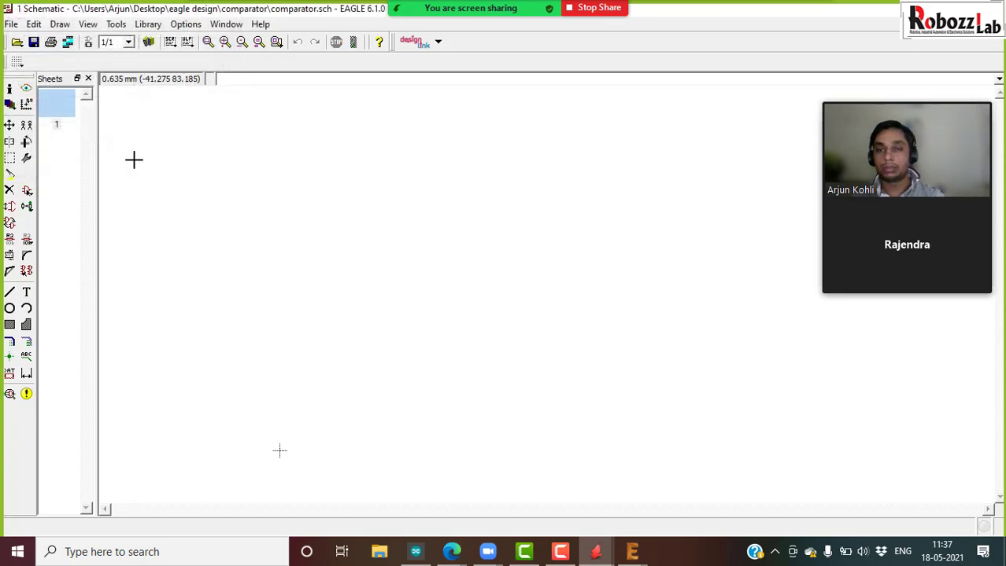
scroll(383, 256, "up", 8)
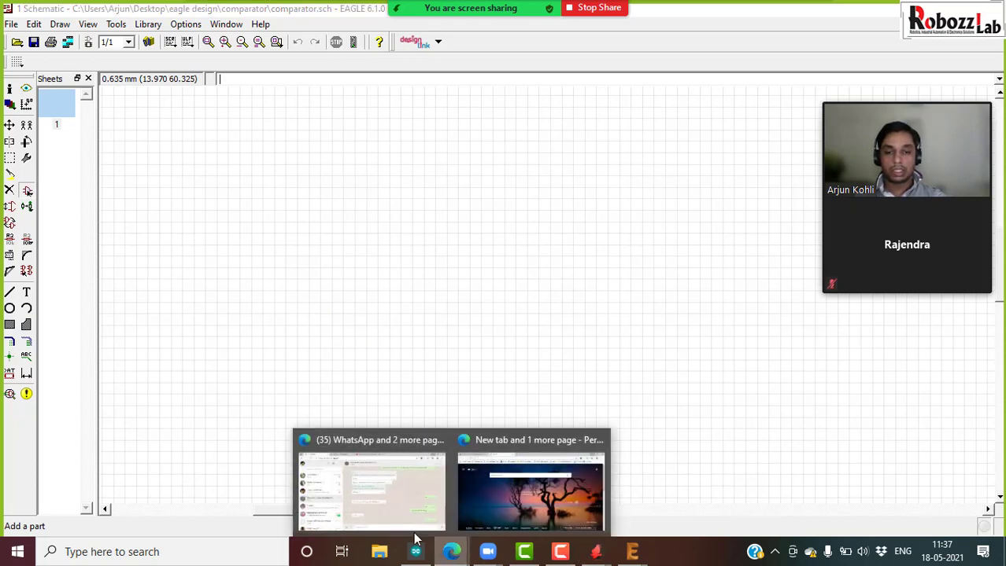
- Switch to Microsoft Edge, search for "LDR based lm358 circuit" and open the image of the Light Detector using LDR circuit
left_click(533, 494)
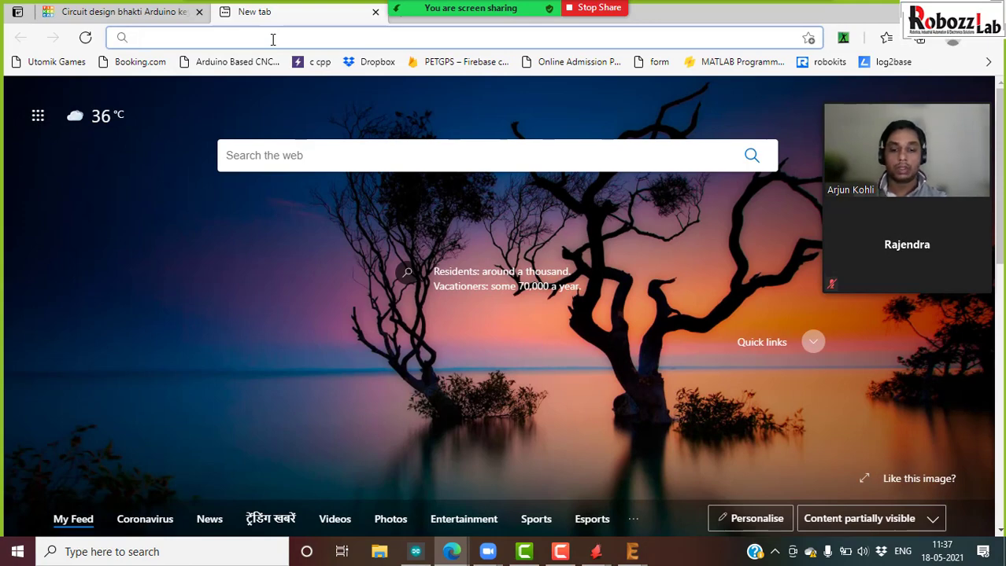
type("L")
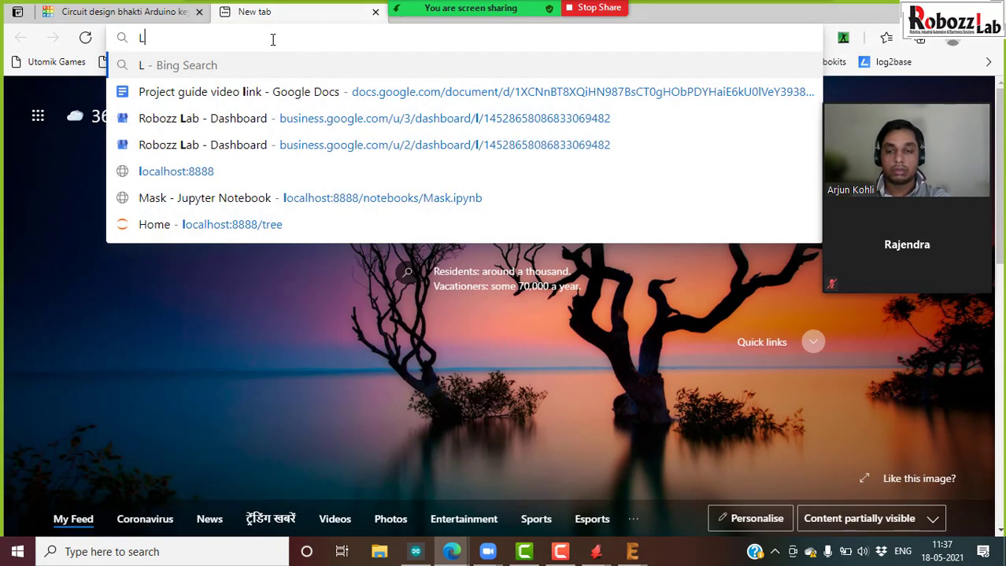
type("DR based ")
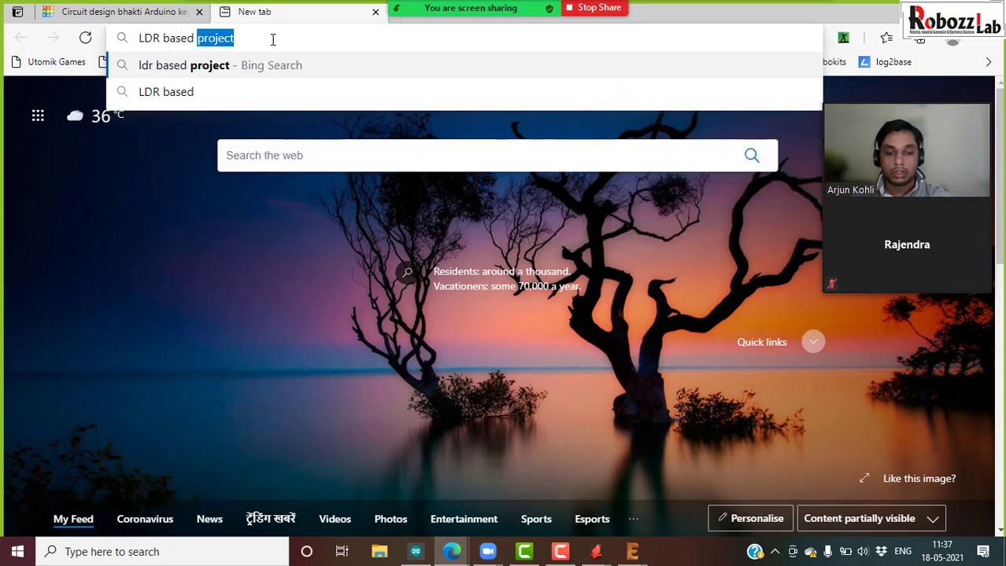
type("lm35")
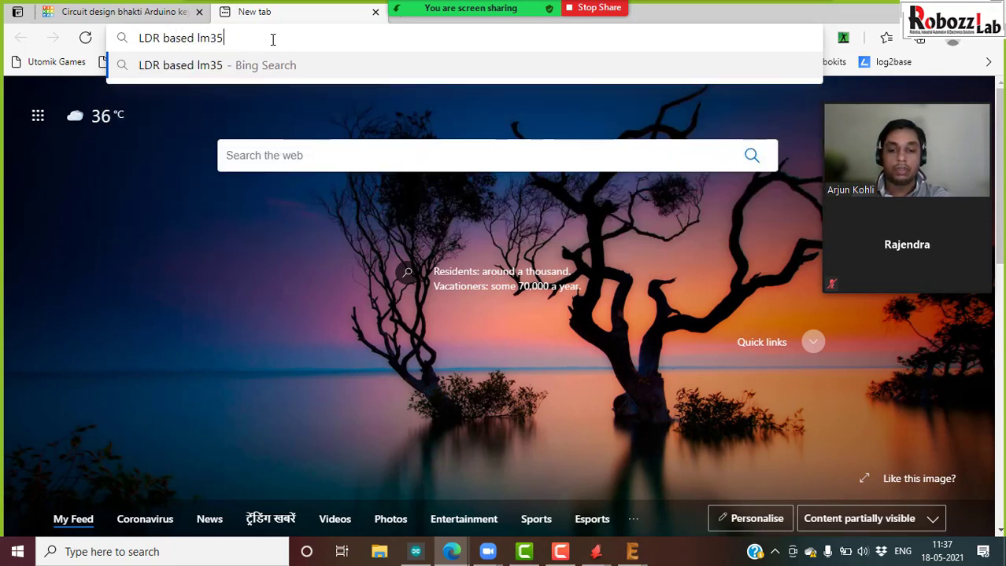
type("8 circuit")
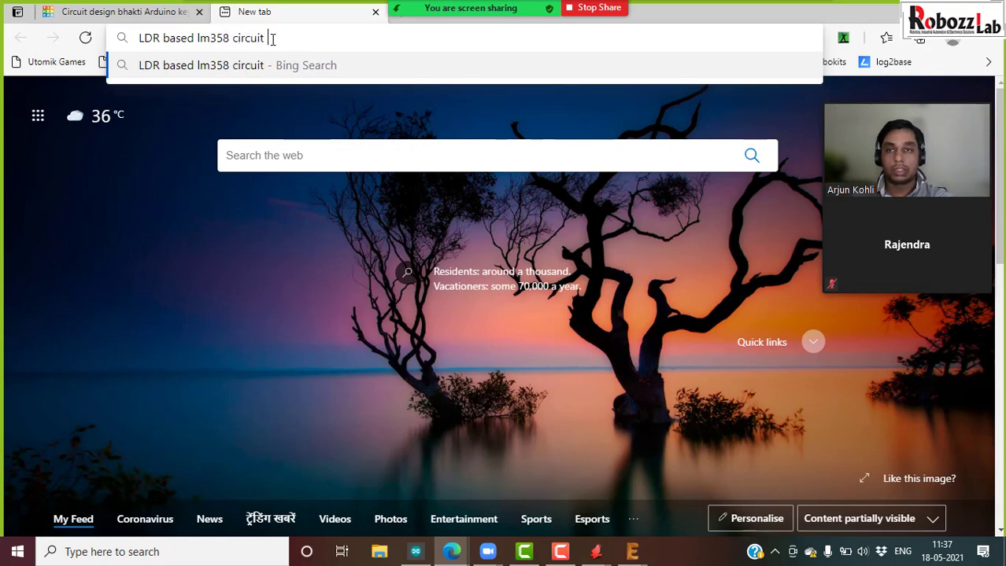
key("Return")
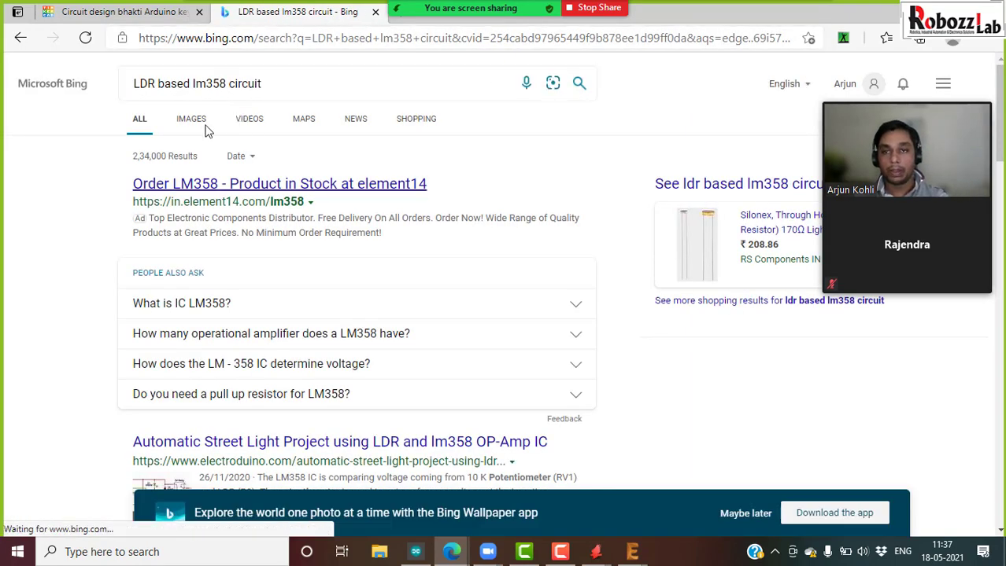
left_click(195, 128)
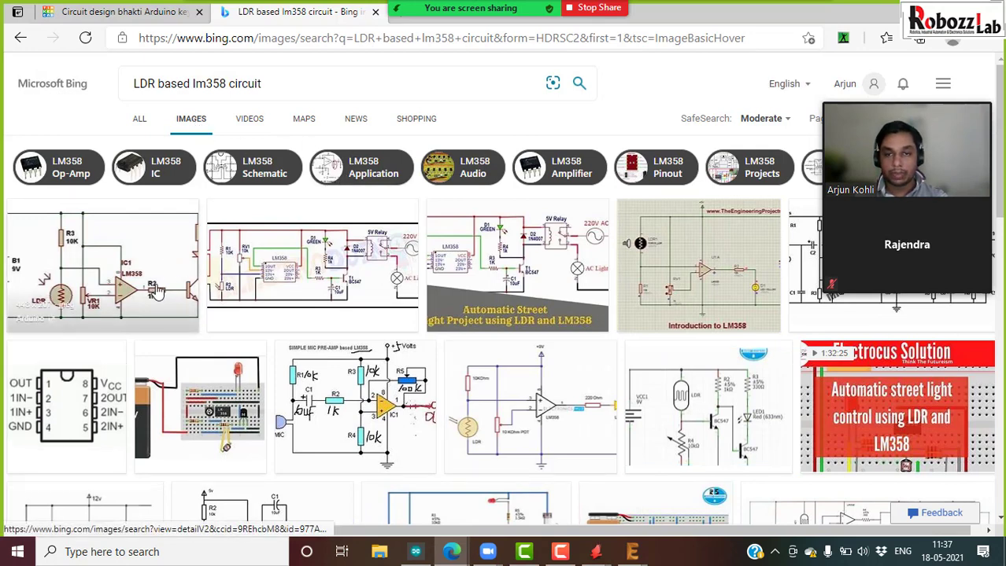
left_click(519, 402)
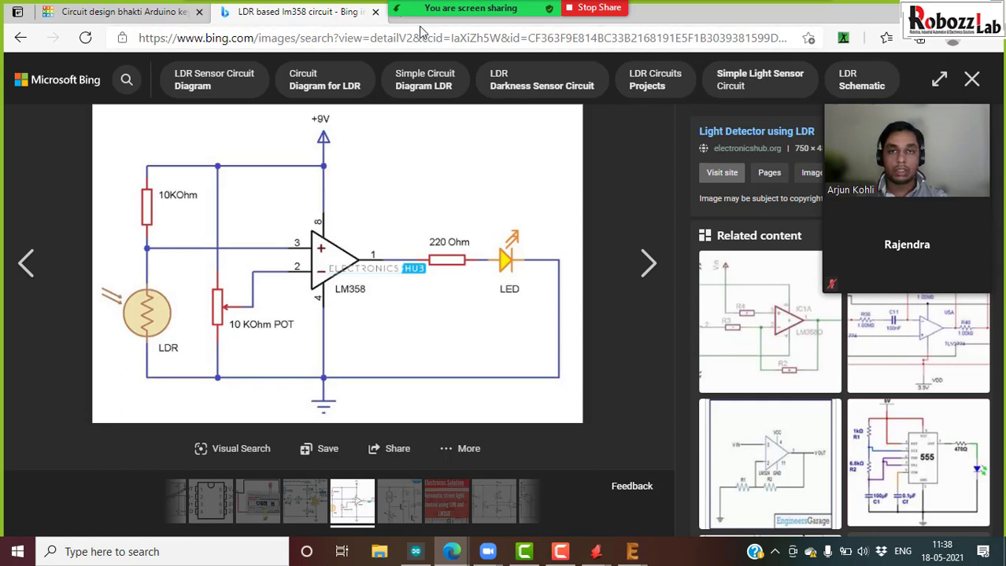
- Search the web for "lm358 pinout" in a new browser tab
key("ctrl+t")
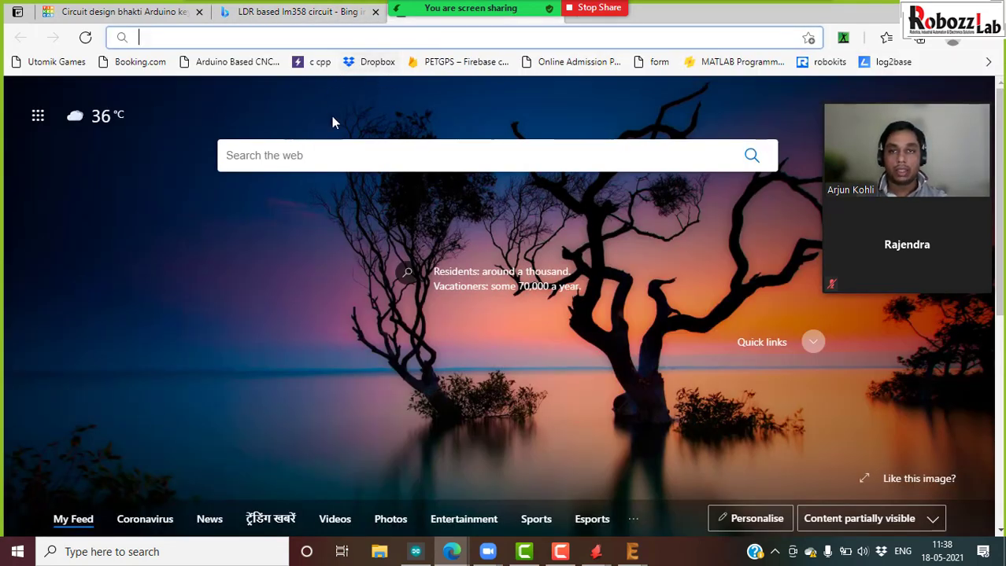
left_click(322, 155)
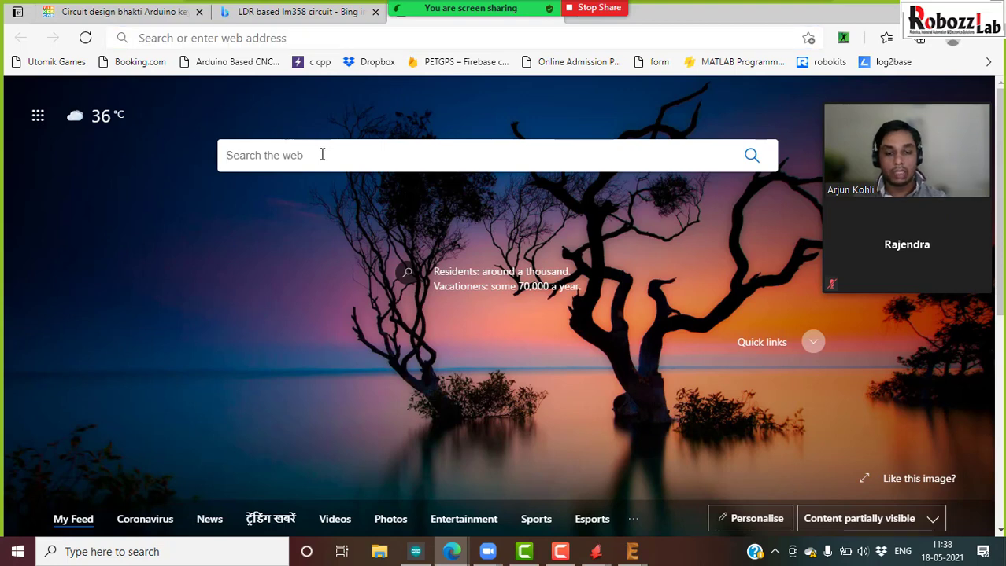
type("lm35")
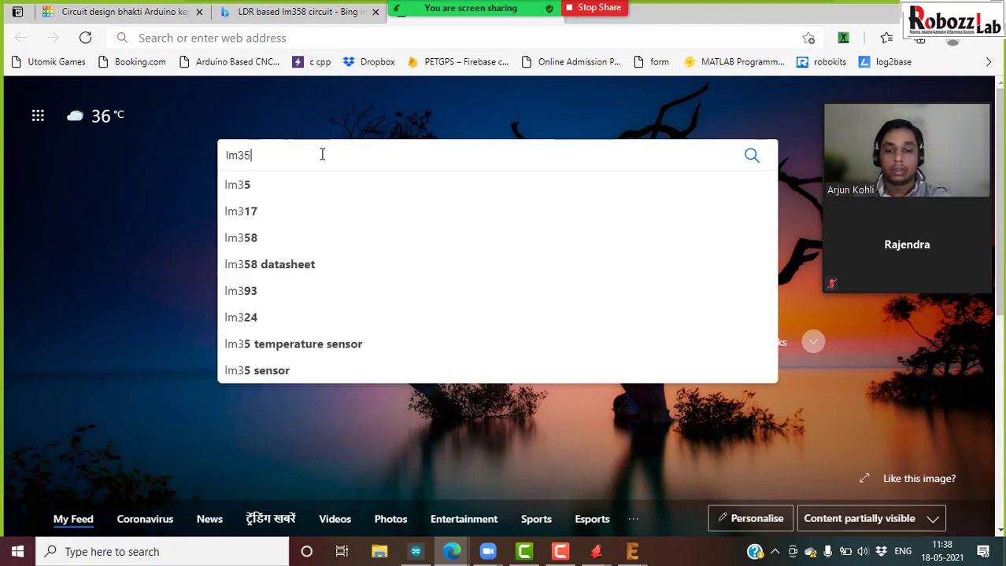
key("Down")
key("Down")
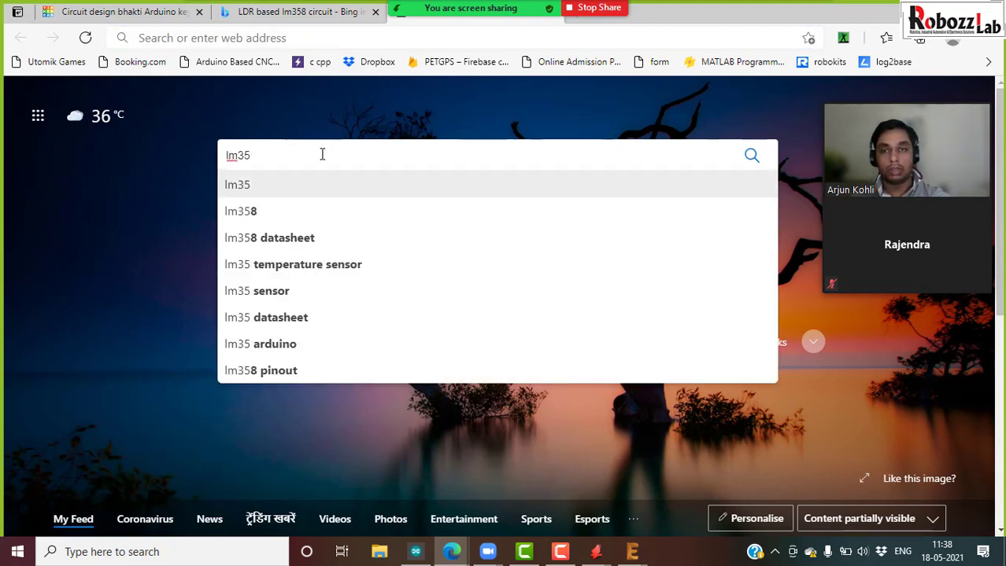
key("Down")
key("Down")
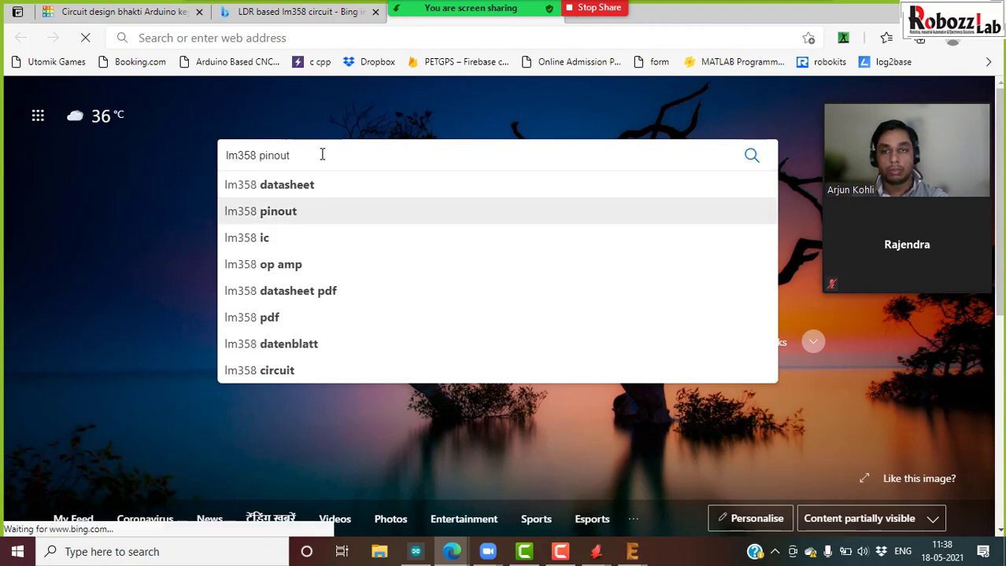
- Show the image results for the lm358 pinout, examine the LM358P pin diagram, and return to the Light Detector circuit
key("Return")
left_click(197, 124)
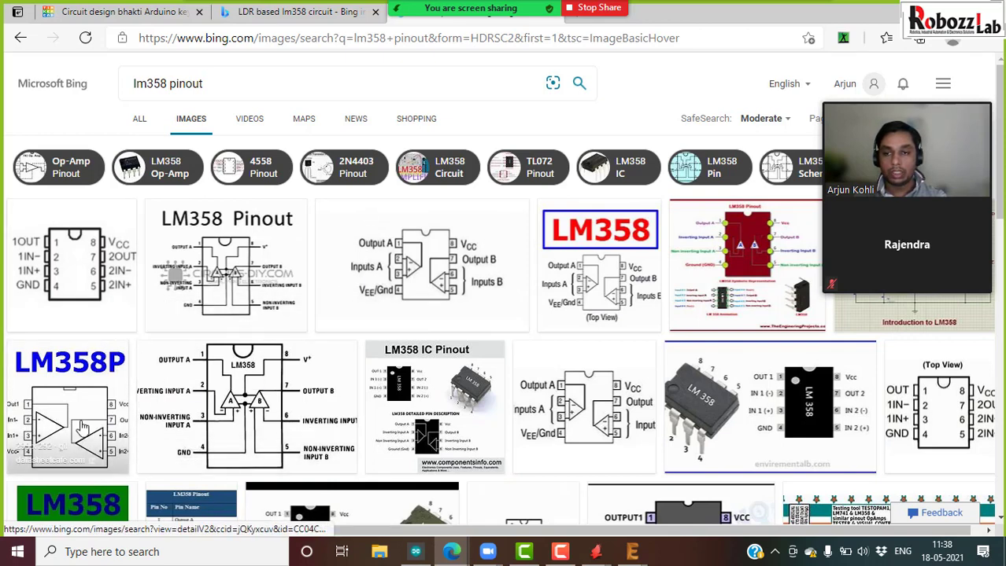
left_click(83, 426)
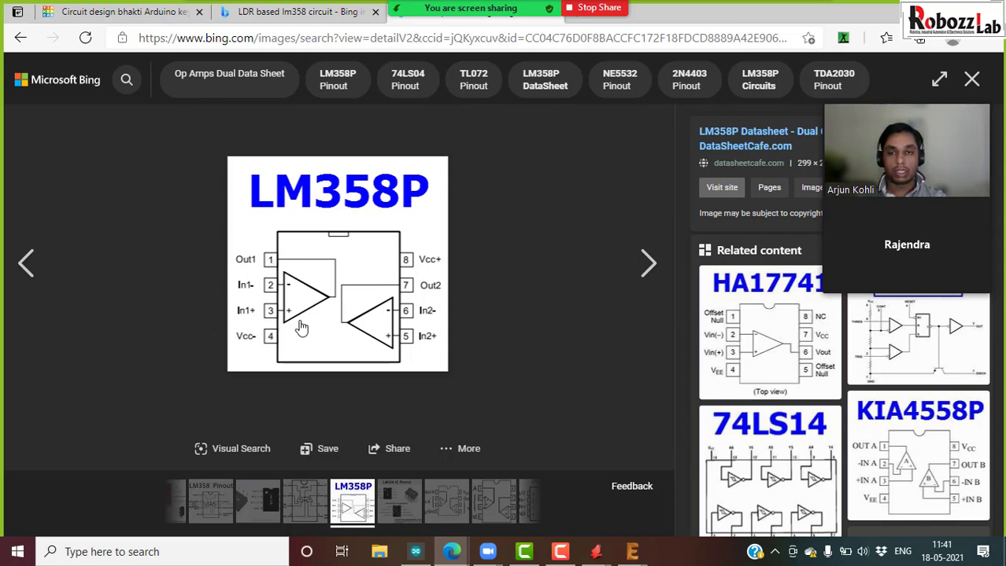
left_click(294, 16)
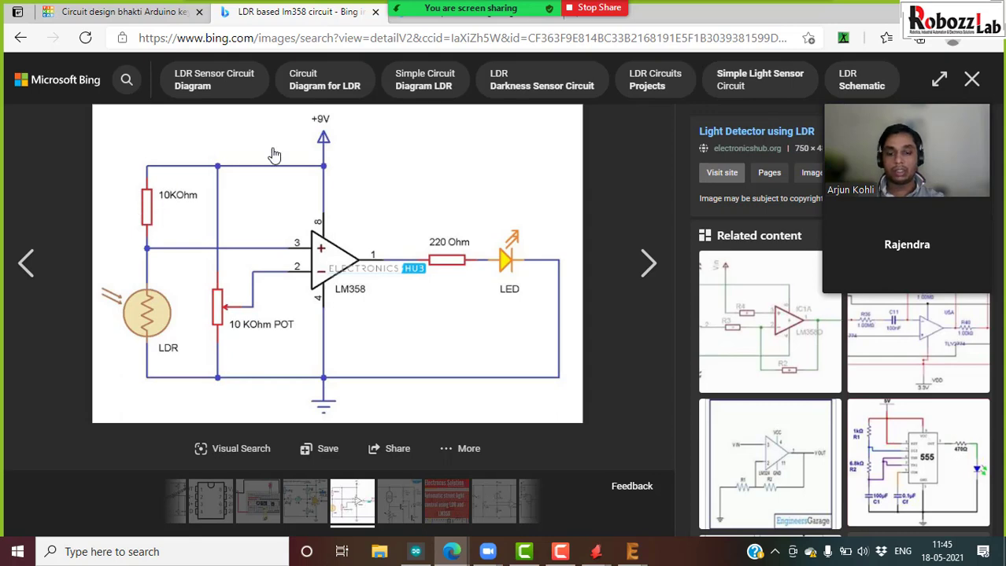
- Search the web for "voltage divider calculator" in a new browser tab
key("ctrl+t")
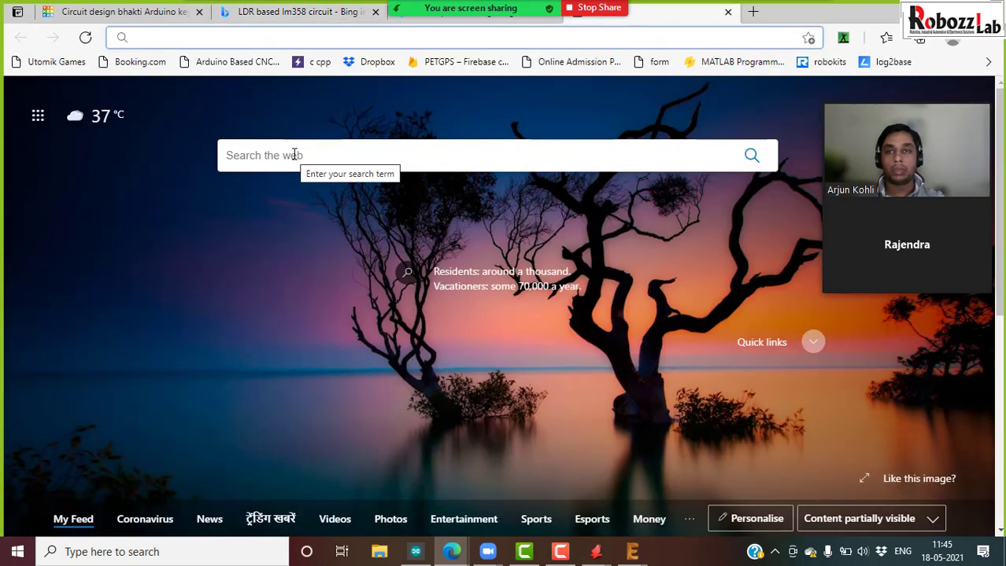
type("vol")
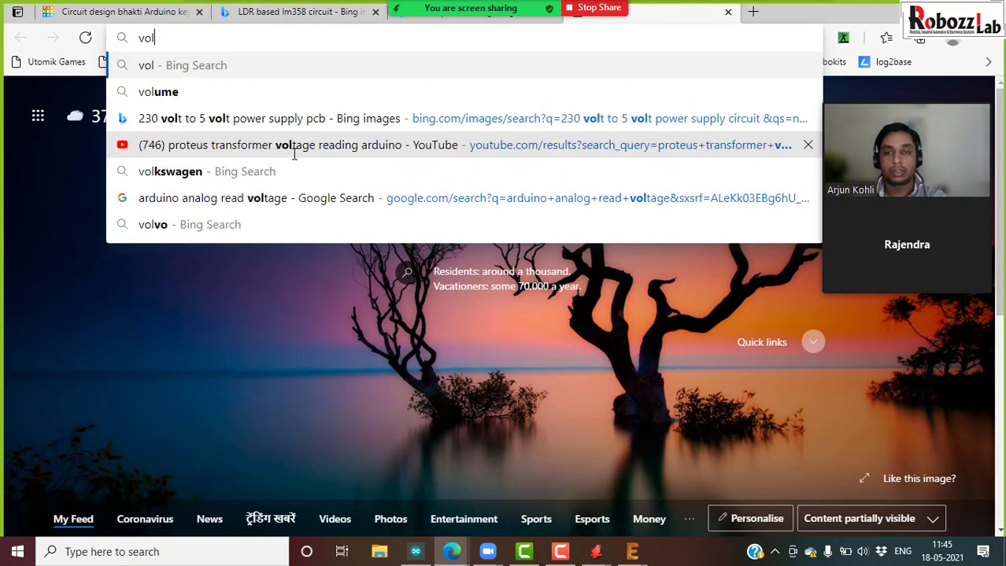
type("tage ")
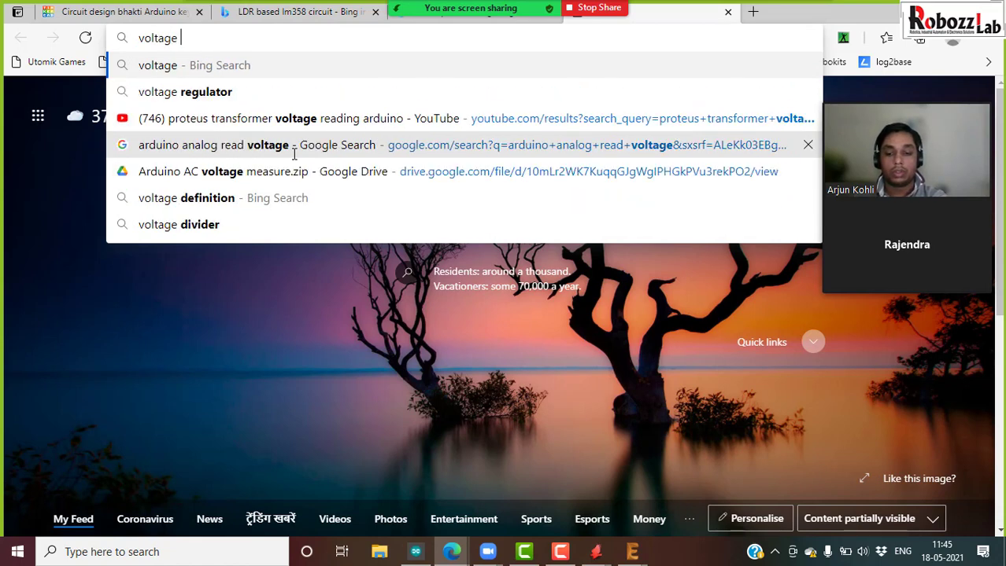
type("divder")
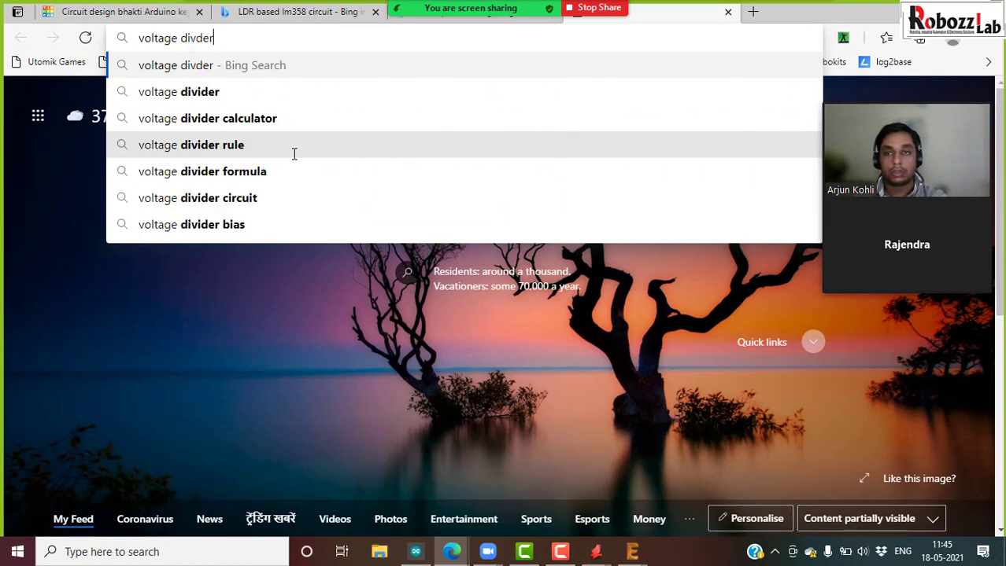
key("Down")
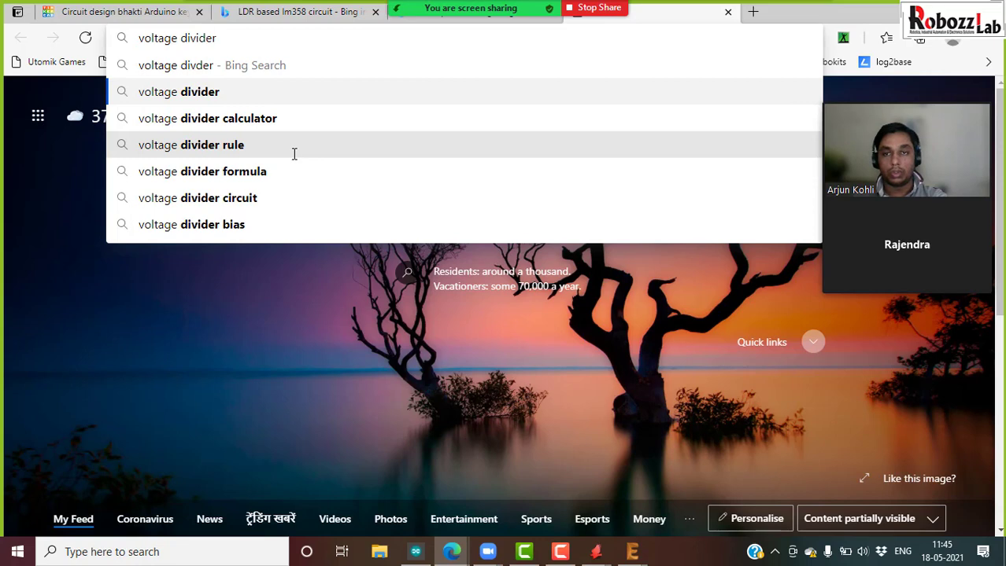
key("Down")
key("Return")
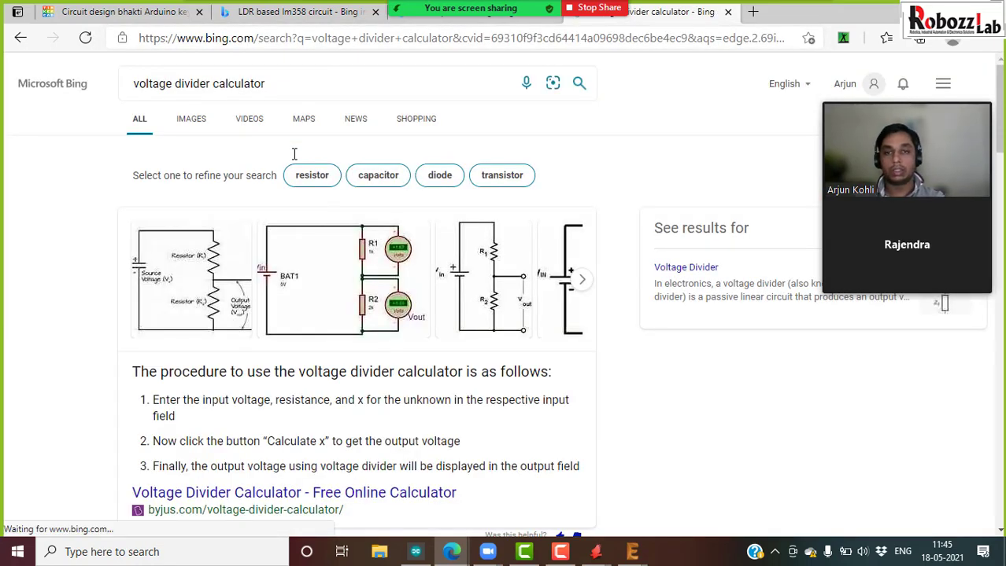
- View the battery divider image with 1k and 2k resistors, and open the source voltage divider diagram from the search results
mouse_move(312, 336)
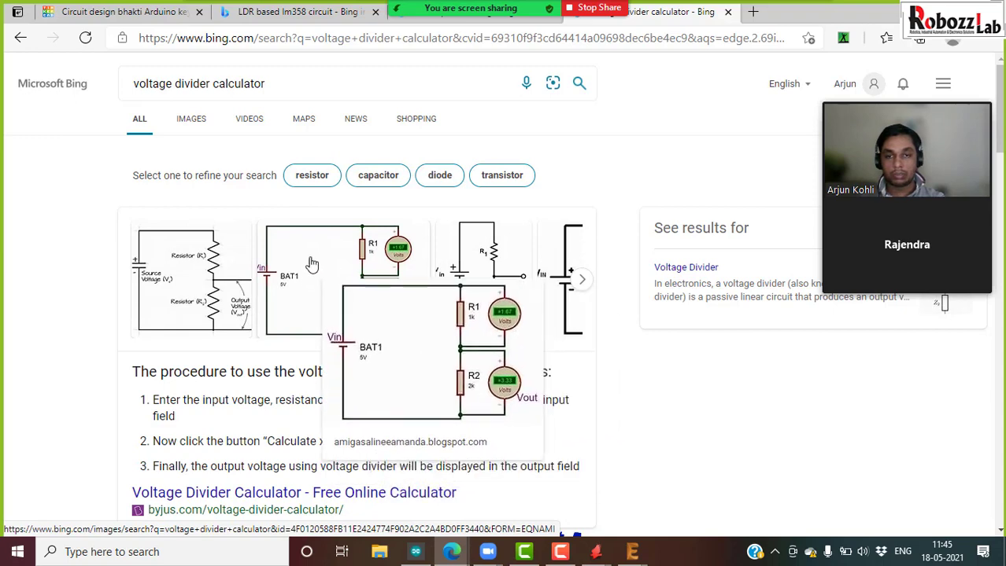
left_click(309, 263)
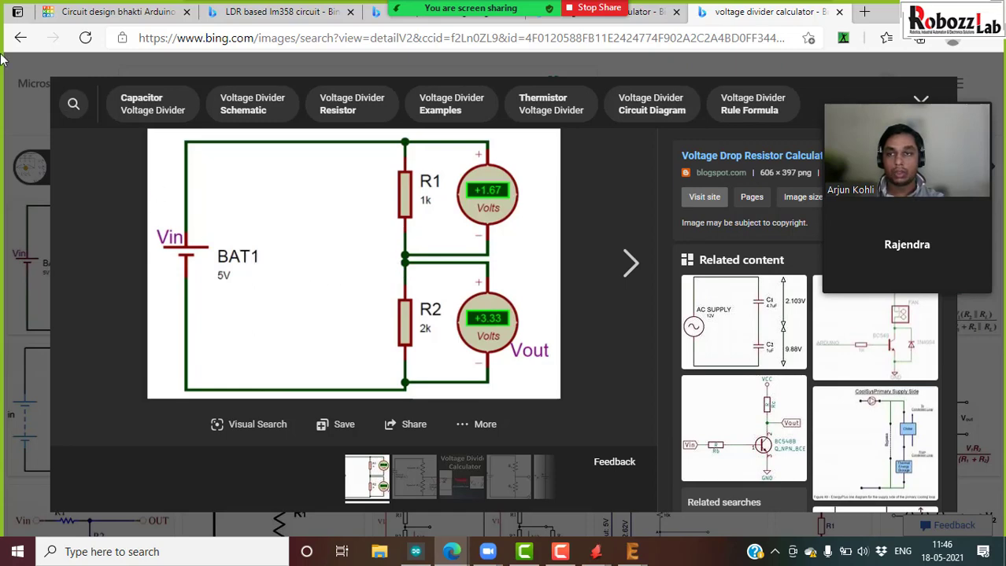
left_click(21, 38)
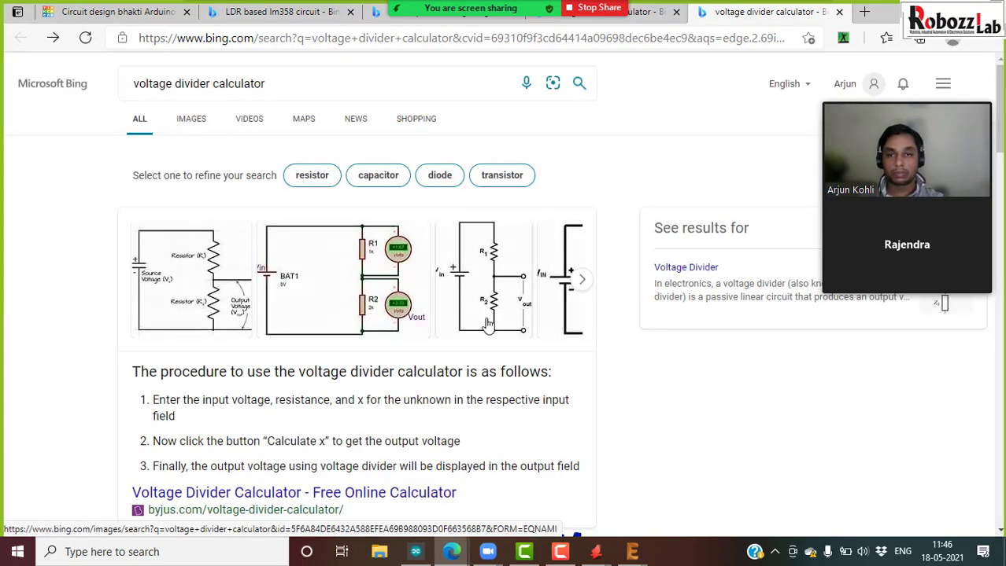
left_click(311, 292)
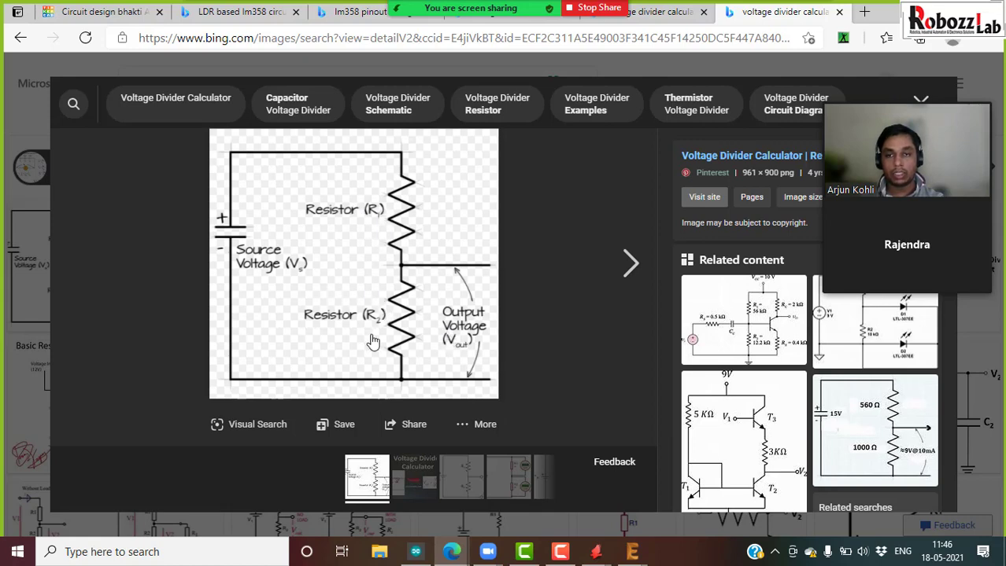
- Compare the LDR and 10 KOhm resistor branch of the Light Detector circuit with the voltage divider diagram
left_click(224, 13)
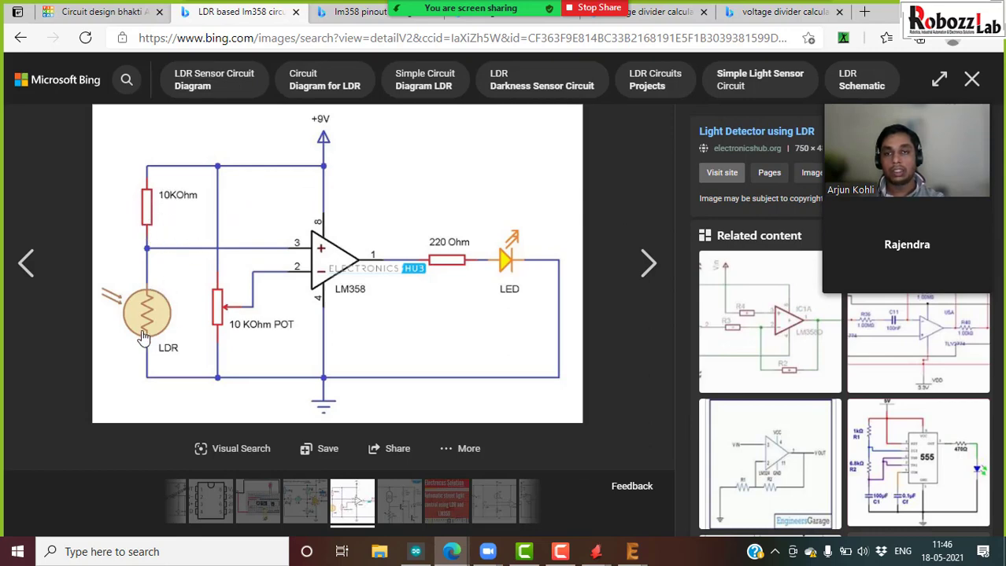
left_click(749, 12)
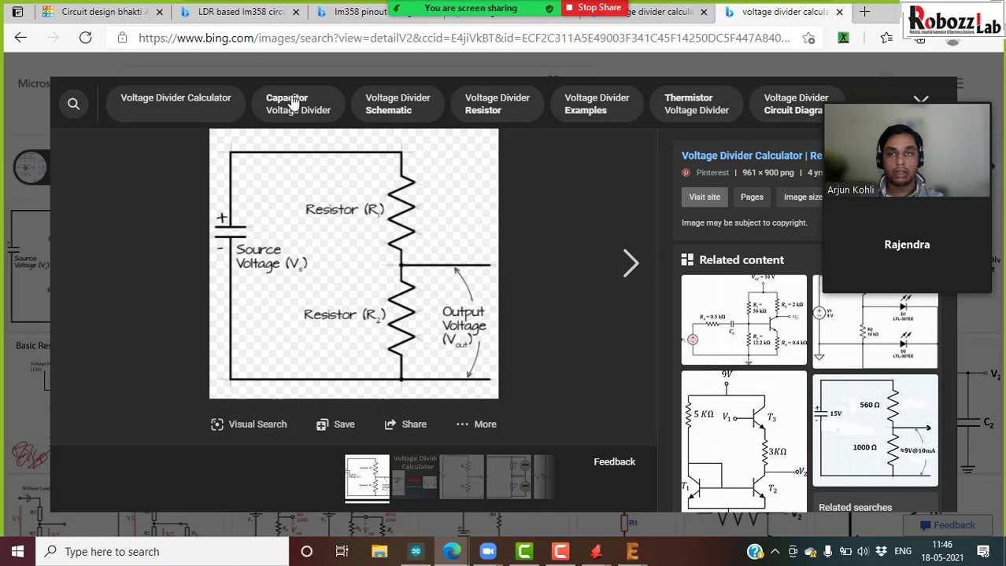
left_click(244, 13)
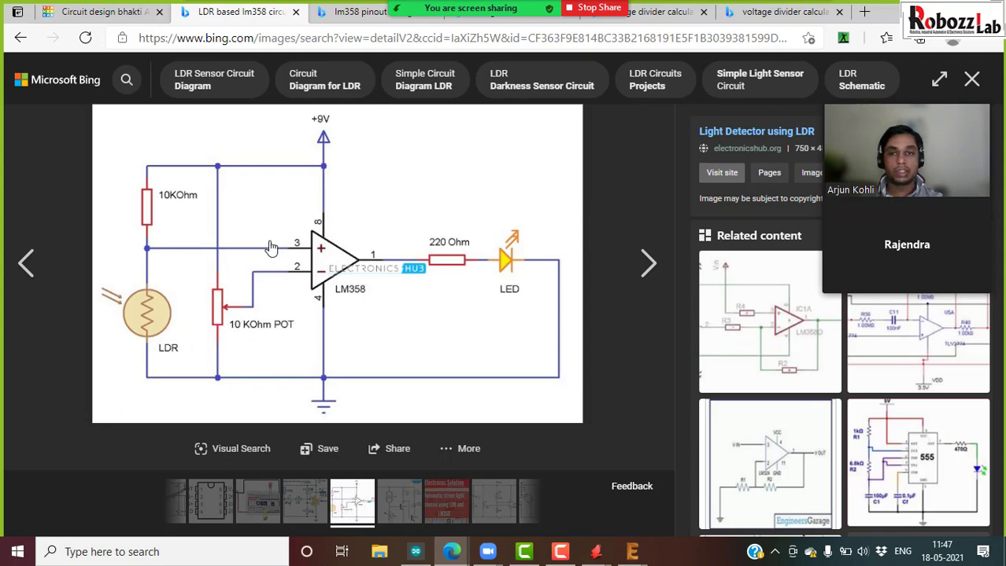
left_click(778, 9)
- Open the BYJU'S Voltage Divider Calculator from the search results and dismiss its free class advertisement
left_click(661, 15)
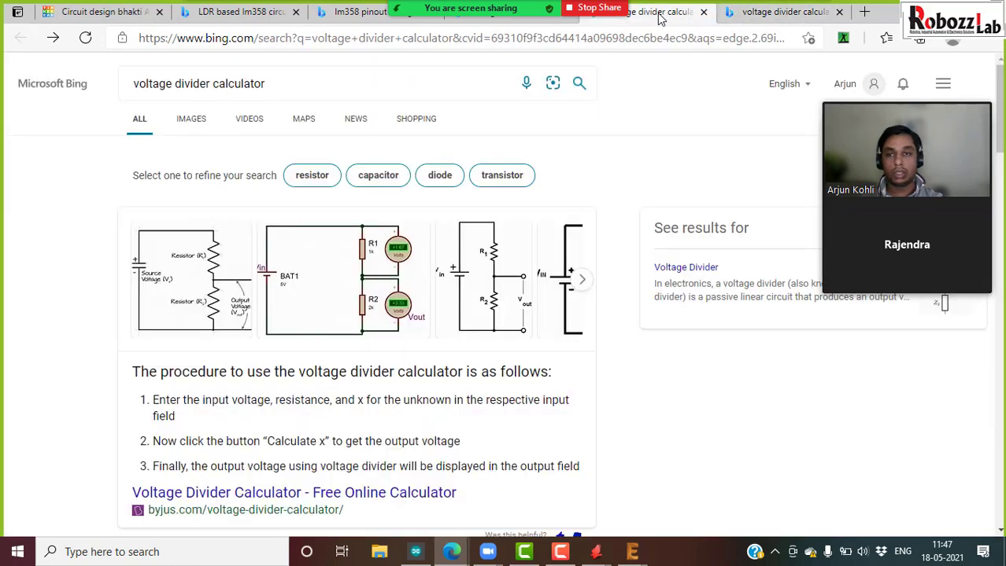
scroll(631, 260, "down", 2)
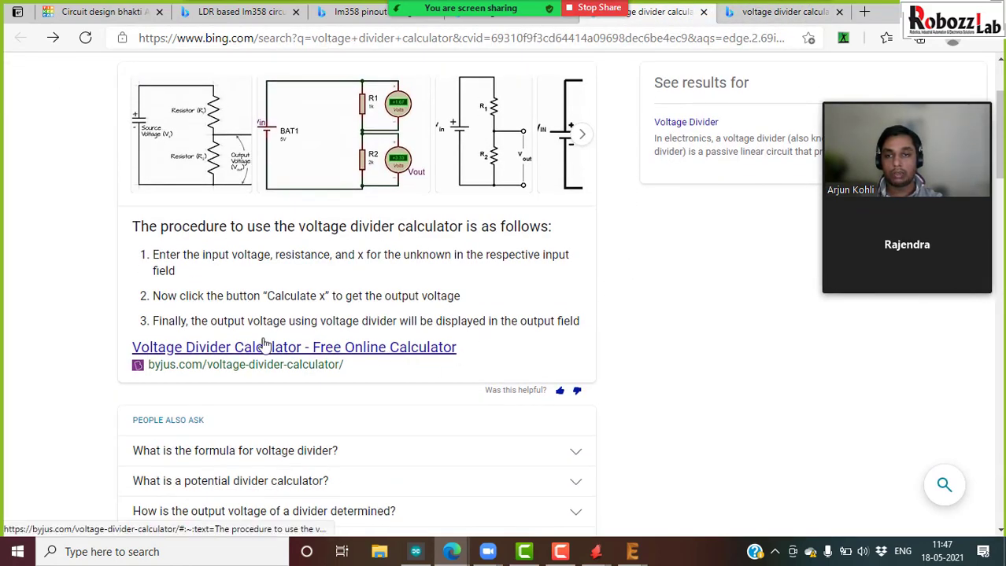
left_click(297, 357)
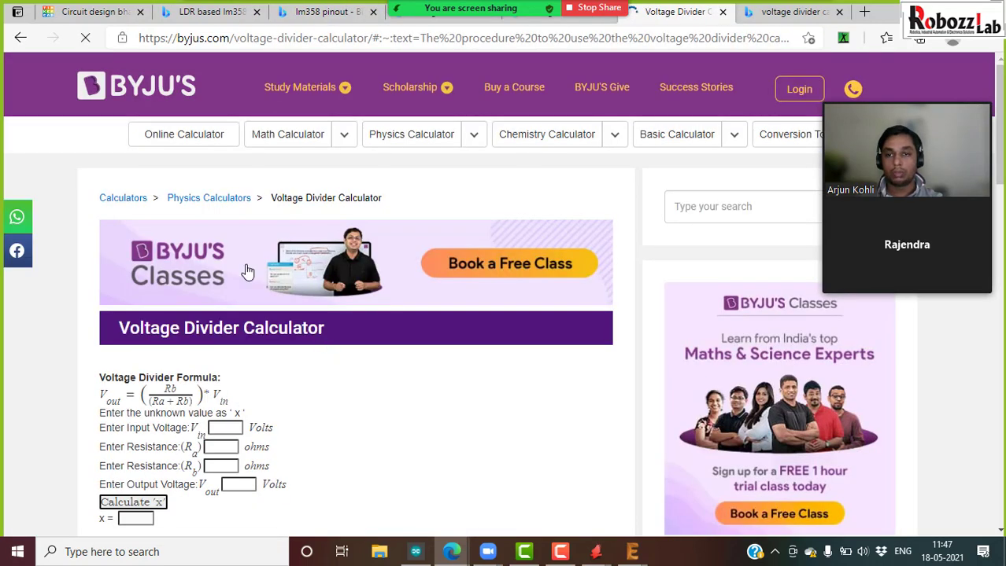
scroll(377, 404, "down", 2)
scroll(380, 405, "down", 1)
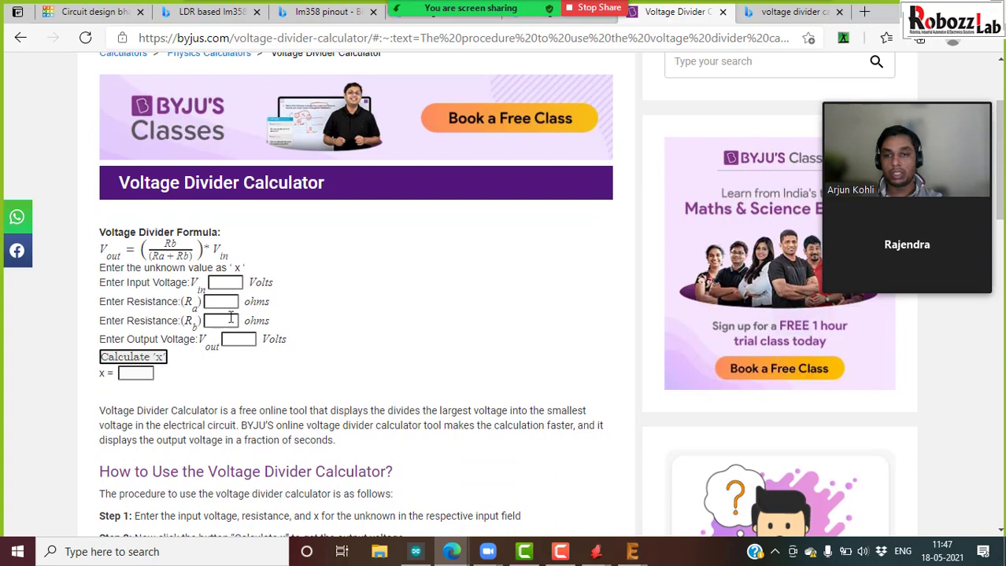
scroll(235, 319, "down", 1)
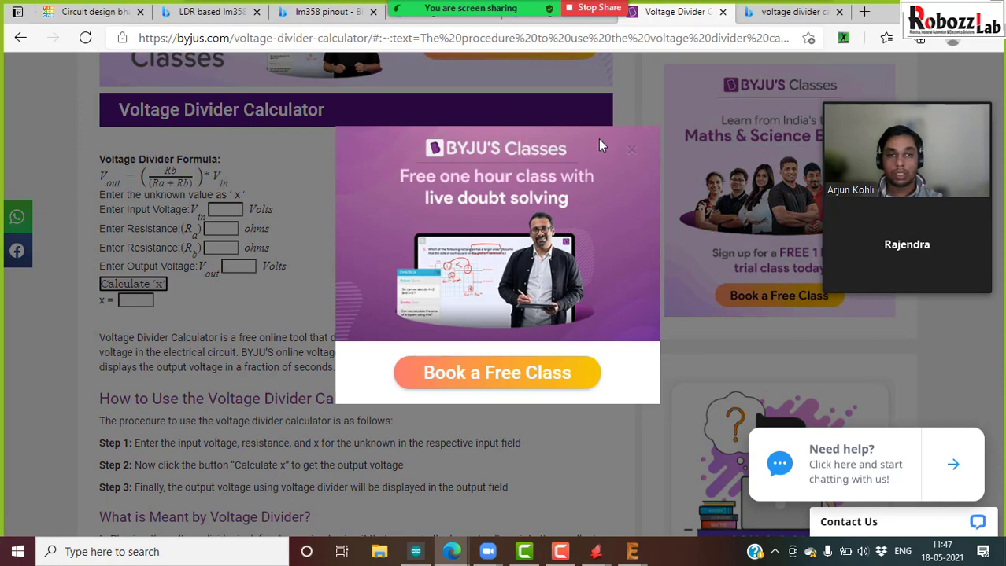
left_click(629, 151)
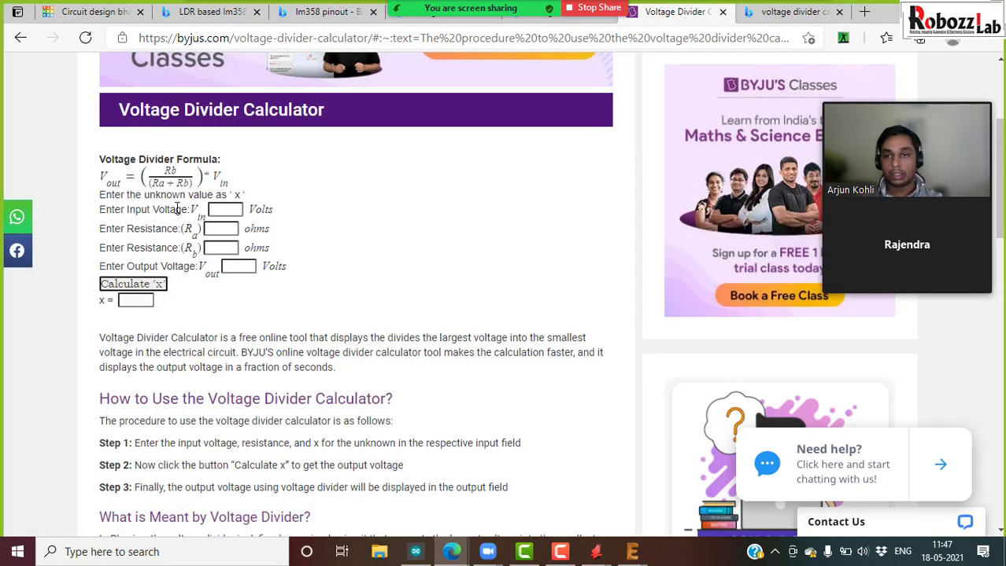
- Try to calculate the divider output for an input voltage of 9 V with Ra and Rb both set to 10000 ohms
left_click(232, 209)
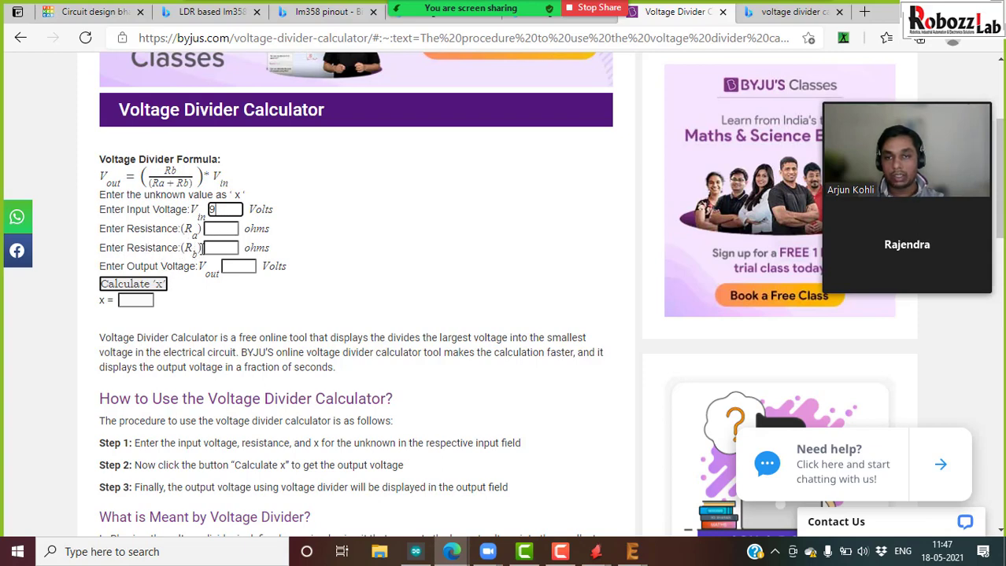
left_click(221, 229)
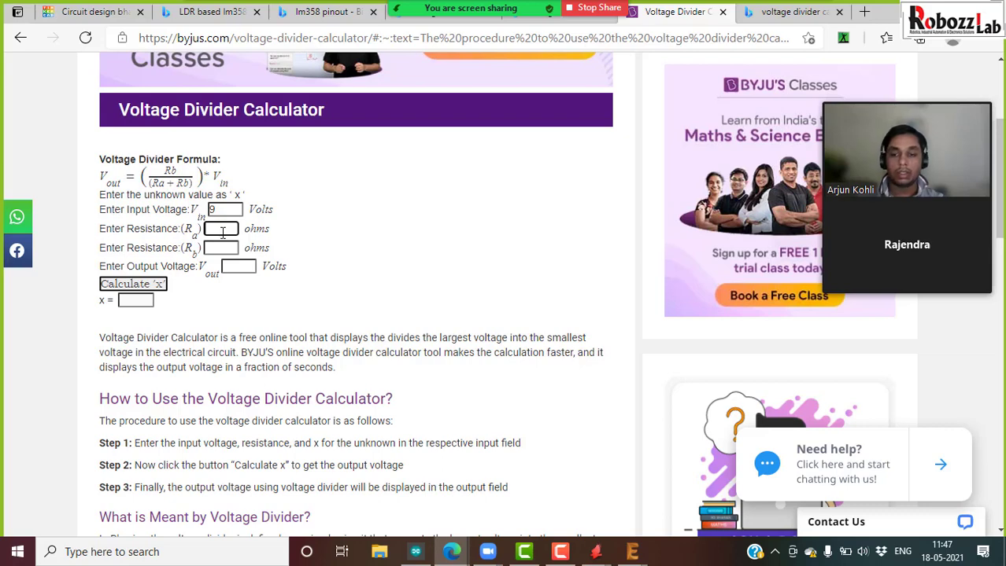
type("10000")
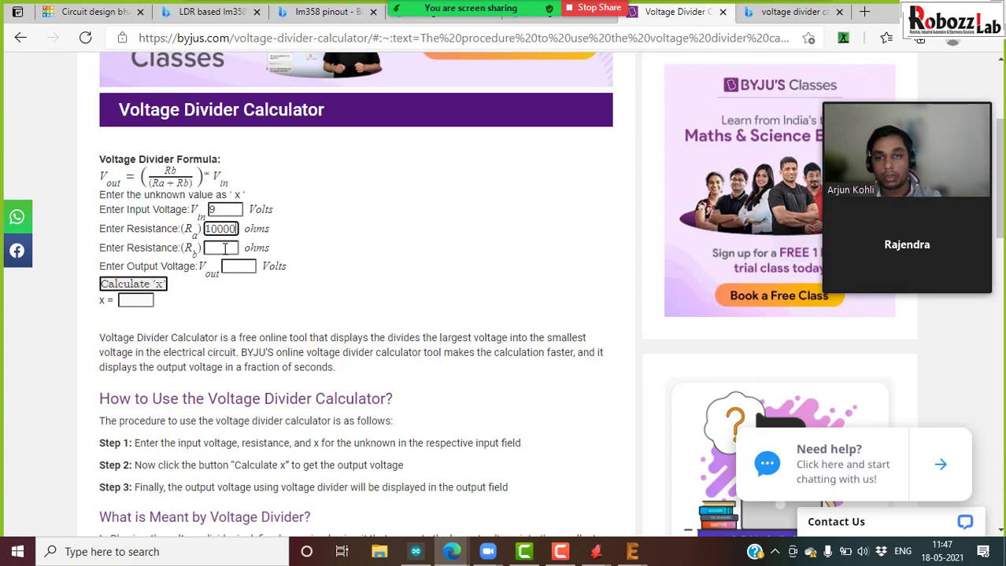
left_click(225, 248)
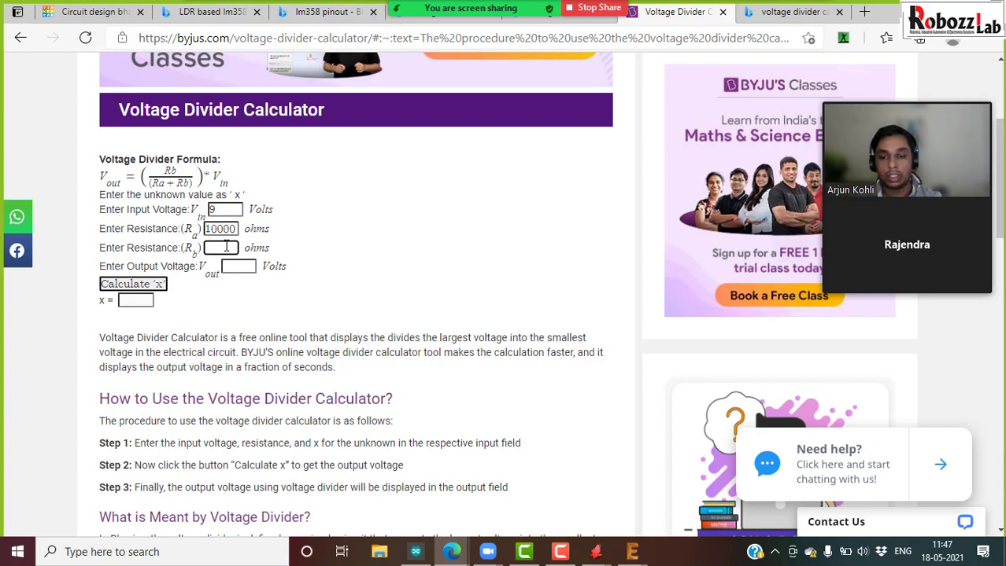
type("10000")
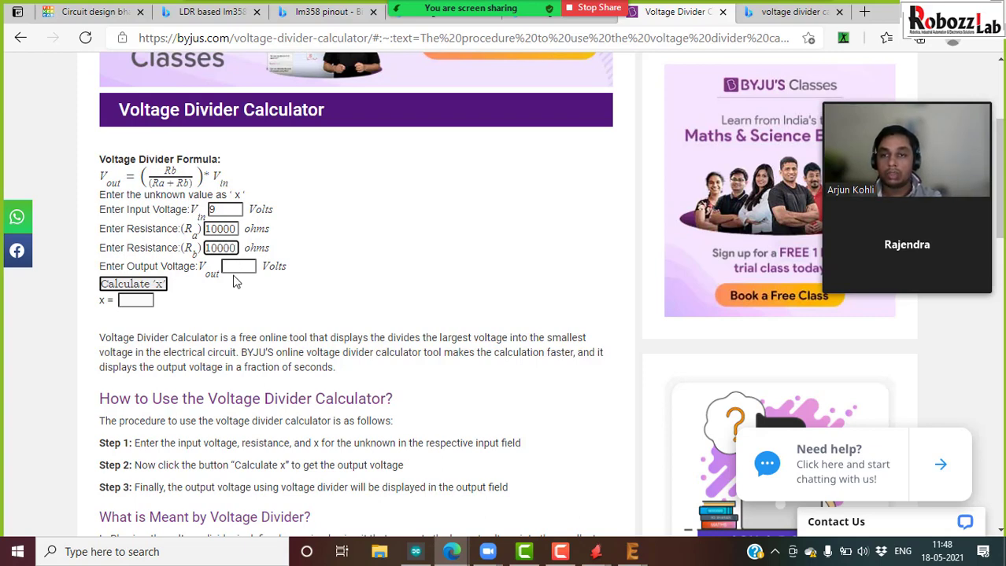
left_click(144, 286)
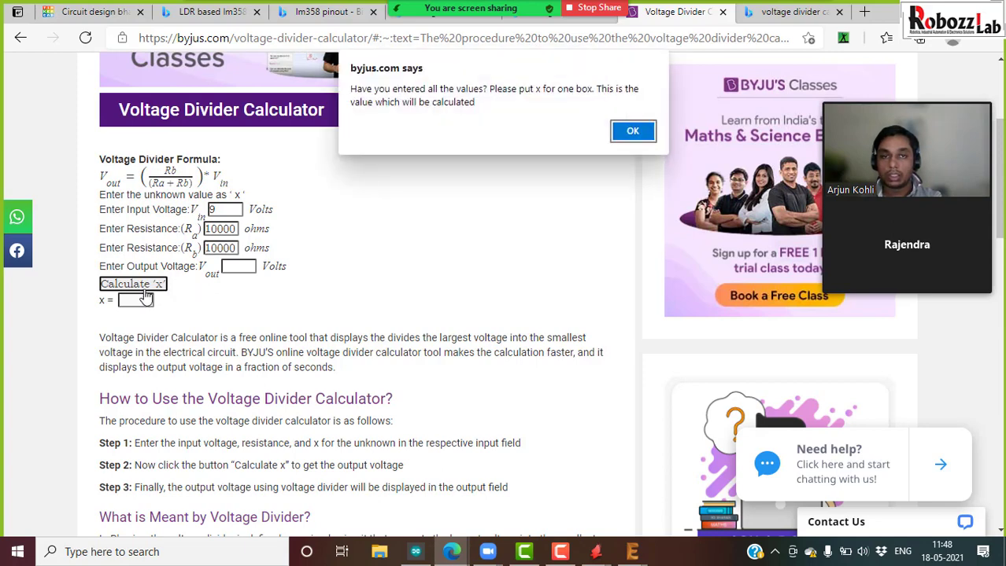
left_click(633, 131)
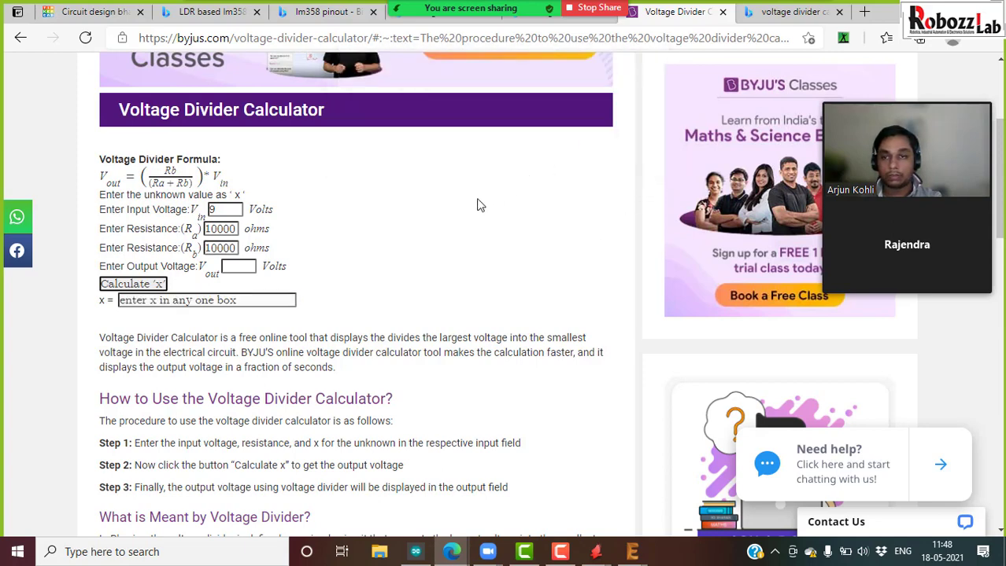
- Enter 9 V as the output voltage, try the calculation again and check the calculator's instructions
left_click(244, 266)
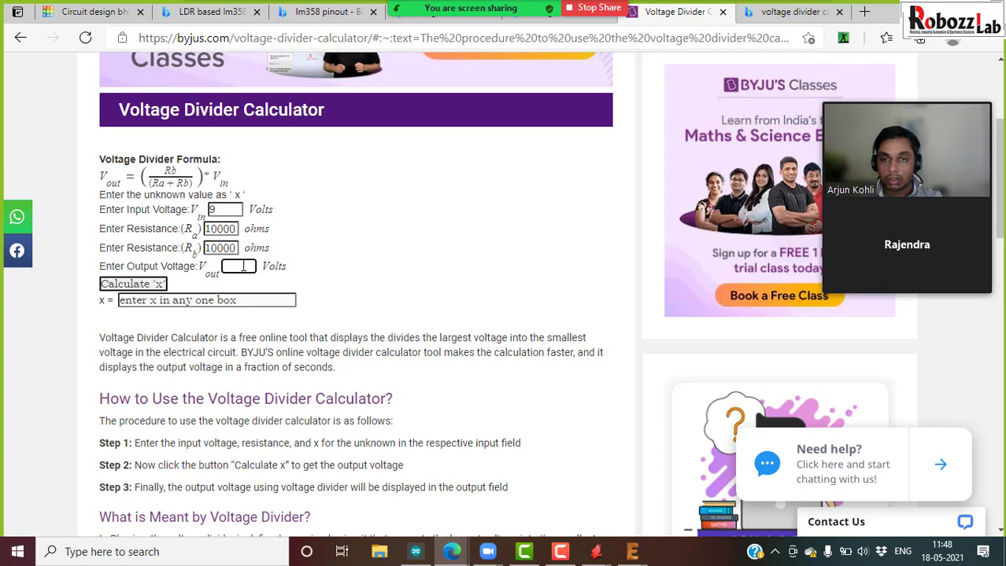
type("9")
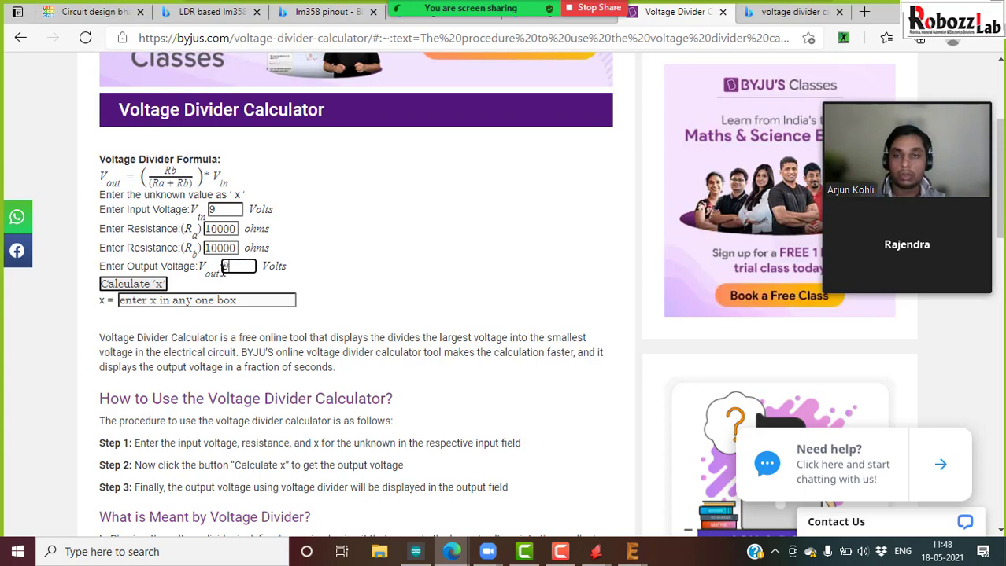
left_click(345, 262)
left_click(145, 286)
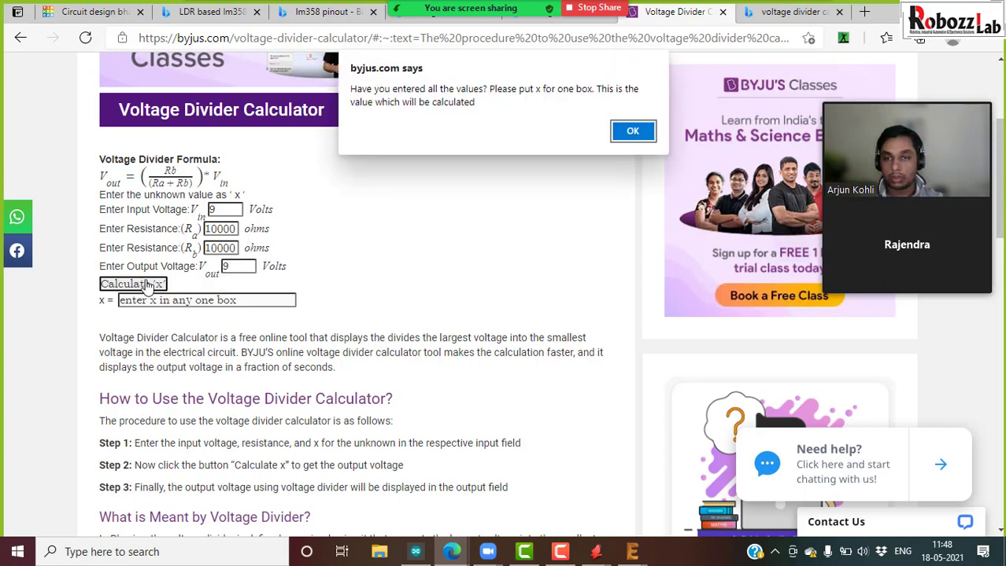
left_click(629, 132)
scroll(484, 282, "down", 2)
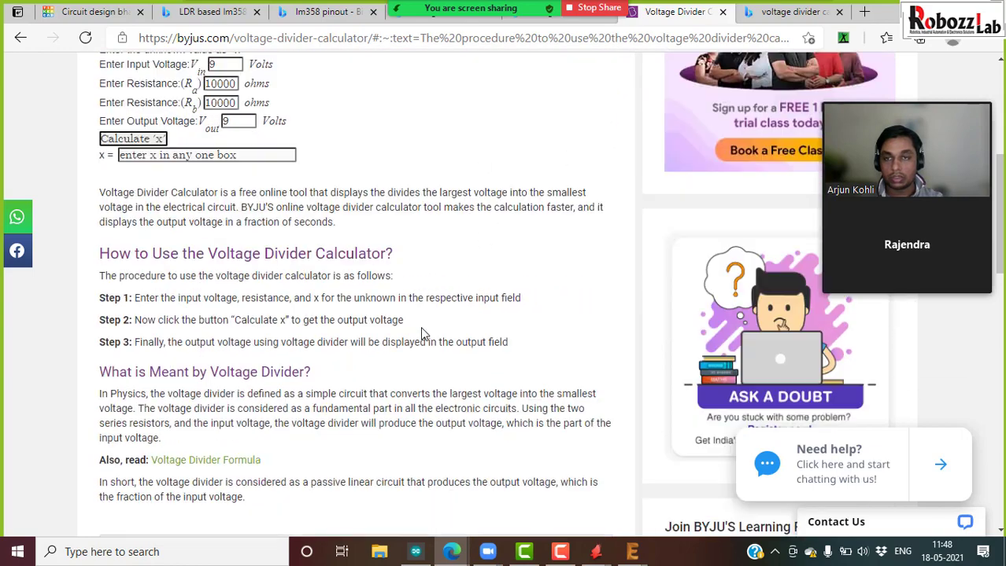
scroll(421, 333, "up", 1)
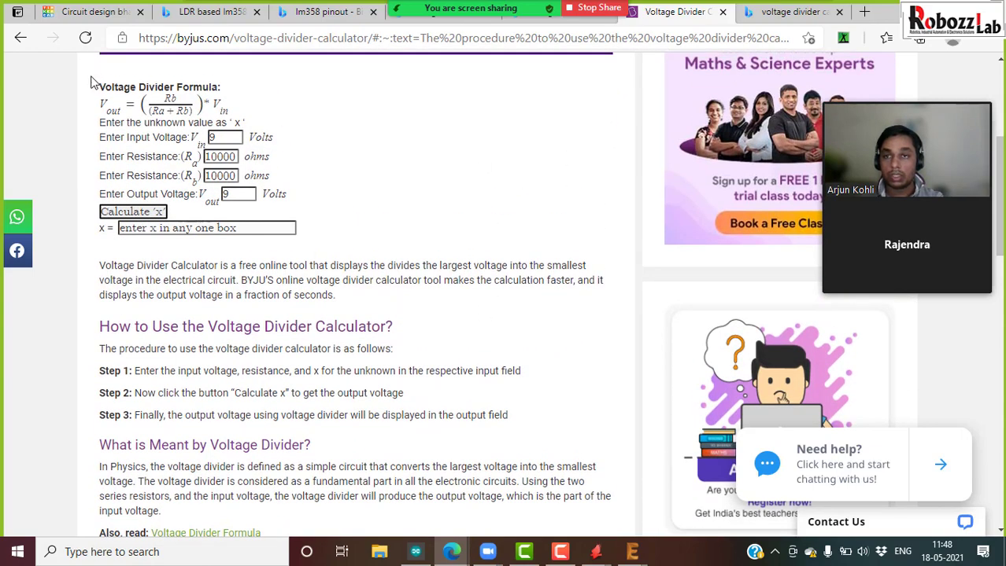
- Return to the voltage divider calculator search results and open the ohmslawcalculator.com Voltage Divider Calculator down to its input form
left_click(21, 38)
scroll(311, 312, "down", 3)
scroll(312, 312, "down", 3)
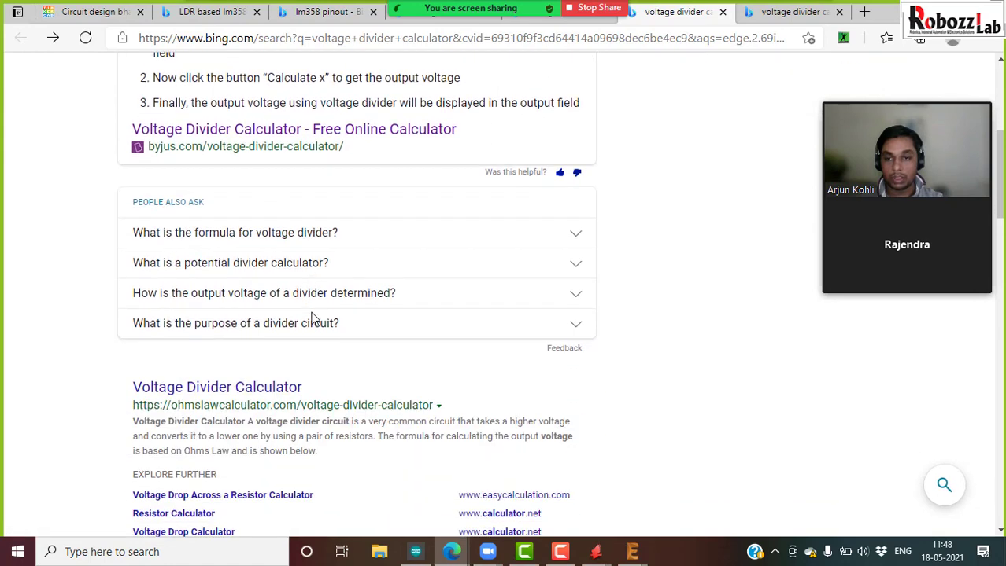
middle_click(276, 316)
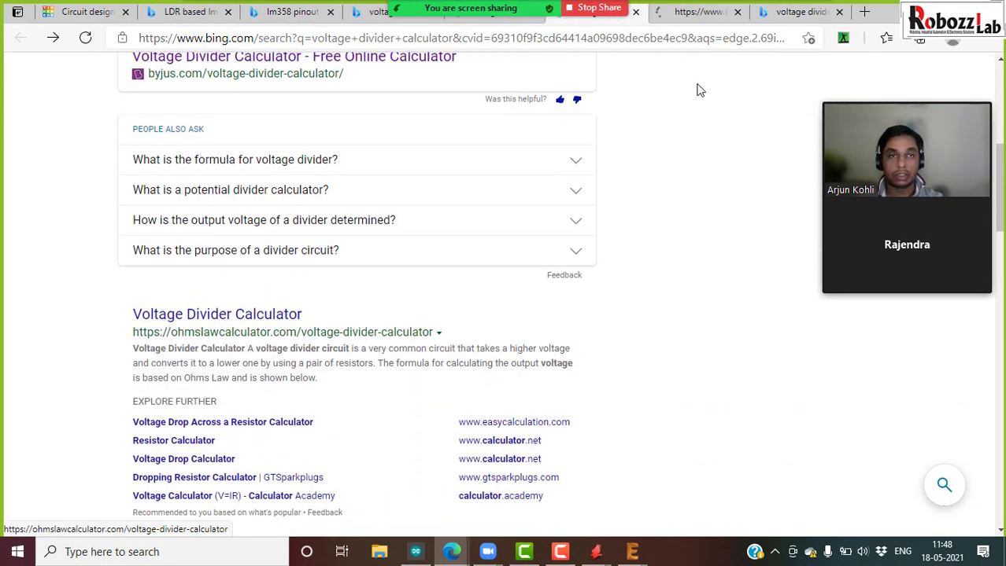
left_click(697, 12)
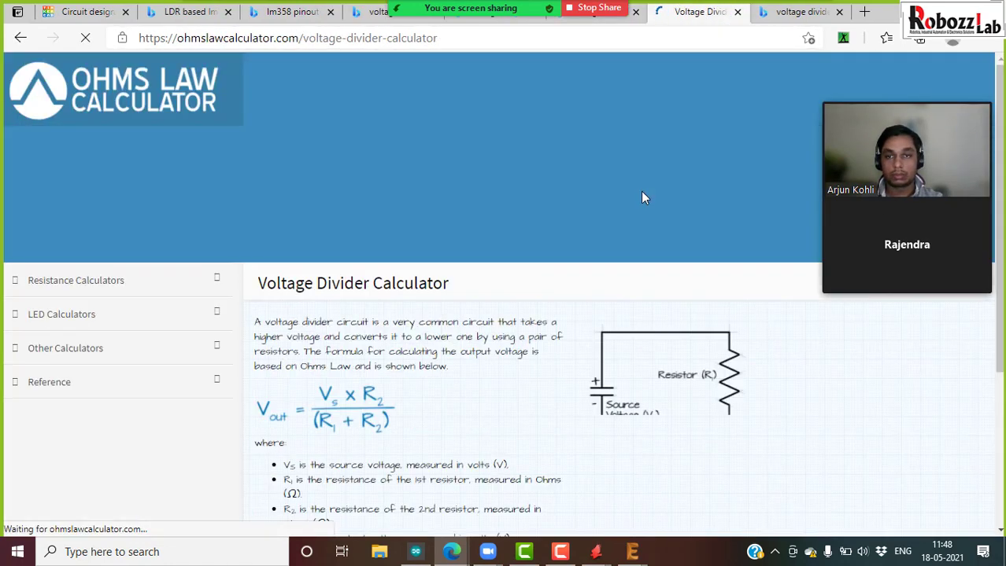
scroll(623, 230, "down", 3)
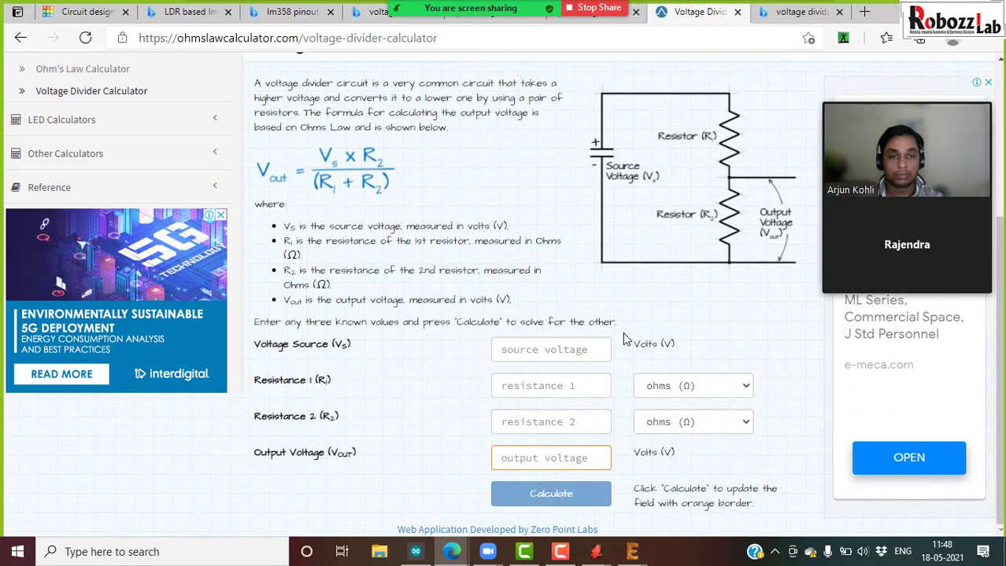
- Enter a source voltage of 9 V and set Resistance 1 to 10 kilohms
left_click(564, 353)
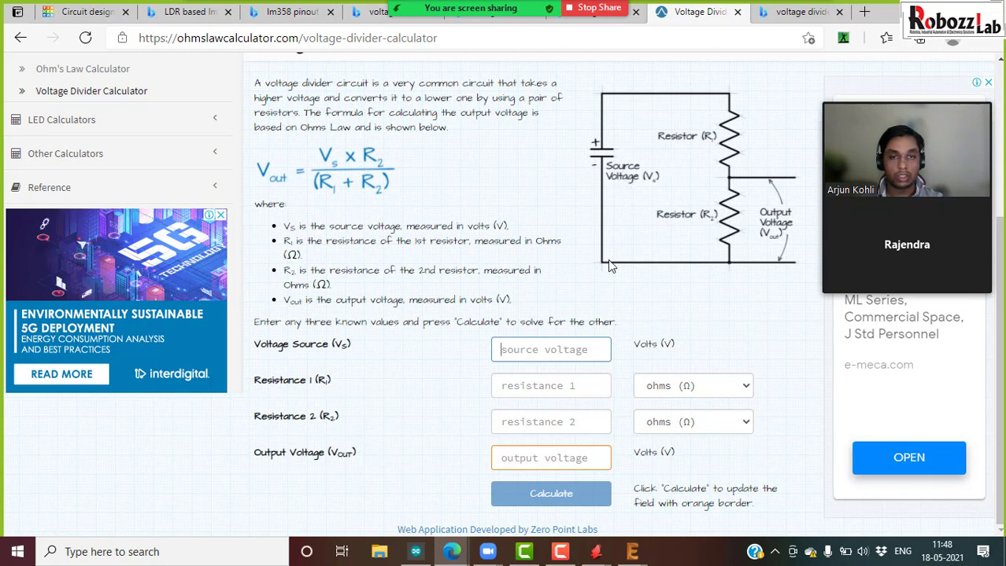
type("9")
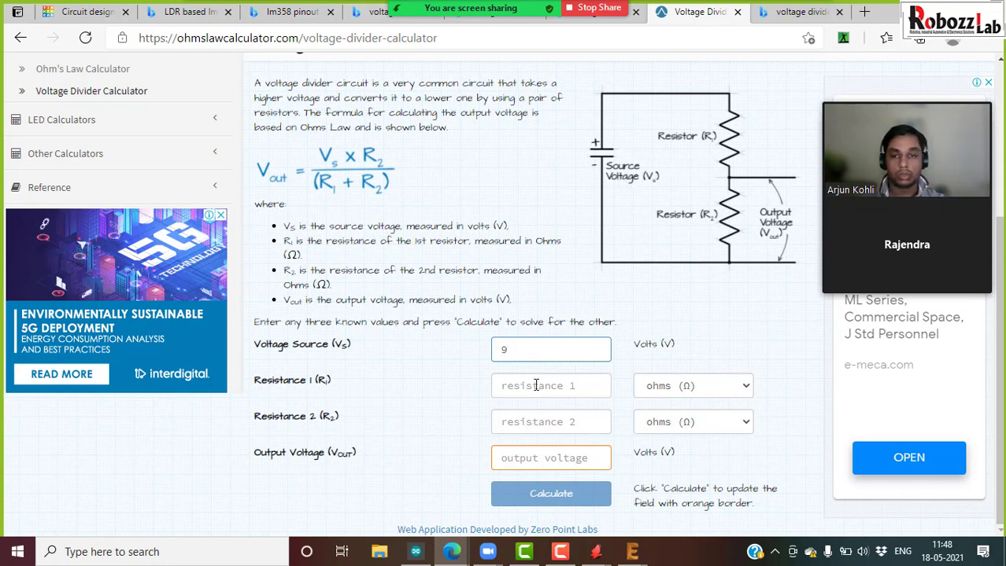
left_click(536, 385)
type("1")
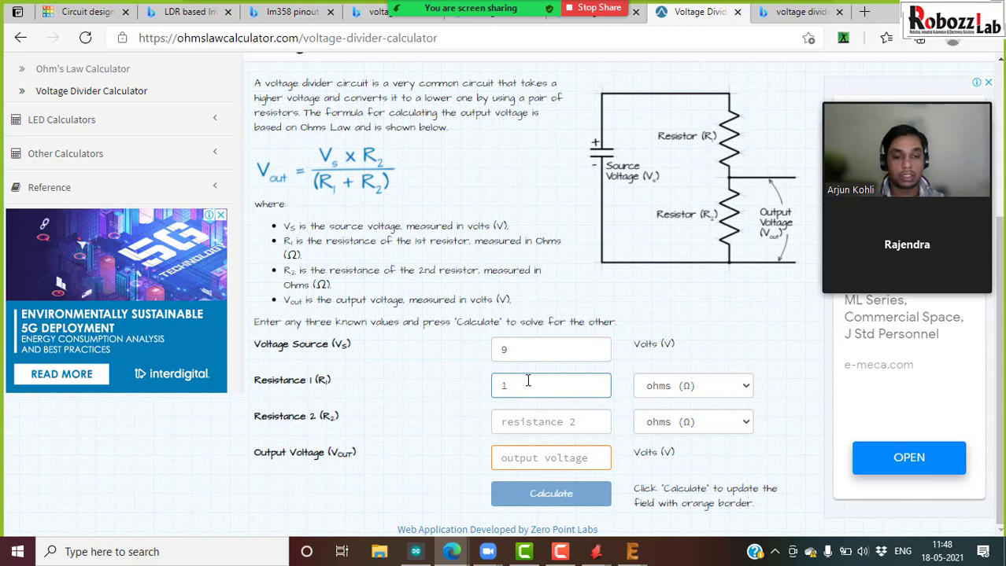
type("0")
left_click(711, 386)
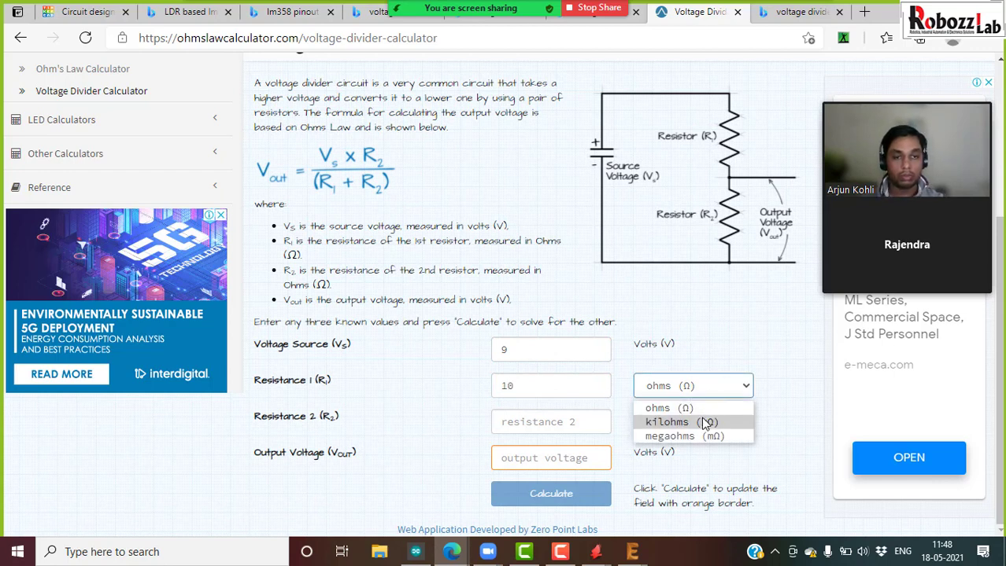
left_click(701, 423)
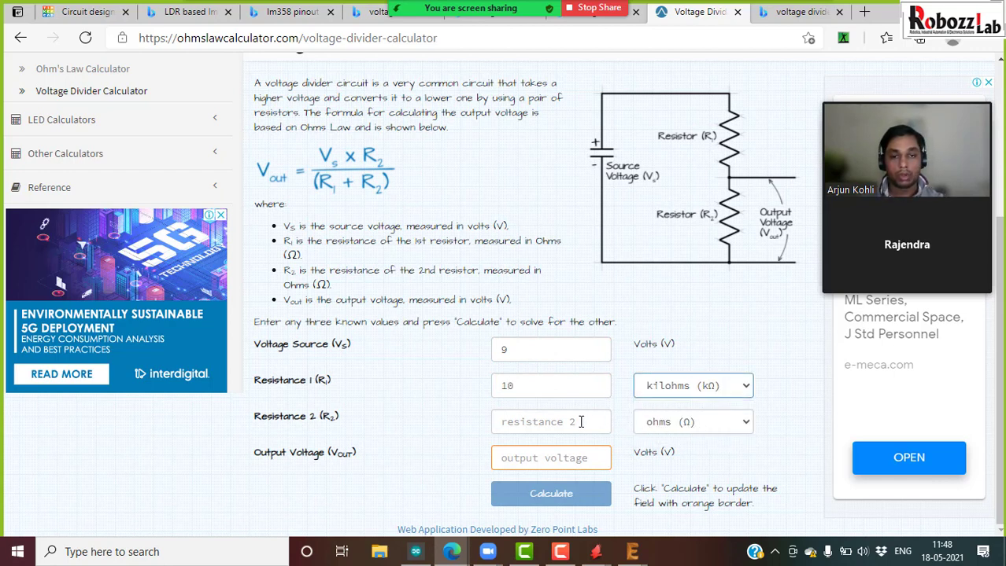
- Set Resistance 2 to 10 kilohms, calculate the output voltage and highlight the result
left_click(584, 423)
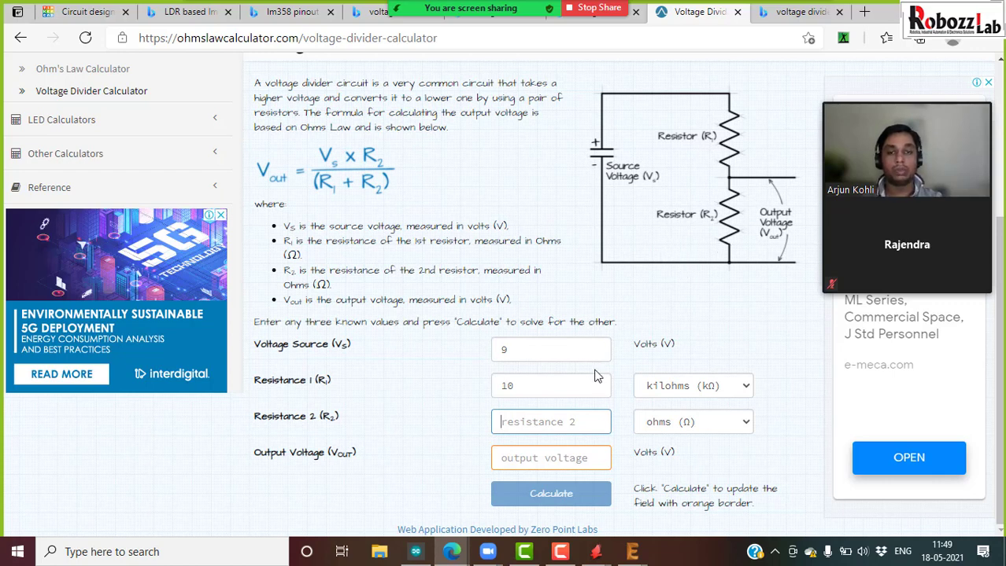
type("10")
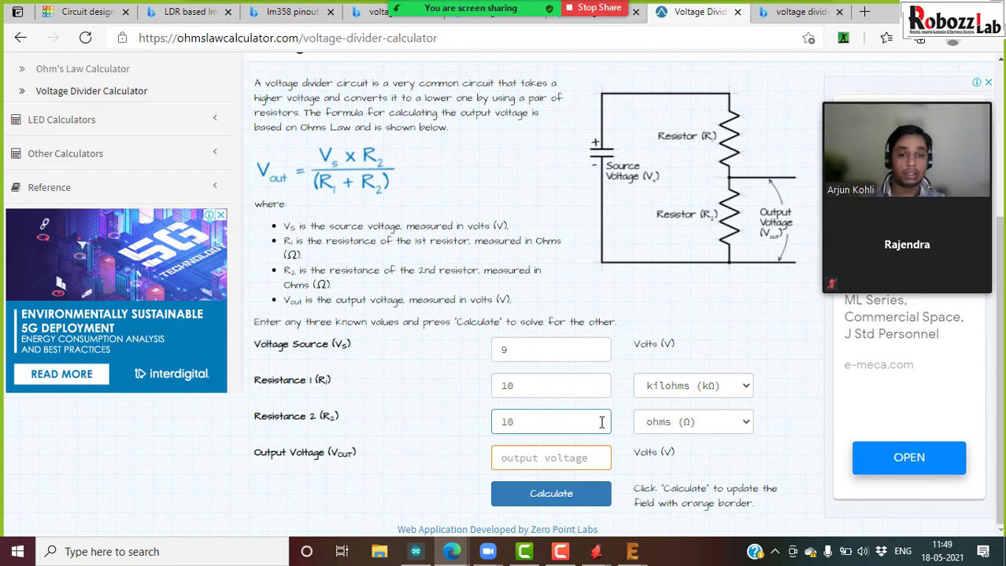
left_click(713, 423)
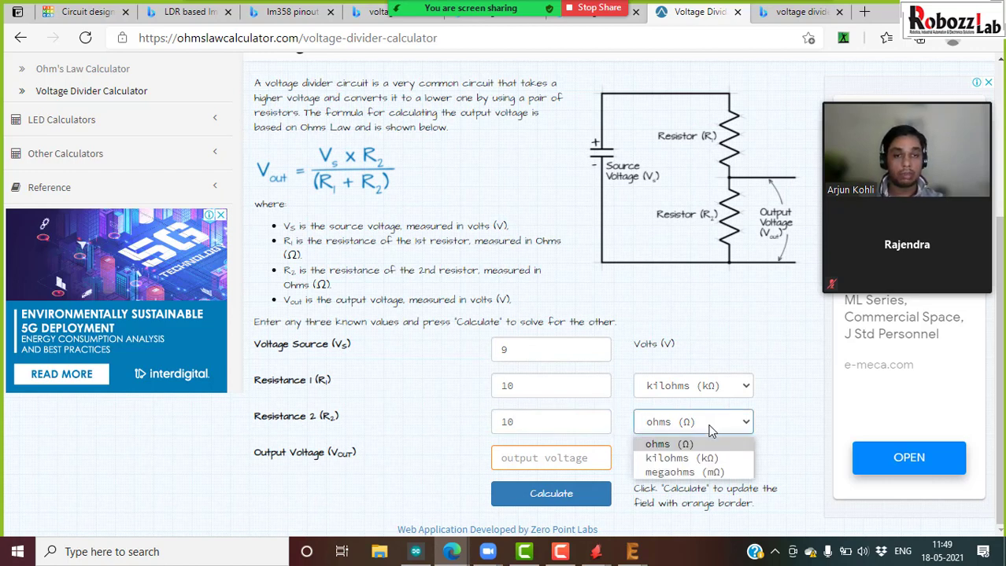
left_click(701, 457)
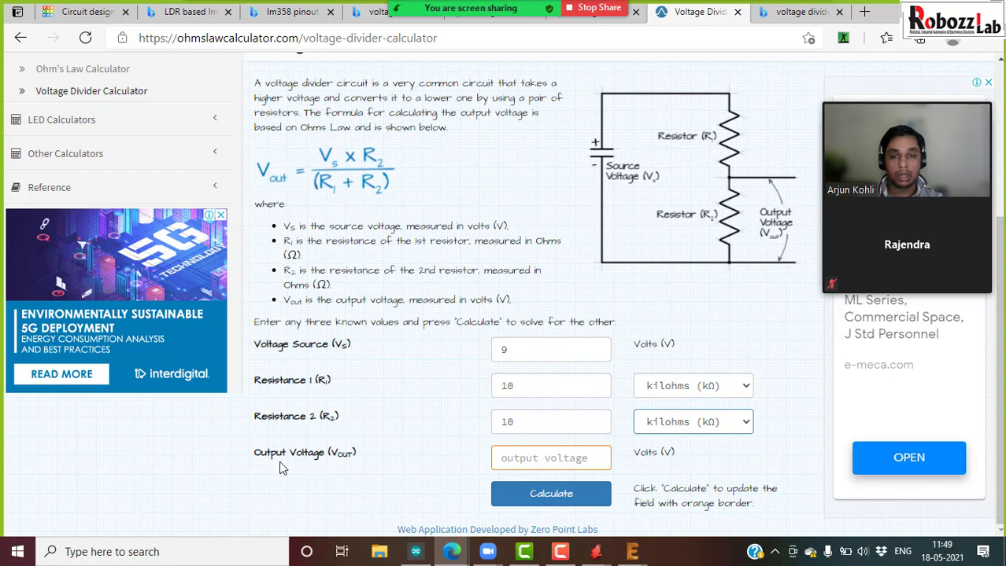
left_click(543, 506)
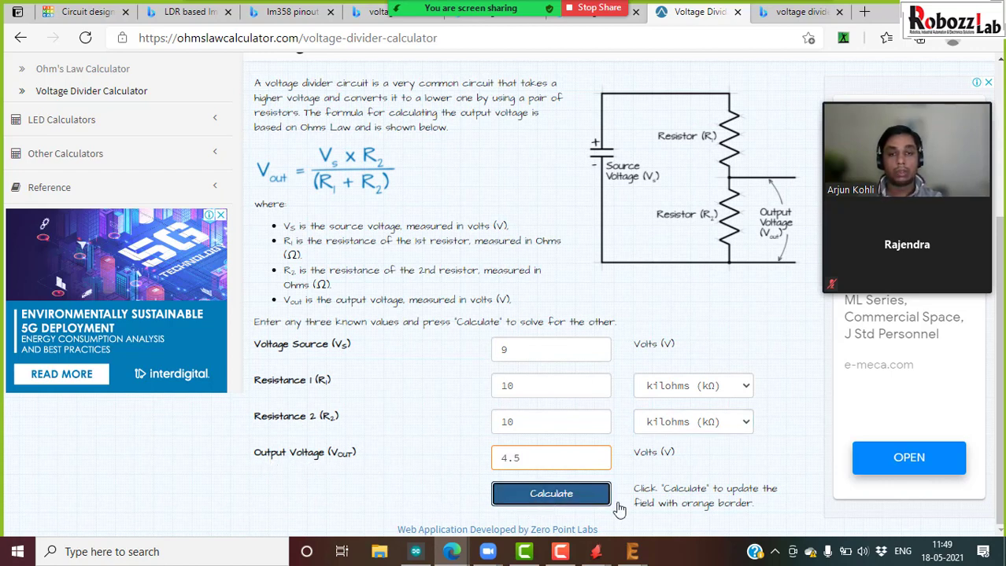
left_click(531, 458)
double_click(531, 458)
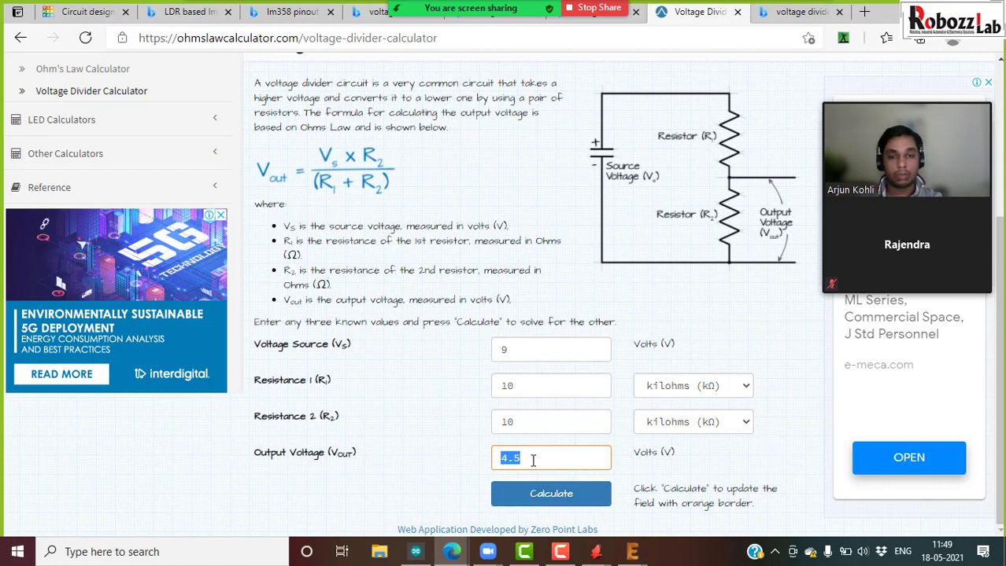
left_click_drag(534, 460, 499, 458)
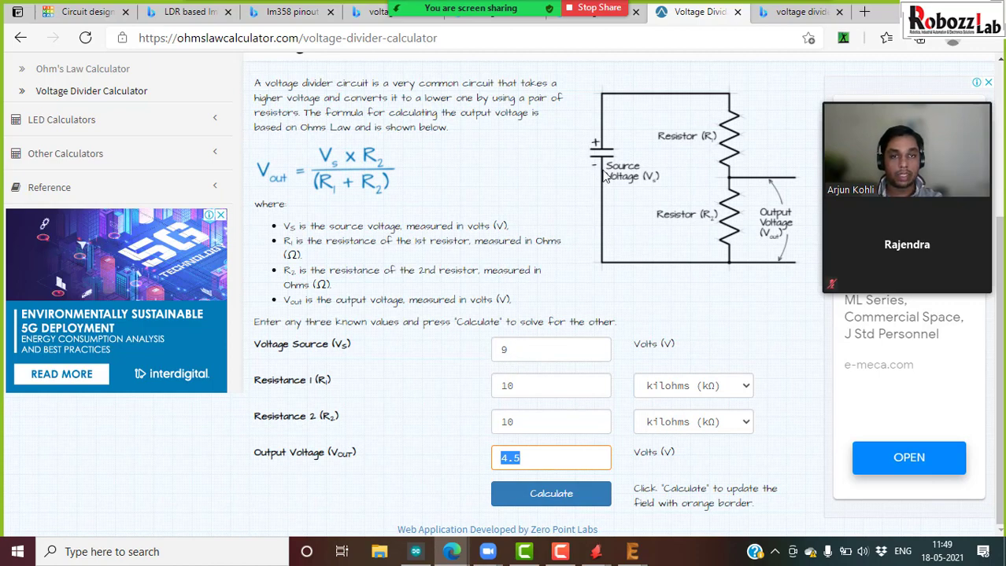
- Check the 9 V supply in the Light Detector circuit, view the voltage divider diagram and return to the calculator
left_click(180, 12)
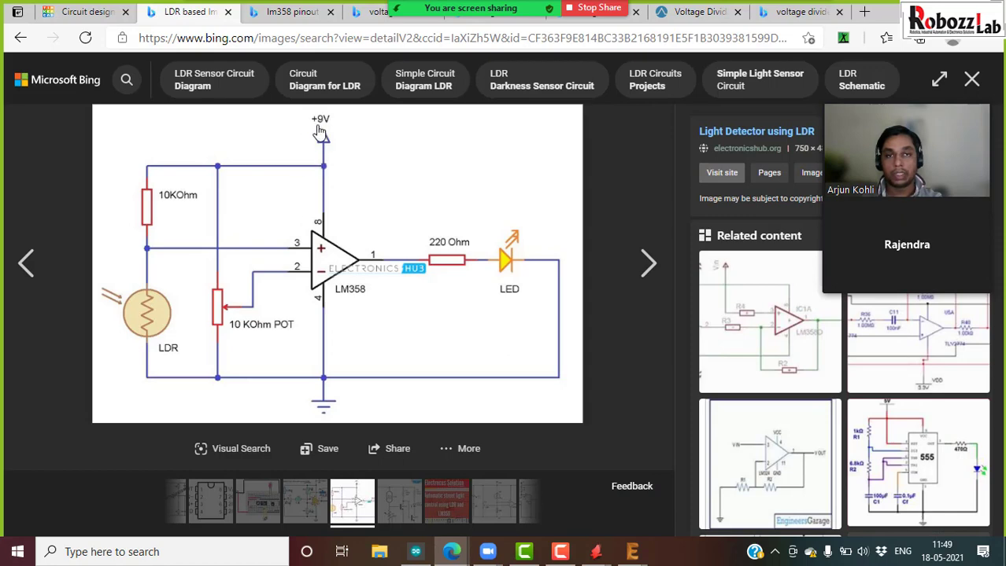
left_click(796, 13)
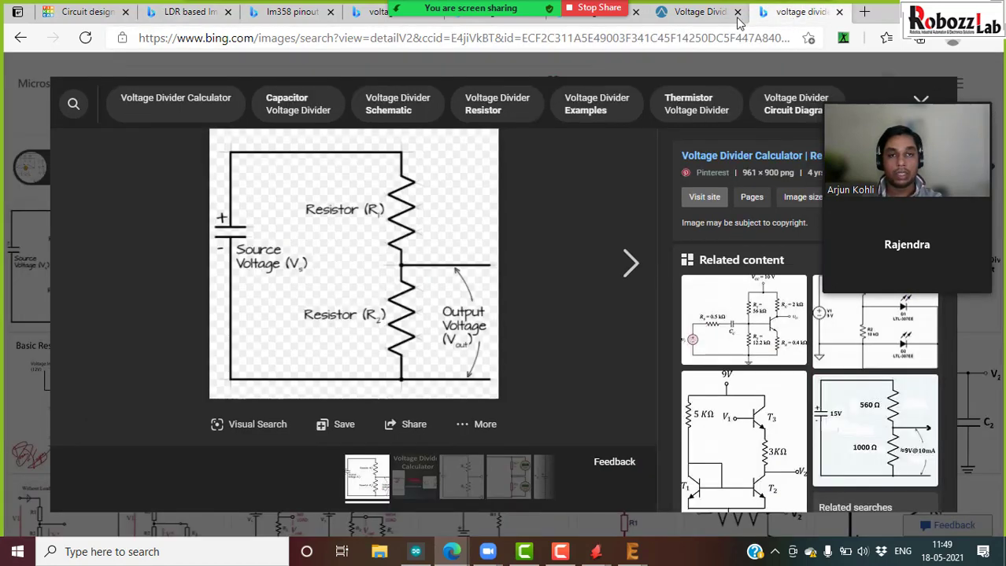
left_click(690, 19)
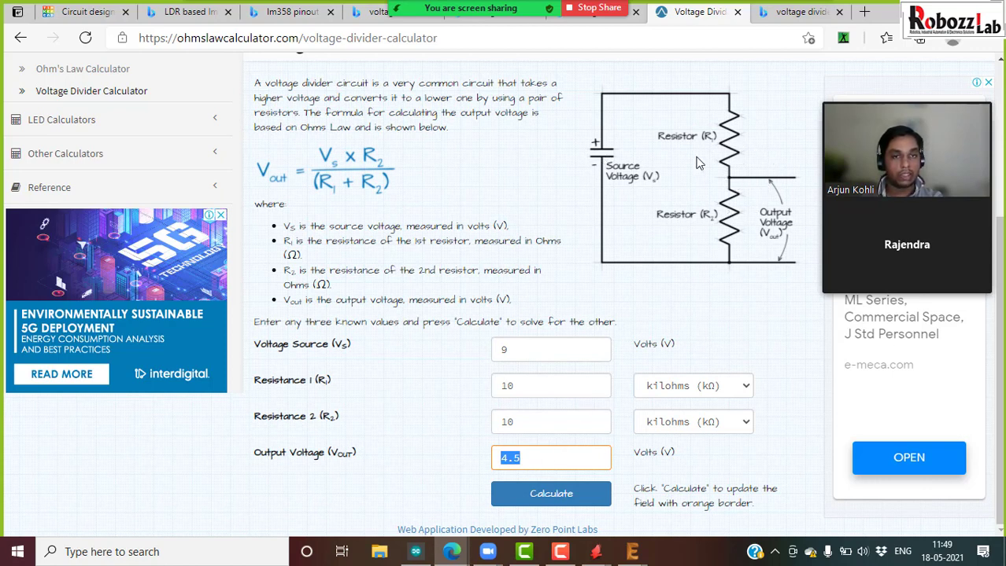
- Recalculate the output voltage with the source voltage set to 10 V, and again with 5 V
left_click_drag(526, 350, 492, 350)
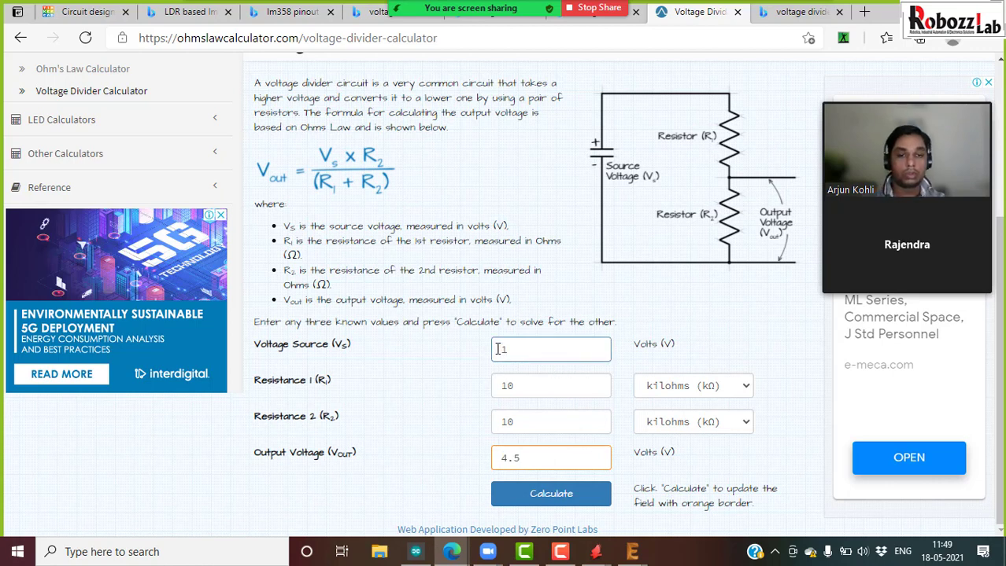
left_click(537, 493)
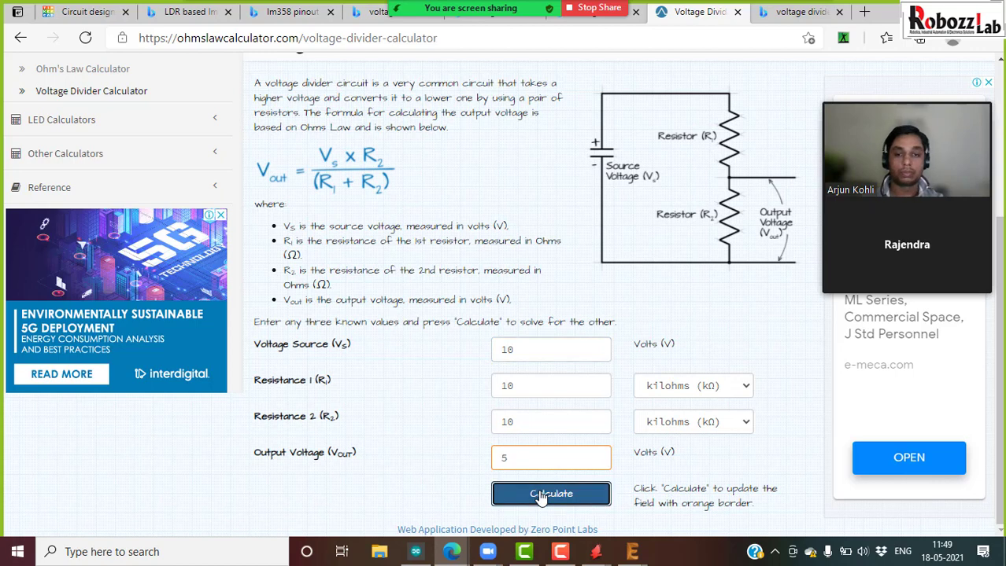
left_click_drag(529, 350, 495, 344)
type("5")
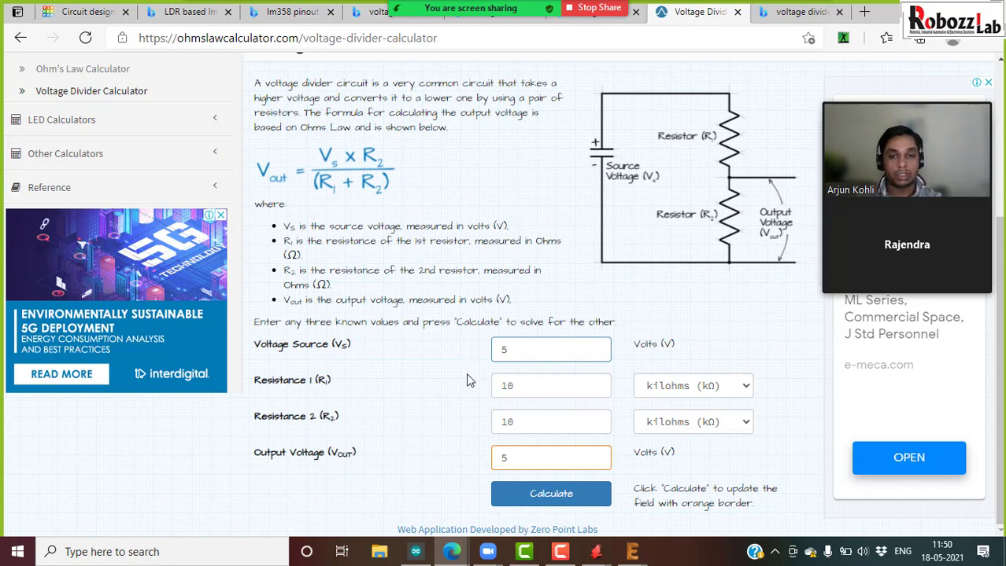
left_click(534, 493)
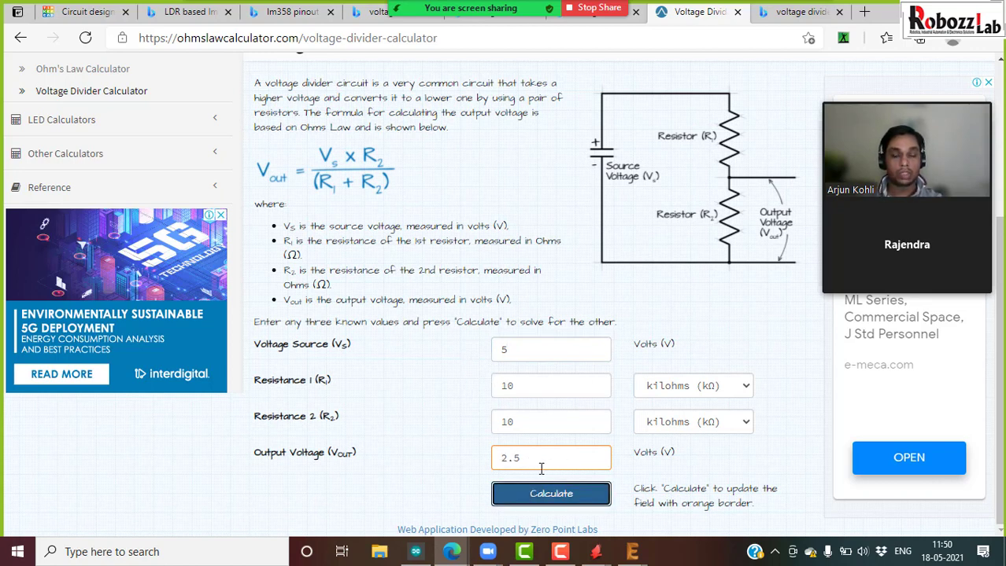
- Set the source voltage to 9 V, recalculate the output voltage and highlight the Resistance 2 value
double_click(504, 349)
type("9")
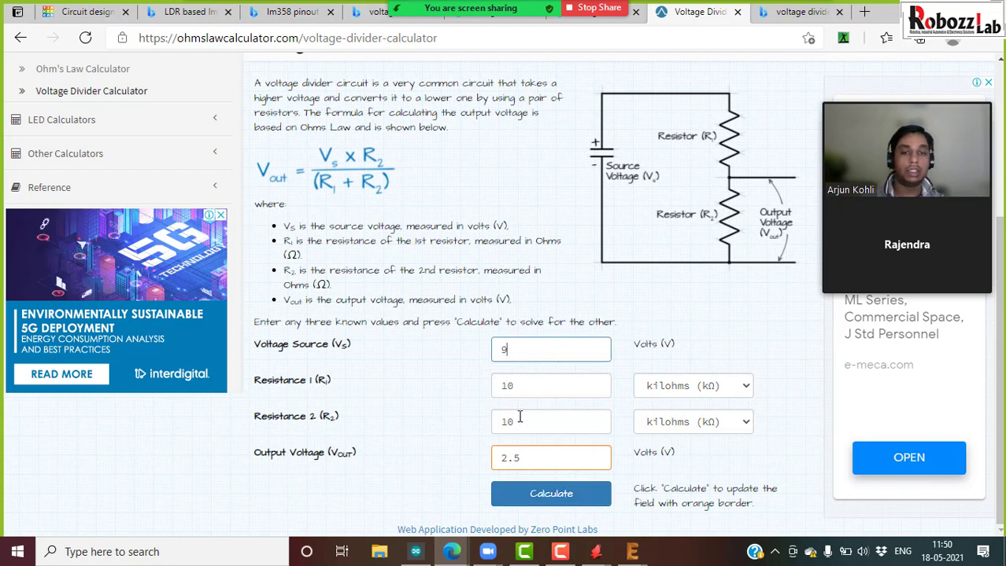
left_click(554, 495)
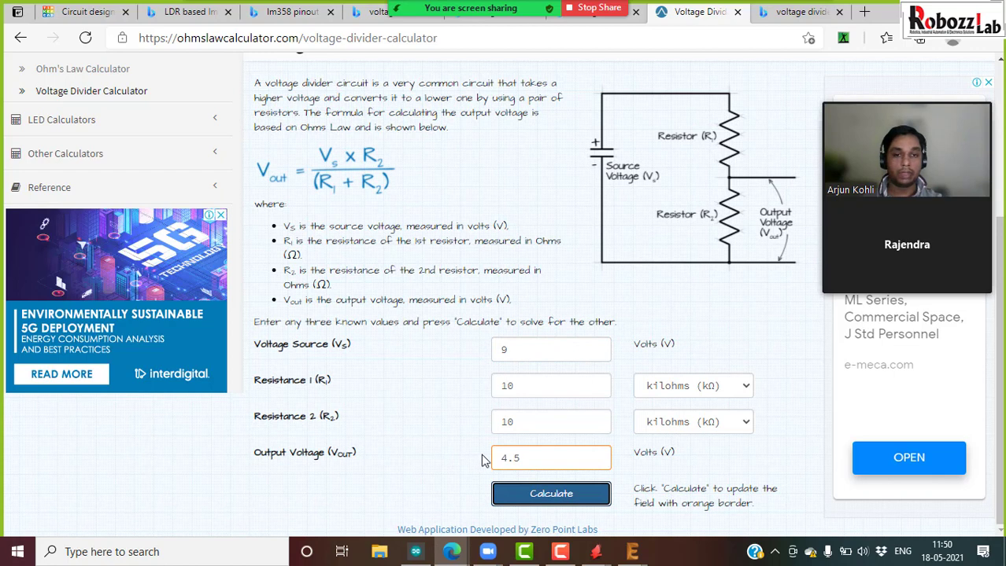
left_click_drag(532, 420, 497, 421)
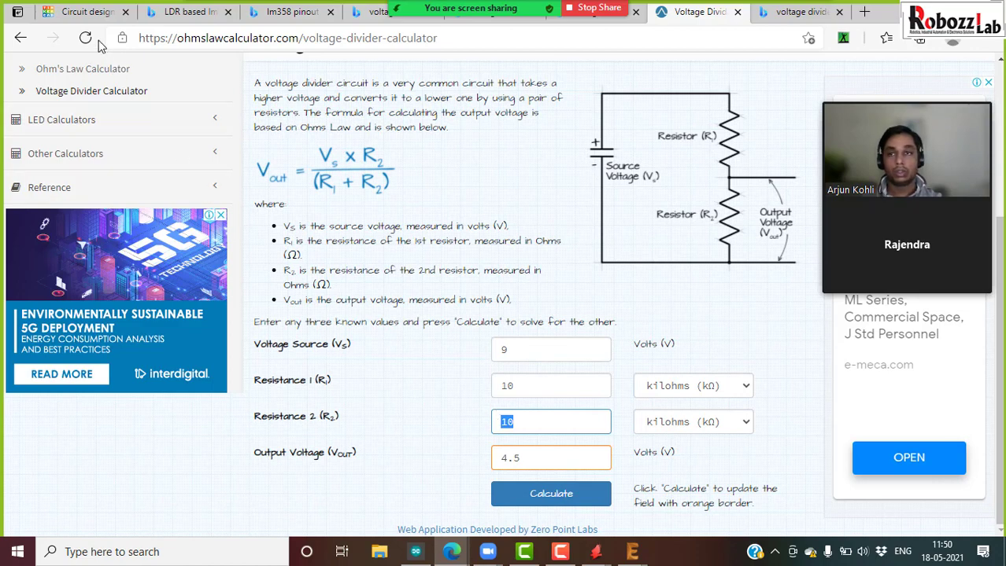
- Switch to Tinkercad, leave the open keypad design for the dashboard and create a new circuit
left_click(83, 15)
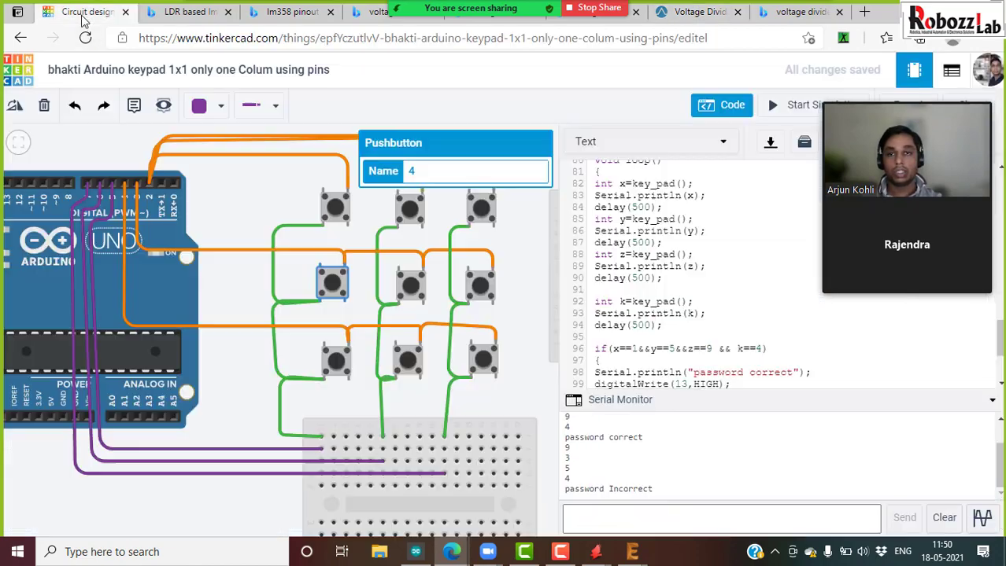
left_click(22, 78)
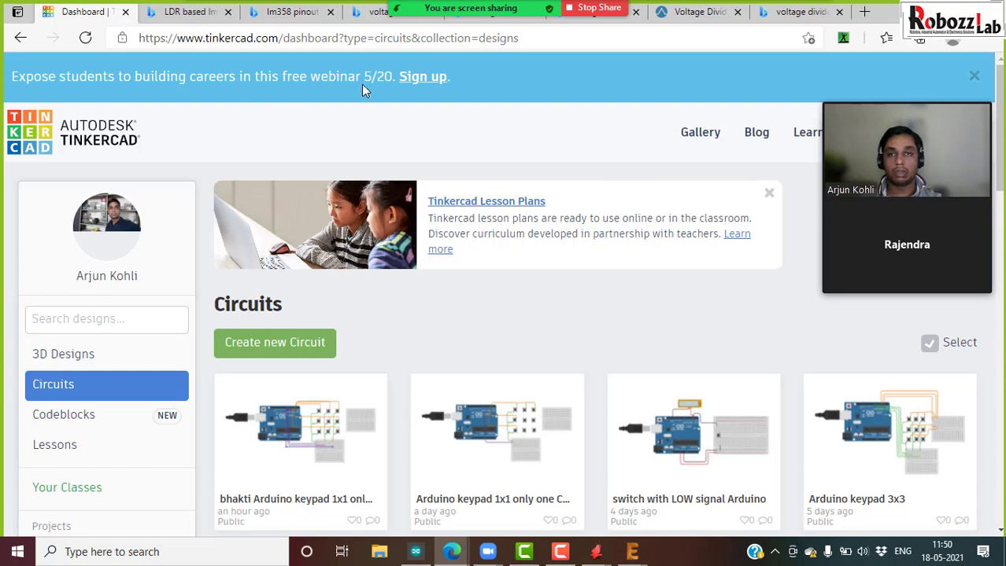
left_click(267, 350)
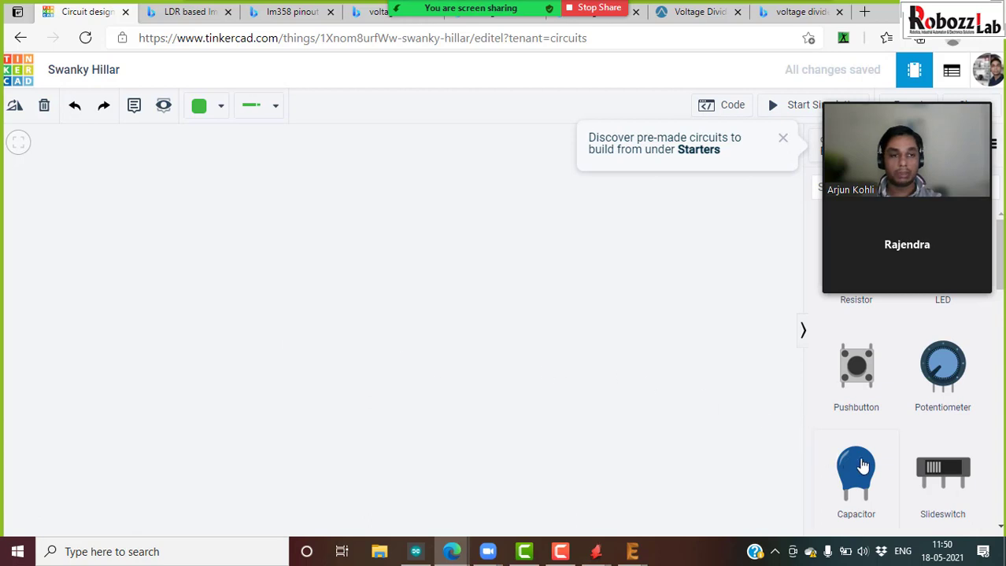
- Place a small breadboard in the workspace and insert a photoresistor at columns 17 and 18 in row g
scroll(938, 465, "down", 4)
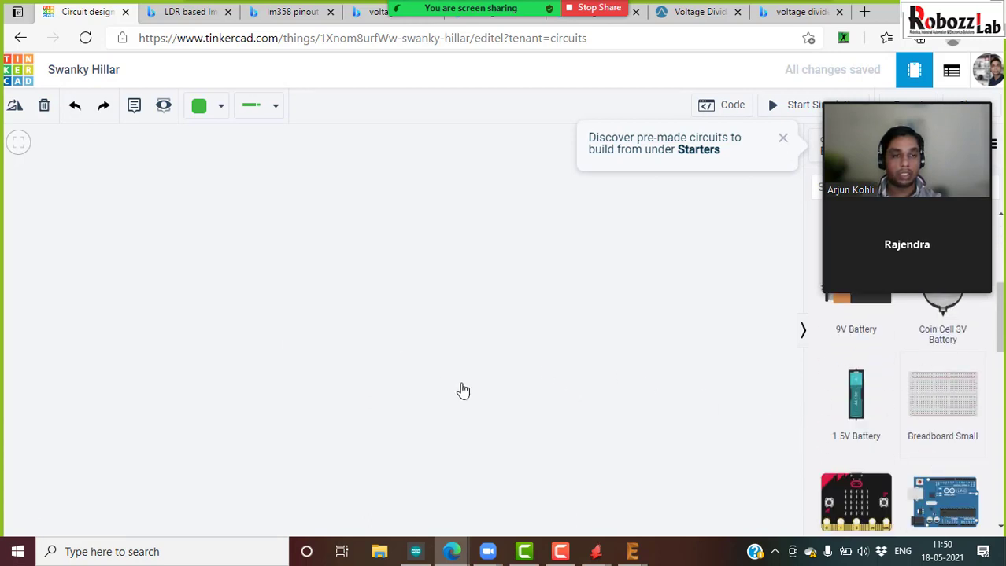
left_click(265, 318)
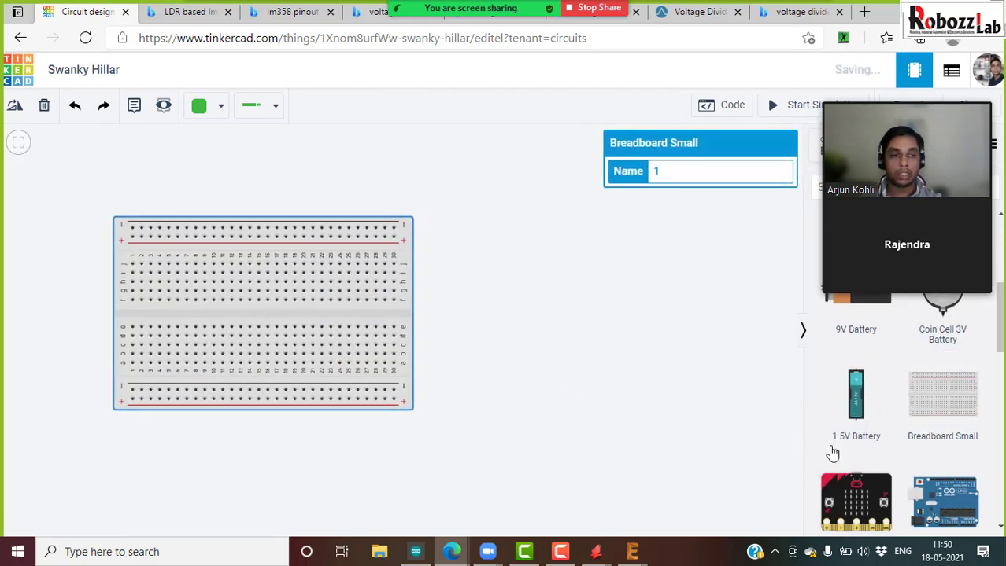
scroll(833, 454, "down", 6)
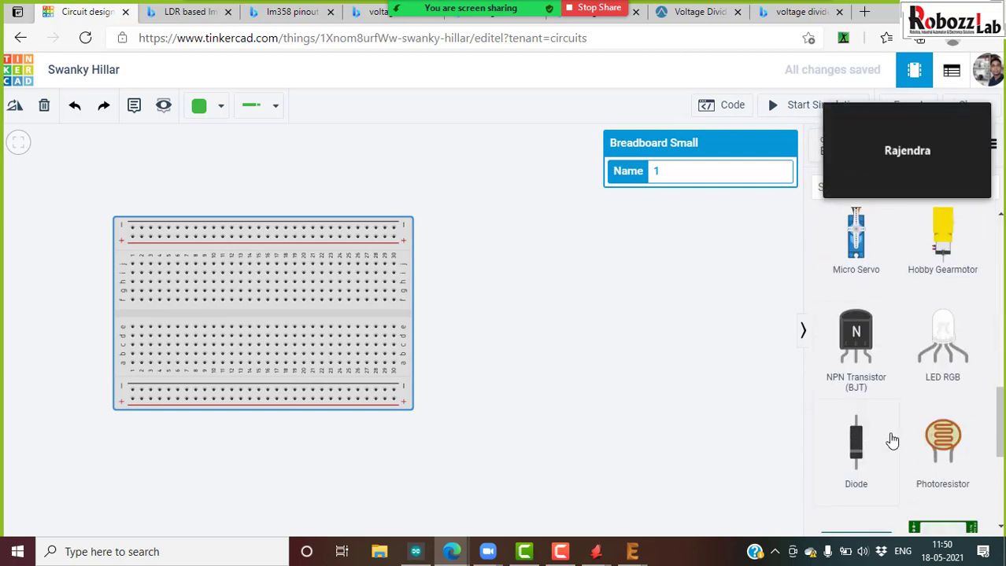
left_click(948, 445)
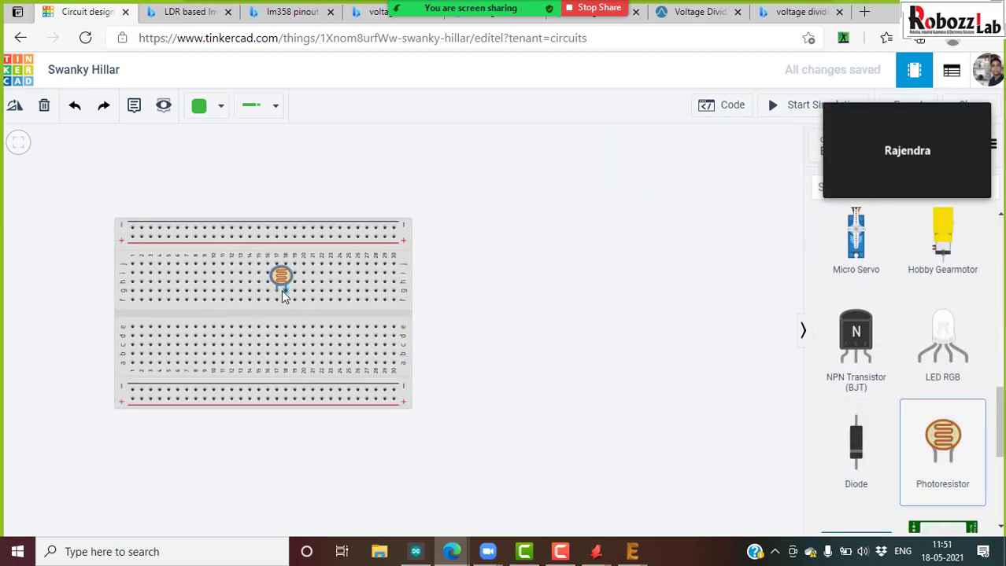
left_click(282, 292)
left_click(589, 324)
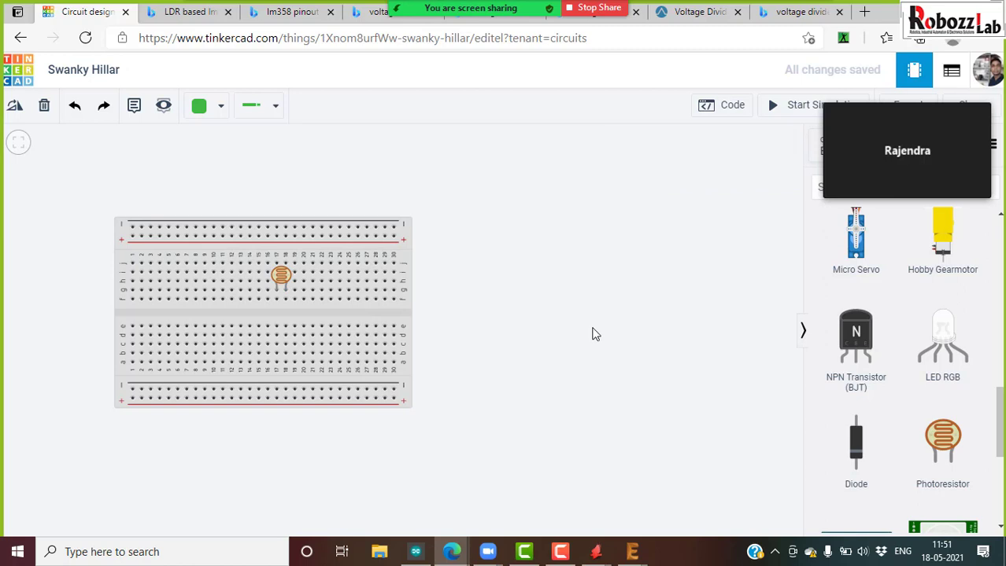
- Place a multimeter just above the breadboard, over its columns near the photoresistor
scroll(844, 389, "down", 5)
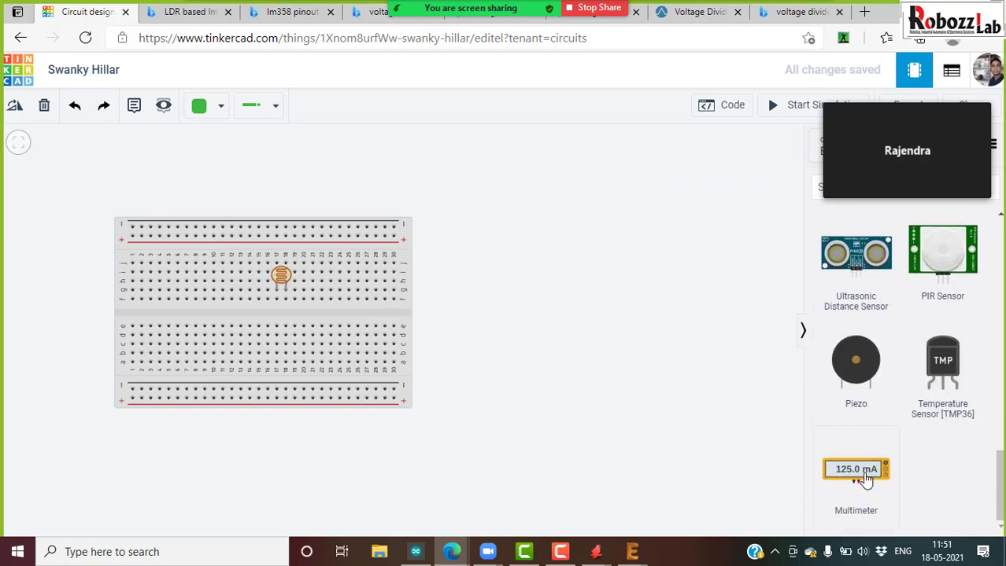
left_click(866, 480)
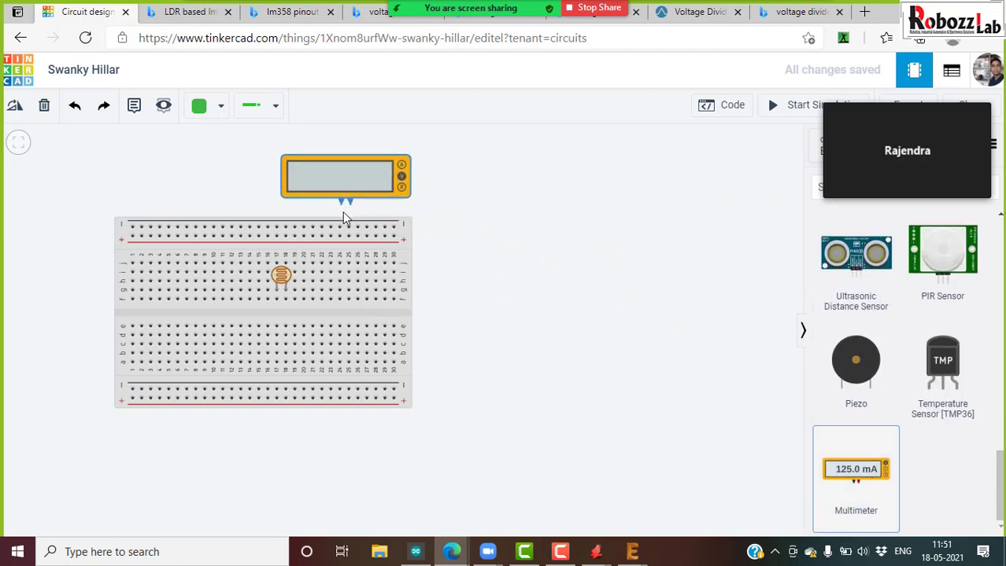
left_click(344, 219)
scroll(254, 218, "up", 4)
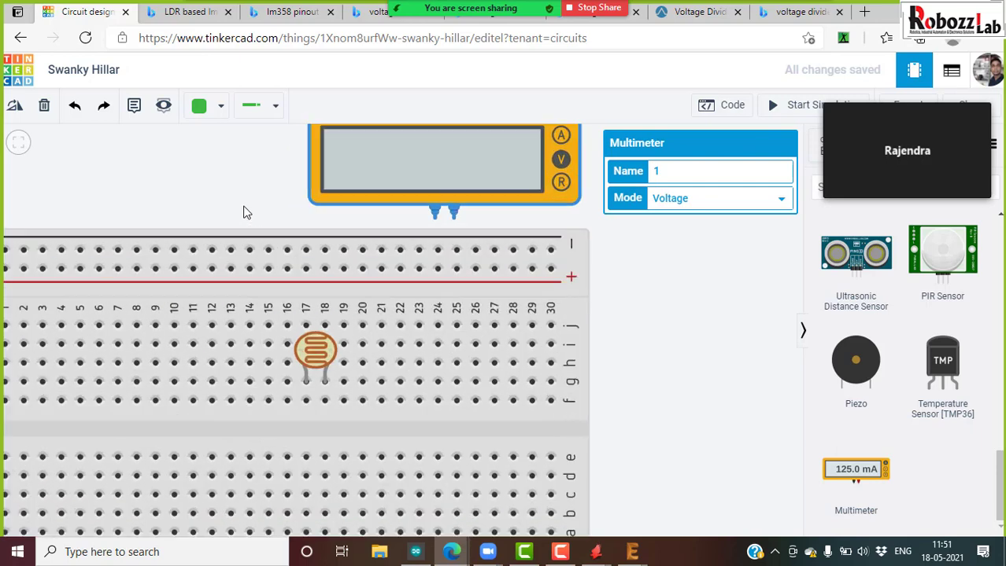
left_click(686, 325)
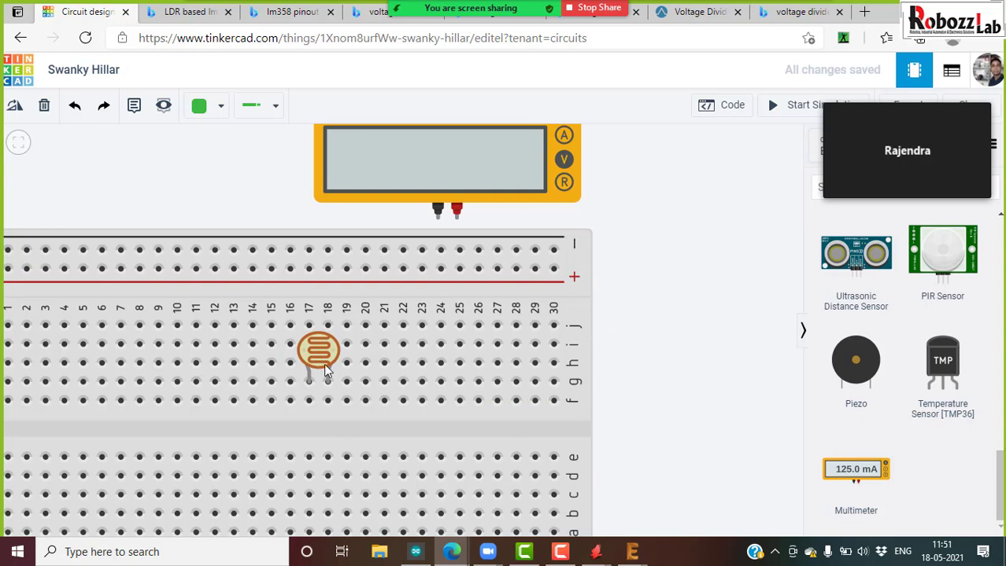
- Set the multimeter's mode to Resistance
left_click(564, 186)
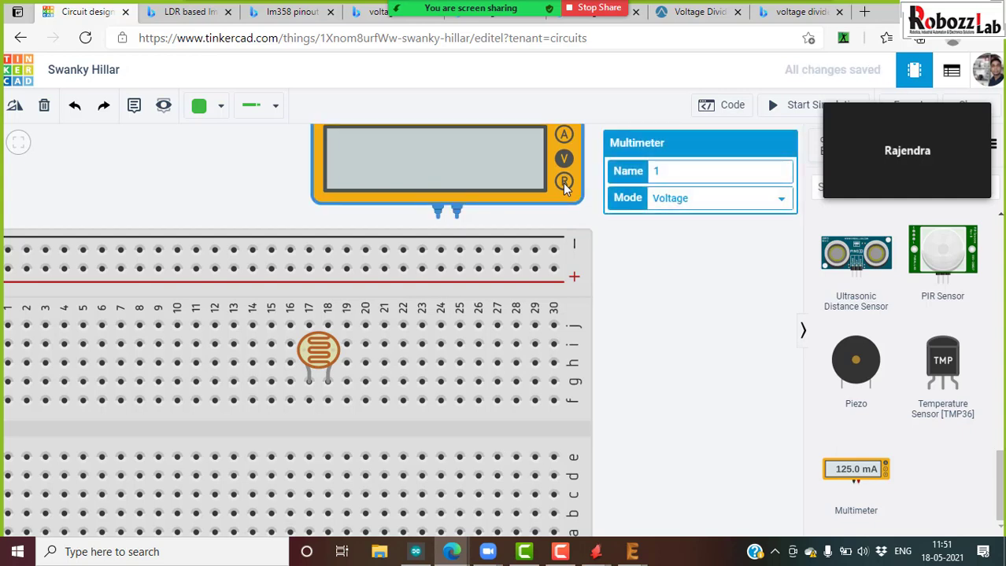
left_click(680, 200)
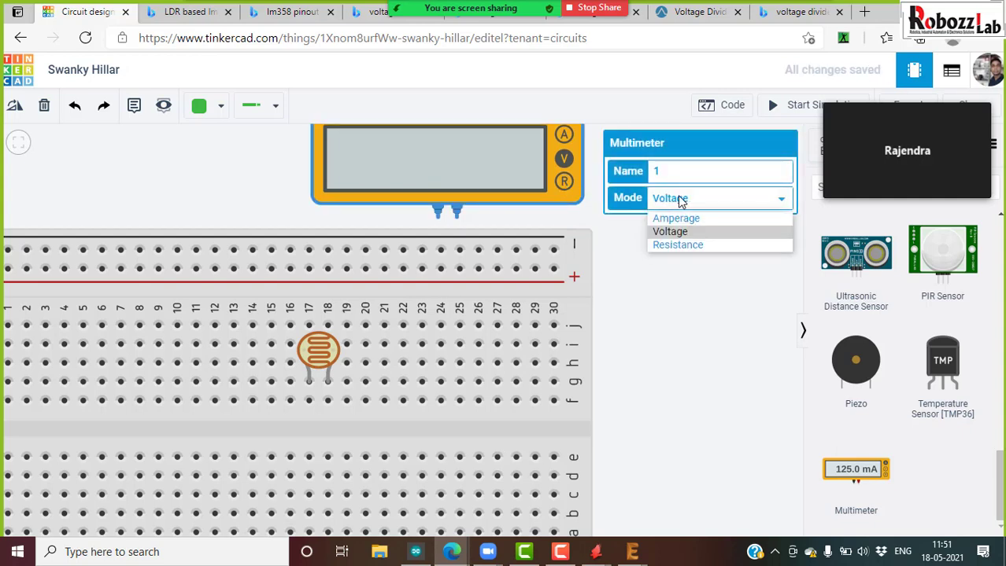
left_click(675, 246)
left_click(617, 251)
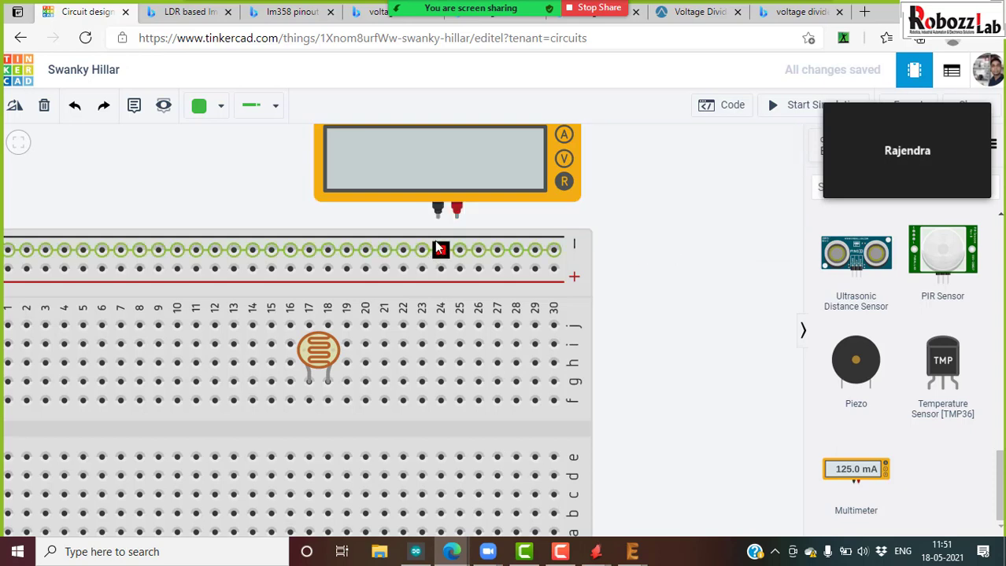
- Wire the multimeter's black terminal around the photoresistor to breadboard column 17, row f
left_click(439, 221)
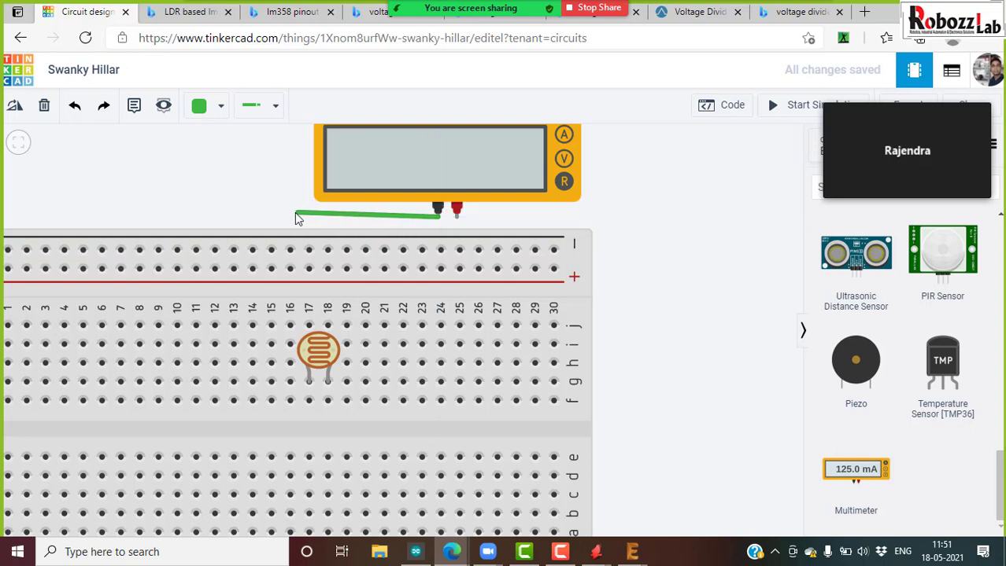
left_click(275, 217)
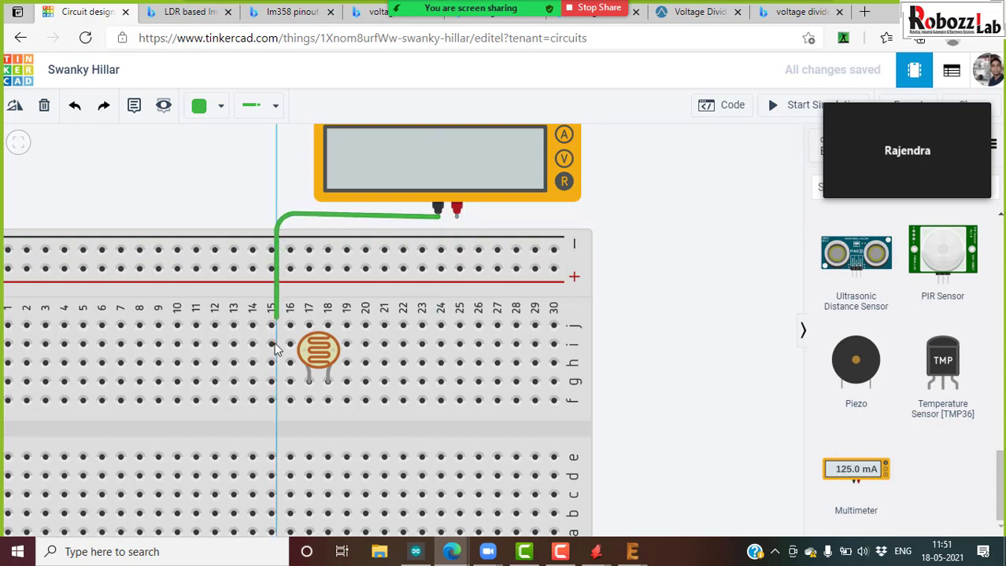
left_click(275, 411)
left_click(309, 401)
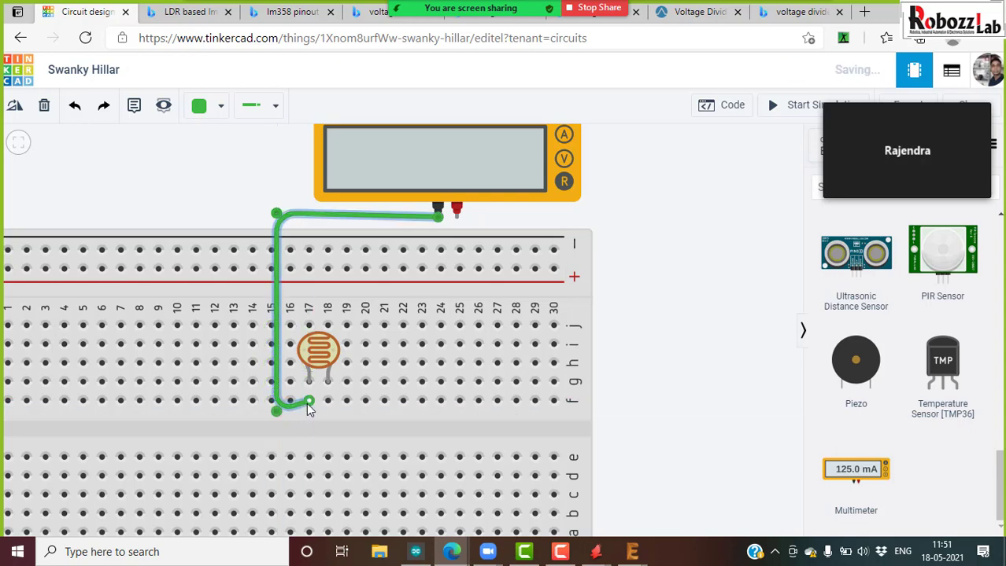
- Wire the multimeter's red terminal around the other side of the photoresistor to breadboard column 18, row f
left_click(495, 220)
left_click(454, 214)
left_click(471, 219)
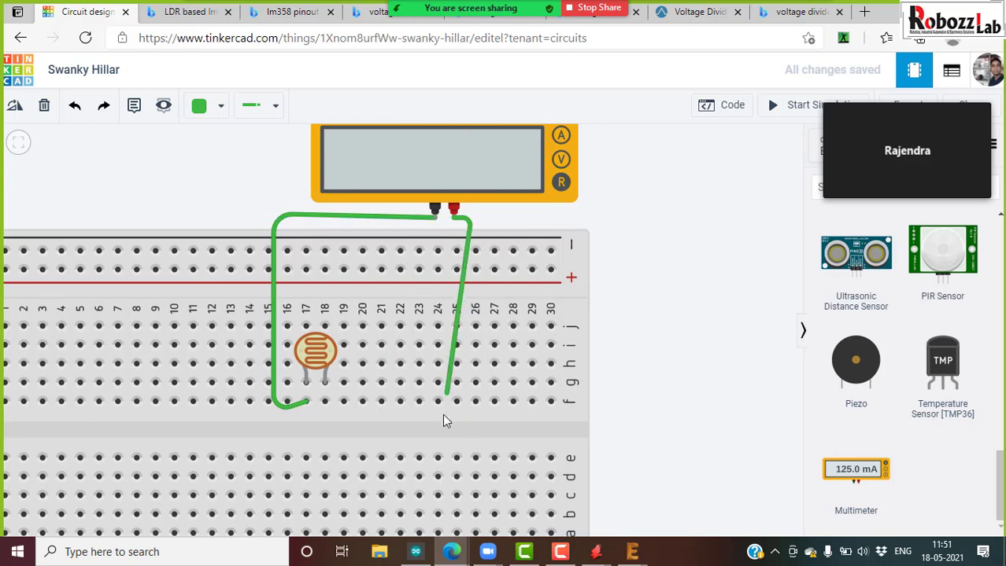
left_click(442, 424)
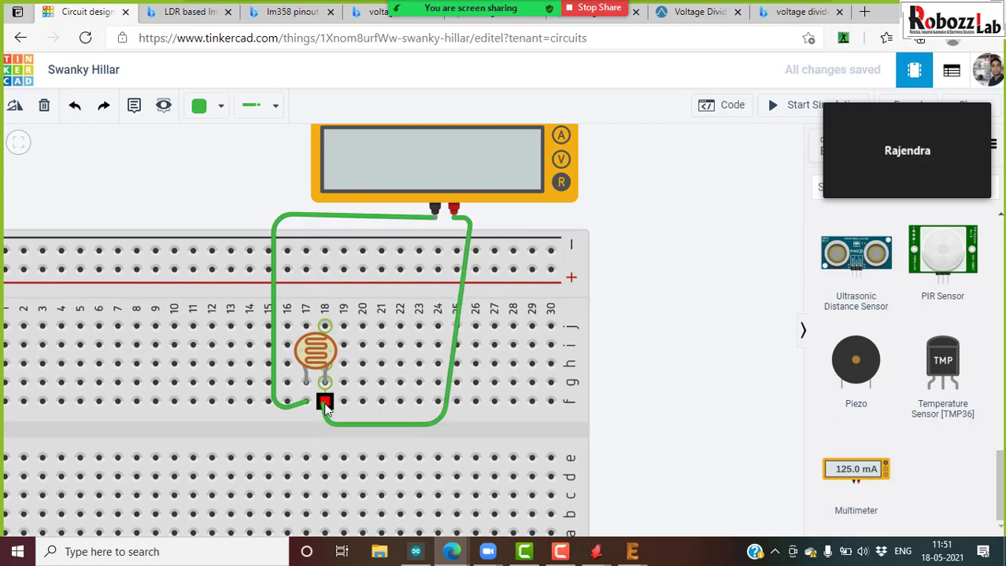
left_click(325, 403)
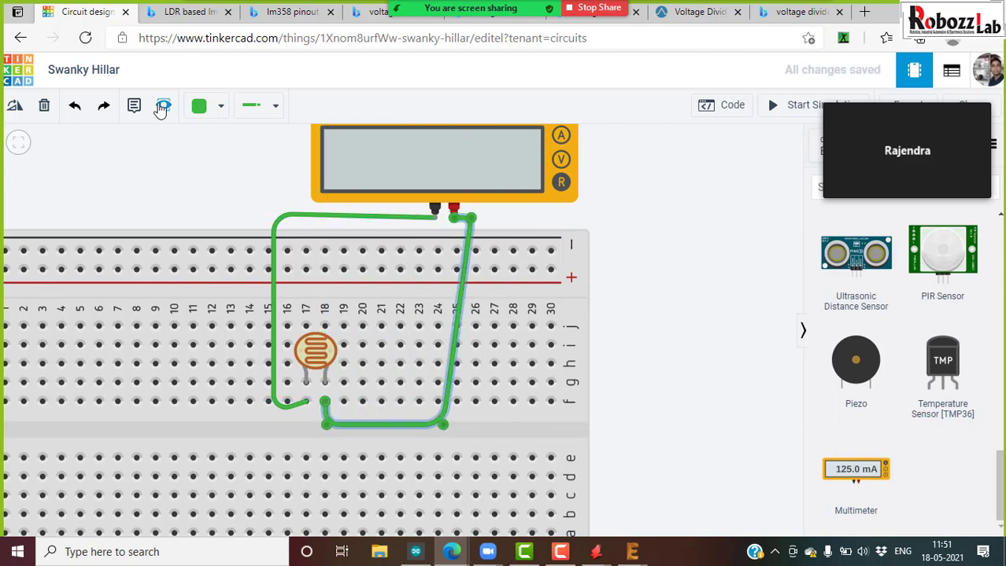
- Color the wire from the multimeter's red terminal red and the wire from its black terminal black
left_click(201, 113)
left_click(213, 179)
left_click(303, 216)
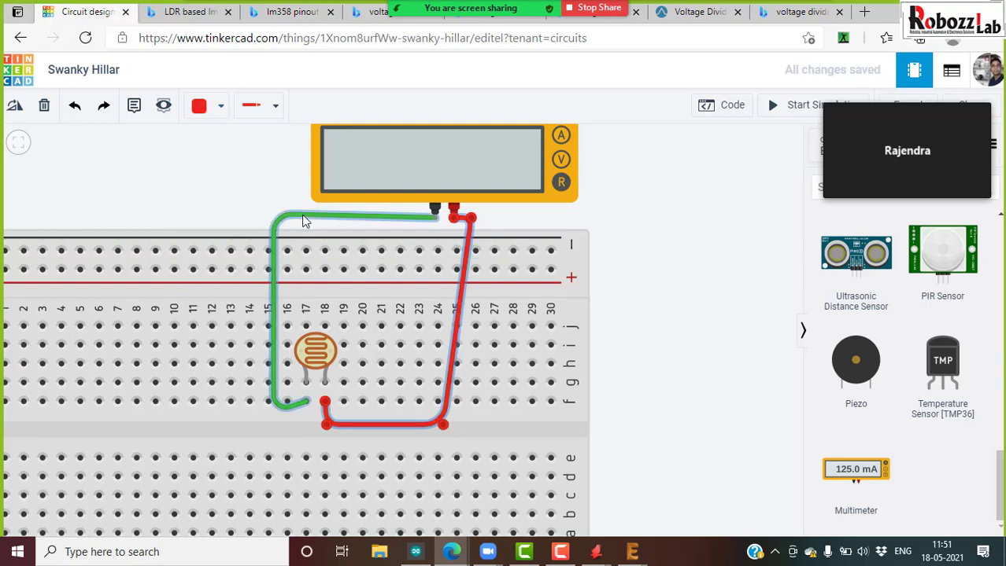
left_click(220, 105)
left_click(228, 157)
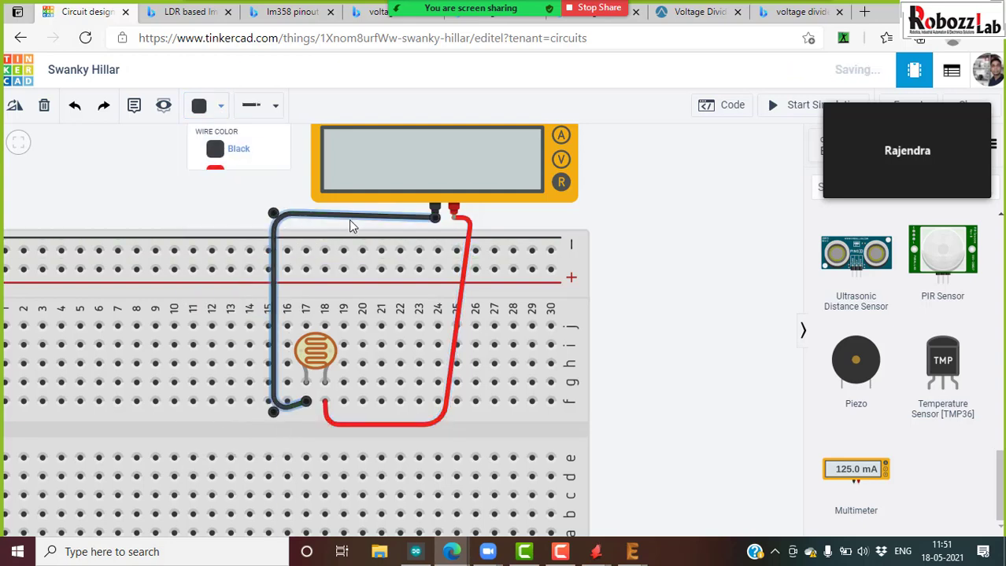
- Straighten both wires by moving the red wire's lower outer bend outward and aligning the black wire's lower bend with row f
left_click_drag(435, 419, 463, 422)
left_click(279, 406)
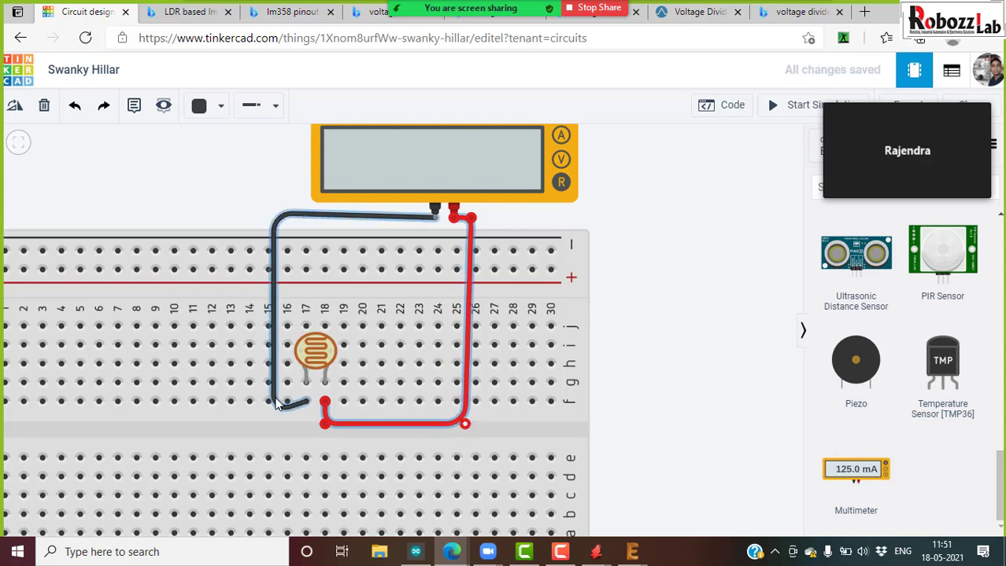
mouse_move(279, 405)
left_mouse_down()
mouse_move(276, 415)
mouse_move(270, 402)
left_mouse_up()
left_click(667, 292)
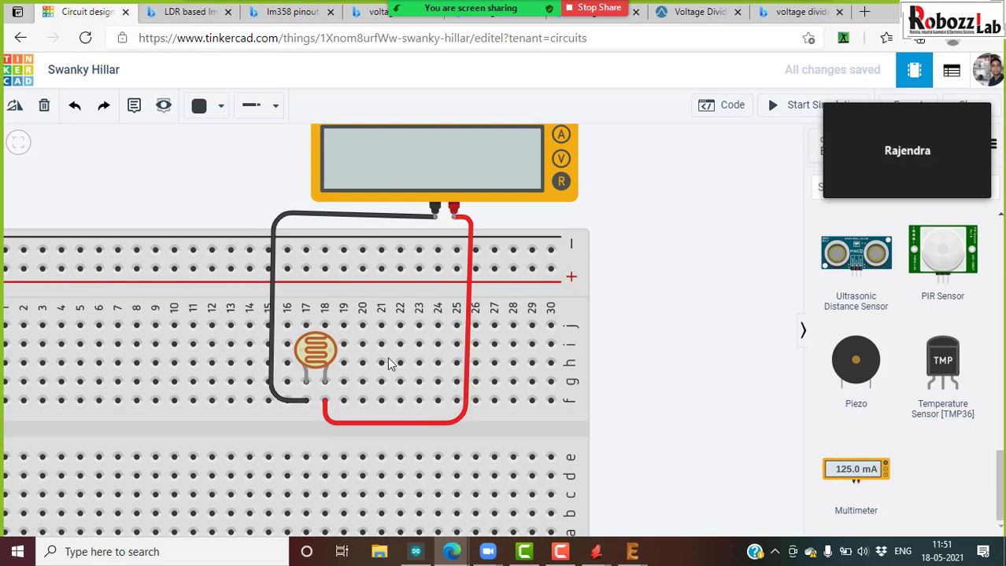
- Run the simulation and vary the photoresistor's light from dark to full brightness, back to dark and to full brightness again
left_click(786, 109)
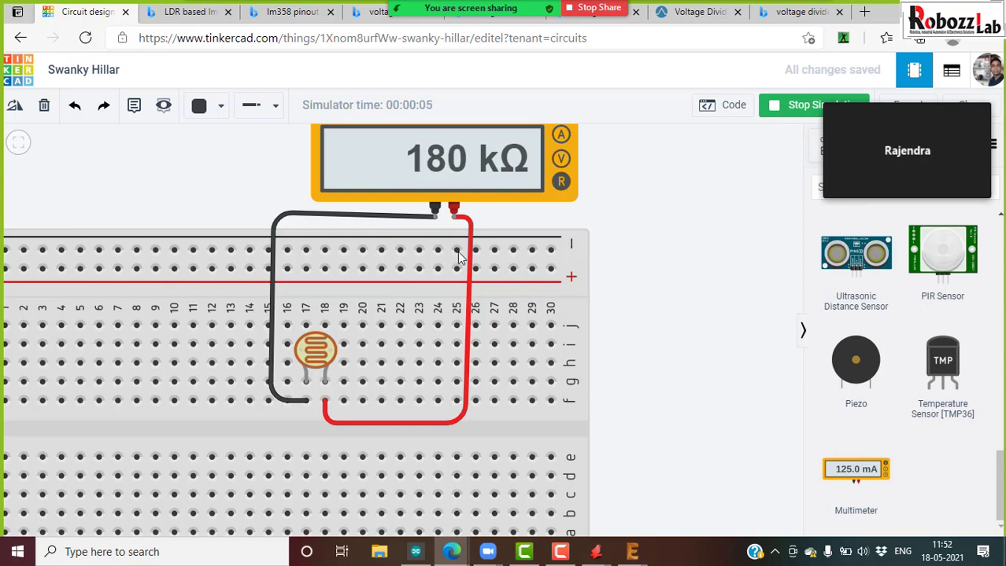
left_click(323, 354)
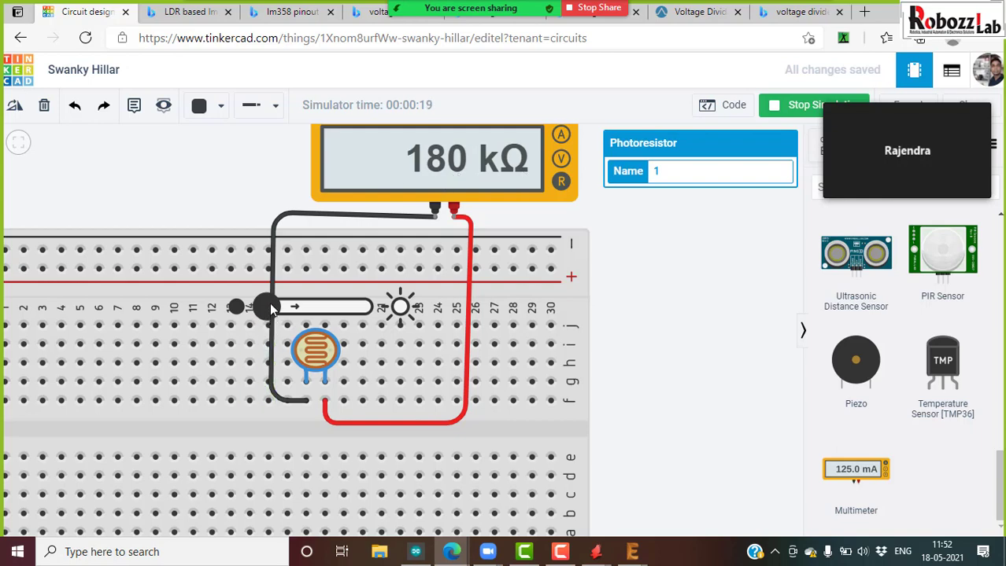
left_click_drag(271, 305, 373, 320)
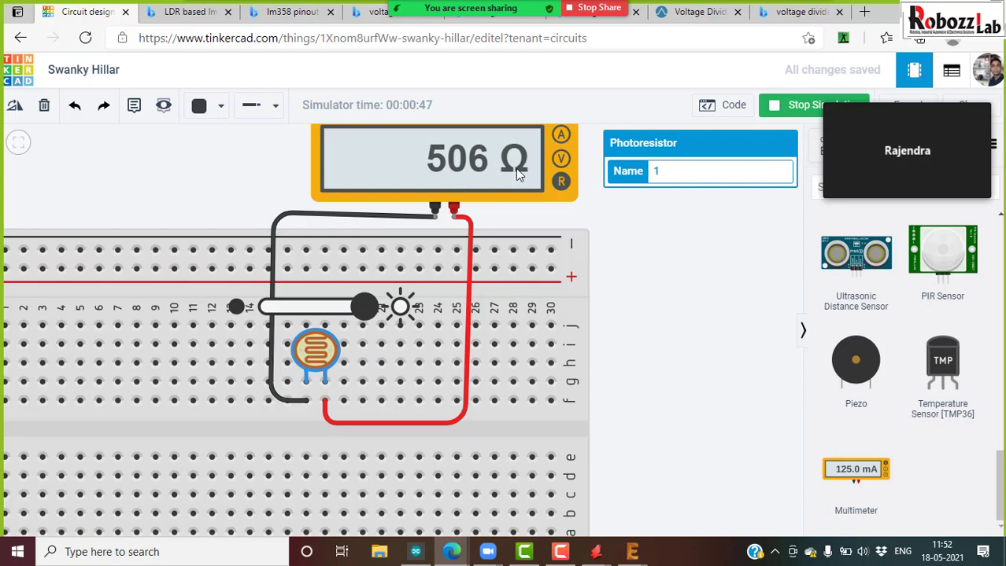
left_click_drag(372, 306, 249, 312)
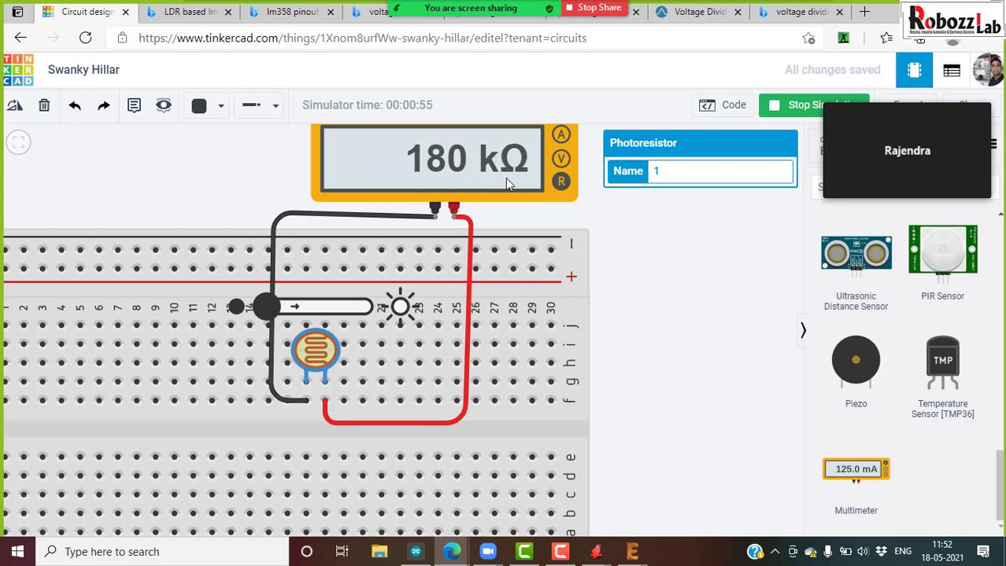
left_click_drag(267, 306, 379, 308)
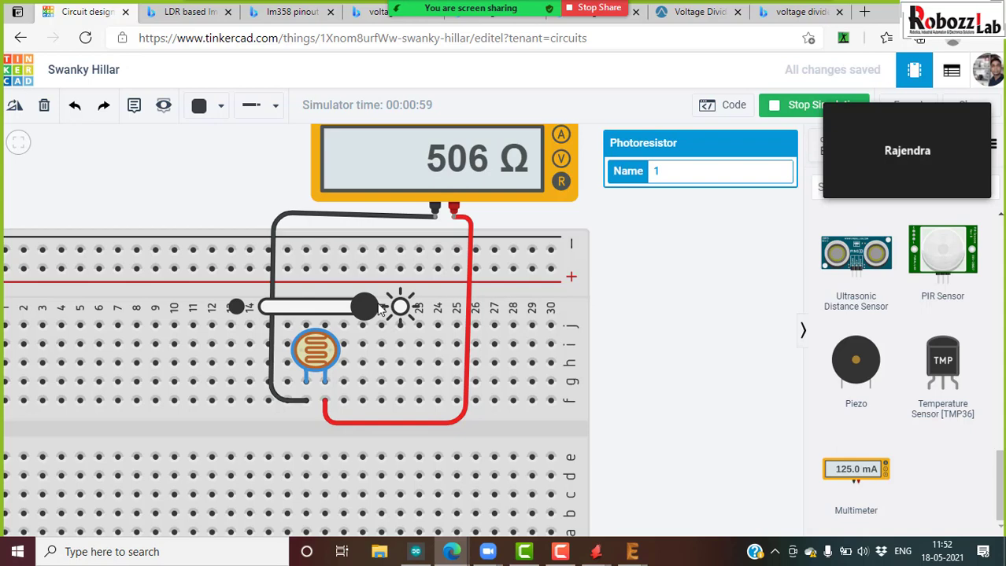
- Switch to the voltage divider calculator, set Resistance 2 to 180 kΩ, then recalculate and highlight the output voltage
left_click(679, 17)
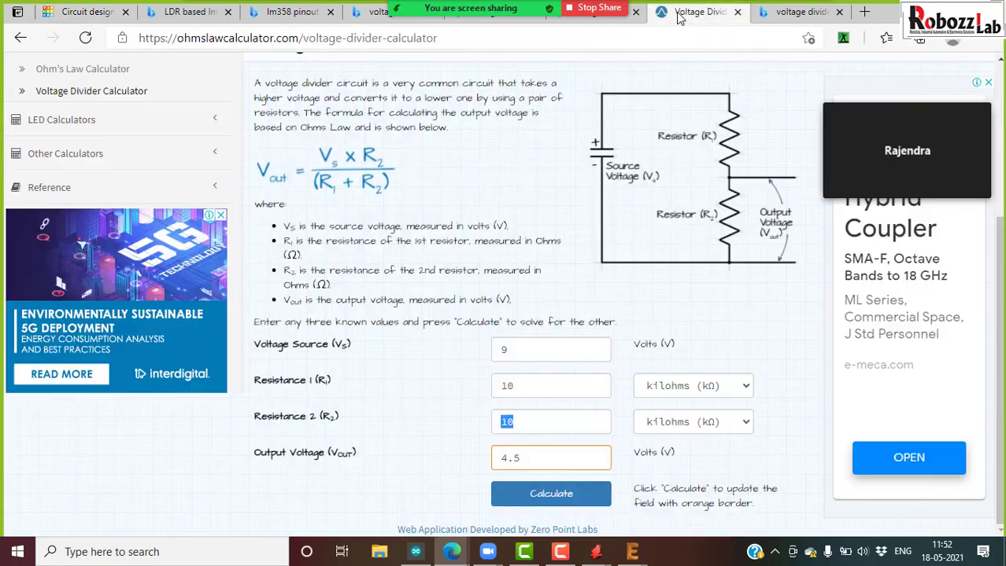
left_click(530, 419)
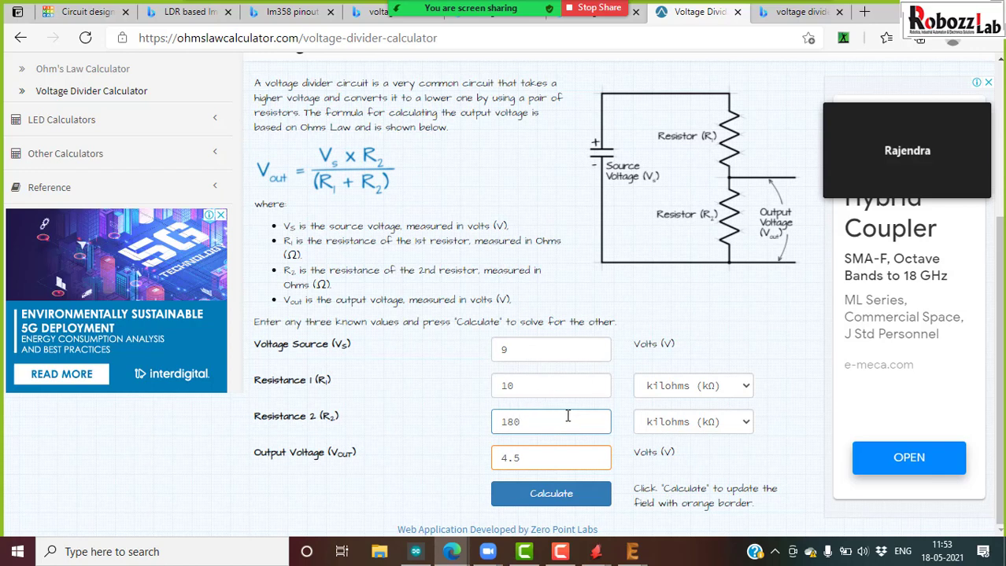
left_click(550, 498)
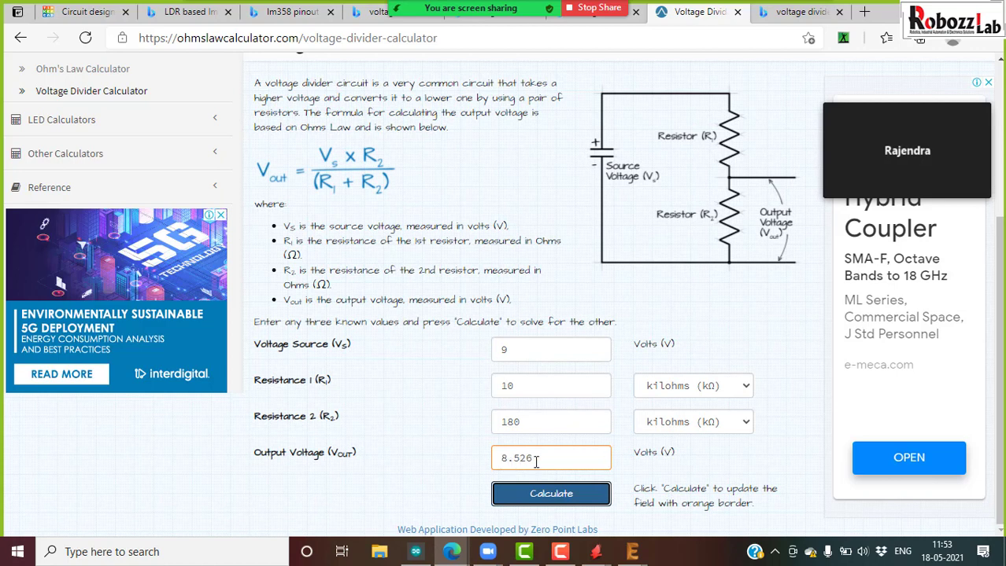
left_click_drag(540, 459, 498, 458)
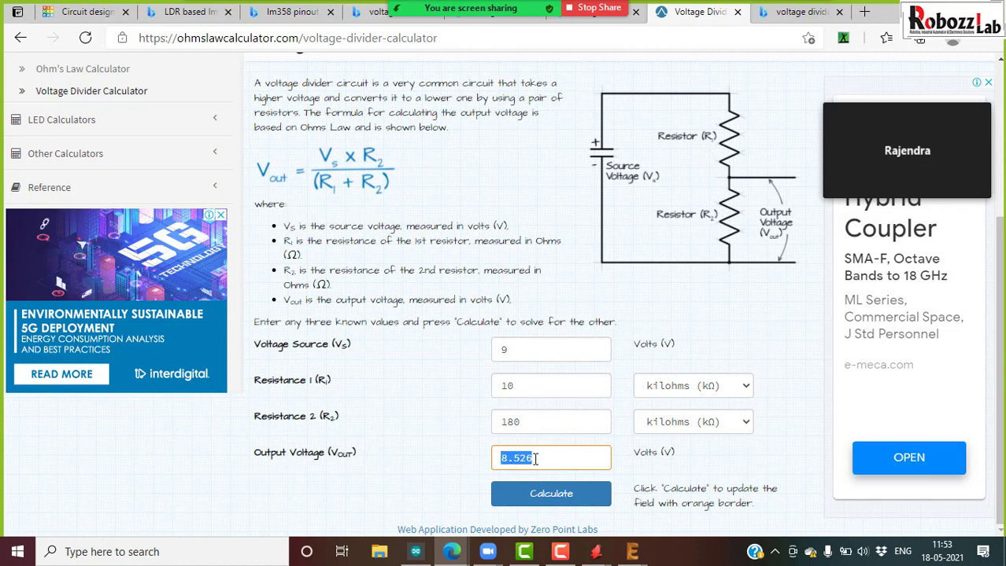
- Compare the comparator's inputs in the LDR and LM358 diagram with the calculator's output voltage, highlighting that value again
left_click(177, 19)
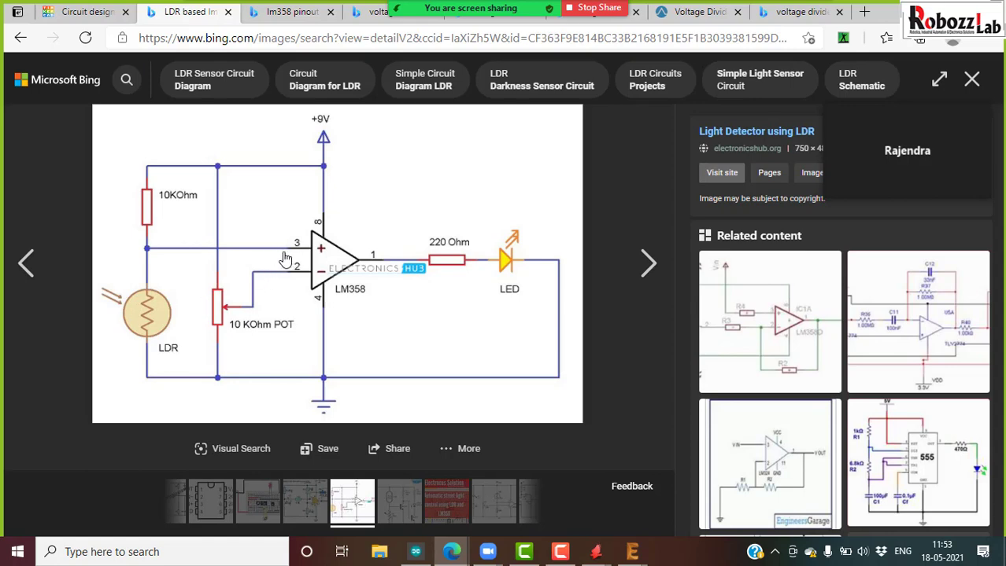
left_click(685, 12)
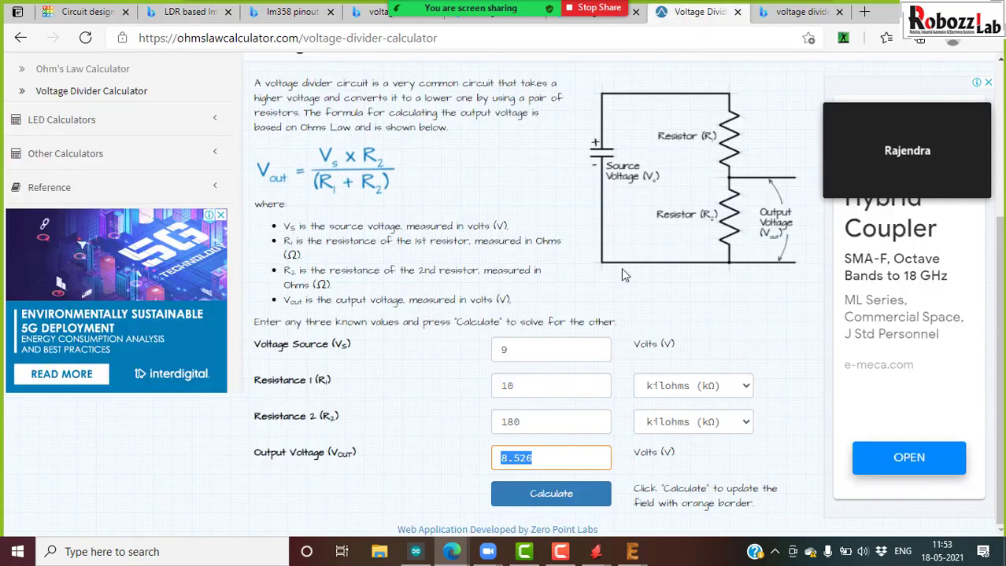
left_click(549, 457)
left_click_drag(535, 459, 482, 465)
- Check the simulated photoresistor's bright-light resistance, set Resistance 2 to 506 ohms in the calculator, and recalculate and highlight the output voltage
left_click(83, 15)
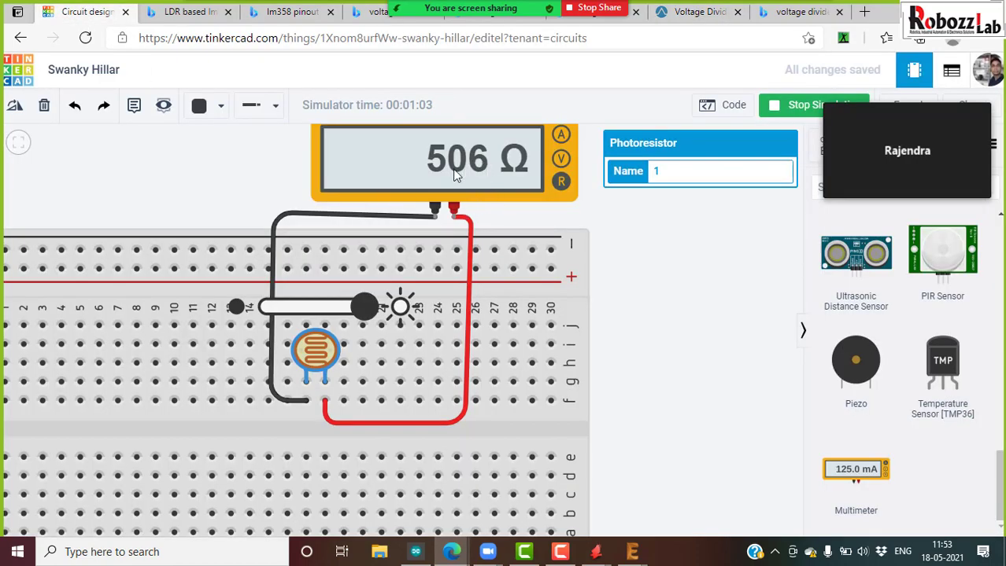
left_click(703, 13)
left_click_drag(536, 425, 497, 423)
type("506")
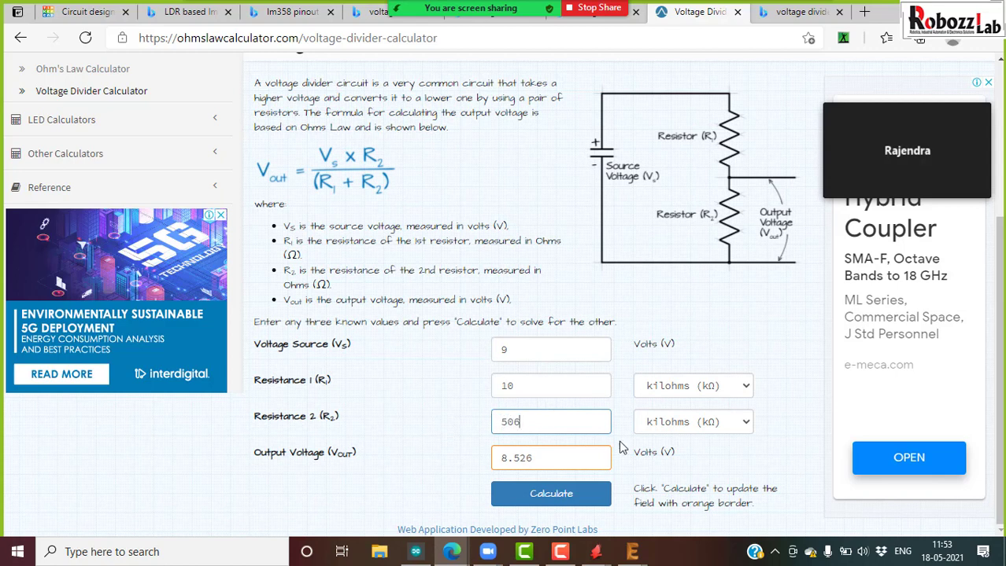
left_click(694, 425)
left_click(671, 445)
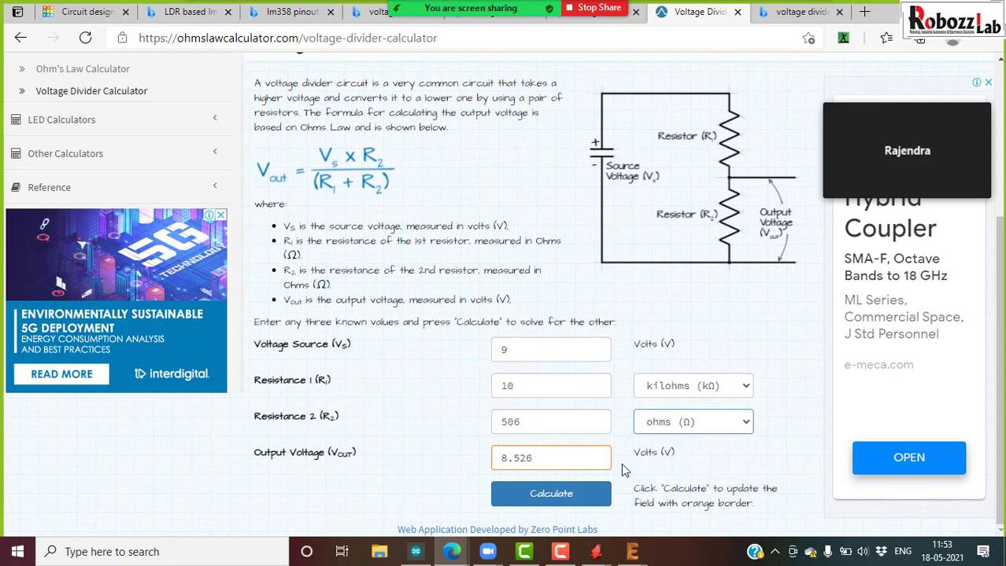
left_click(554, 495)
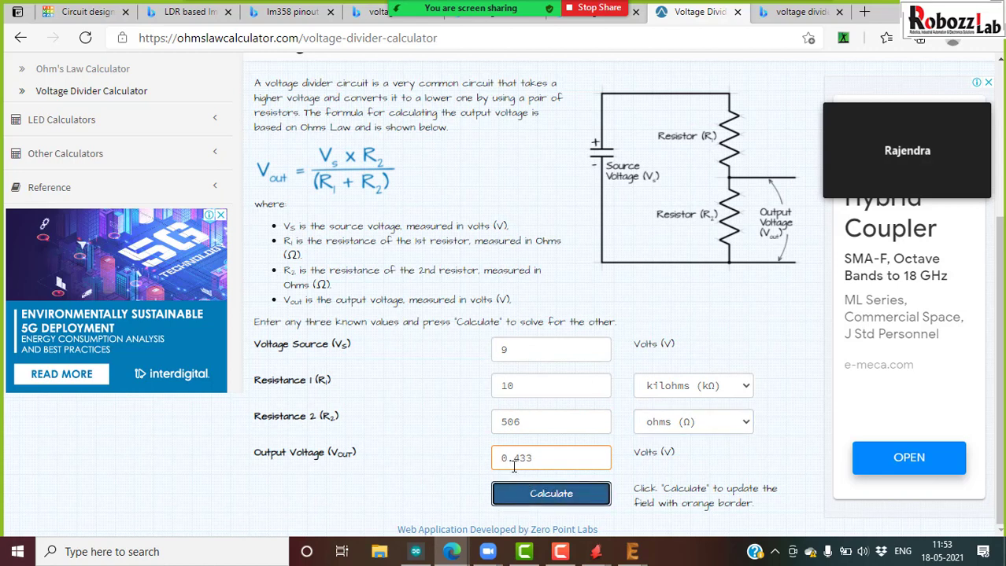
left_click_drag(540, 454, 497, 450)
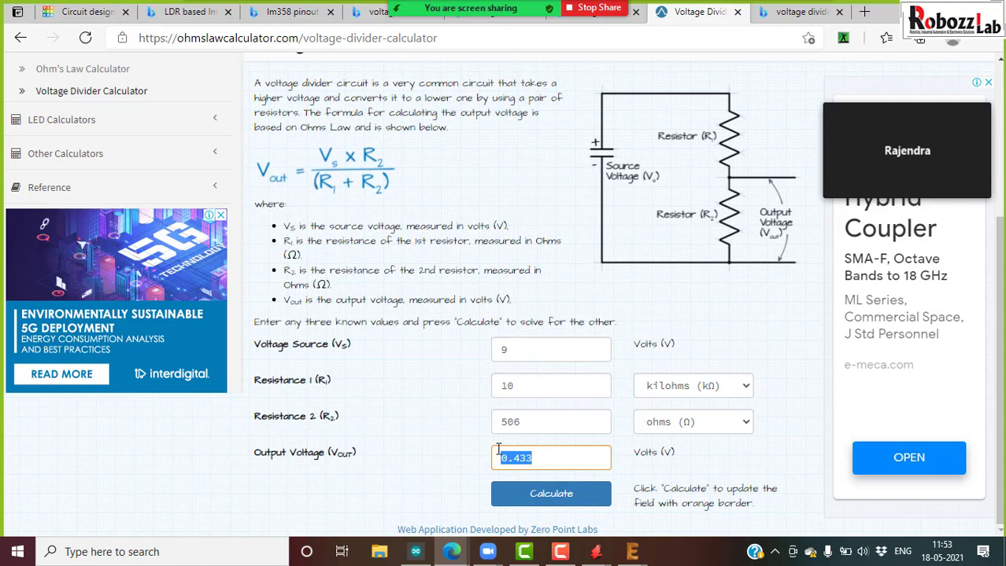
- Return to the Tinkercad circuit and deselect the photoresistor
left_click(73, 12)
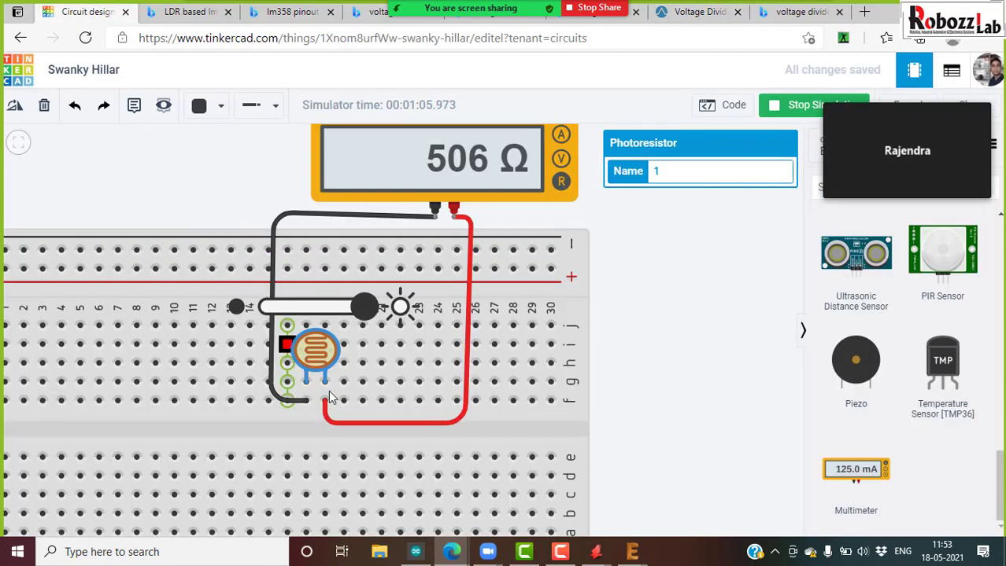
left_click(101, 162)
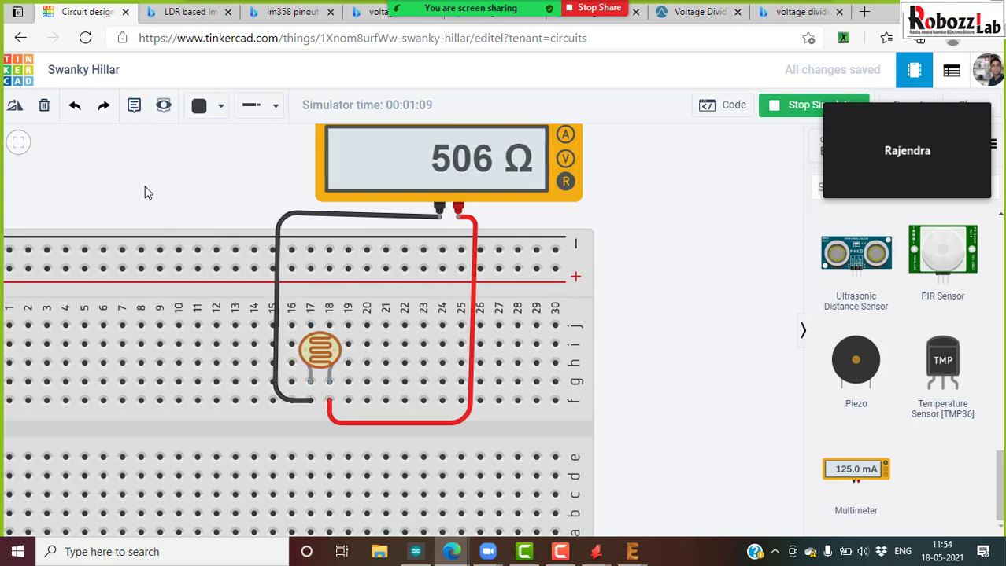
- Stop the simulation and add a note reading 8.5 in the empty space above the breadboard
scroll(622, 327, "down", 3)
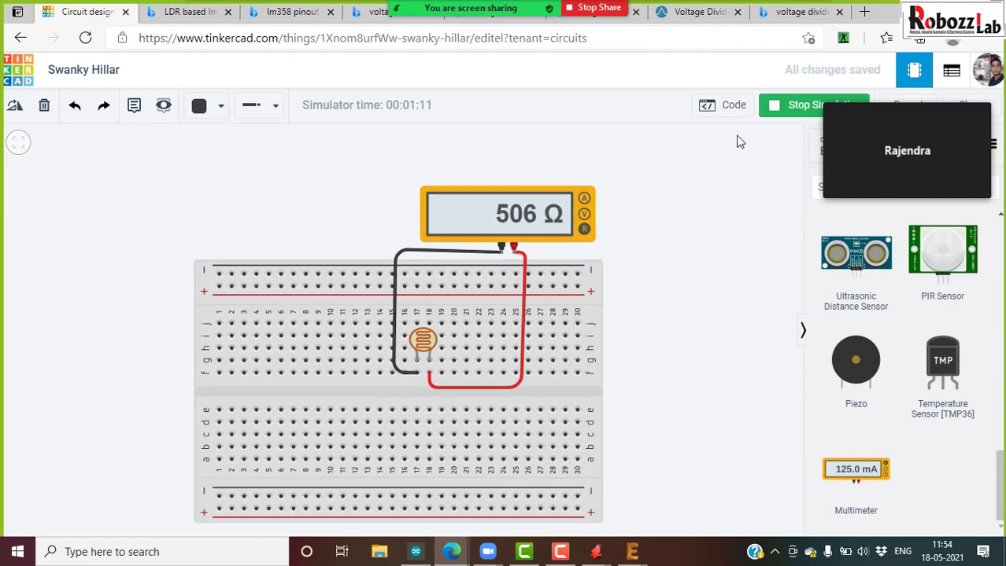
left_click(795, 105)
left_click(134, 105)
left_click(295, 206)
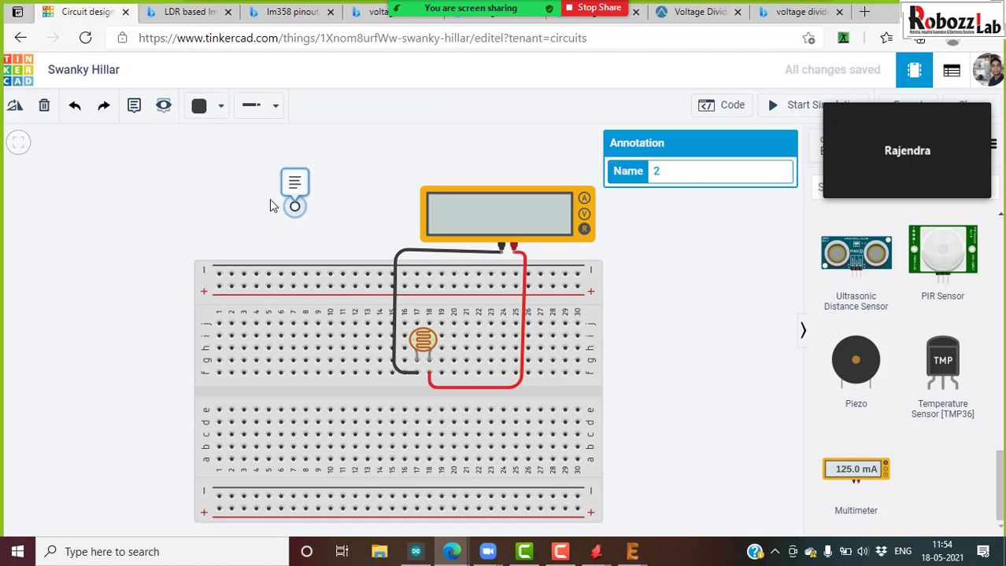
left_click(266, 170)
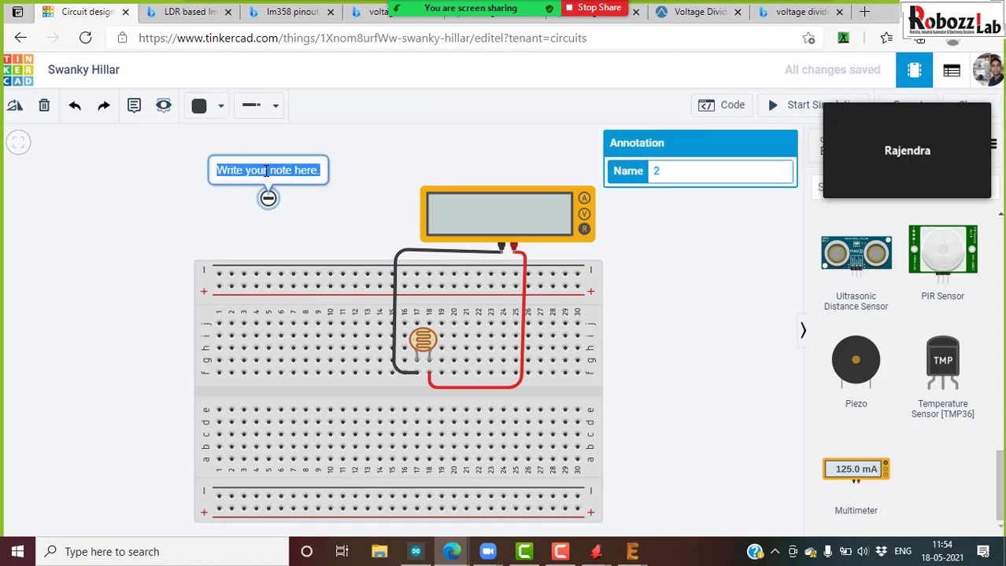
key("BackSpace")
type("8.5")
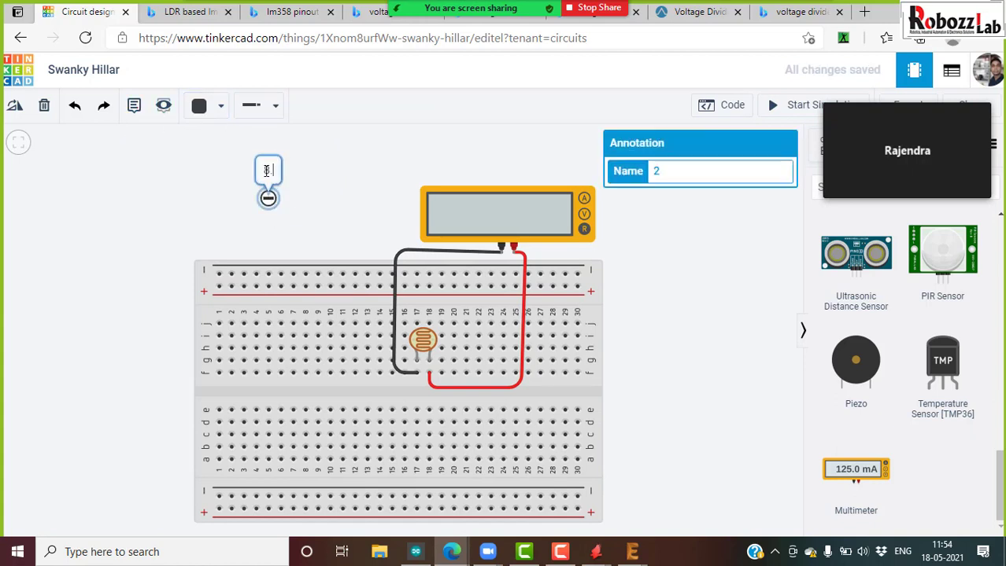
left_click(293, 179)
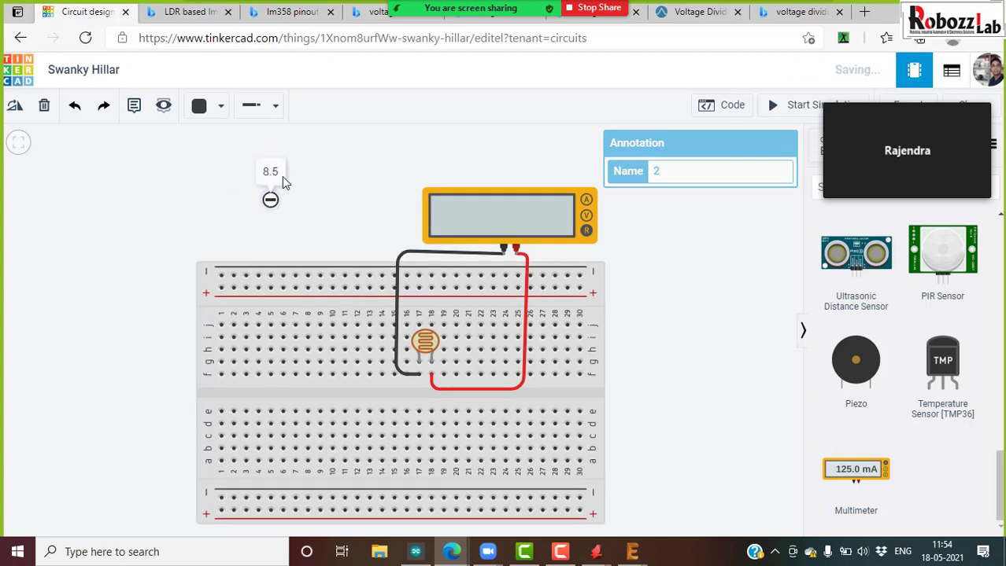
- Add a second note reading 0.45 beside the 8.5 note above the breadboard
left_click(135, 107)
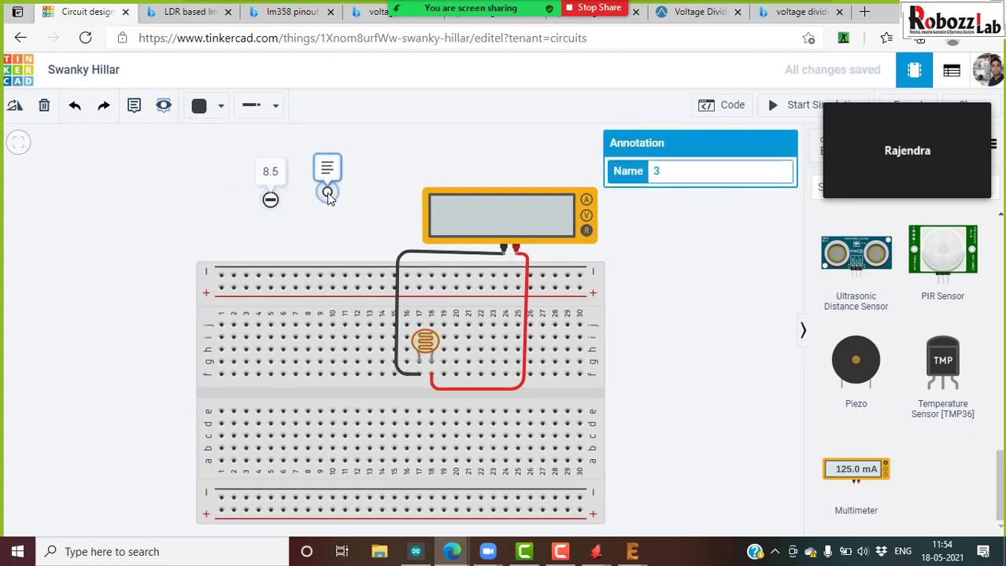
left_click(330, 195)
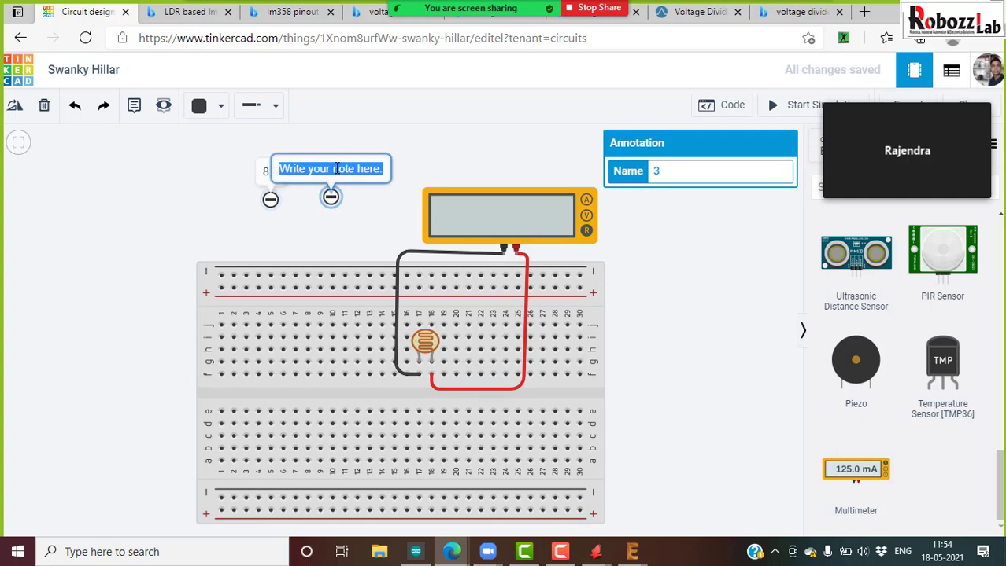
key("BackSpace")
type("4")
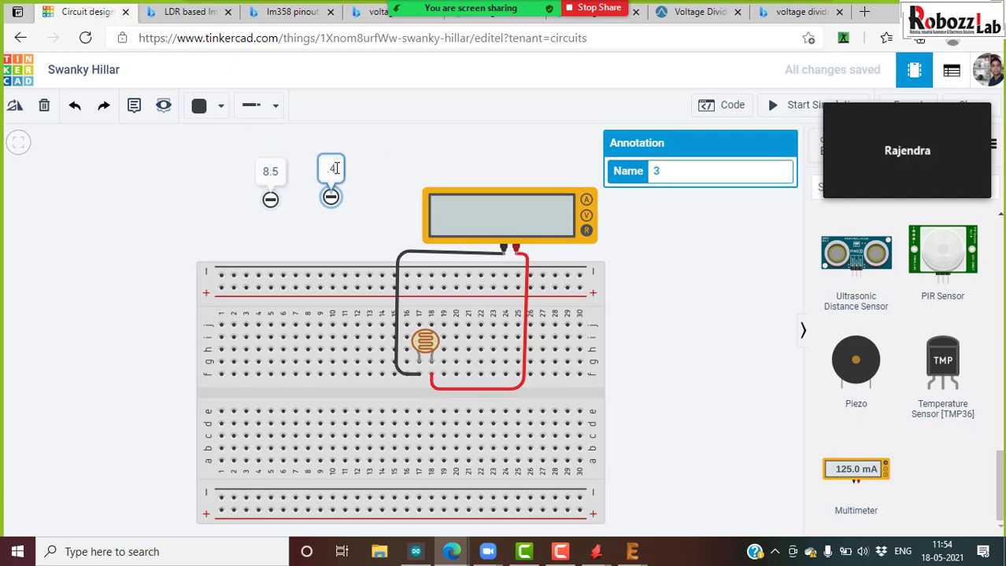
type("5")
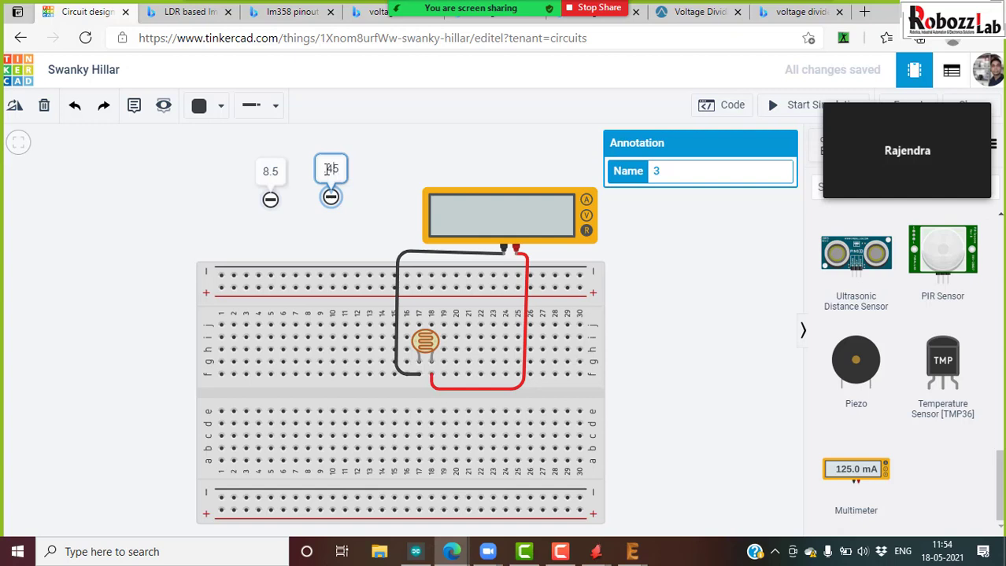
left_click(325, 169)
type("0.")
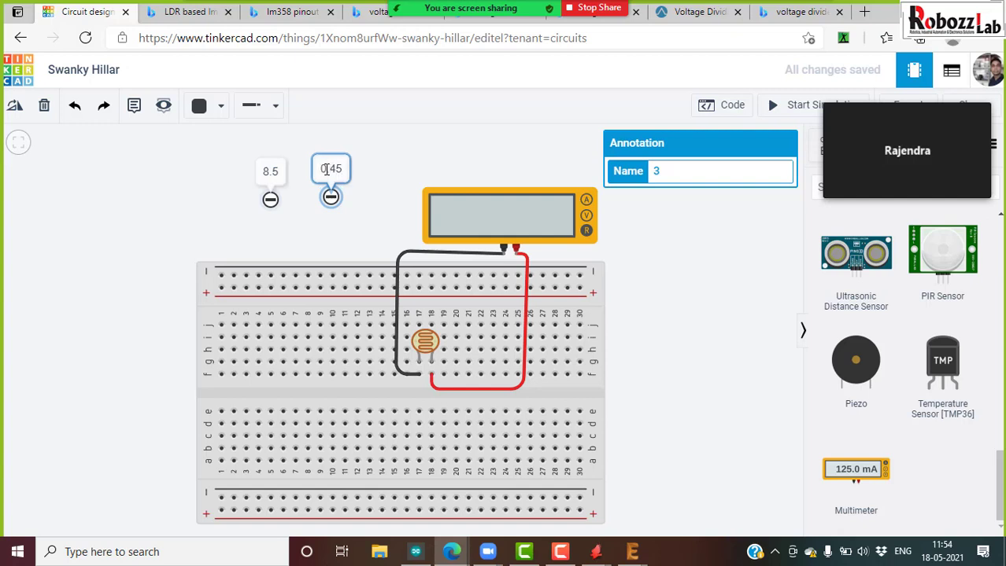
left_click(382, 179)
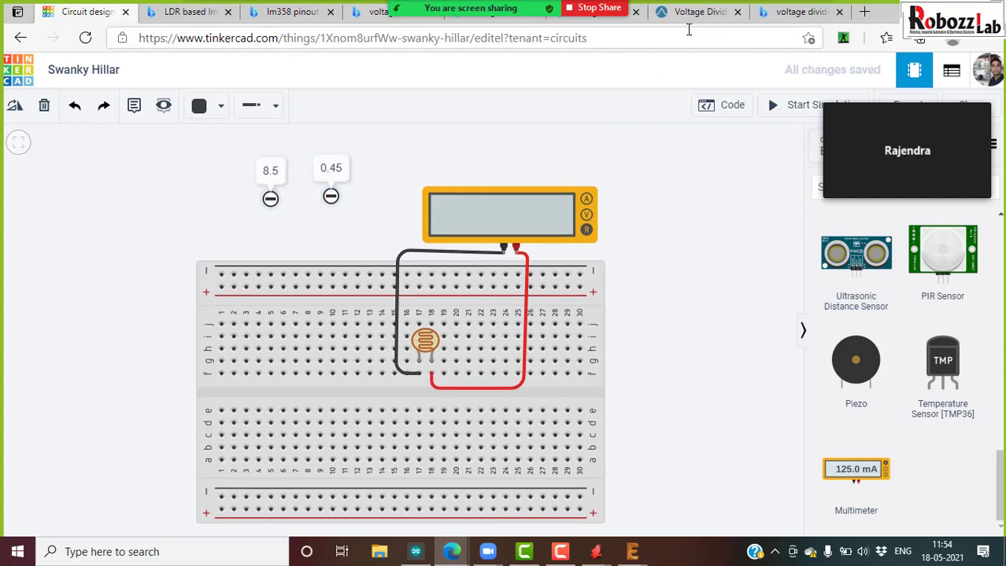
- Check the output voltage in the voltage divider calculator, then change the second note in the Tinkercad circuit to 0.433
left_click(694, 12)
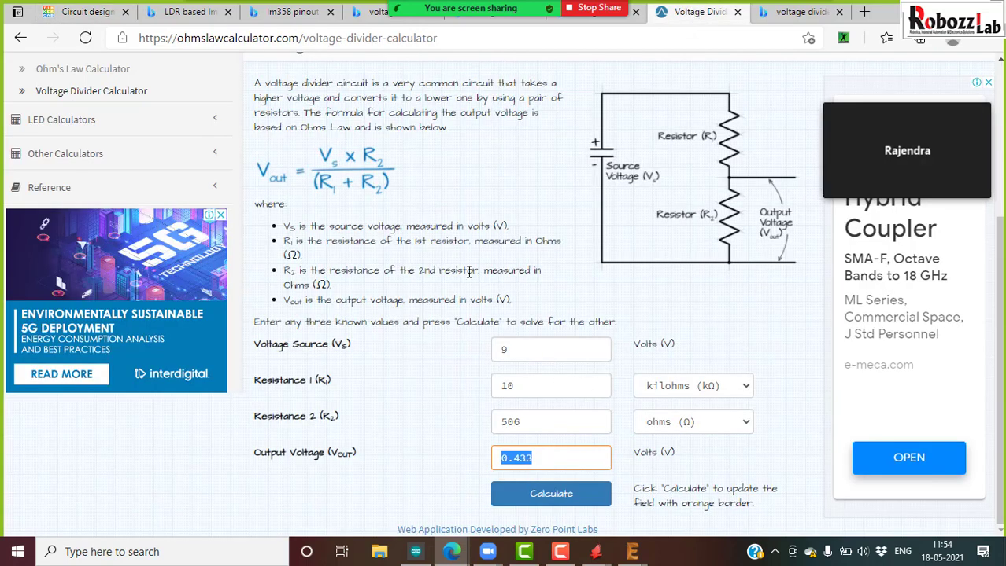
left_click(78, 12)
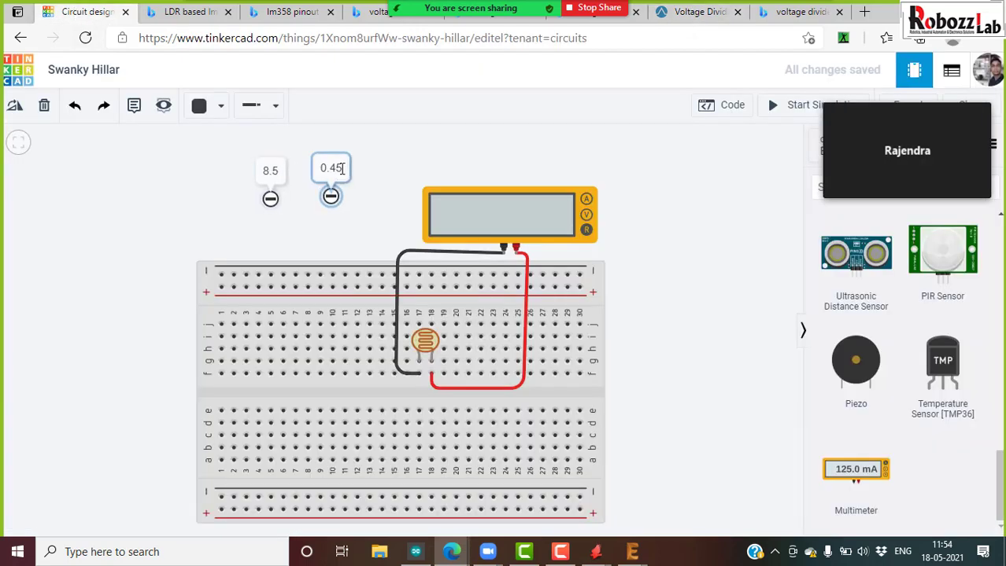
left_click(342, 169)
left_click(344, 168)
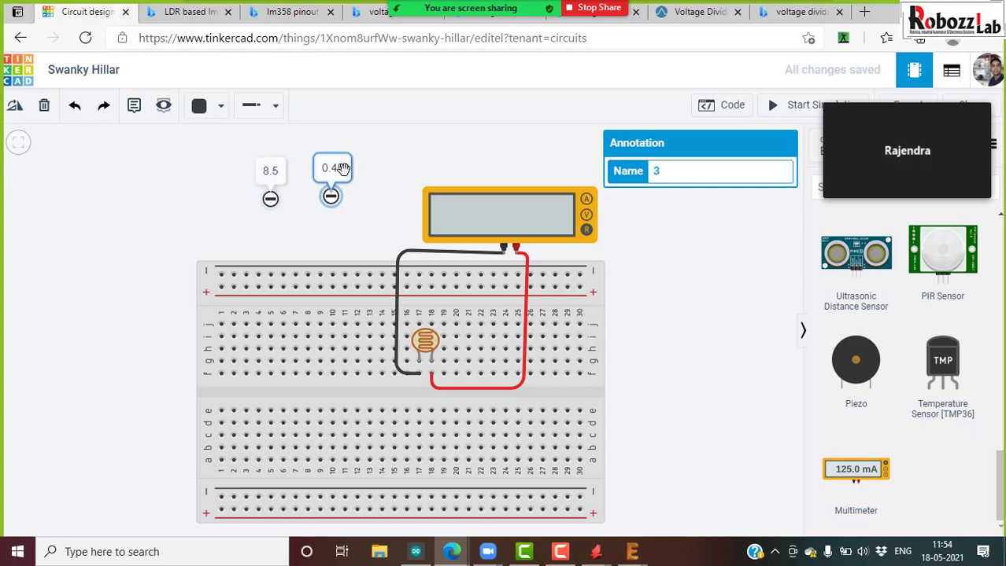
key("Right")
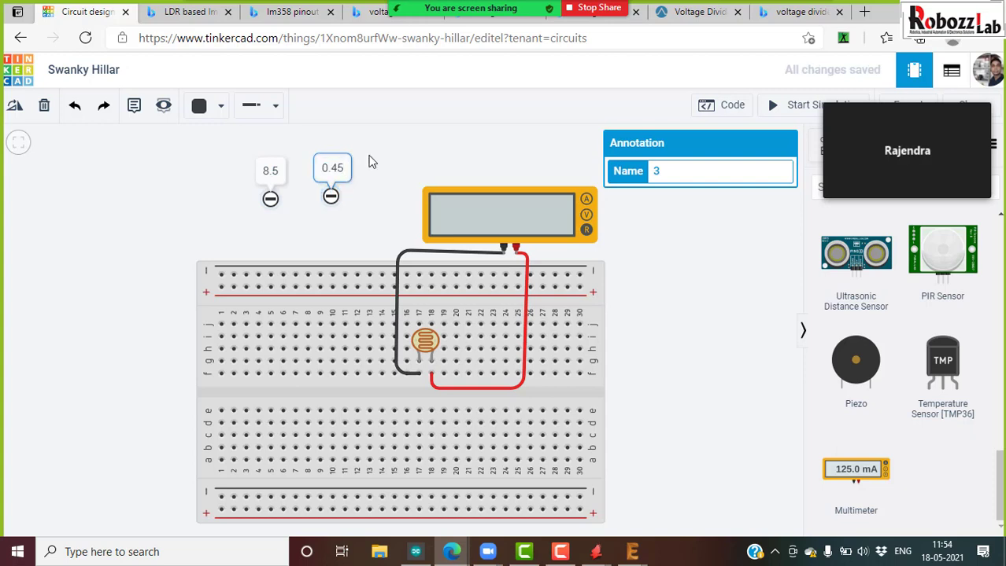
key("BackSpace")
type("33")
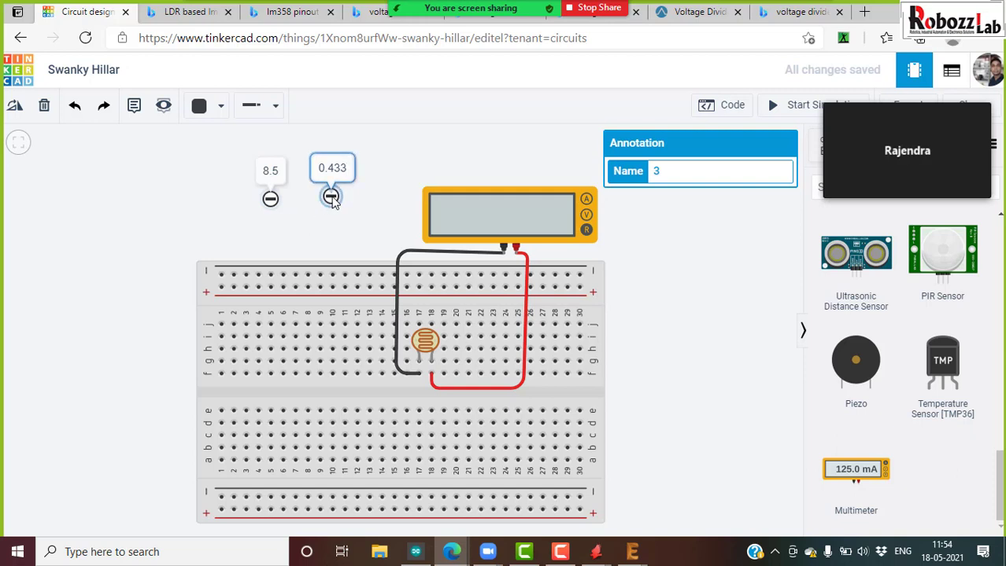
mouse_move(331, 197)
left_mouse_down()
mouse_move(336, 207)
mouse_move(317, 240)
mouse_move(338, 203)
left_mouse_up()
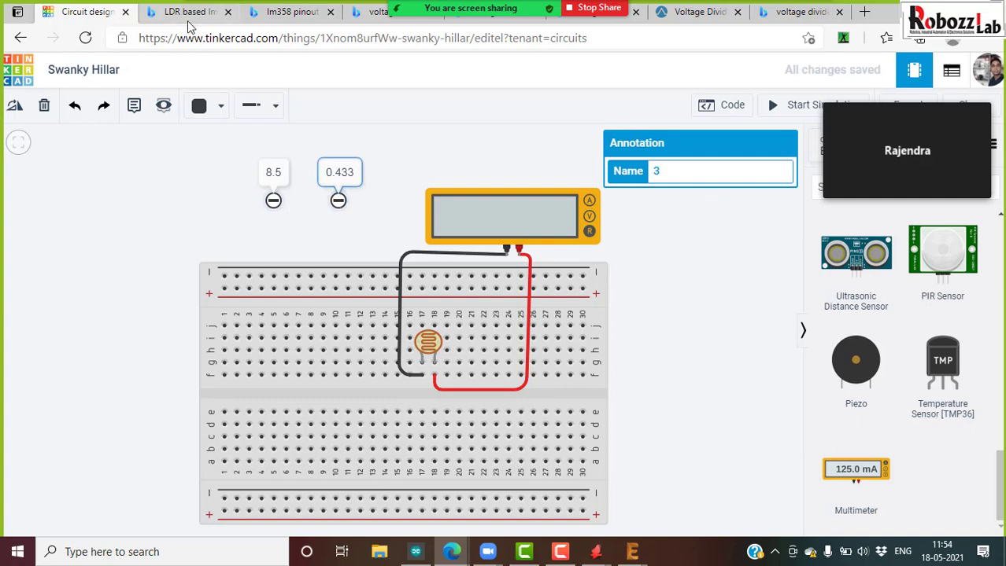
- Review the LDR and LM358 circuit diagram, then return to Tinkercad and delete the multimeter along with its wires
left_click(189, 14)
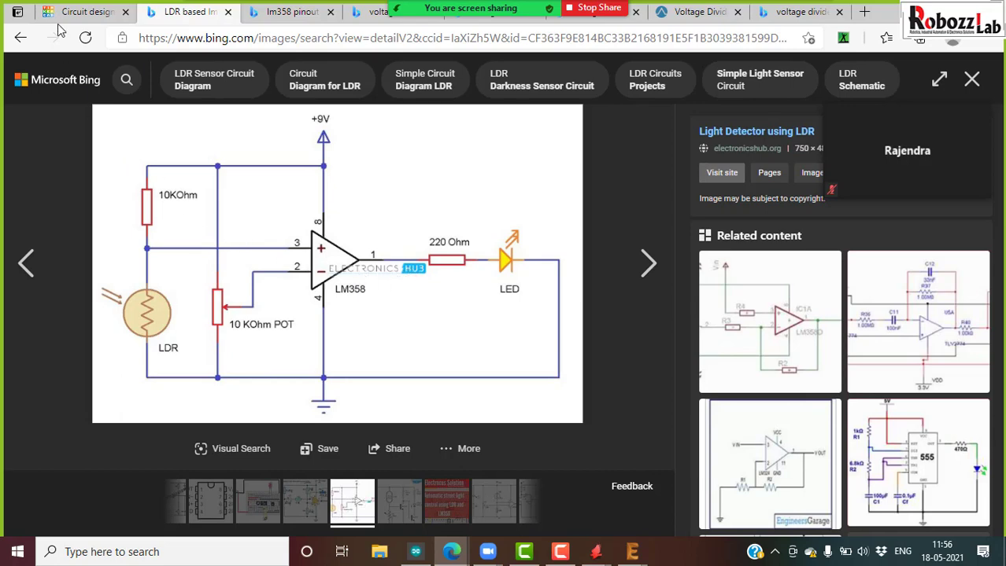
left_click(78, 12)
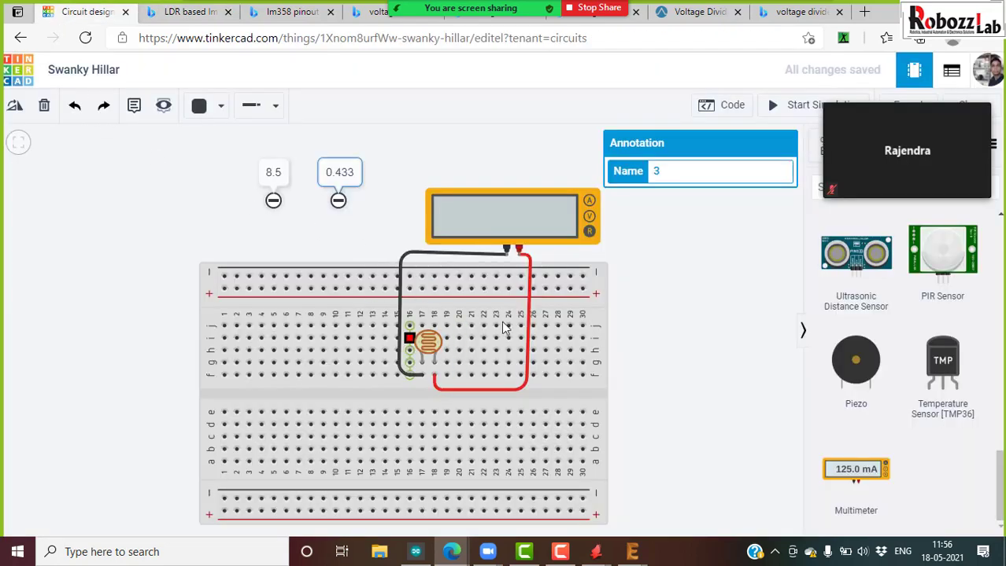
left_click(482, 219)
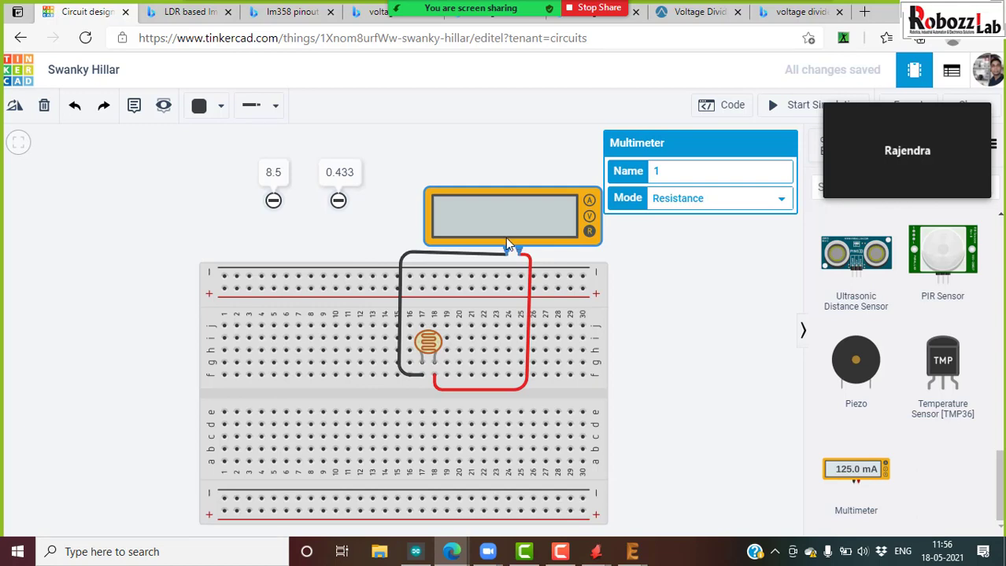
key("Delete")
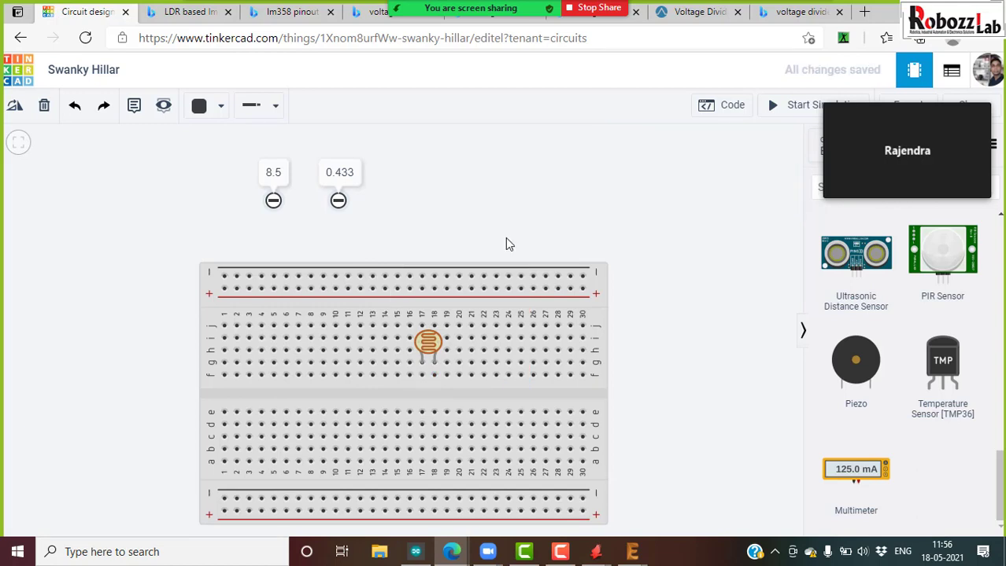
- Expand the meeting video window and move it away from the component library so the component search is accessible
scroll(901, 434, "up", 10)
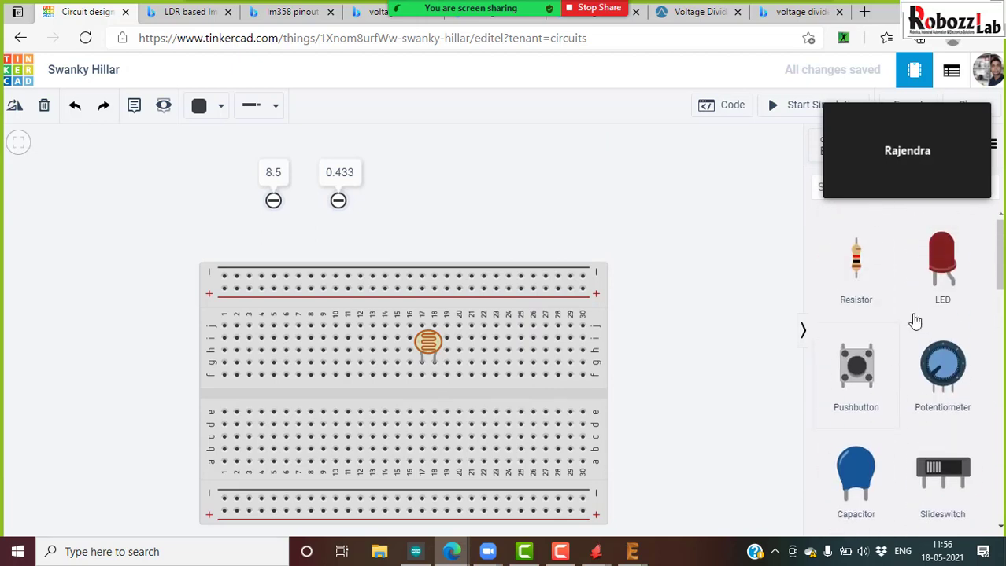
mouse_move(930, 124)
left_click(874, 93)
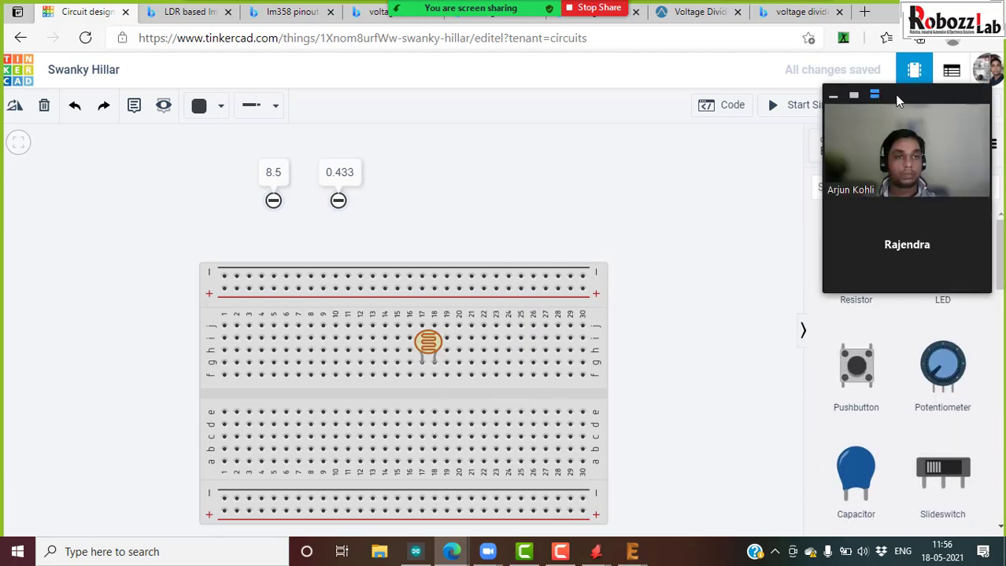
left_click_drag(886, 93, 670, 78)
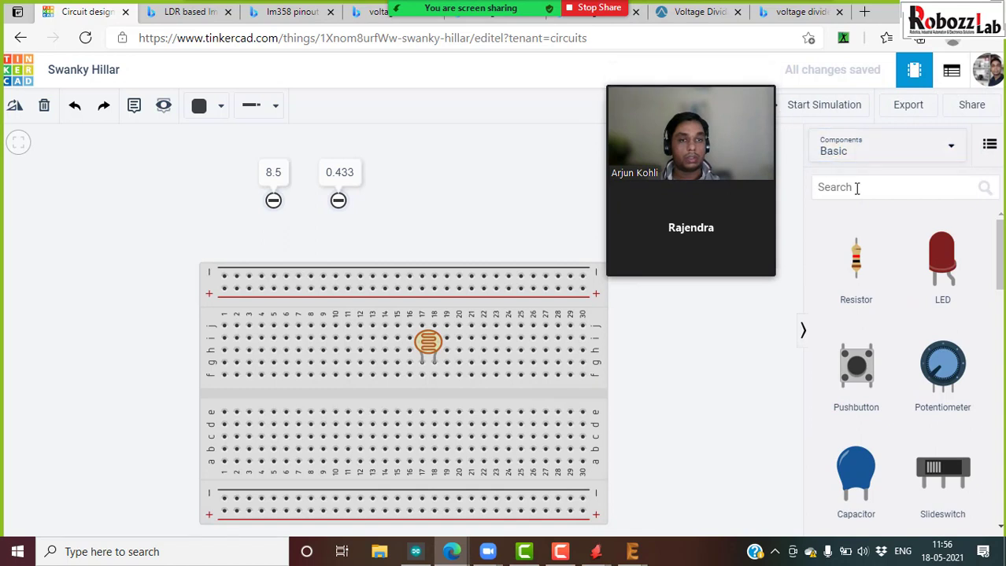
- Search the basic component library for lm358, then for lm741
left_click(857, 186)
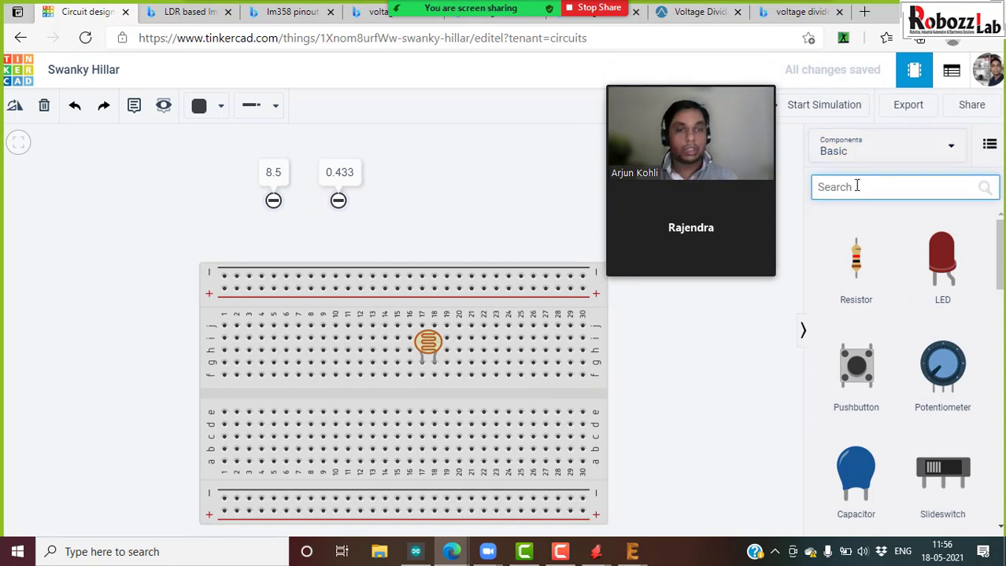
type("lm")
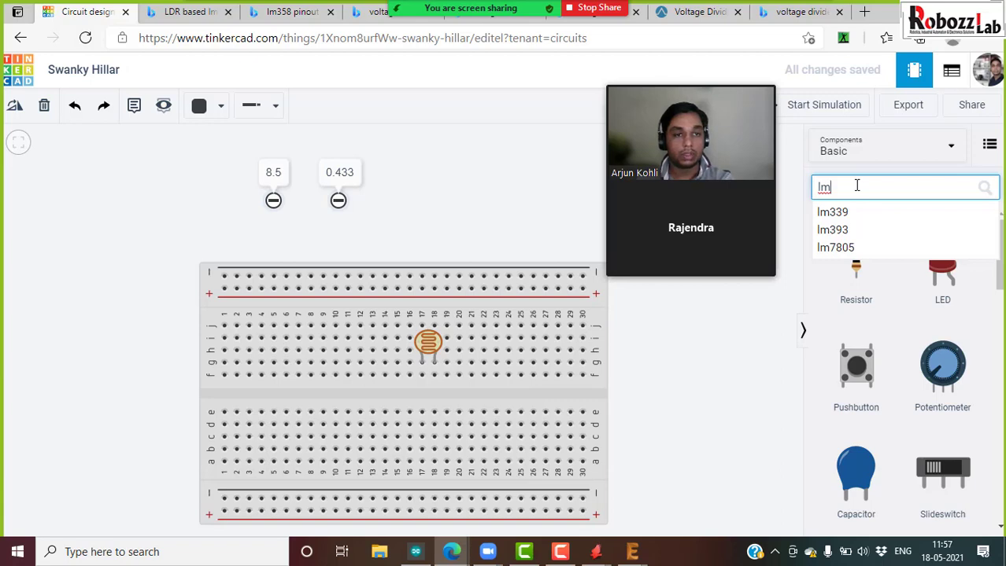
type("358")
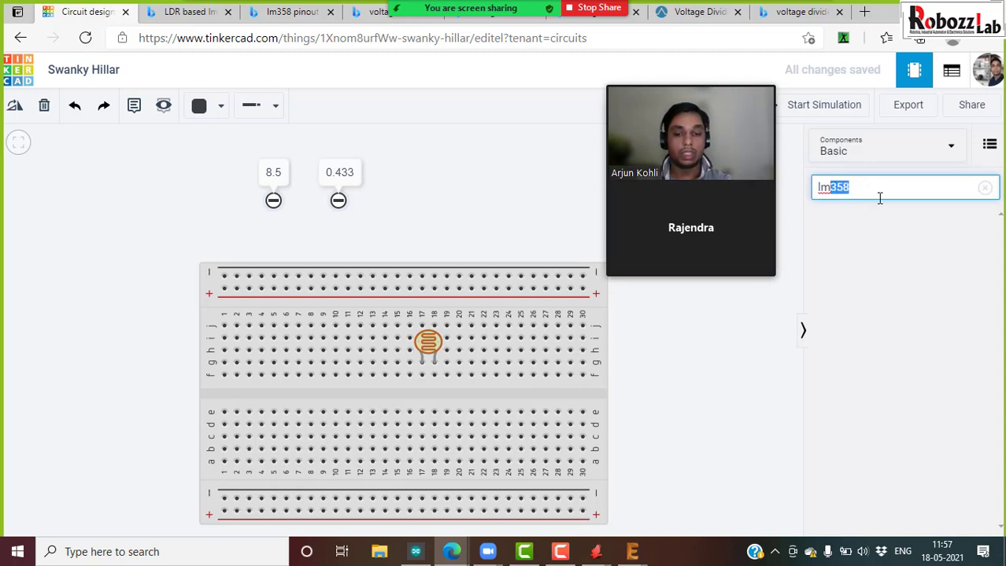
type("742")
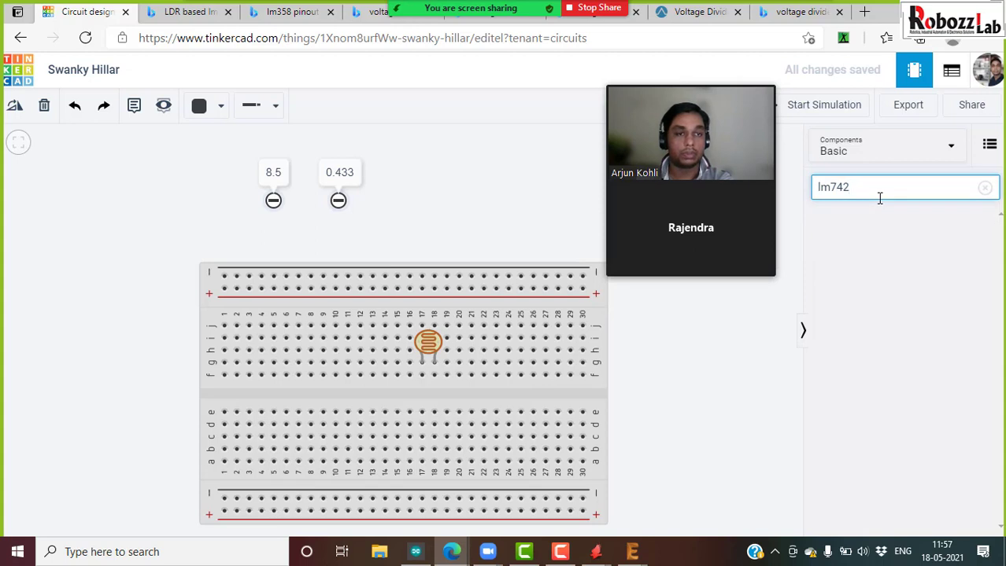
key("BackSpace")
type("1")
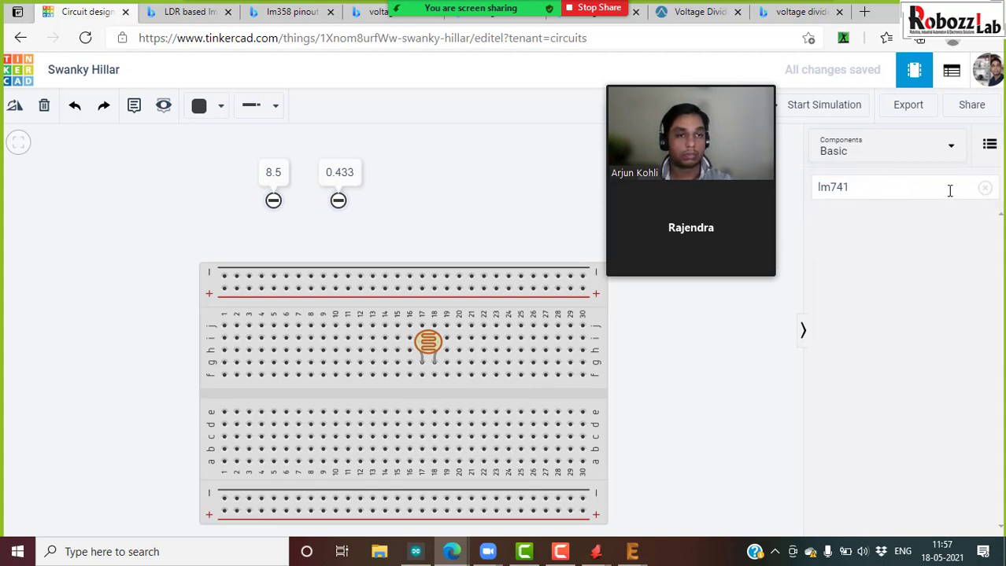
- Clear the search, switch the component library to show all components, and search it for lm358
left_click(984, 189)
scroll(937, 338, "down", 10)
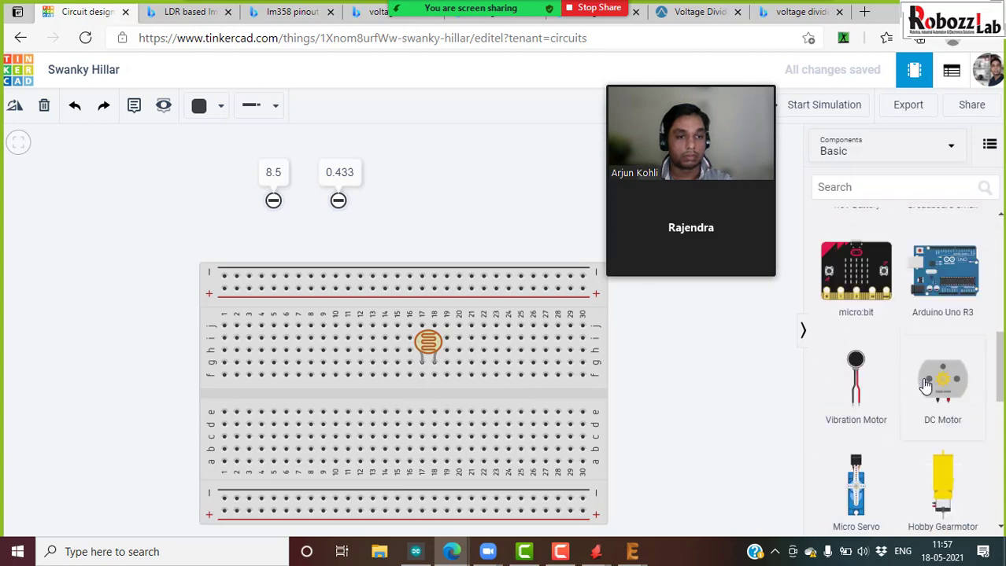
left_click(882, 148)
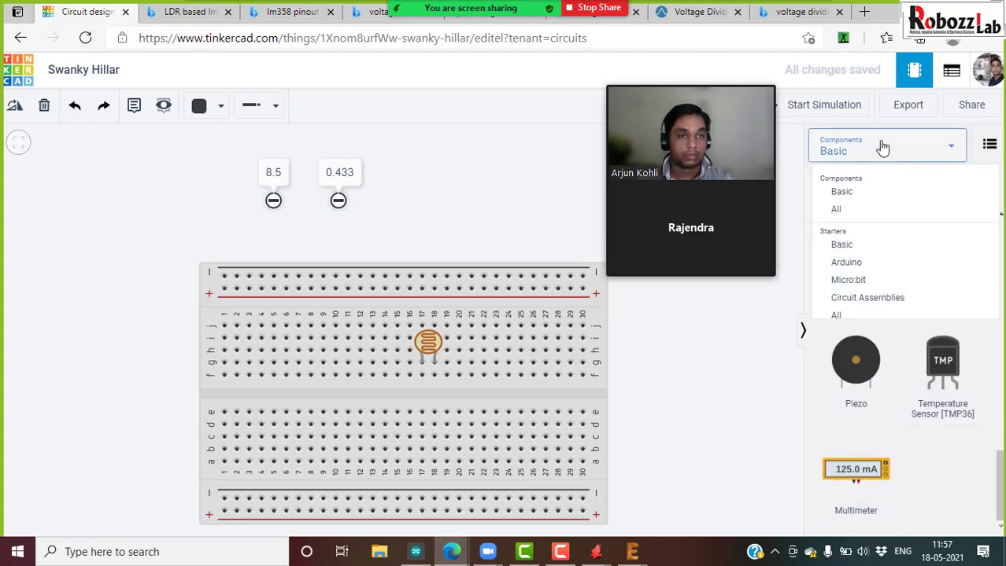
left_click(867, 209)
left_click(882, 188)
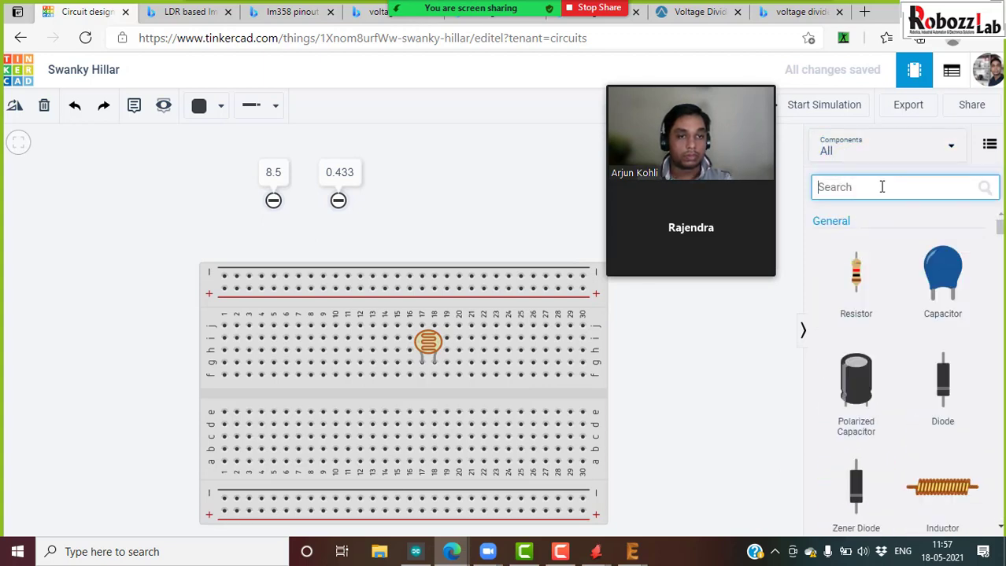
type("lm358")
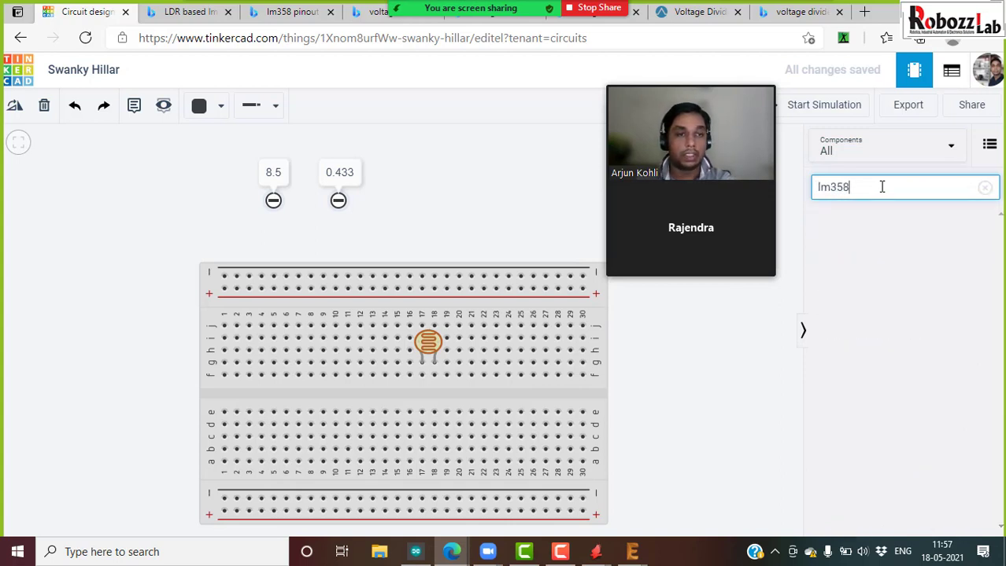
key("Return")
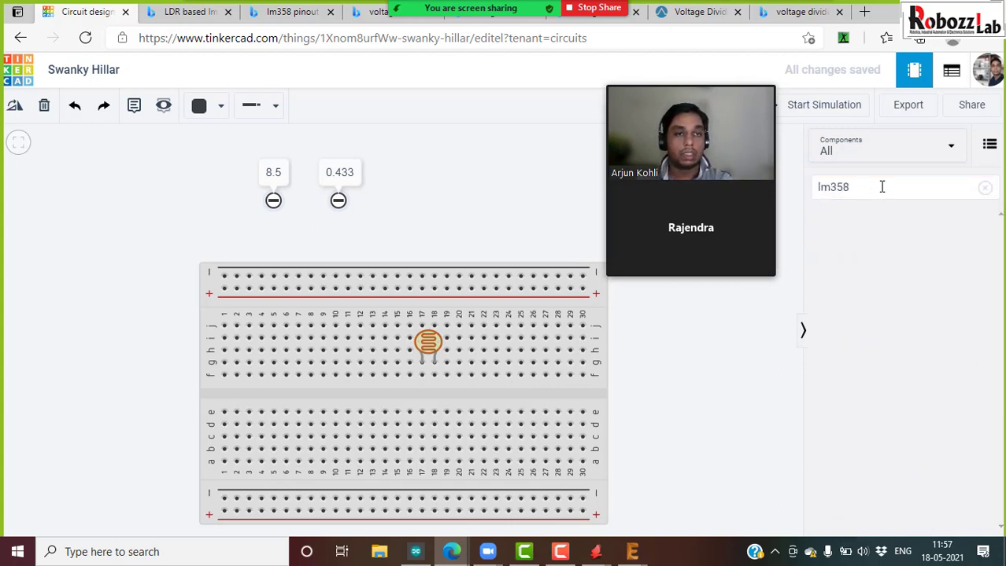
- Shorten the component search to lm3 to look for similar comparator ICs
left_click(882, 187)
key("BackSpace")
key("BackSpace")
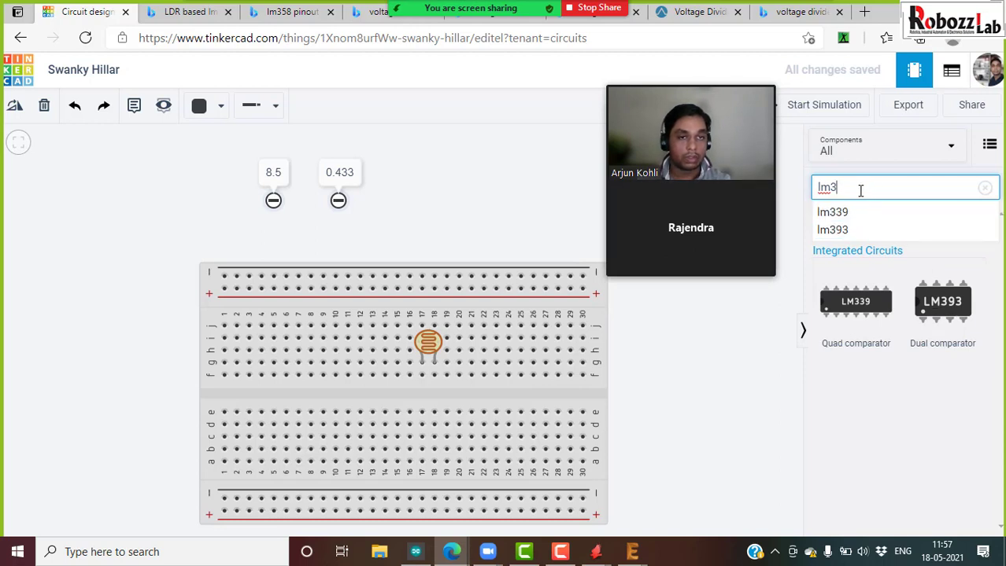
- Search the full component library for lm741, and clear the search
key("BackSpace")
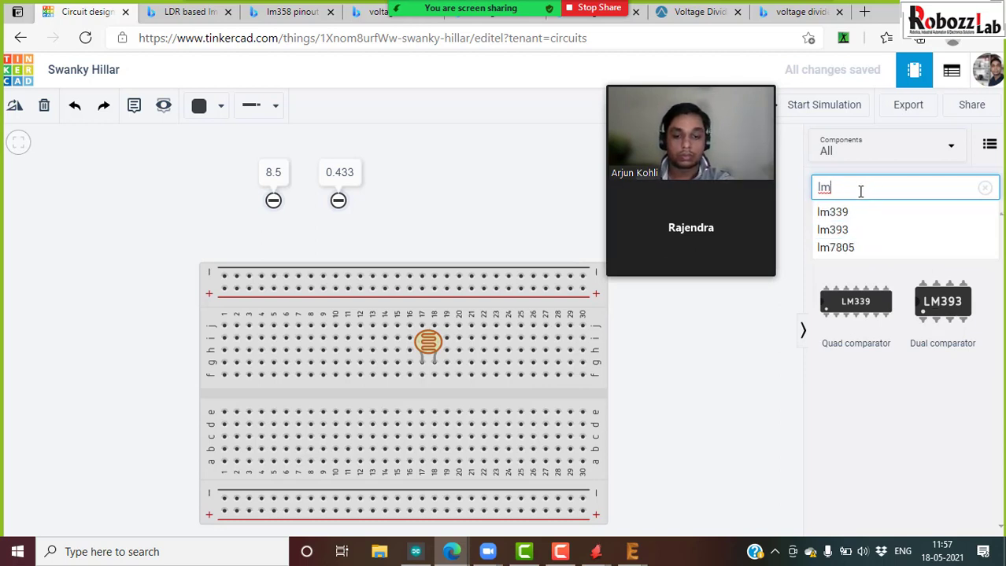
type("741")
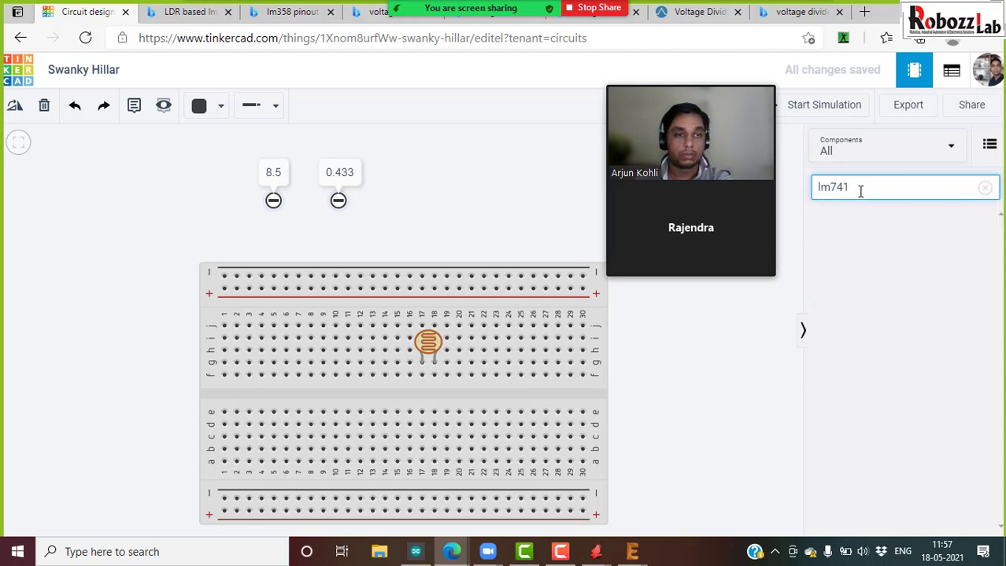
key("Return")
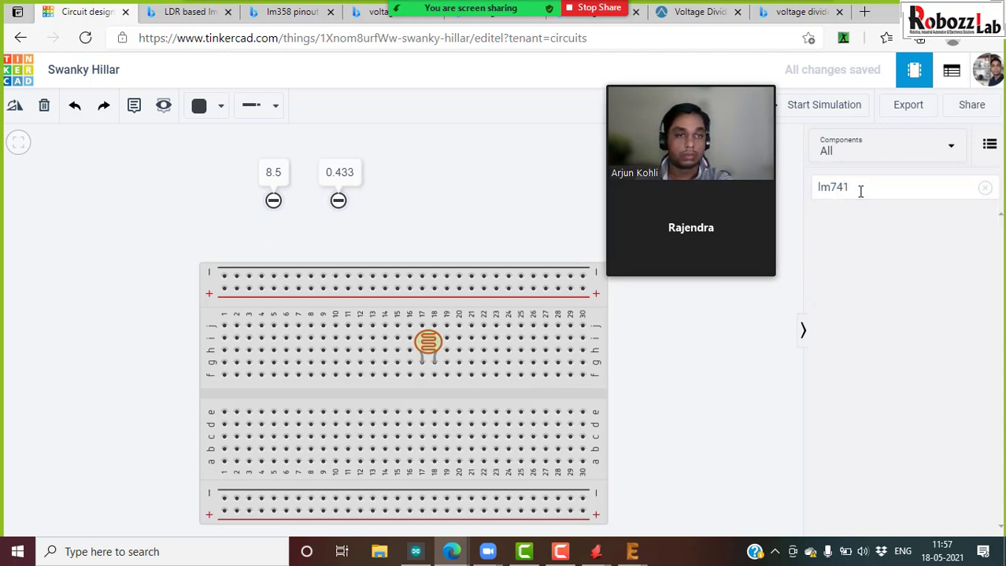
left_click(985, 188)
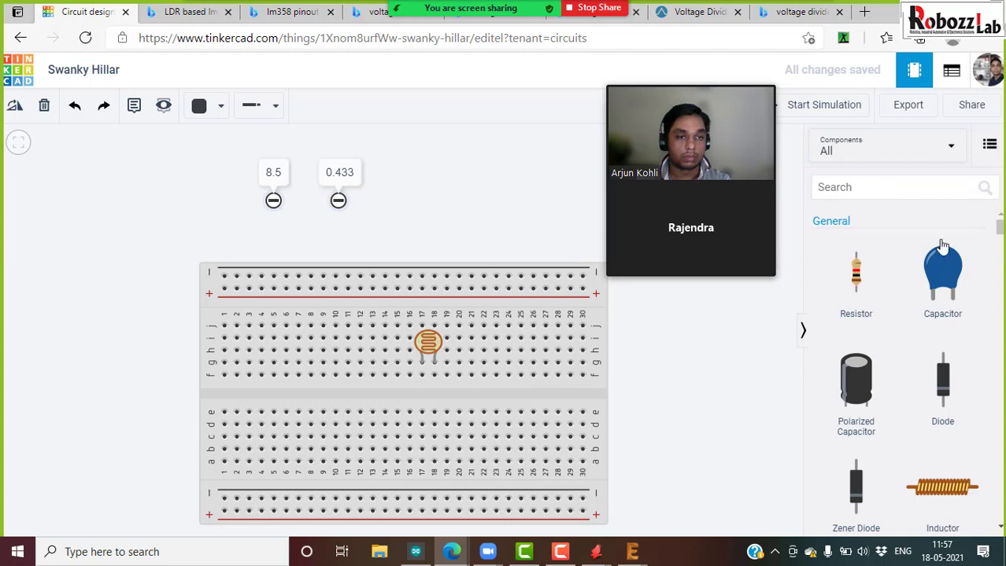
- Find the 741 Operational Amplifier with the search 741 and place it across the breadboard's centre gap at columns 7 to 10
left_click(842, 189)
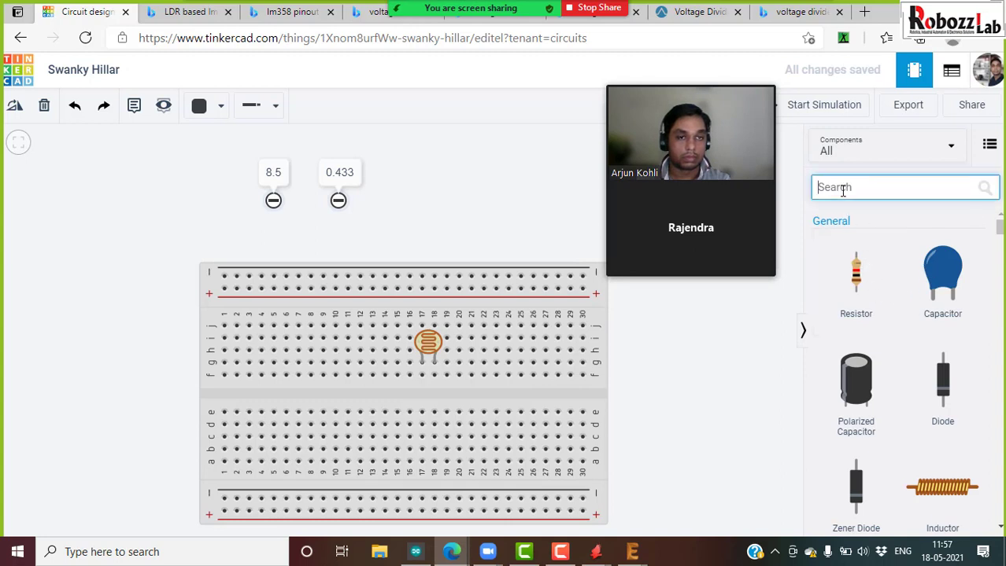
type("7")
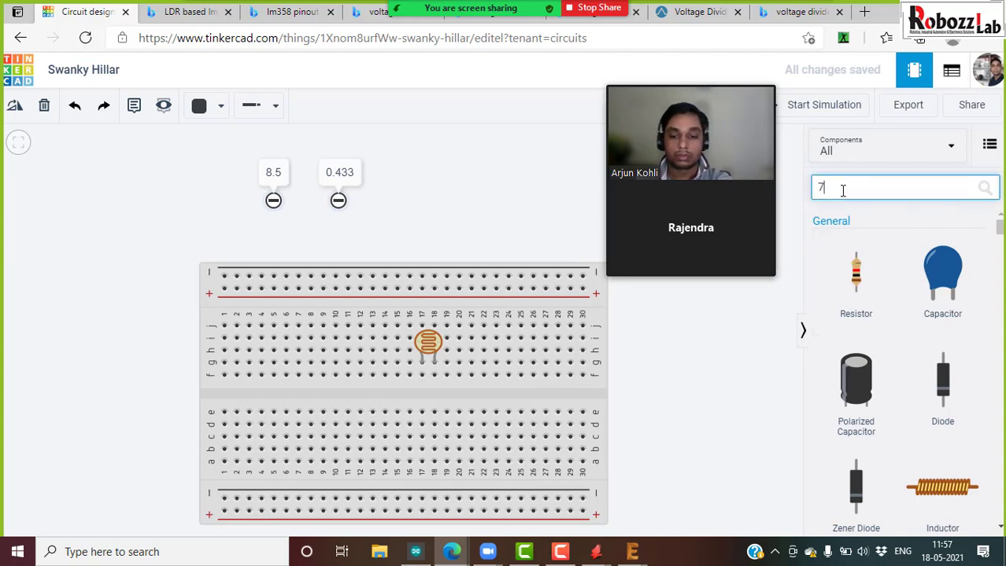
type("41")
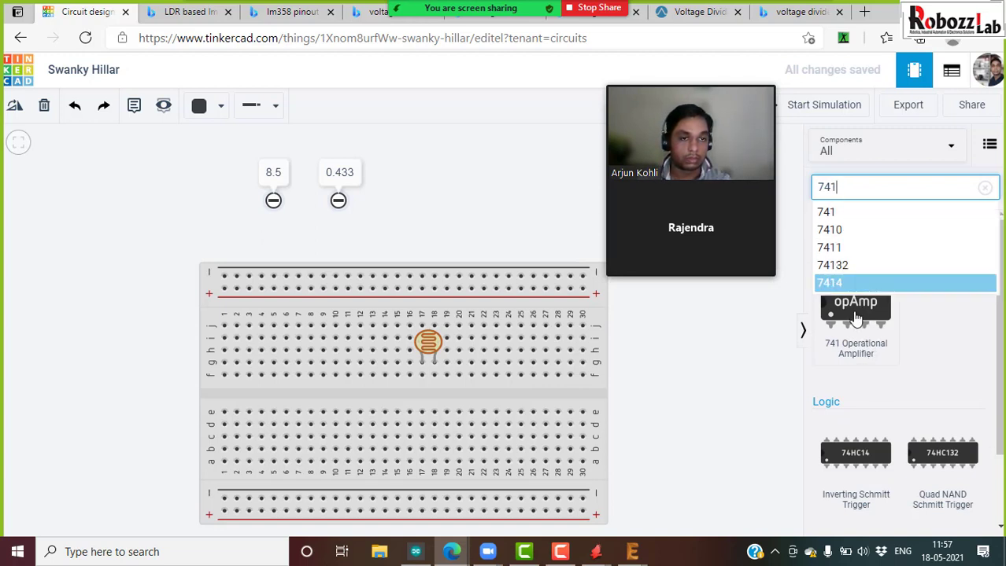
left_click_drag(854, 309, 354, 394)
scroll(291, 405, "up", 5)
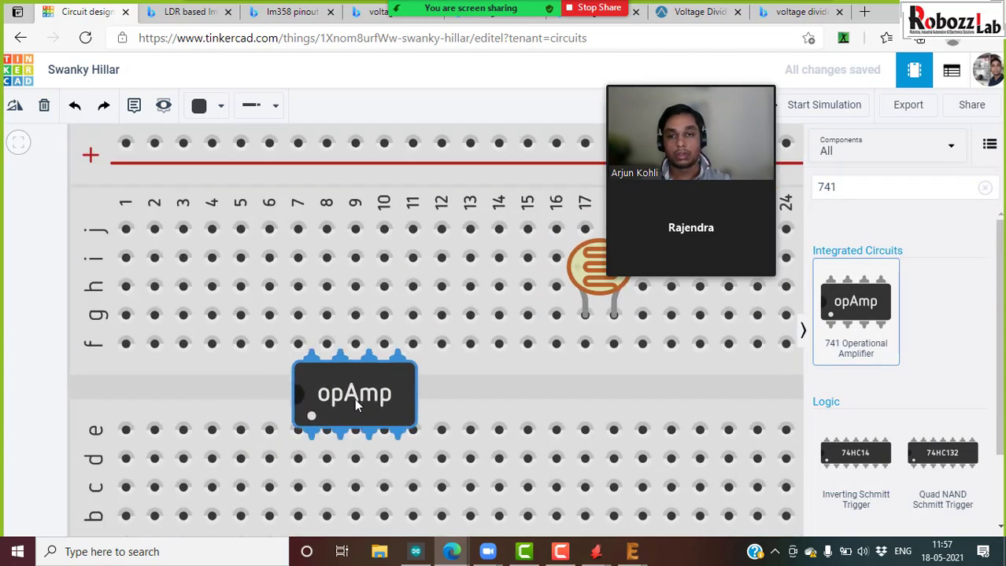
scroll(351, 326, "down", 2)
scroll(351, 327, "up", 2)
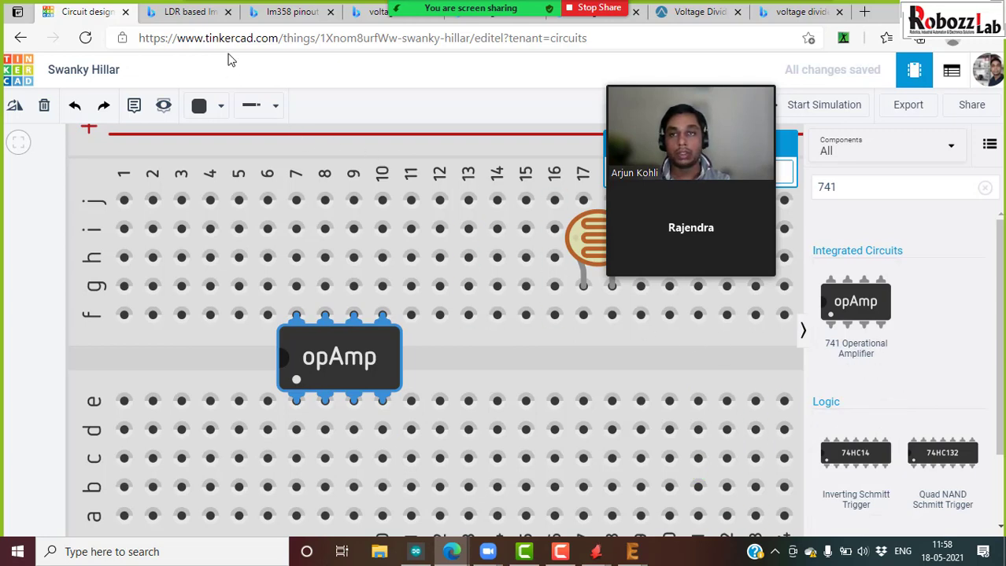
- Reuse the voltage divider image page to run a Bing web search for 741 op-amp
left_click(773, 13)
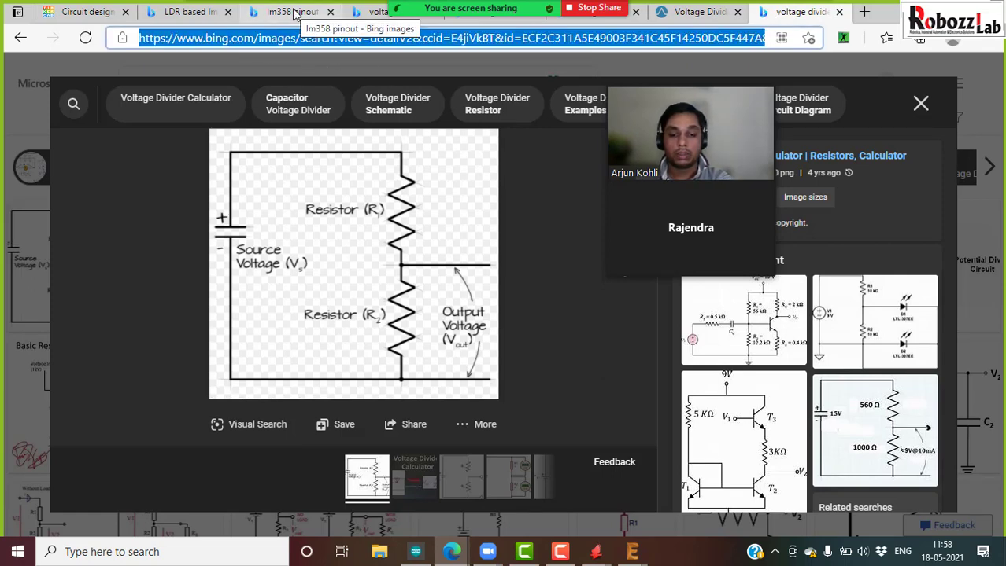
type("l")
key("BackSpace")
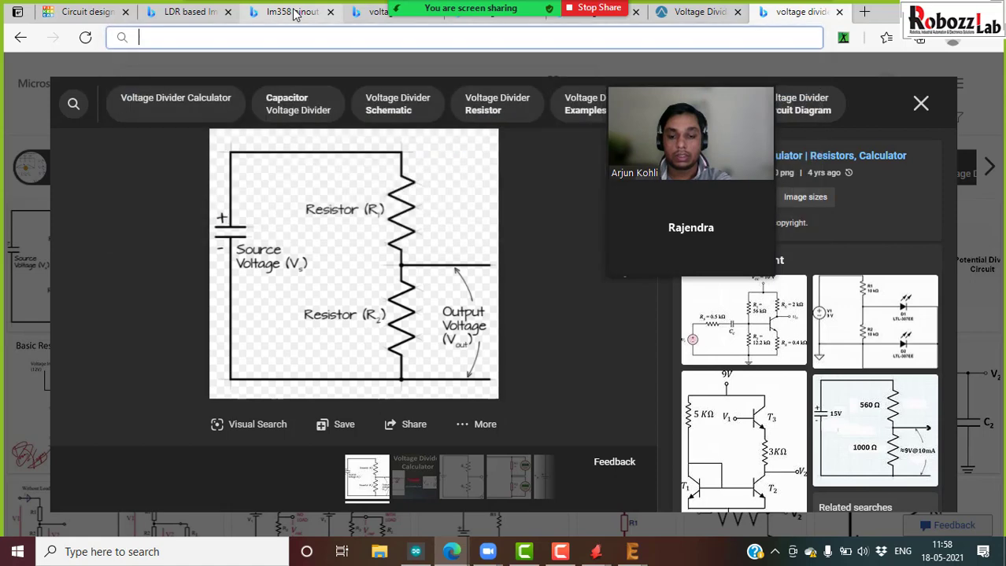
type("741")
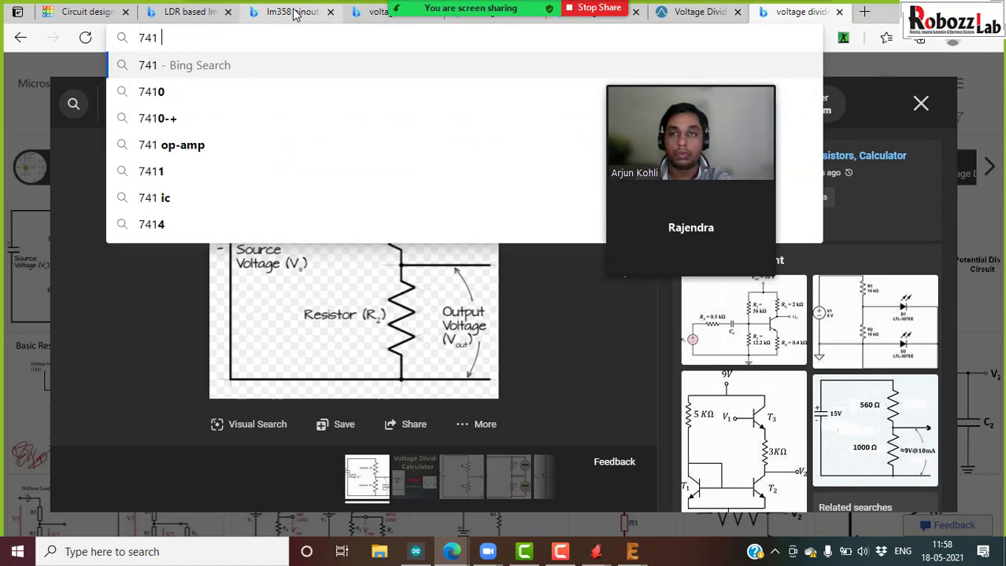
key("Down")
key("Return")
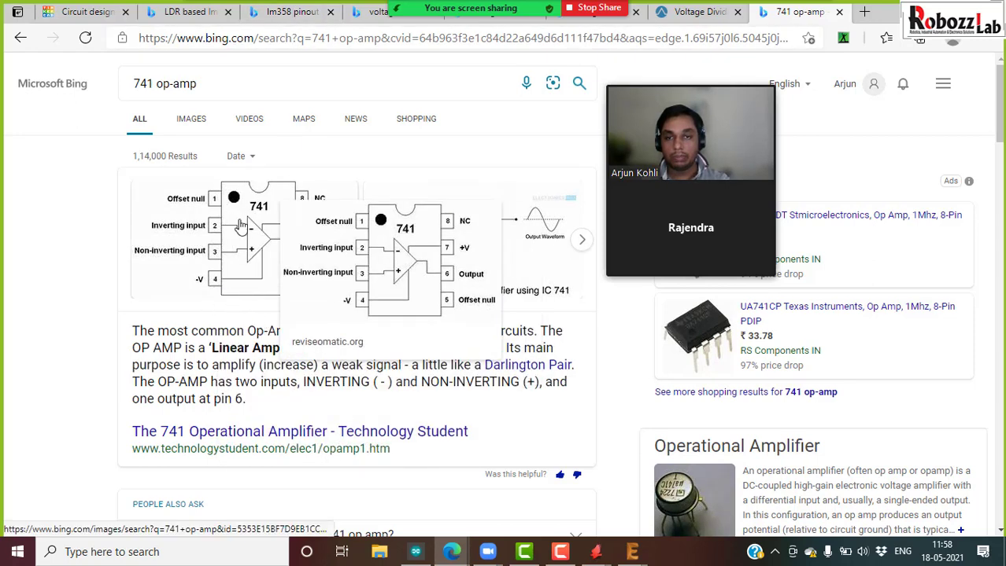
- Compare the placed op-amp with the 741 pinout, open the enlarged pin diagram, and return to the Tinkercad circuit
left_click(78, 14)
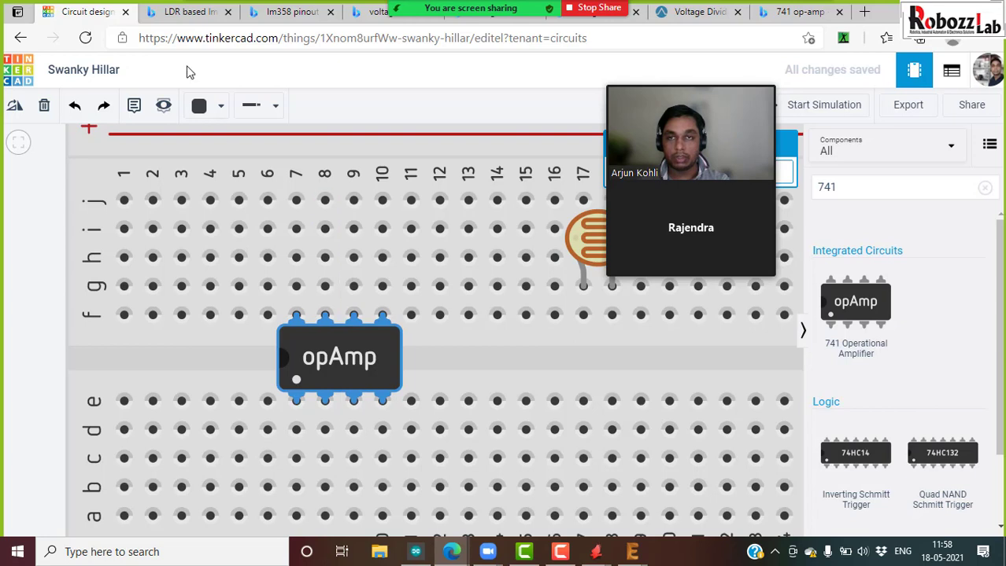
left_click(783, 18)
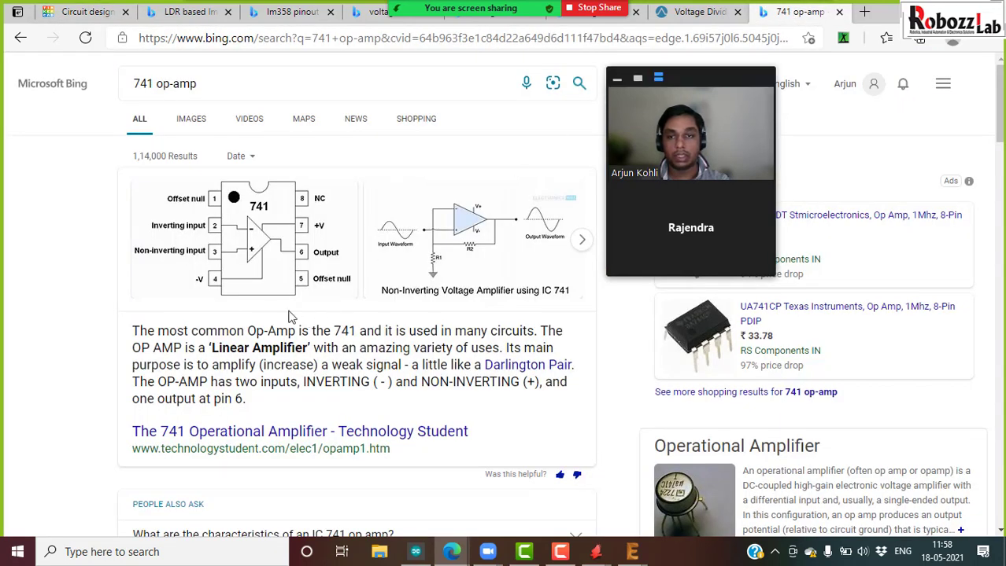
mouse_move(228, 263)
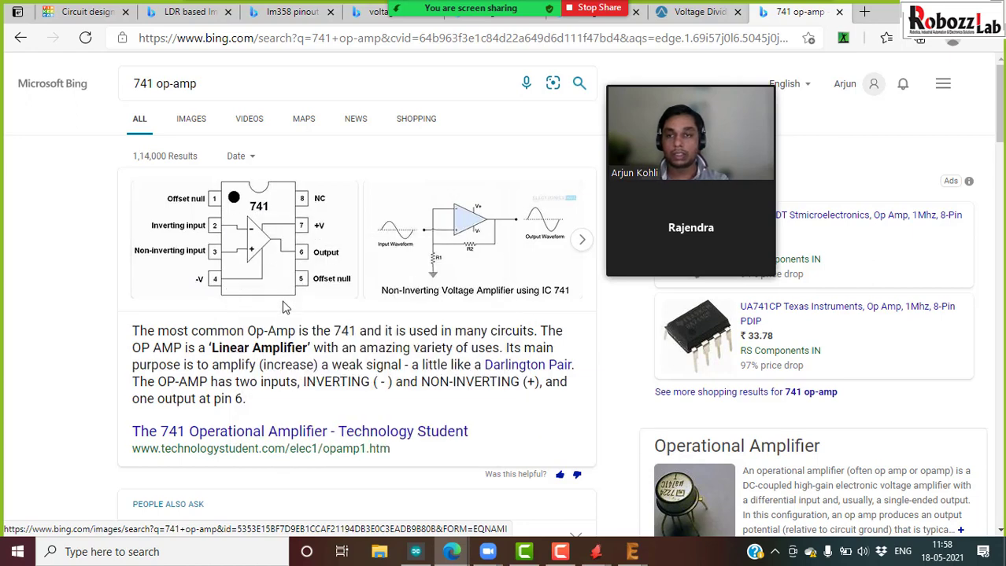
mouse_move(264, 297)
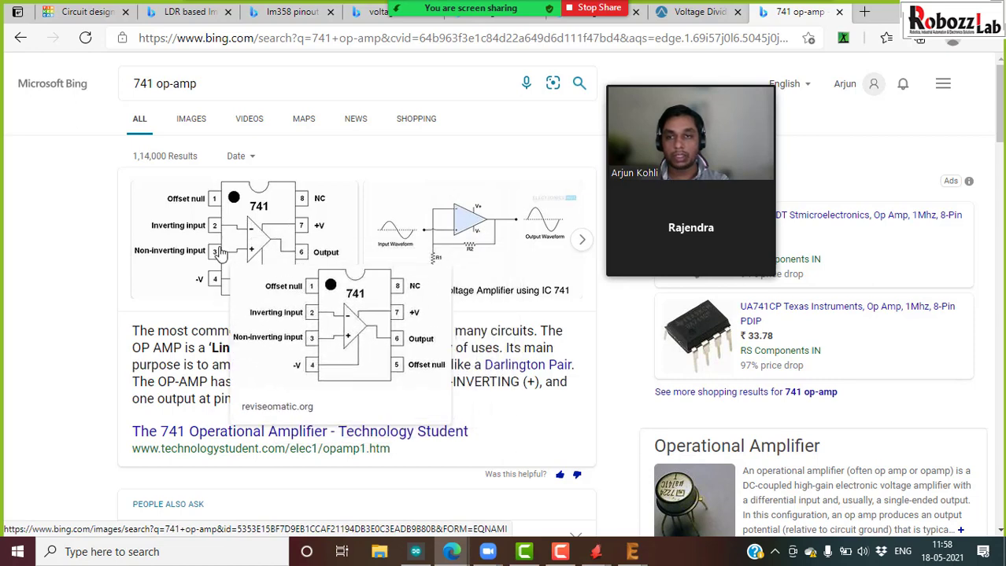
left_click(248, 269)
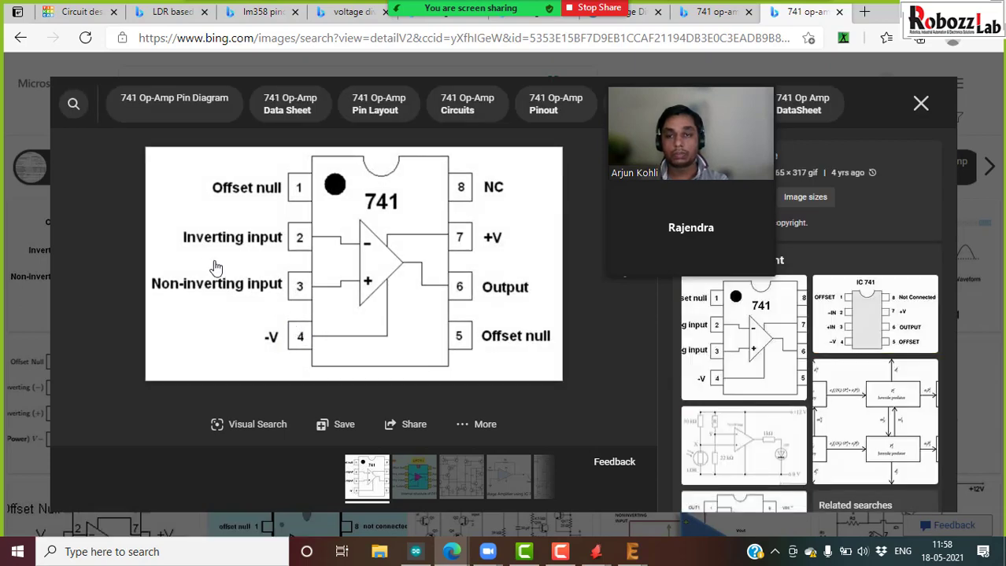
left_click(71, 14)
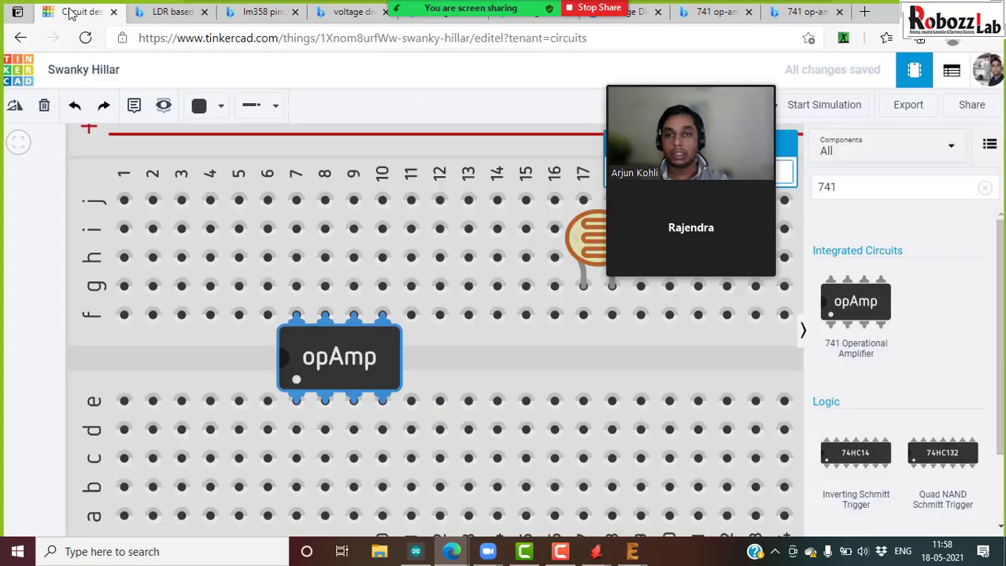
- Move the op-amp to breadboard columns 13–16 and the photoresistor to row b, columns 3 and 4
scroll(395, 272, "down", 2)
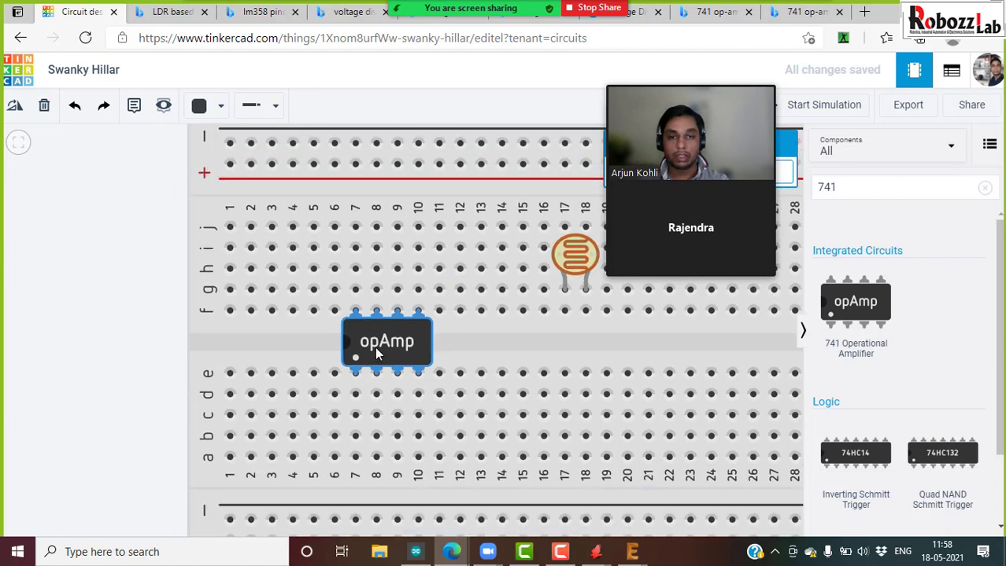
left_click_drag(376, 354, 502, 354)
left_click_drag(570, 259, 268, 268)
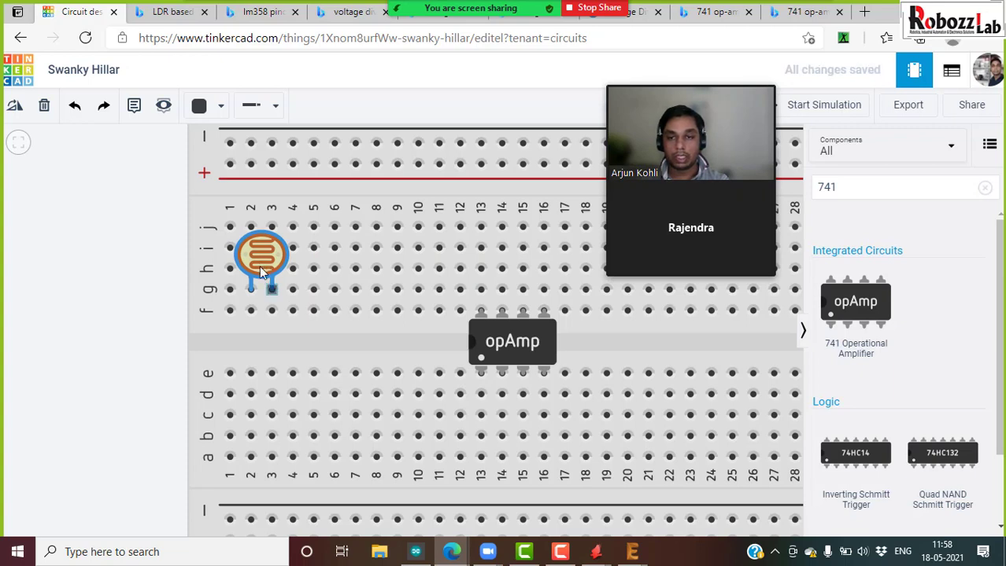
left_click_drag(261, 272, 274, 406)
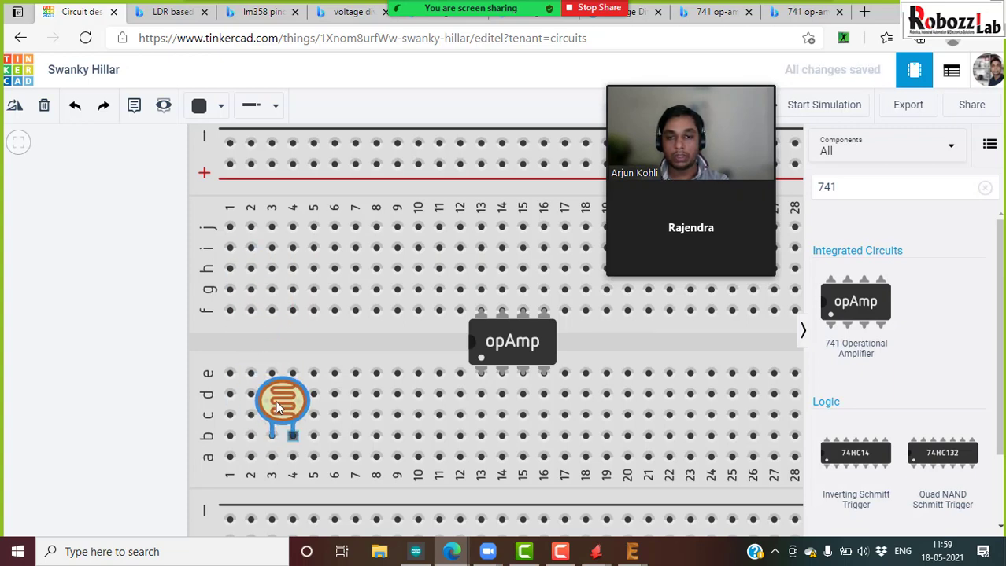
- Clear the component search and place a resistor across the breadboard's centre gap in column 4, from row g to row e
left_click(985, 189)
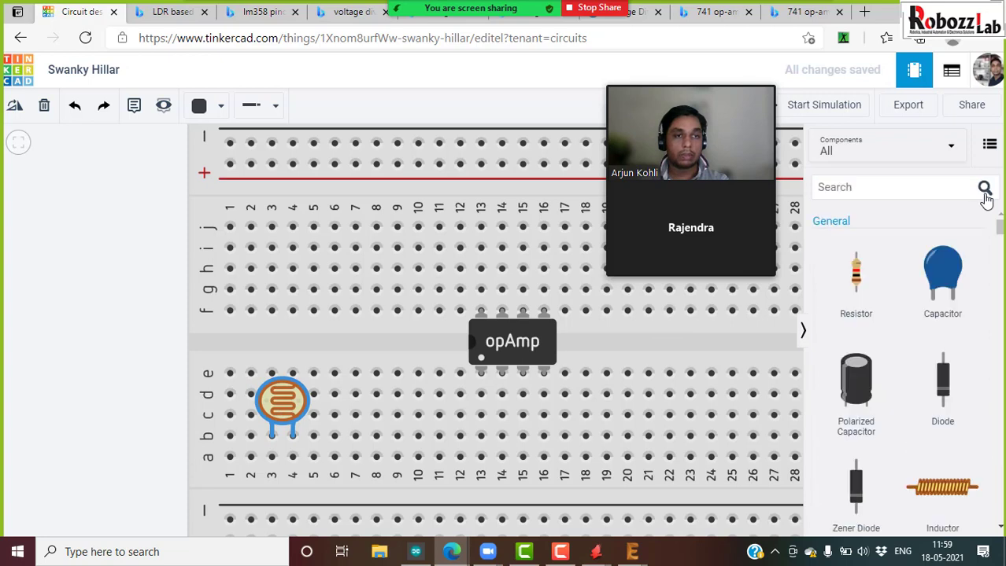
left_click_drag(729, 75, 109, 42)
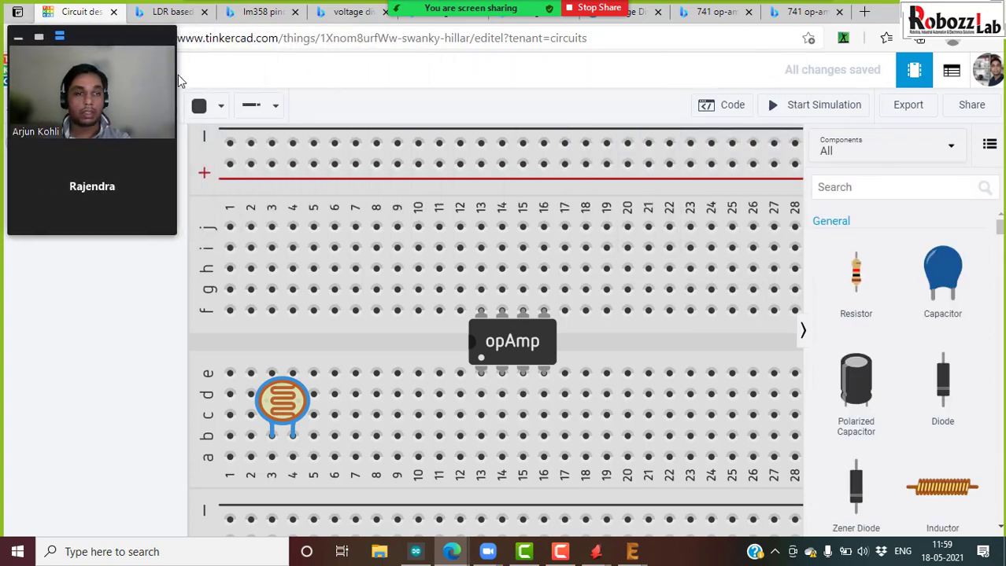
left_click_drag(853, 274, 290, 337)
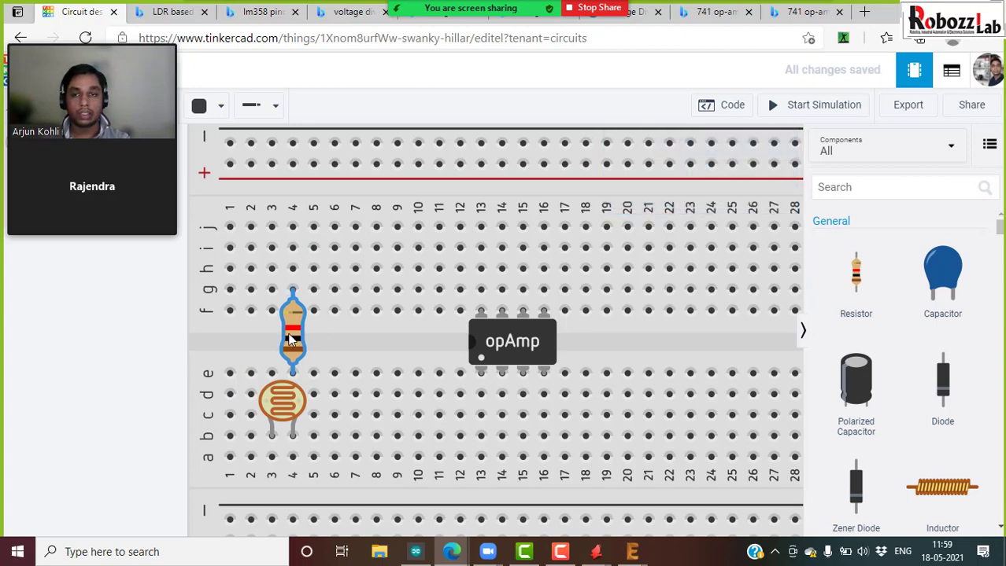
scroll(47, 355, "down", 5)
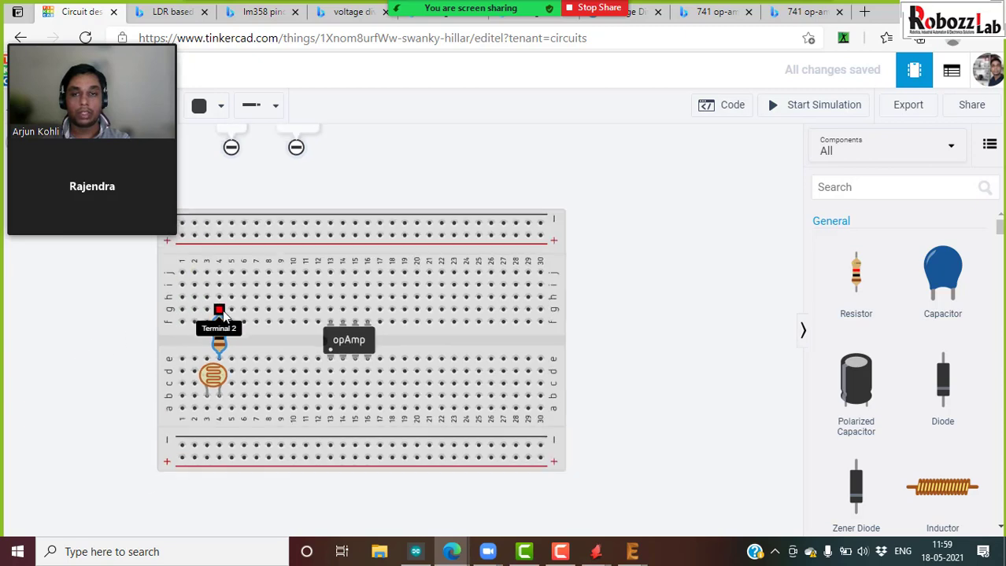
left_click(636, 260)
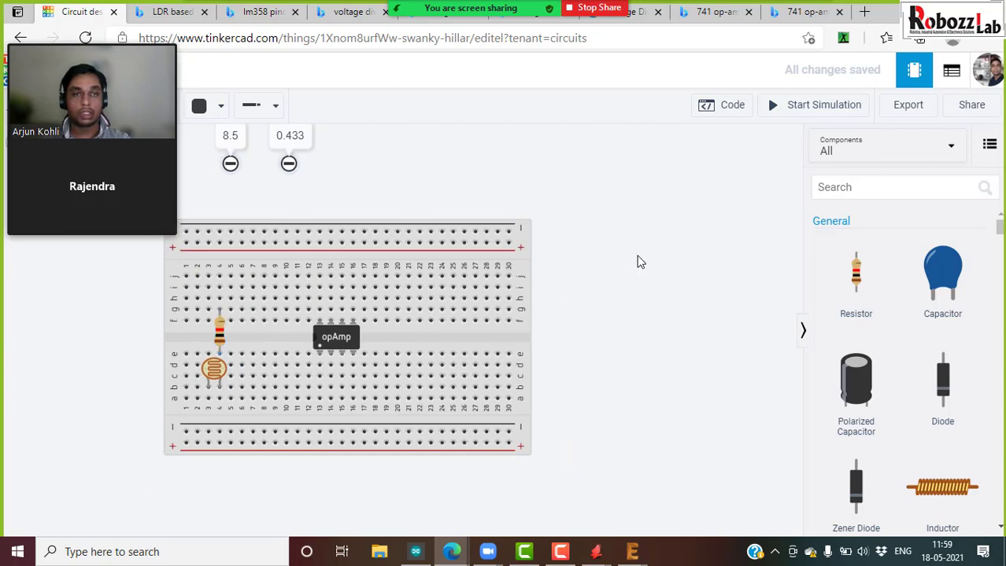
- Set the new resistor's resistance to 10 kΩ
left_click(223, 340)
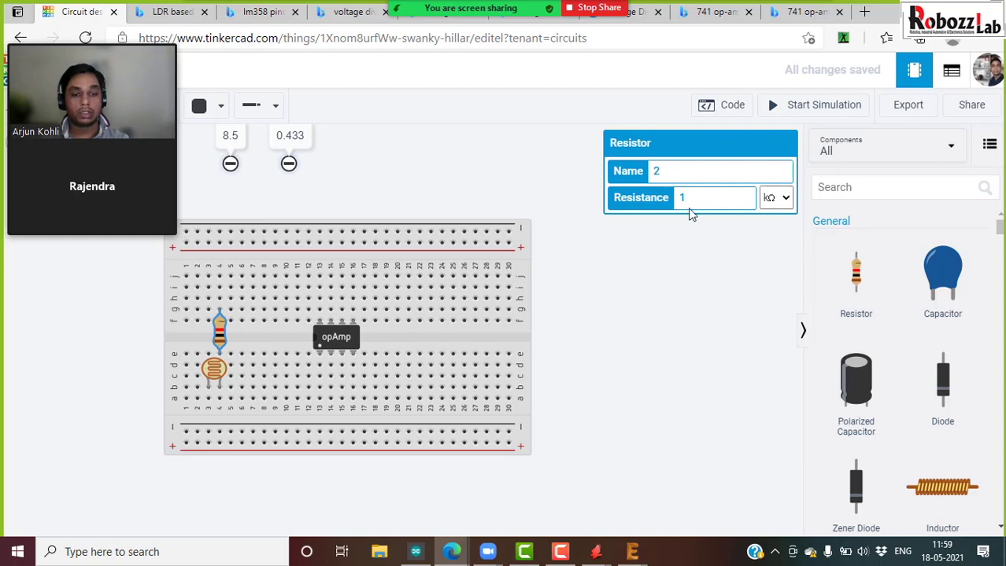
type("0")
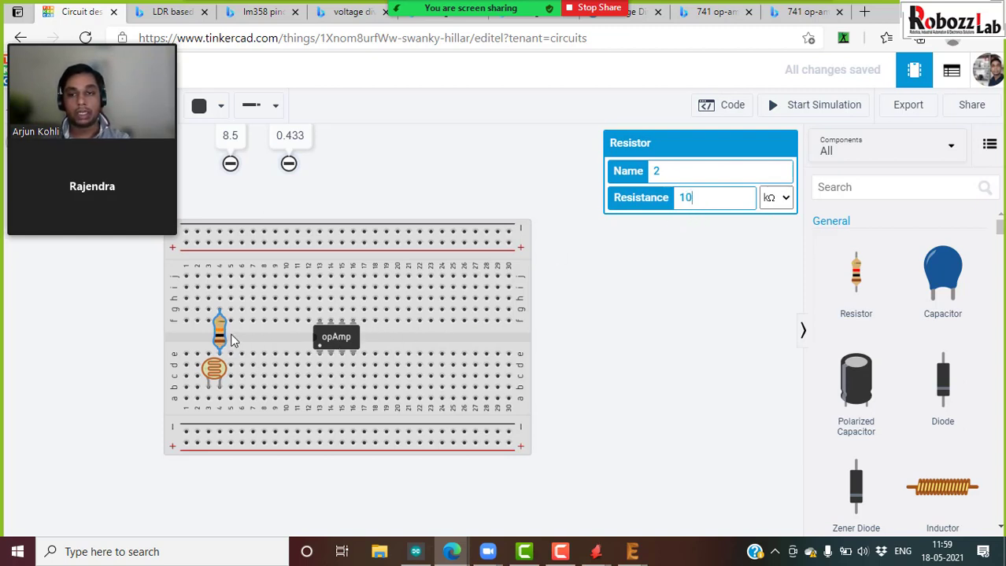
left_click(727, 285)
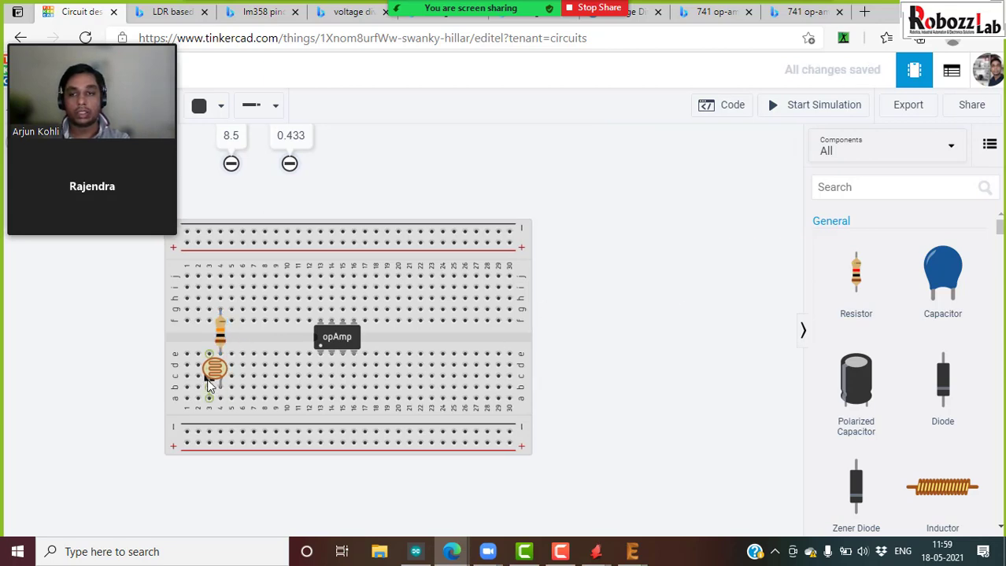
- Browse the full component library, then limit it to the Basic components
scroll(213, 367, "up", 2)
scroll(266, 308, "up", 2)
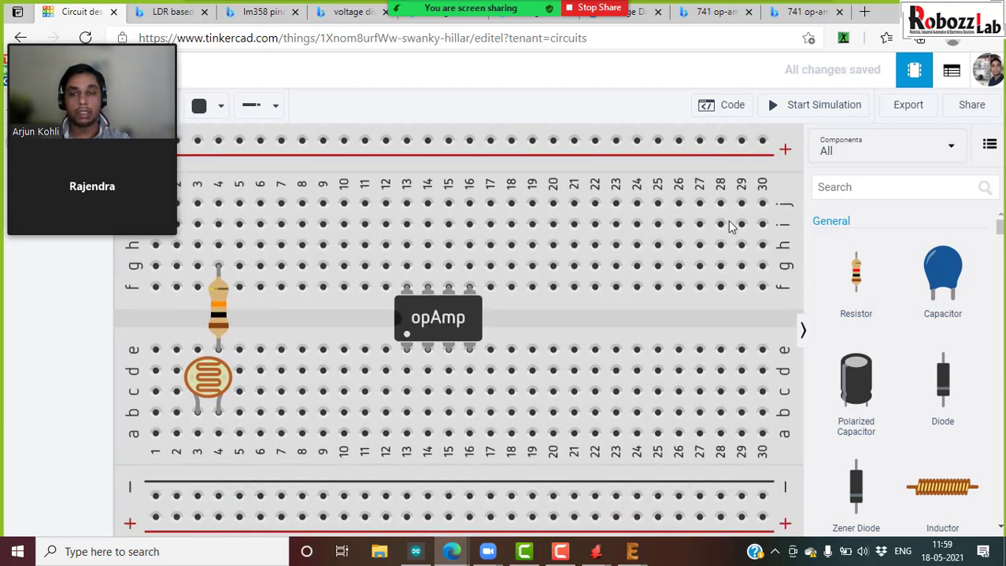
scroll(731, 229, "down", 2)
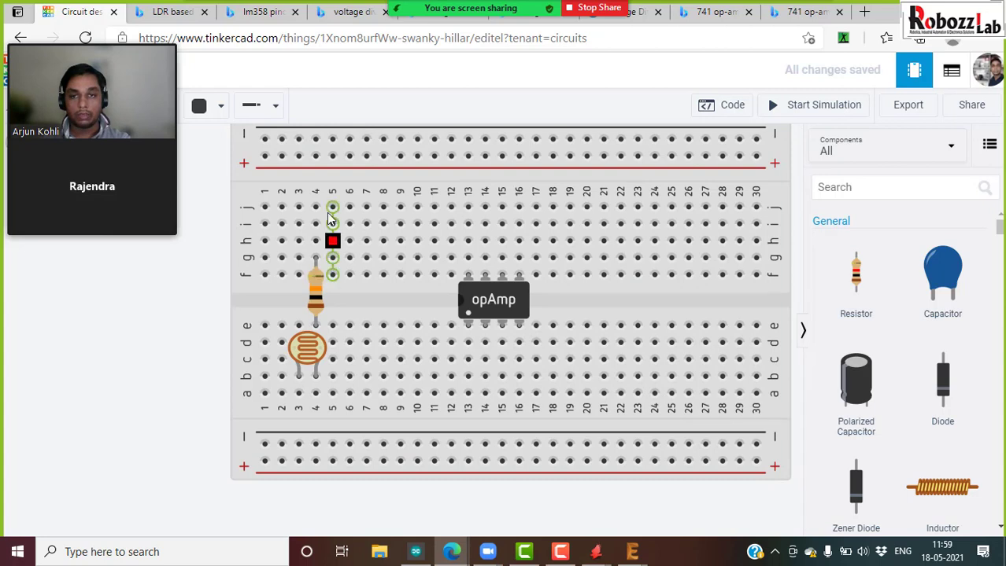
scroll(389, 225, "down", 2)
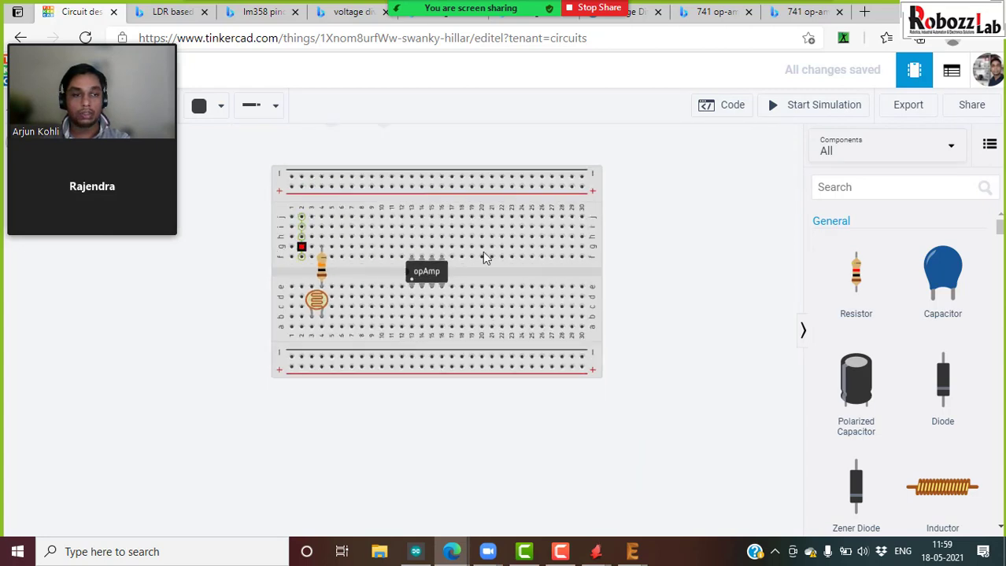
scroll(871, 356, "down", 4)
scroll(871, 357, "down", 10)
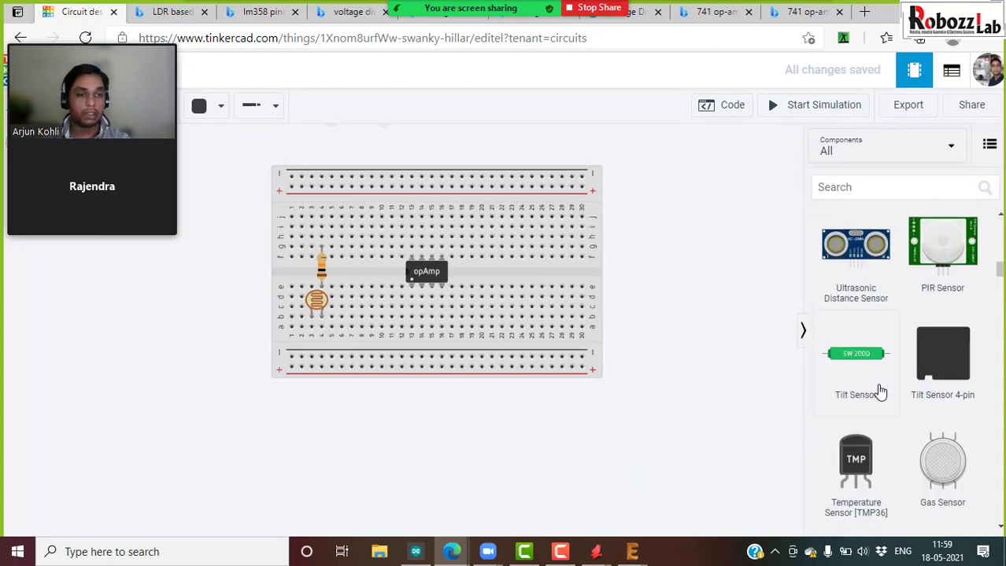
scroll(882, 404, "down", 3)
scroll(880, 378, "up", 3)
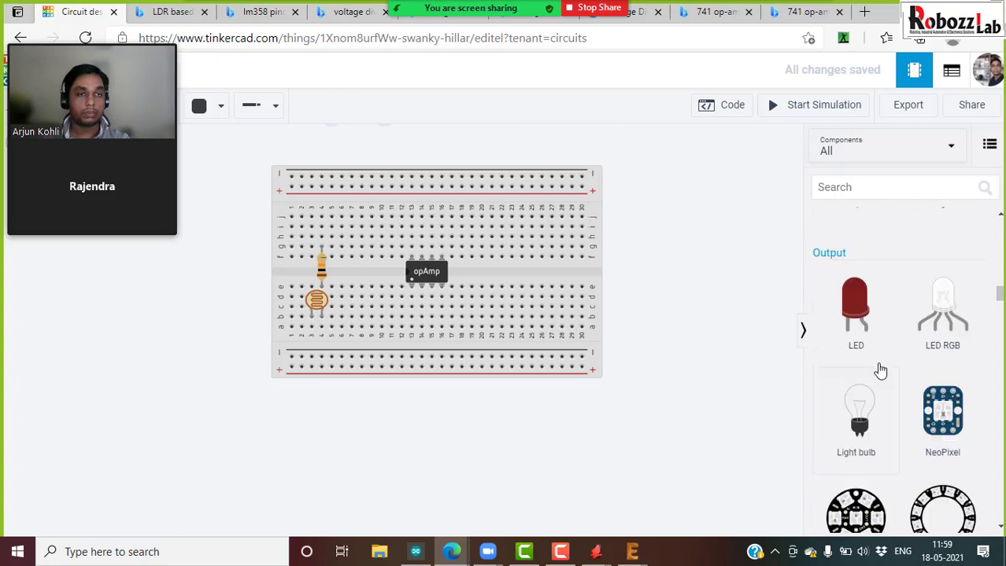
left_click(948, 163)
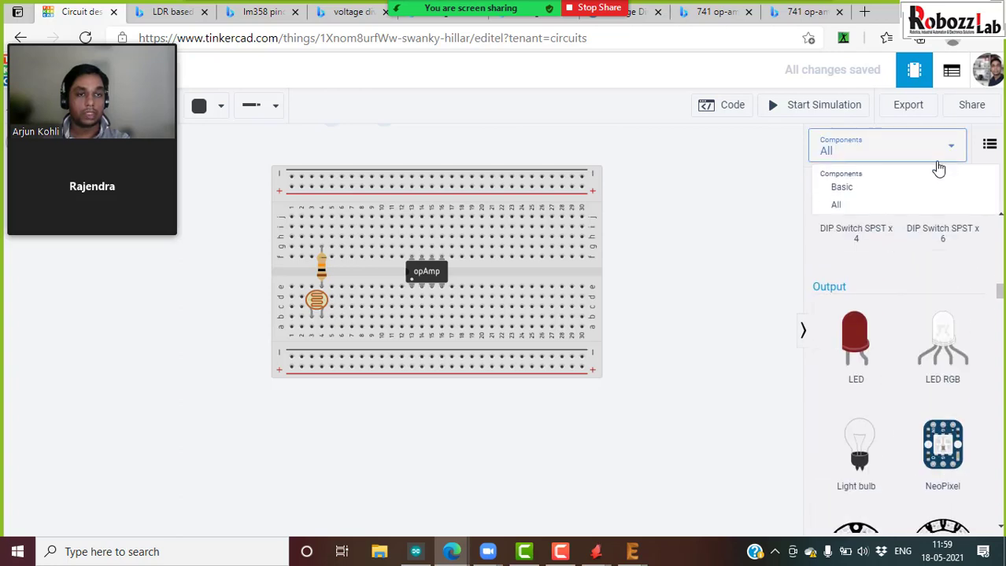
left_click(890, 194)
- Place a 9V battery beside the breadboard with its terminals plugged into the upper power rails at column 30
scroll(933, 437, "down", 10)
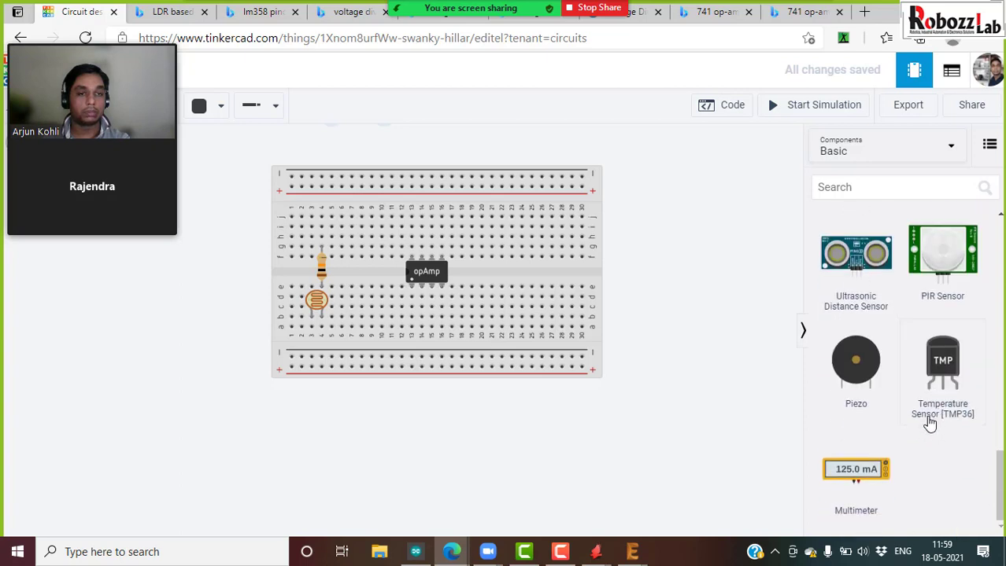
scroll(932, 392, "up", 10)
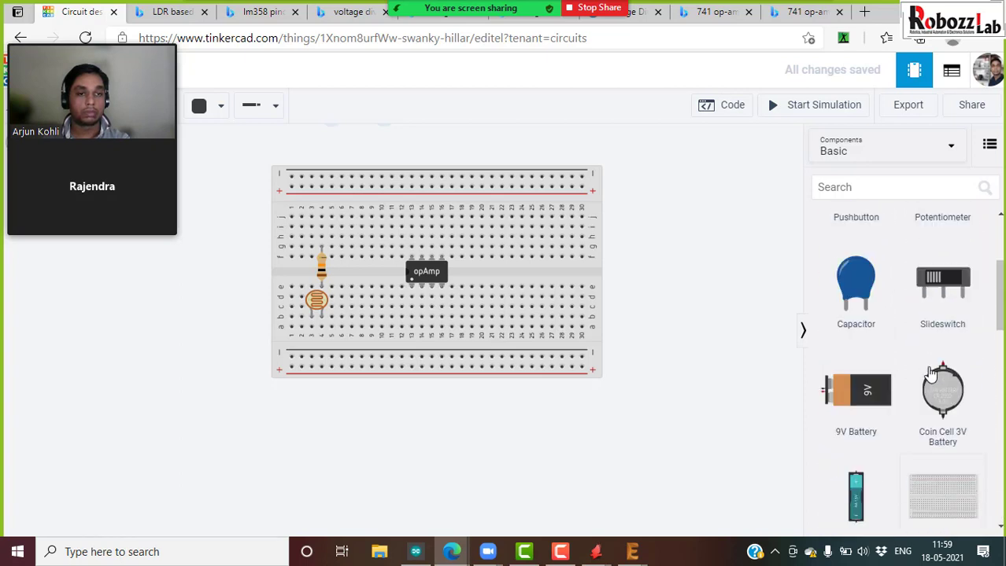
scroll(928, 379, "down", 2)
left_click_drag(711, 223, 586, 181)
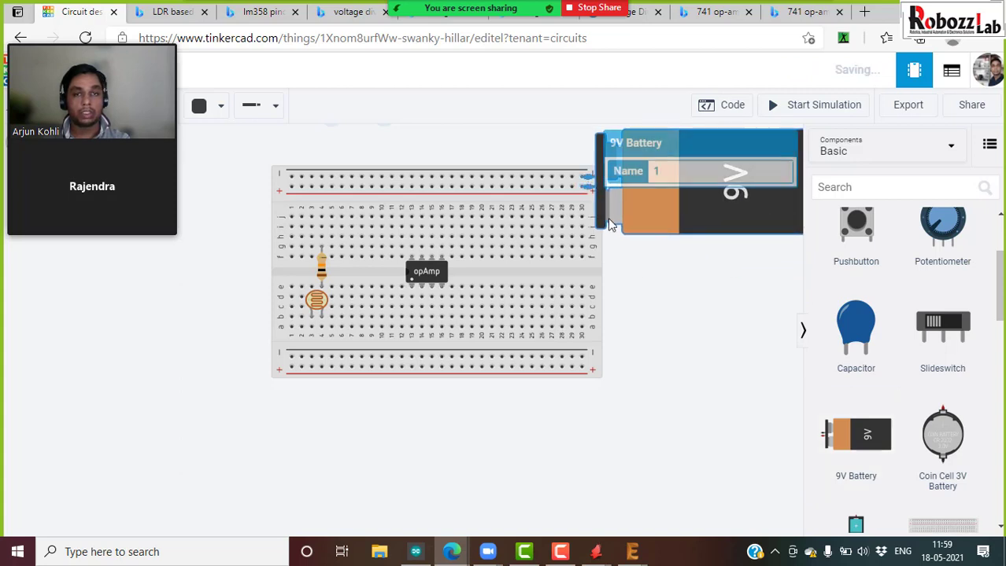
left_click(691, 301)
- Place a multimeter in Voltage mode above the breadboard
scroll(480, 339, "down", 1)
scroll(617, 172, "up", 1)
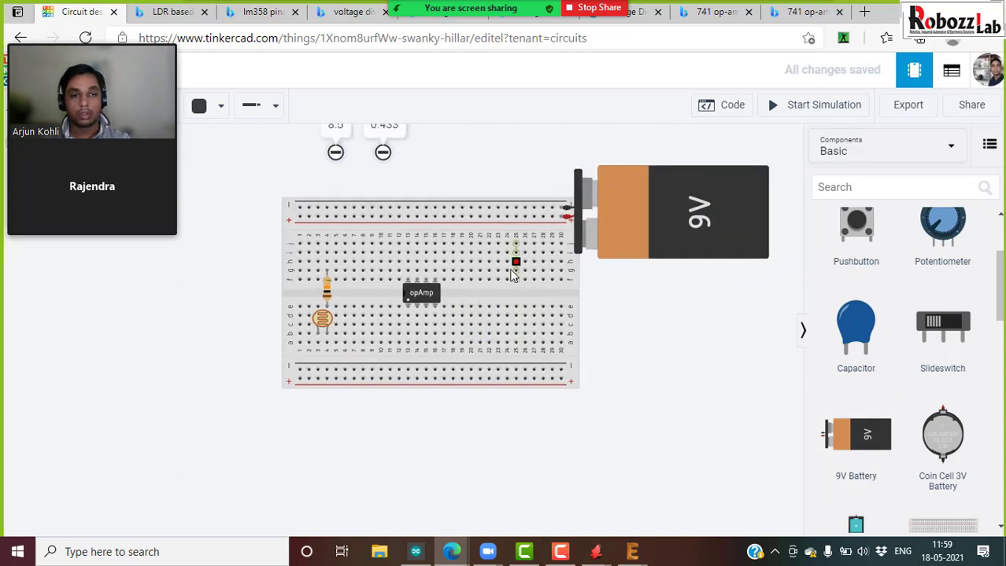
scroll(504, 325, "down", 2)
scroll(913, 446, "down", 10)
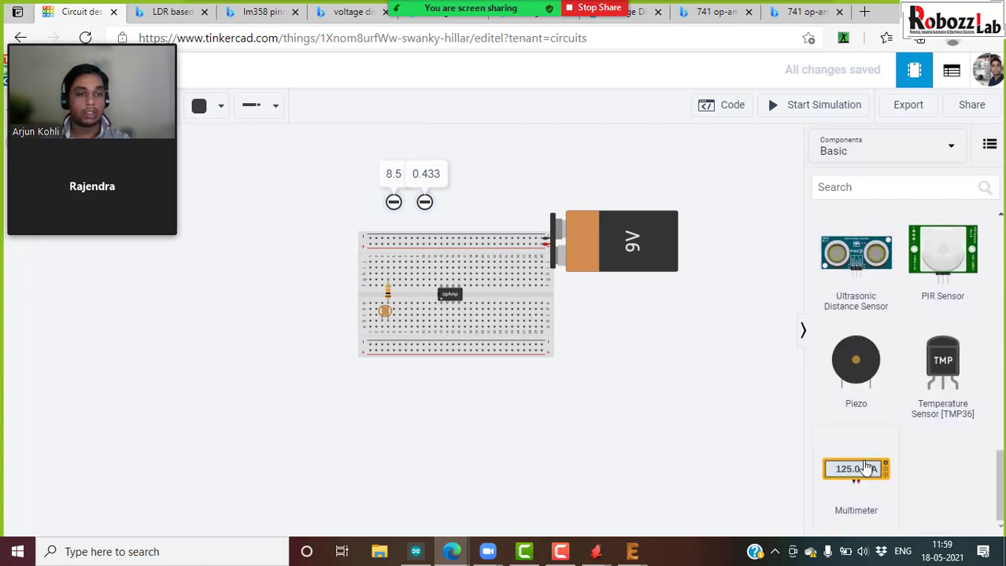
left_click_drag(856, 472, 486, 198)
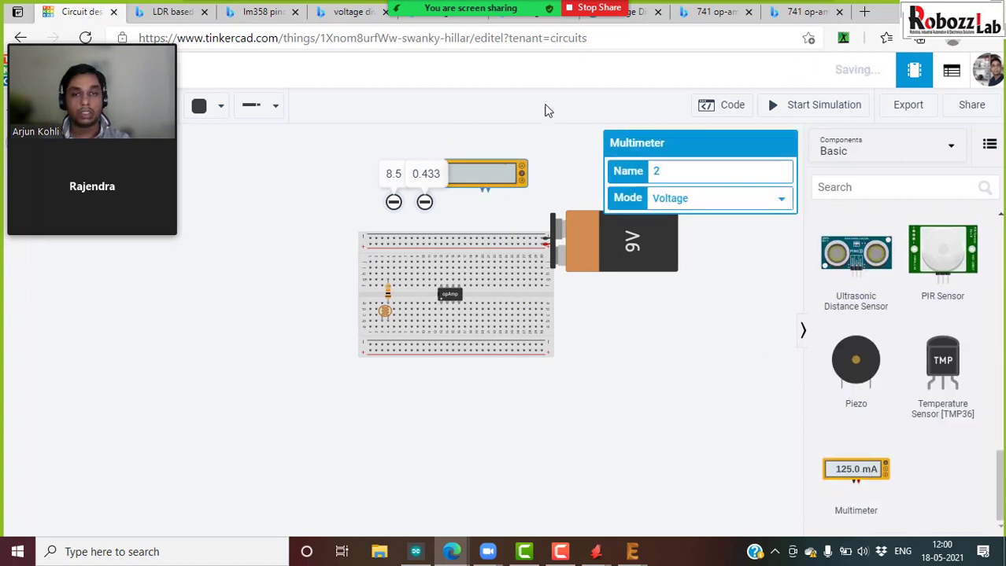
scroll(519, 189, "up", 4)
left_click(430, 234)
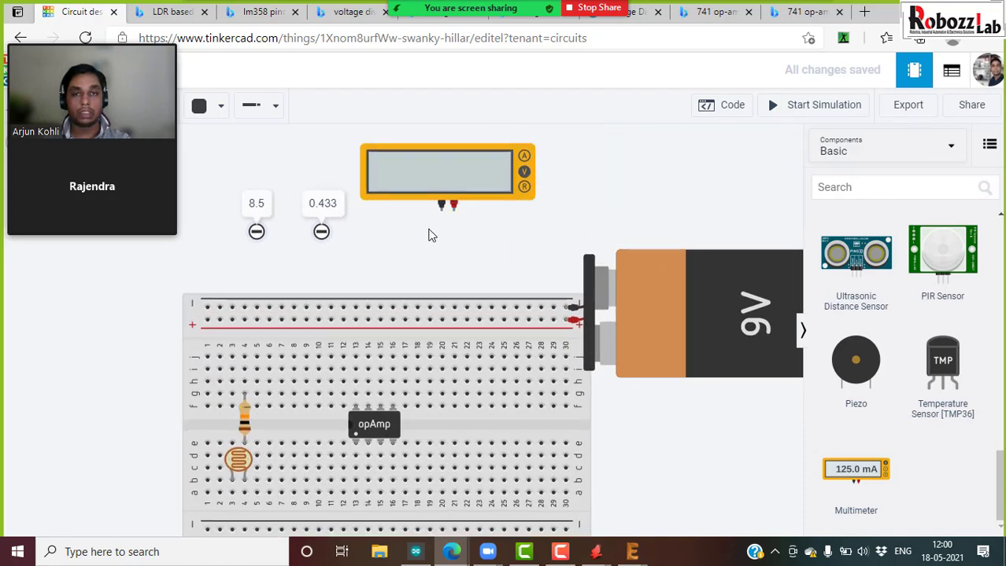
- Wire the multimeter's positive terminal to the upper positive rail at column 21 and colour the wire red
left_click(454, 208)
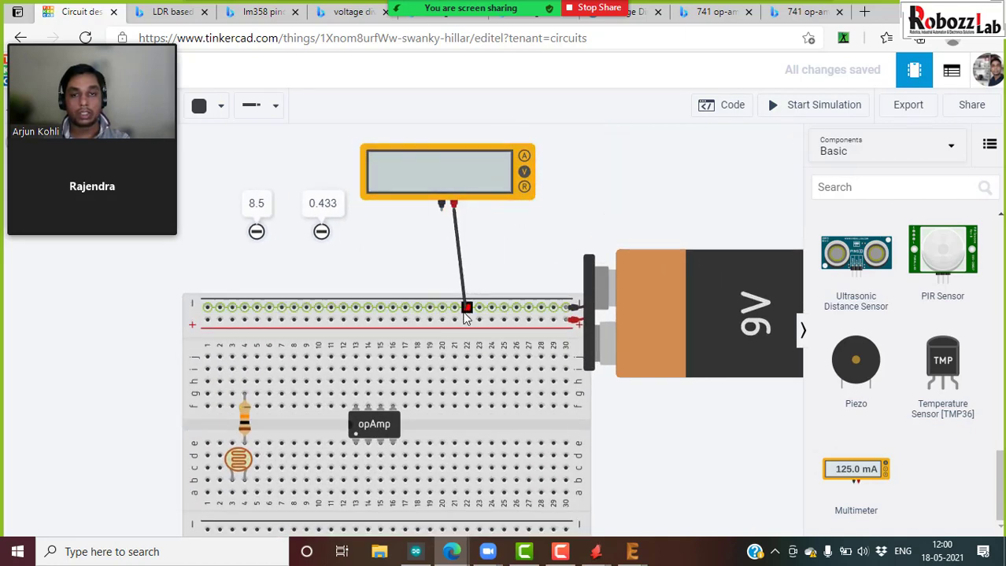
left_click(454, 320)
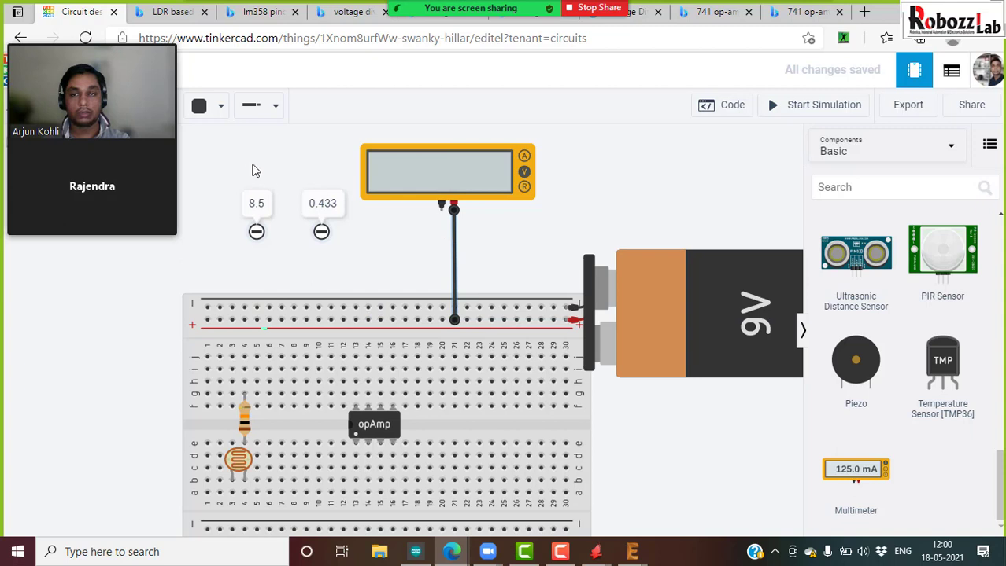
left_click(221, 105)
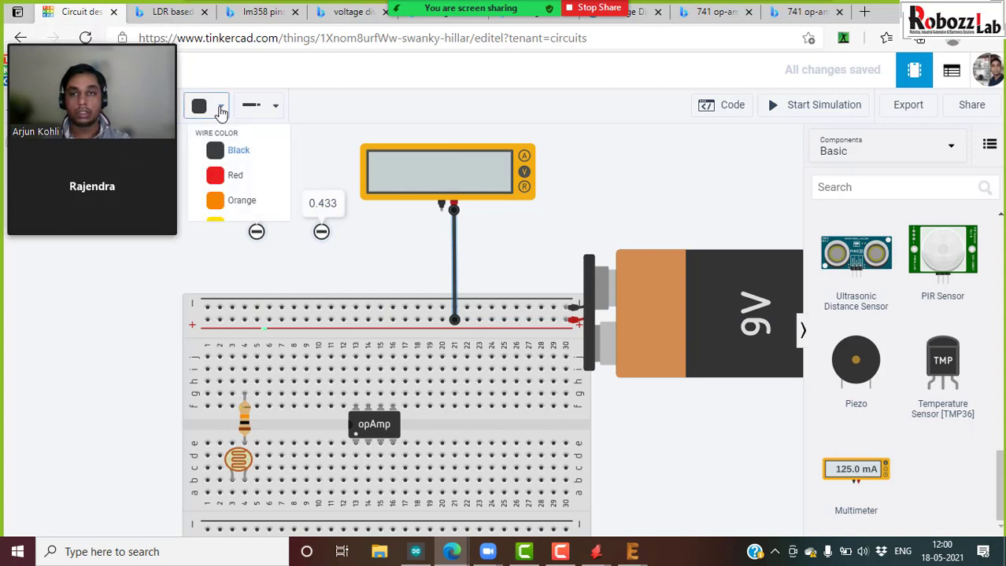
left_click(218, 181)
left_click(432, 231)
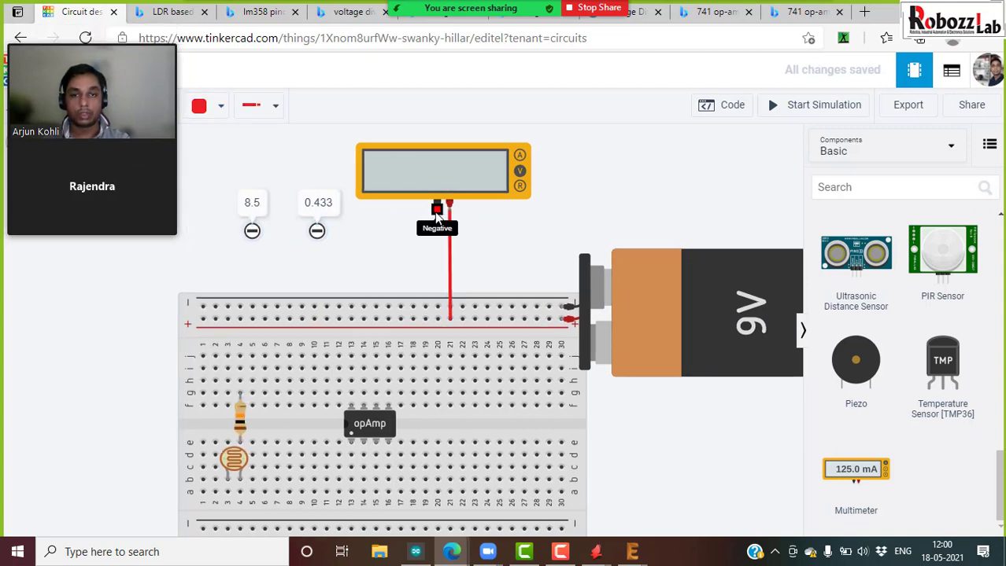
- Wire the multimeter's negative terminal to the upper negative rail at column 20 and colour the wire black
left_click(437, 206)
left_click(438, 309)
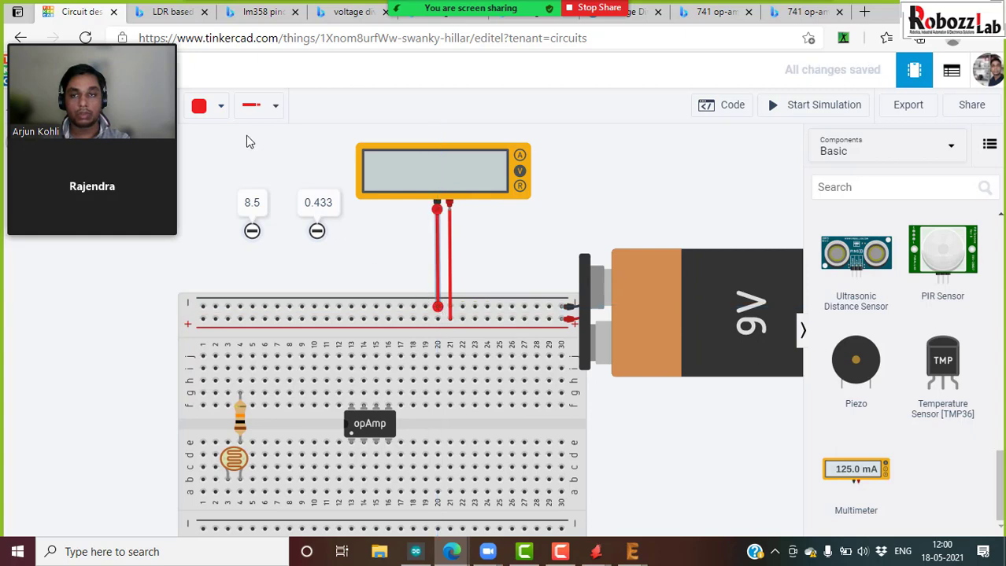
left_click(221, 106)
left_click(232, 150)
left_click(481, 216)
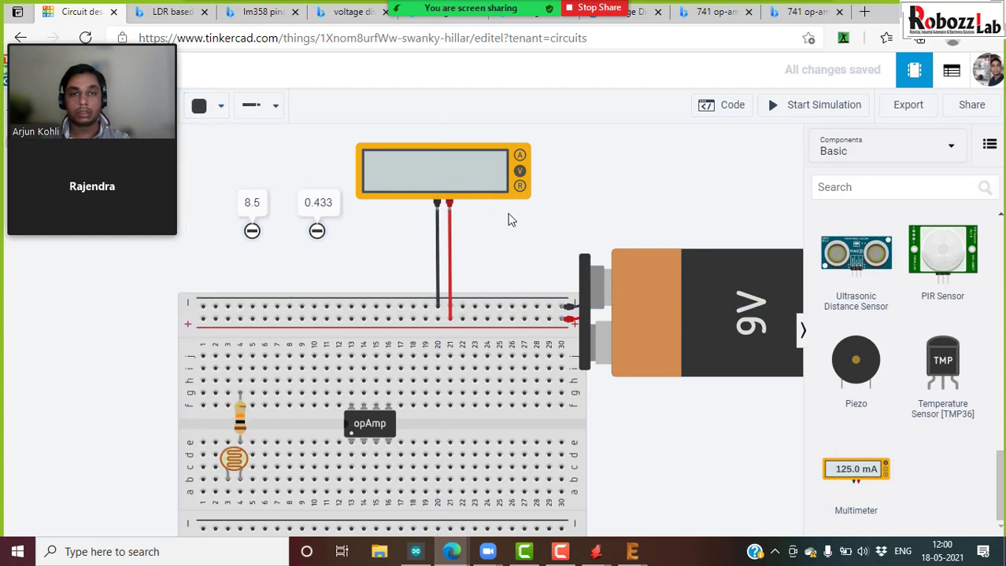
- Run the simulation to read the battery voltage on the multimeter, then stop it
left_click(822, 105)
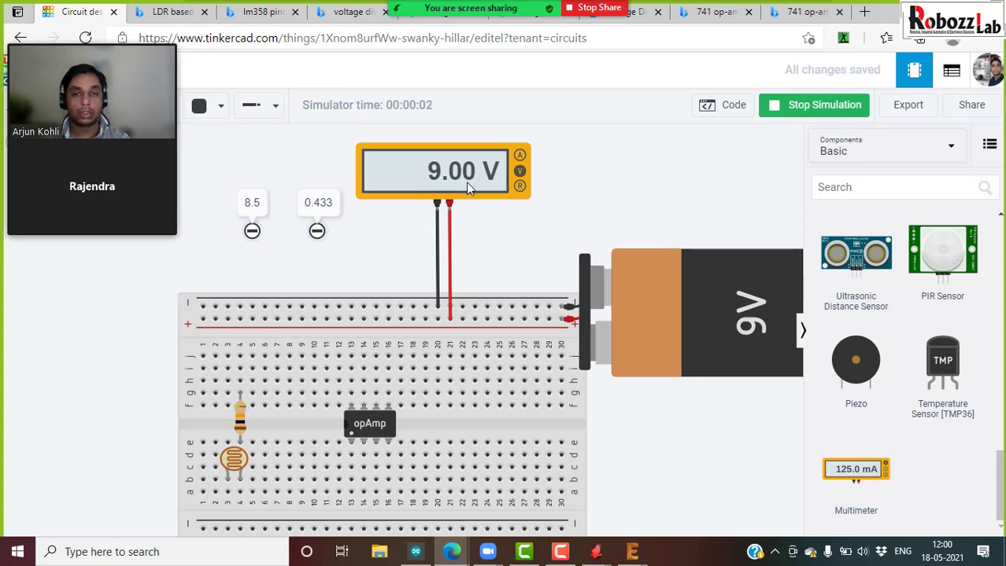
left_click(813, 104)
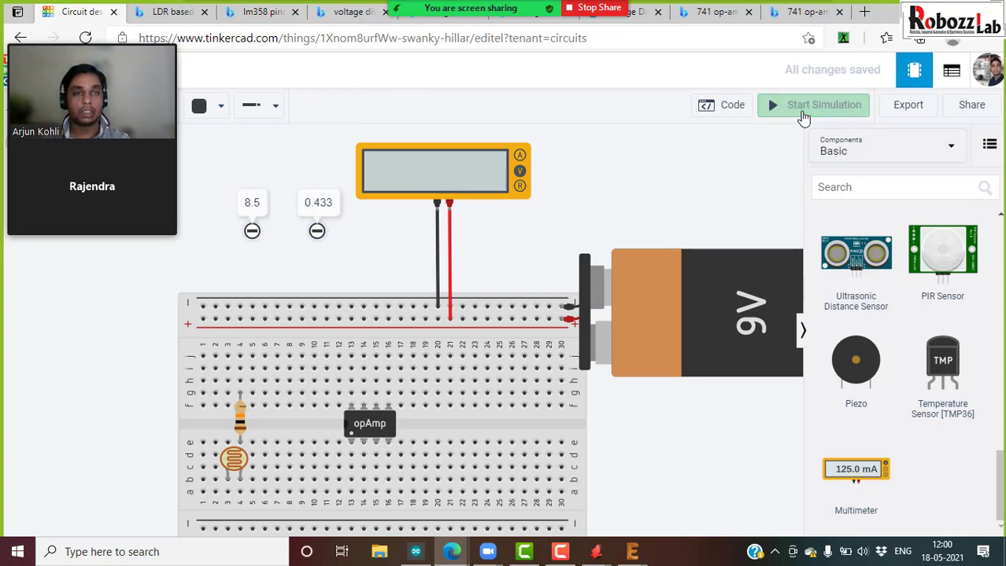
- Wire the upper positive rail at column 29 around the breadboard's right edge to the lower positive rail at column 30
scroll(672, 155, "down", 2)
scroll(425, 370, "up", 3)
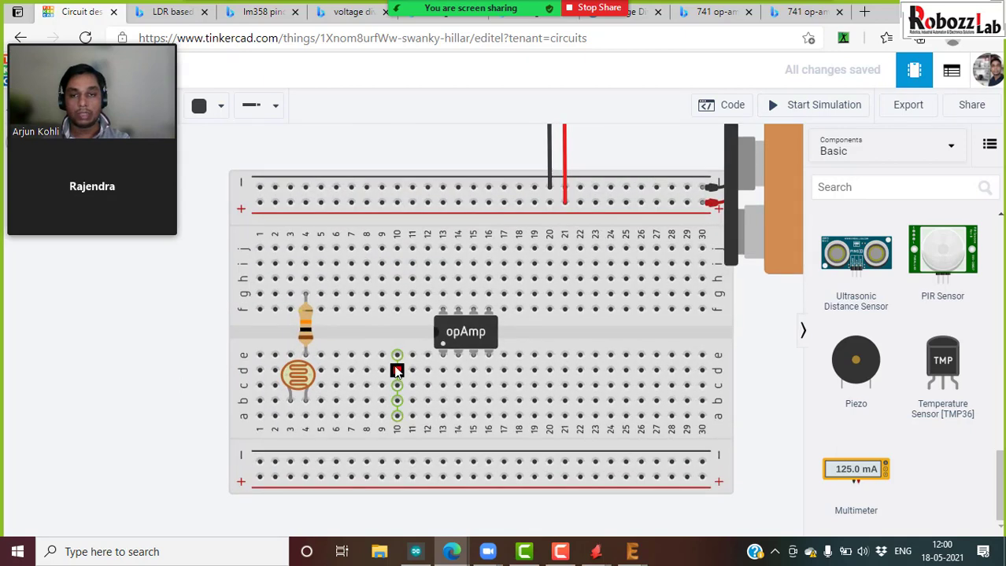
scroll(425, 370, "down", 1)
scroll(462, 390, "up", 1)
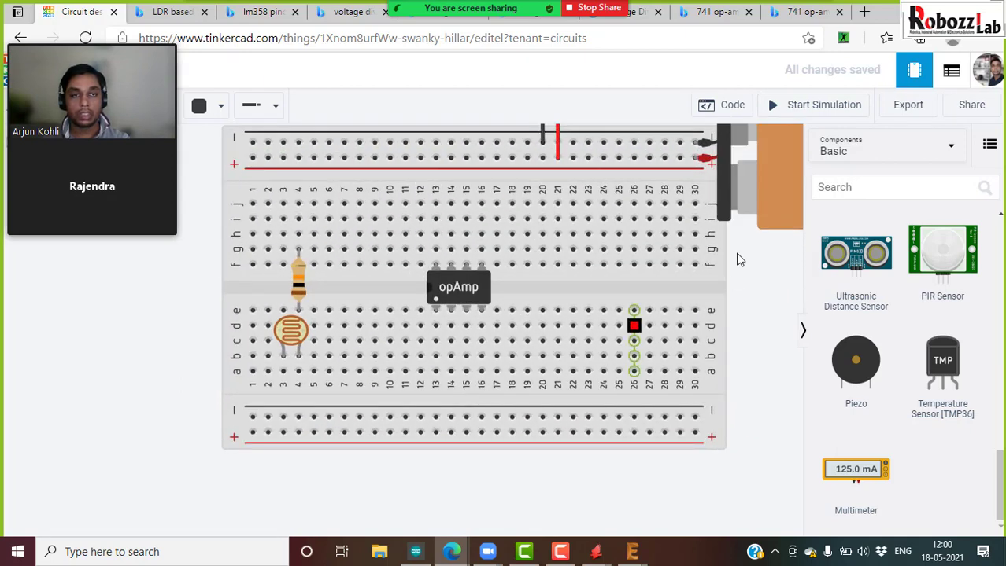
left_click(682, 159)
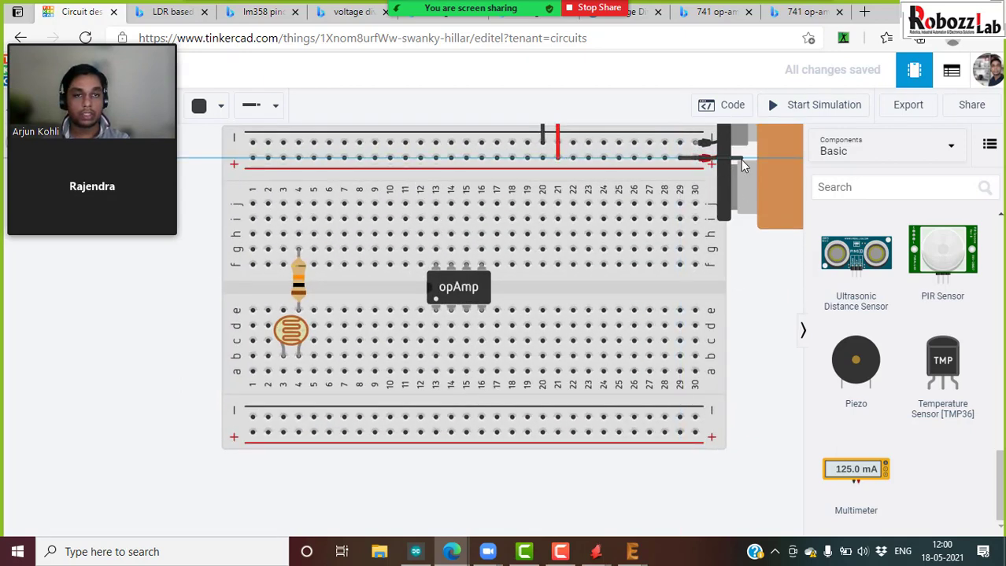
left_click(740, 160)
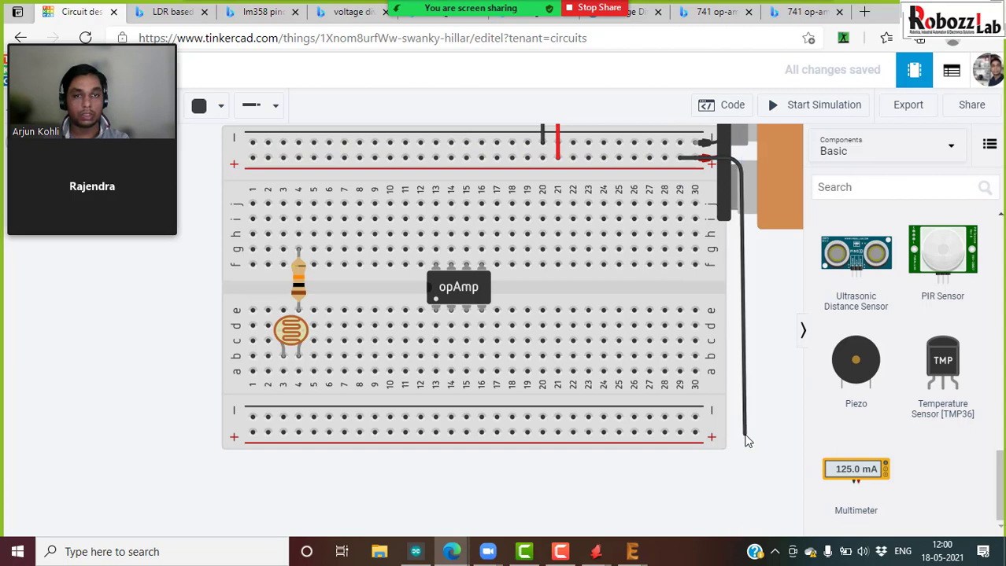
left_click(744, 431)
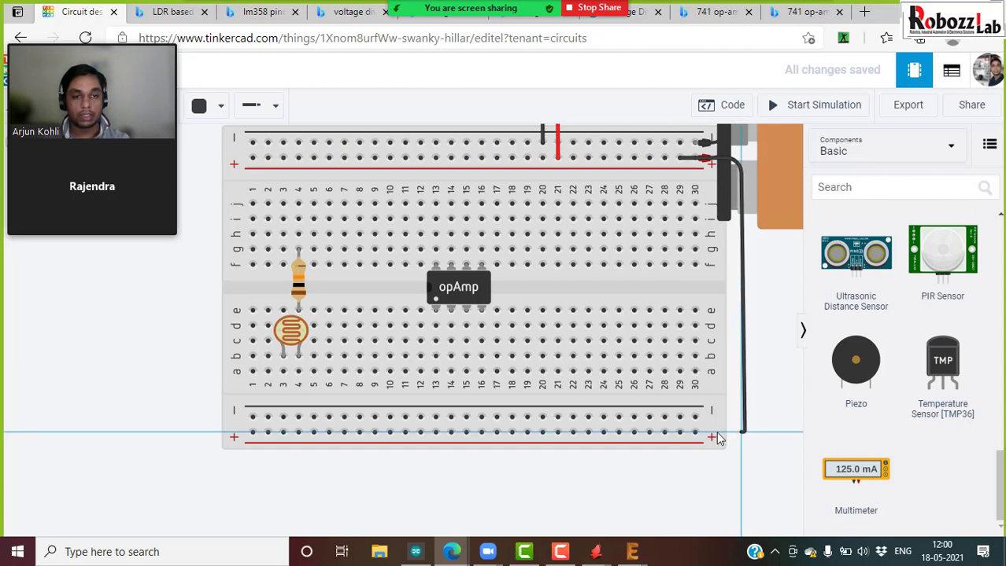
left_click(694, 432)
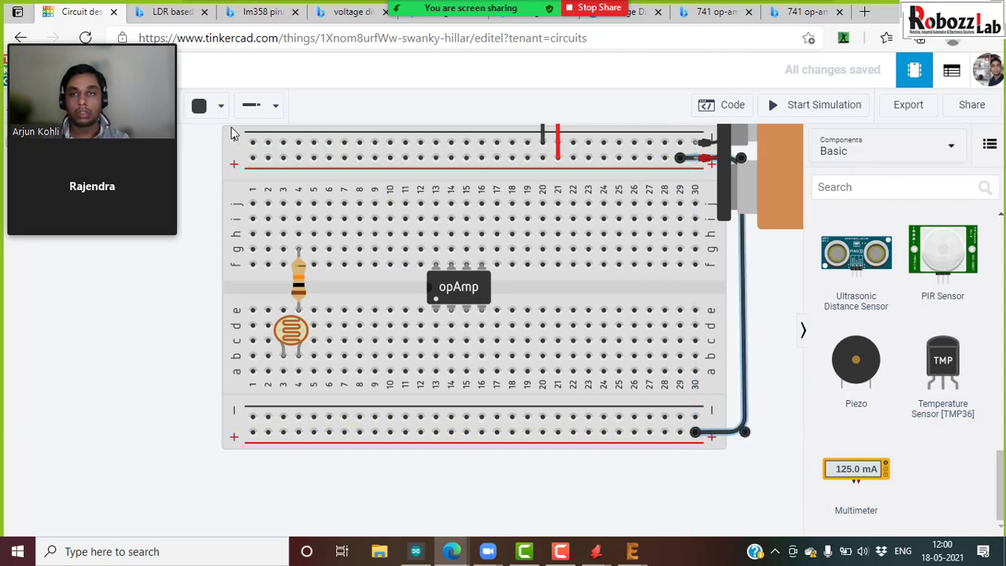
left_click(214, 109)
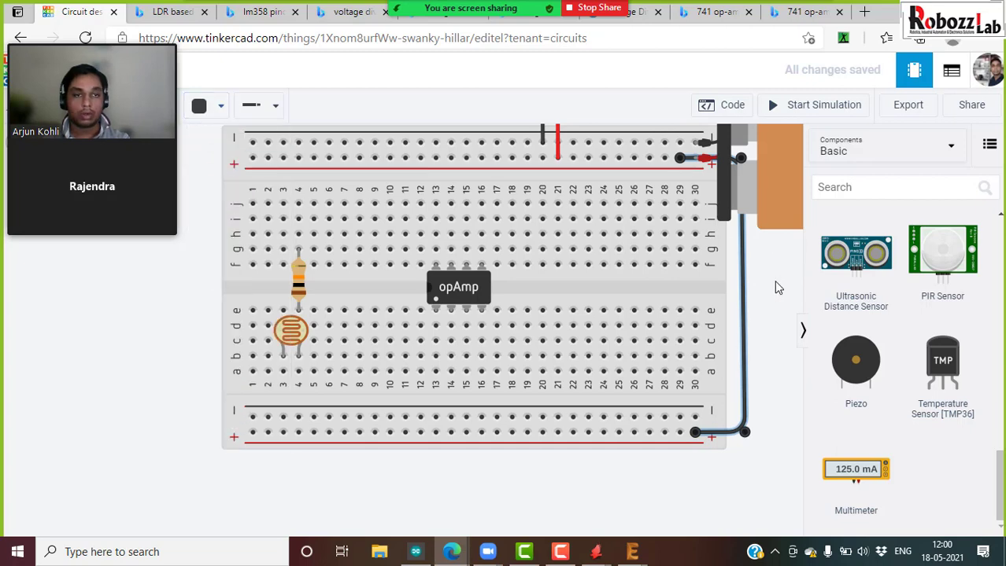
left_click(774, 280)
- Wire the lower negative rail at column 30 along the breadboard's right edge to the upper negative rail at column 29
left_click(695, 417)
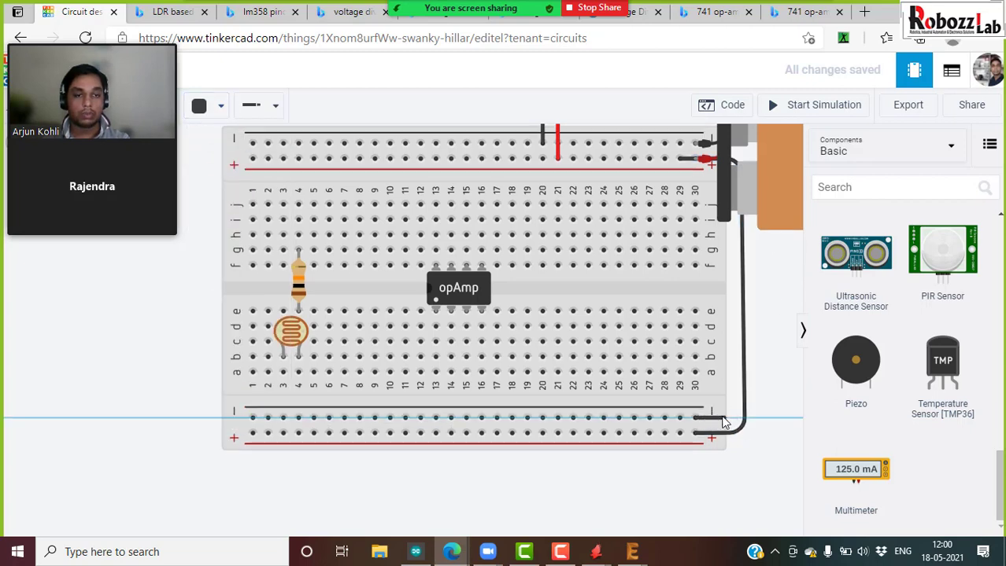
left_click(714, 417)
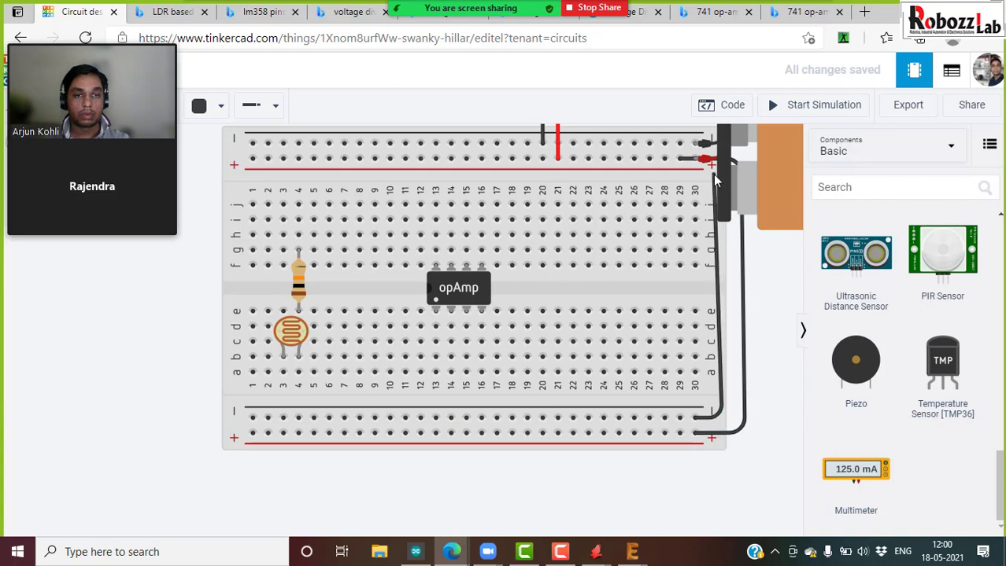
left_click(714, 151)
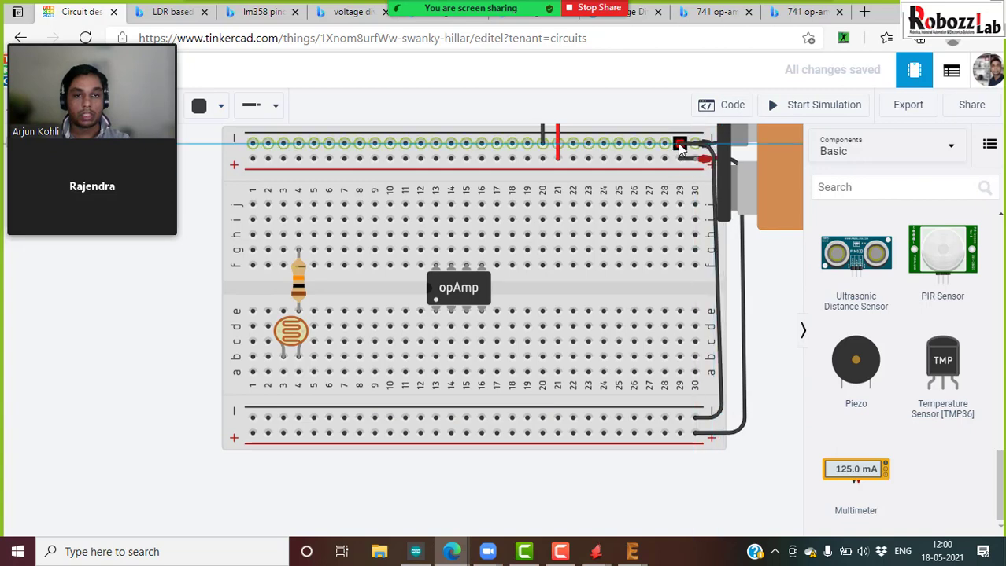
left_click(680, 144)
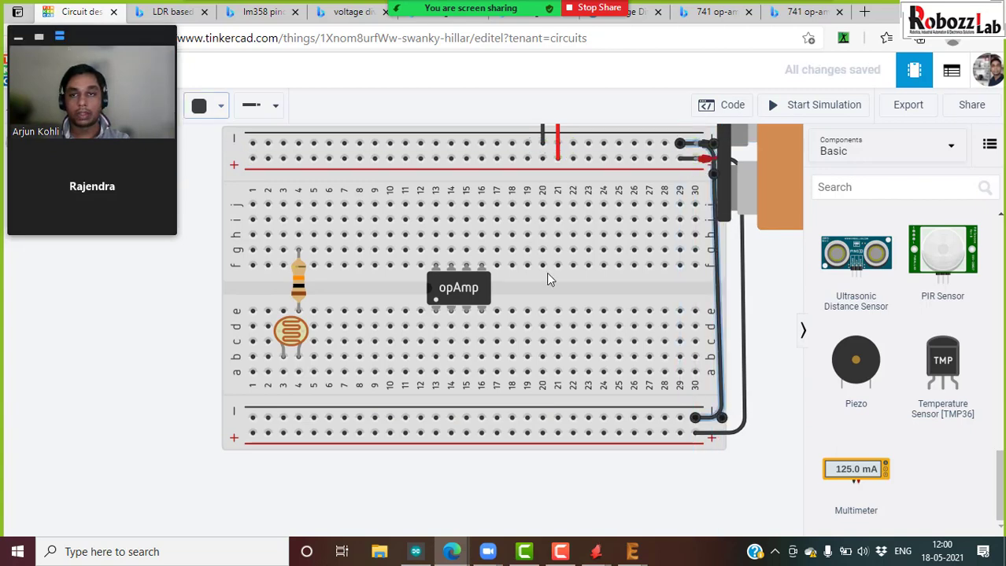
- Colour the wire joining the two positive rails red
left_click(743, 336)
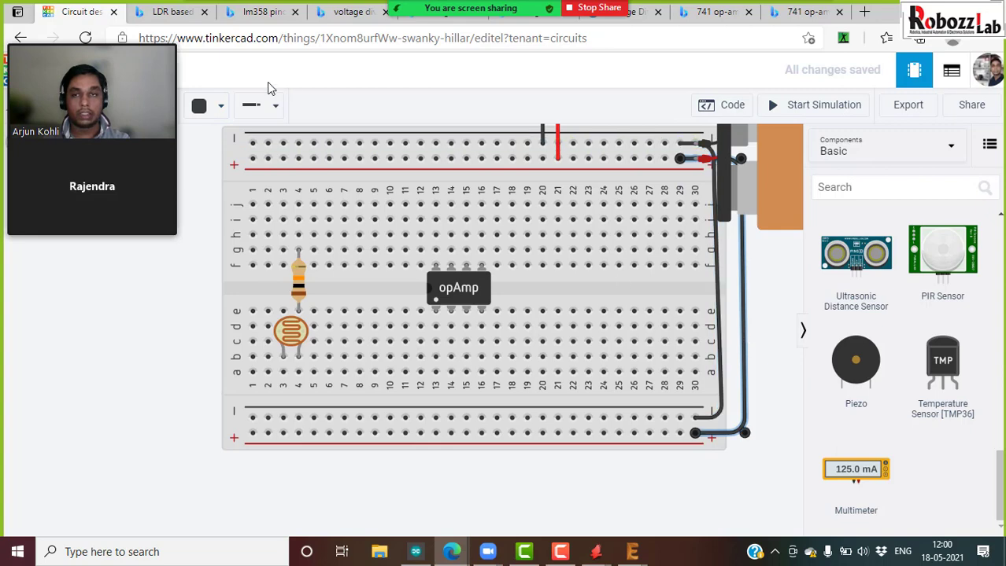
left_click(222, 108)
left_click(233, 180)
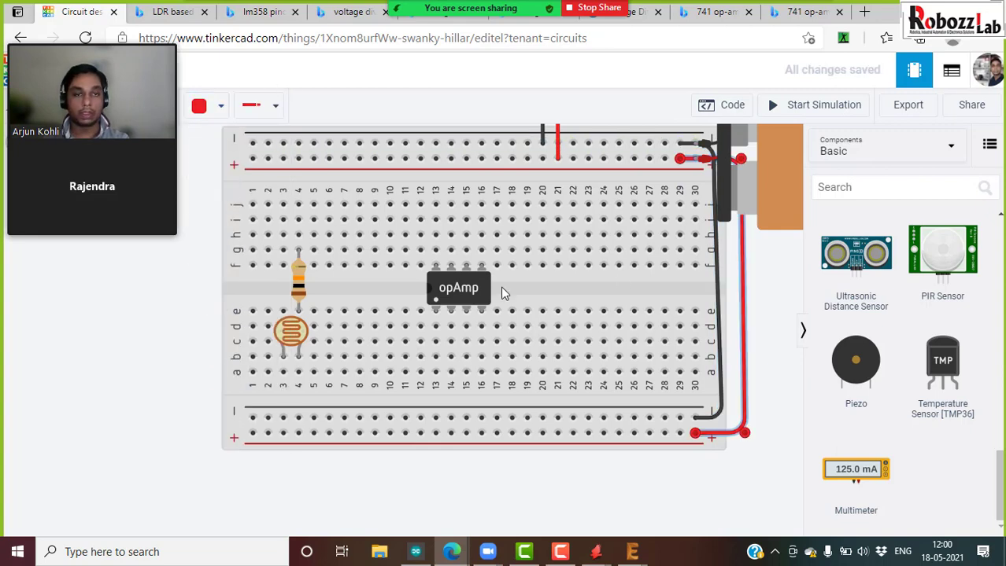
- Check the LDR reference diagram, wire the lower negative rail to the photoresistor's column 3 at row a, and colour the wire black
scroll(589, 331, "down", 1)
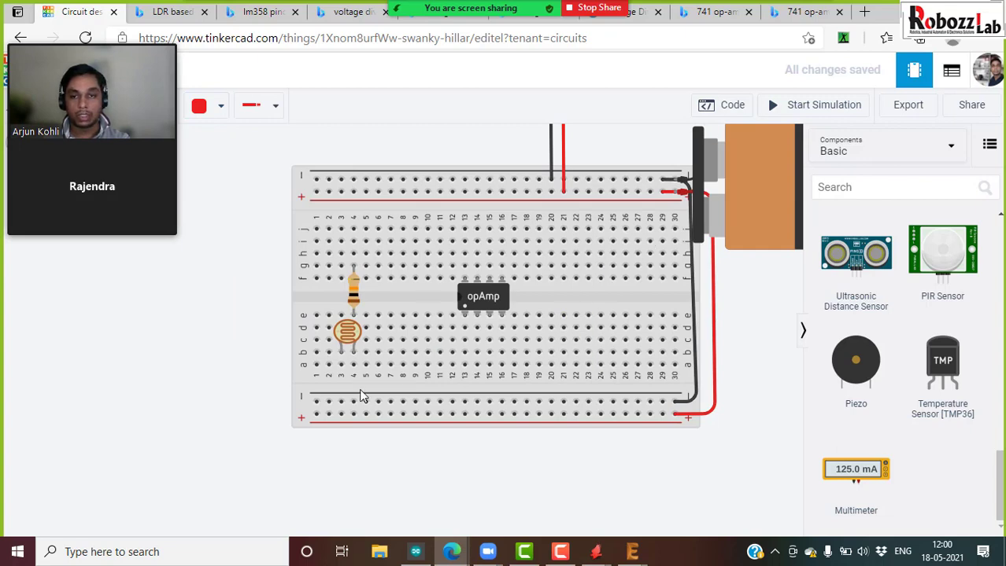
scroll(346, 393, "up", 2)
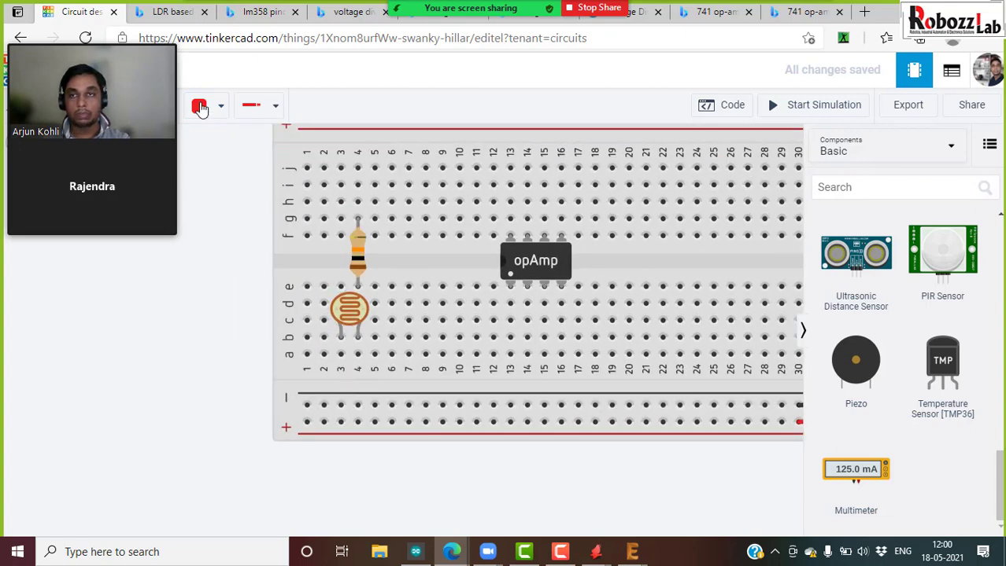
left_click(172, 12)
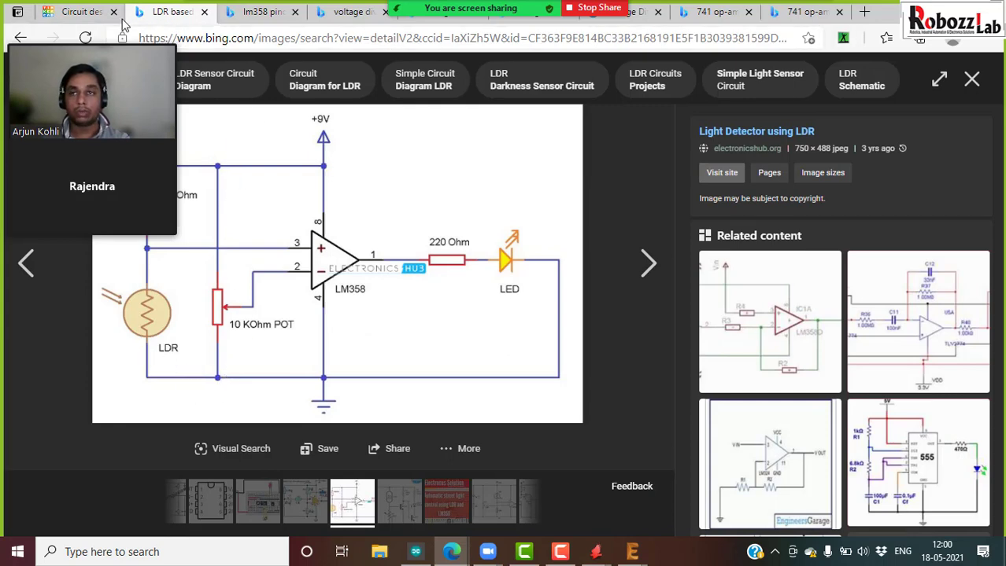
left_click(86, 14)
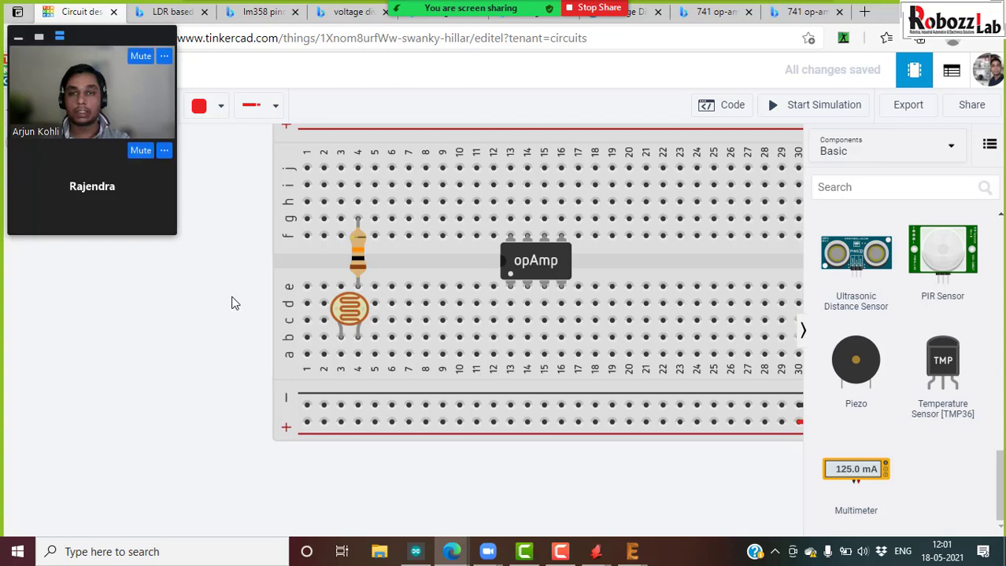
left_click(340, 404)
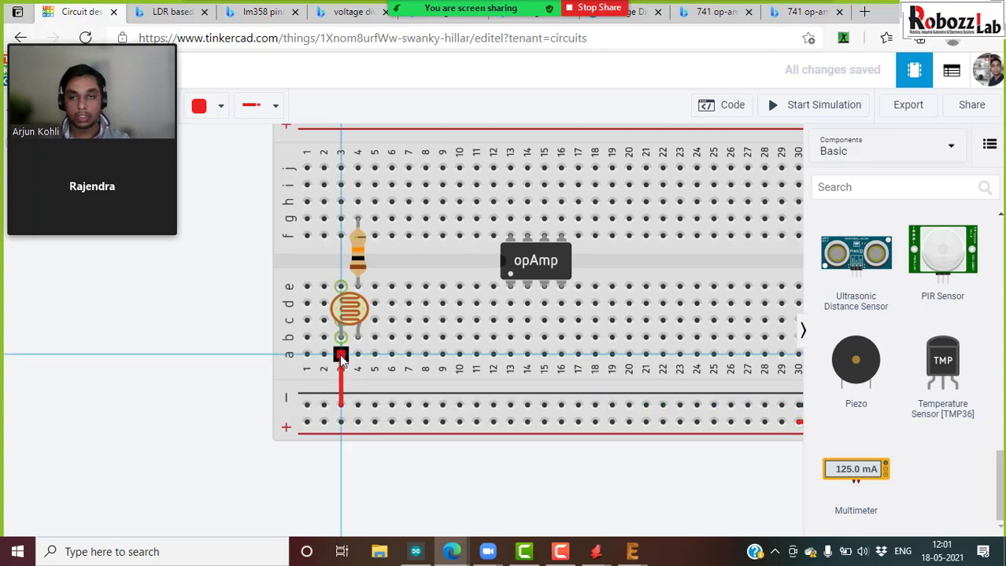
left_click(340, 355)
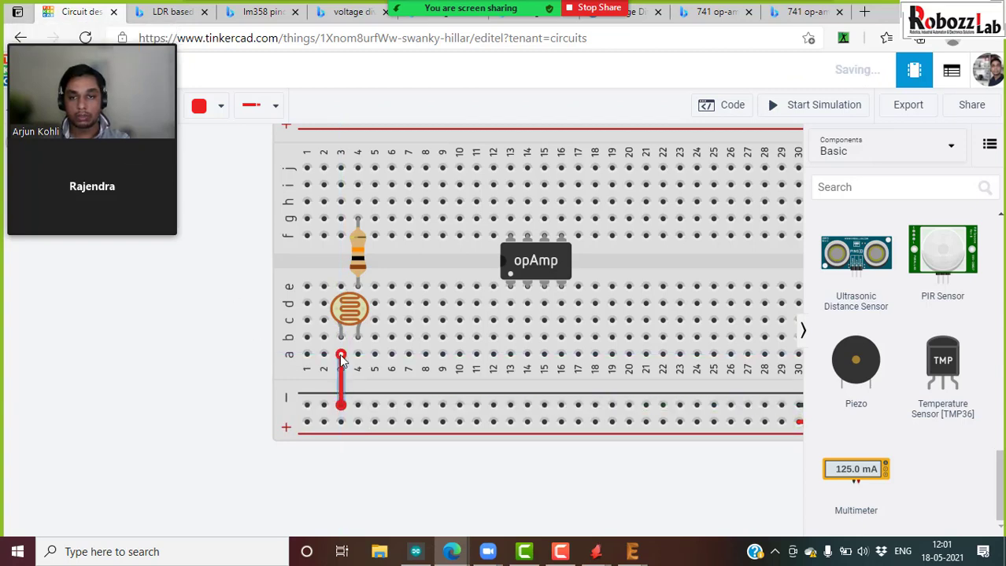
left_click(212, 103)
left_click(232, 153)
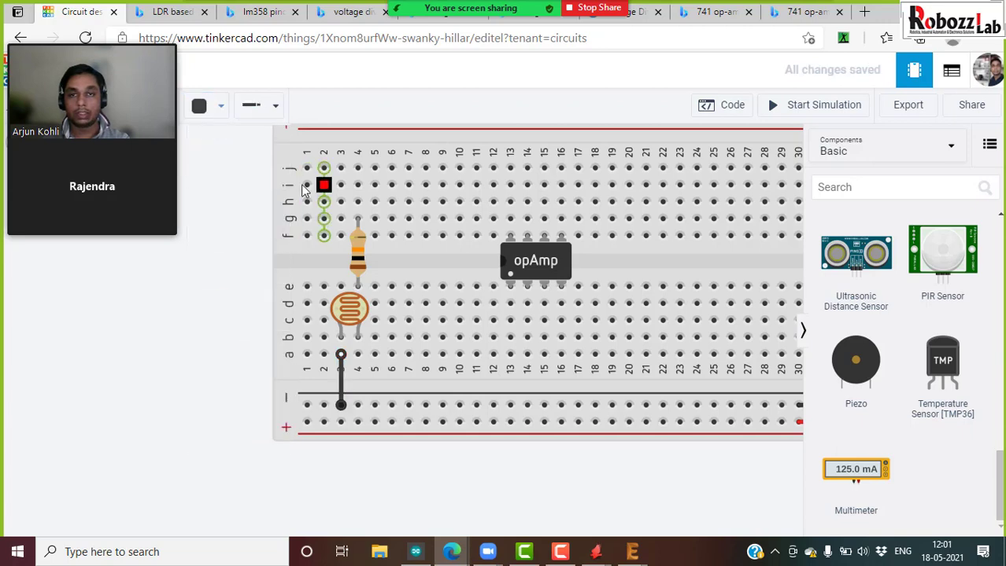
- Wire the resistor's upper end at column 4, row j, to the upper positive rail and colour the wire red
scroll(284, 295, "down", 2)
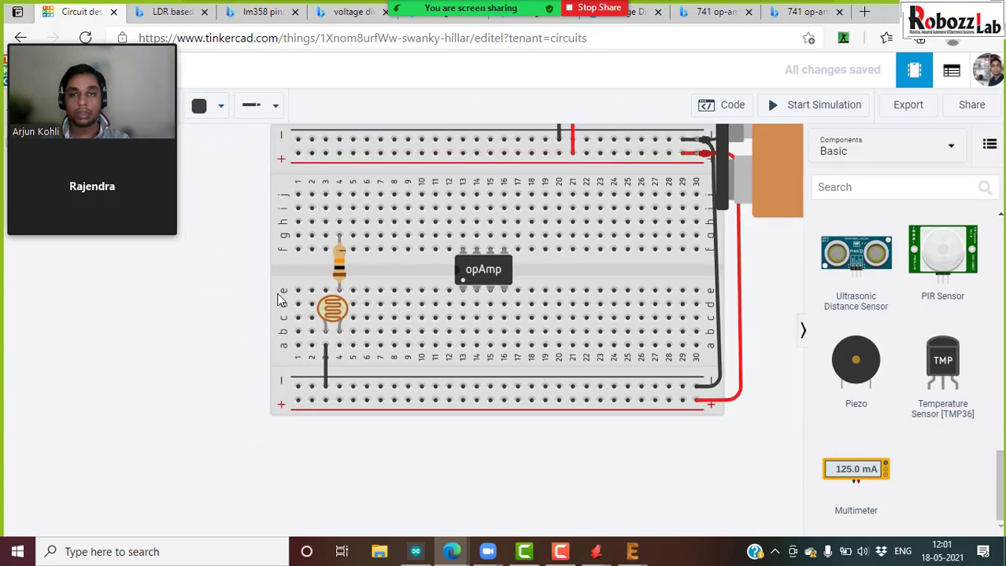
left_click(339, 195)
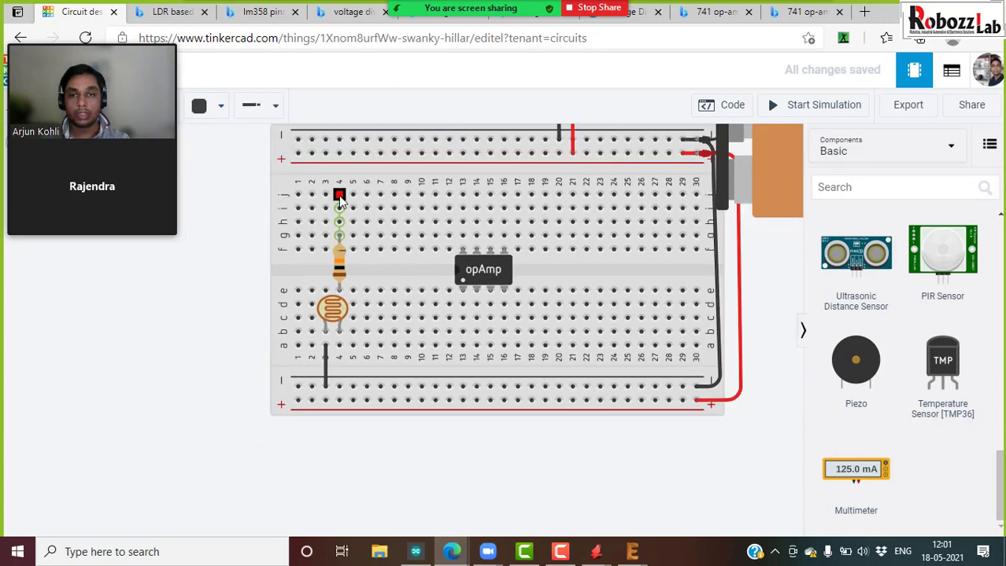
left_click(339, 154)
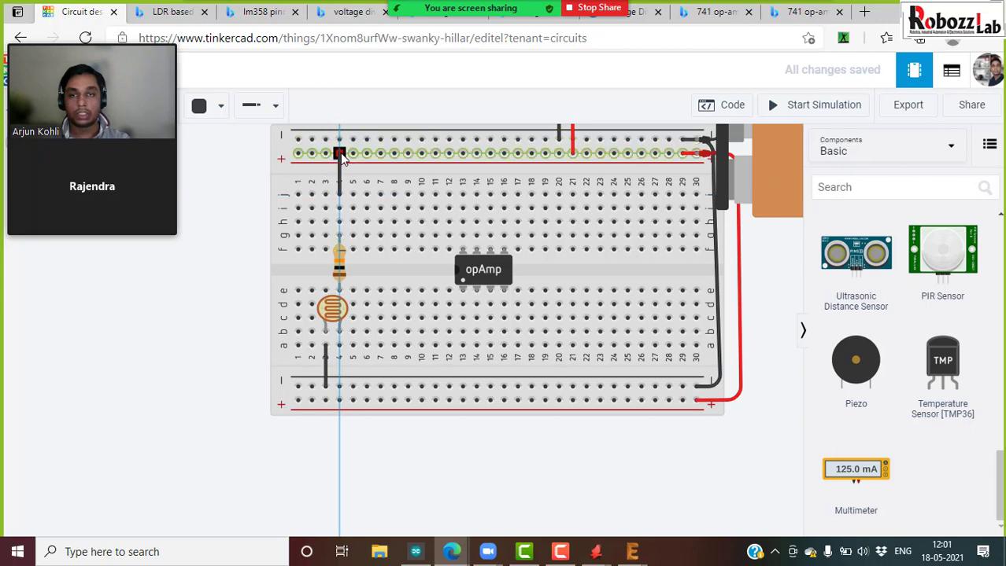
left_click(219, 106)
left_click(224, 177)
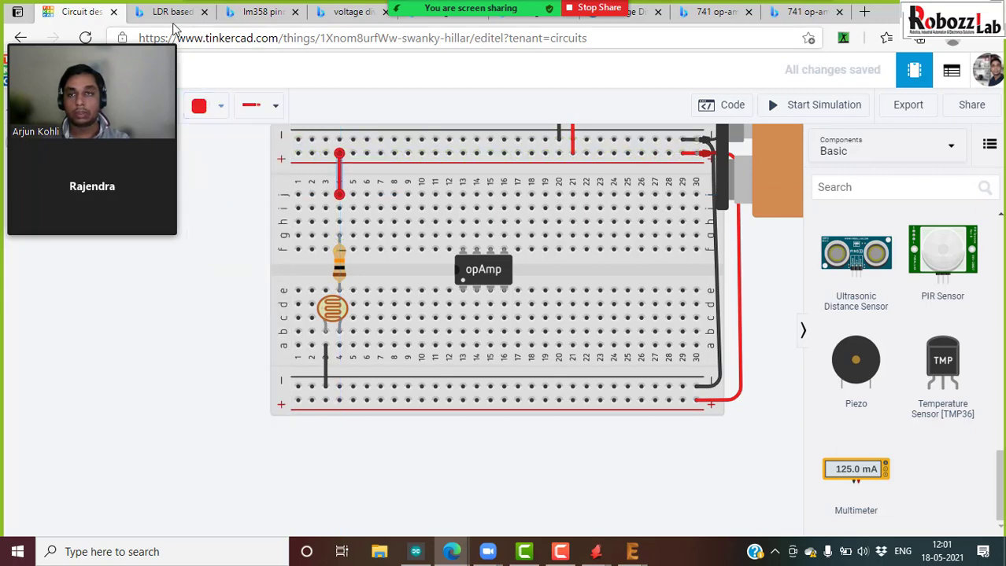
- Consult the LDR reference diagram and move the photoresistor down one row in columns 3 and 4
left_click(169, 15)
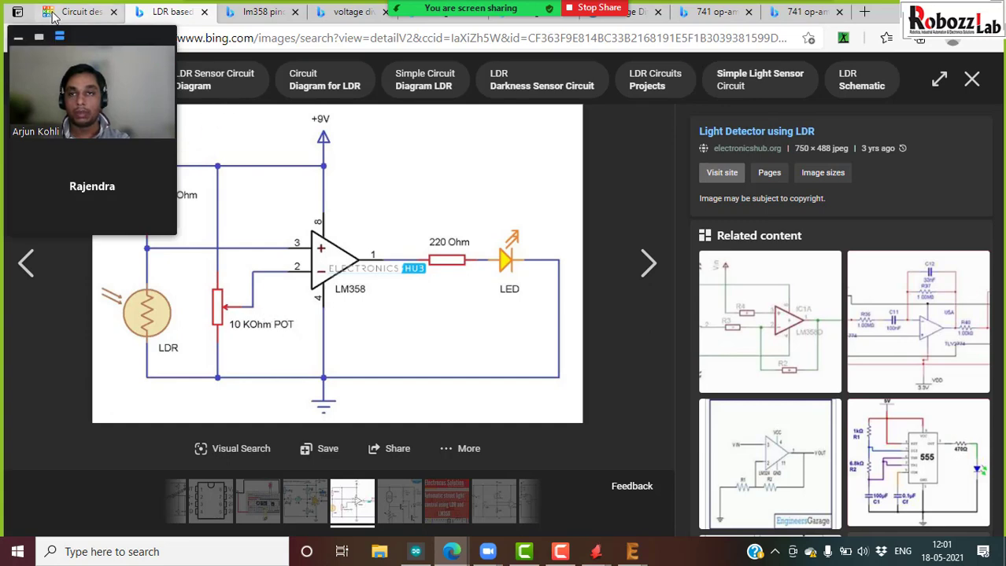
left_click(79, 12)
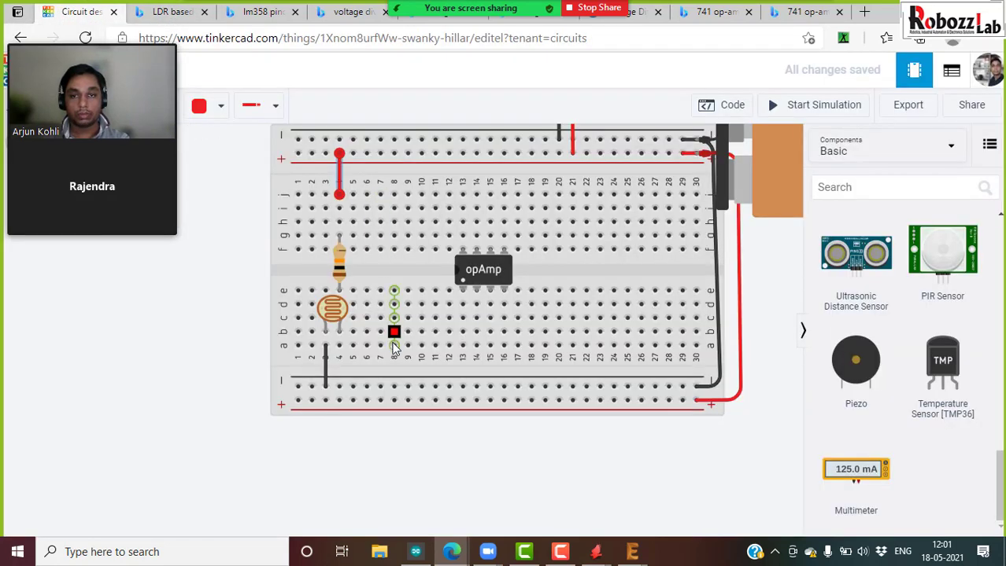
scroll(464, 293, "up", 2)
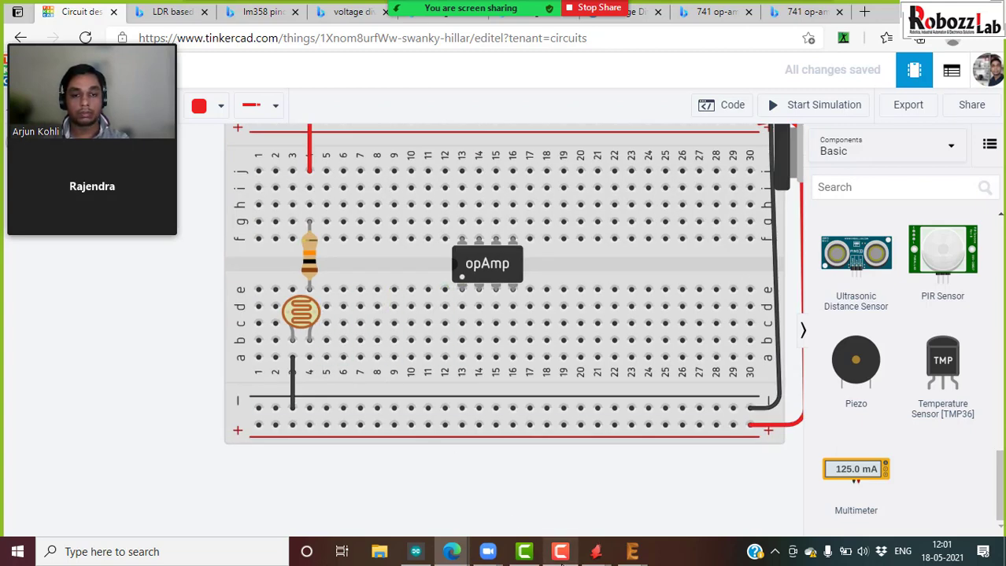
mouse_move(561, 563)
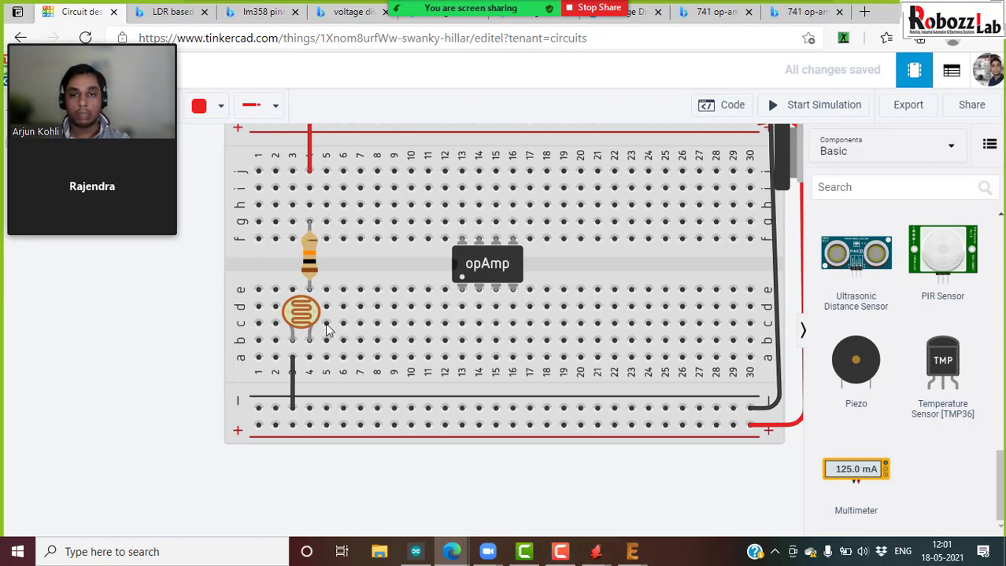
left_click_drag(303, 313, 302, 330)
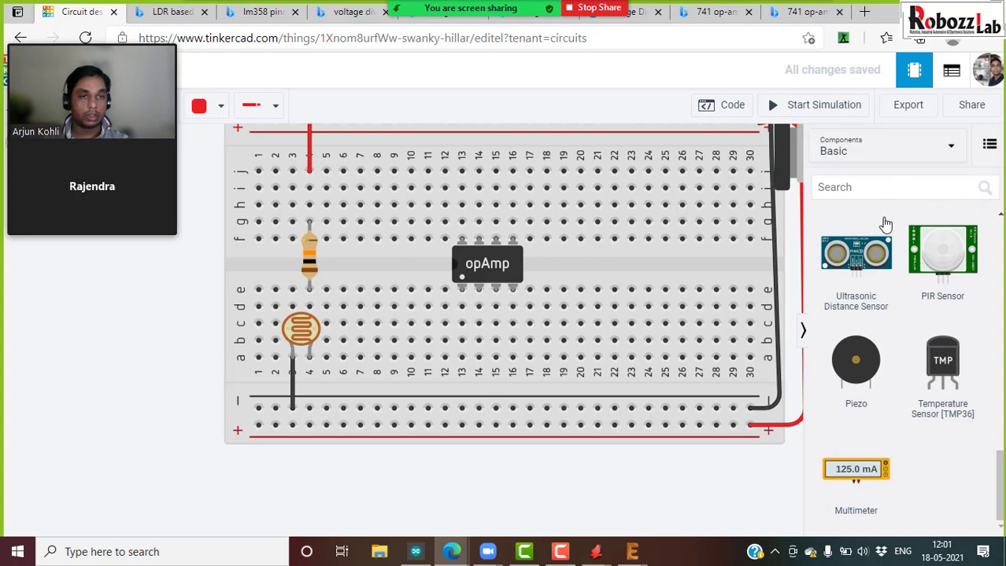
- Place a potentiometer right of the op-amp with its pins in columns 22 to 24, and check the reference diagram for its resistance
left_click_drag(1000, 486, 621, 331)
scroll(45, 311, "down", 2)
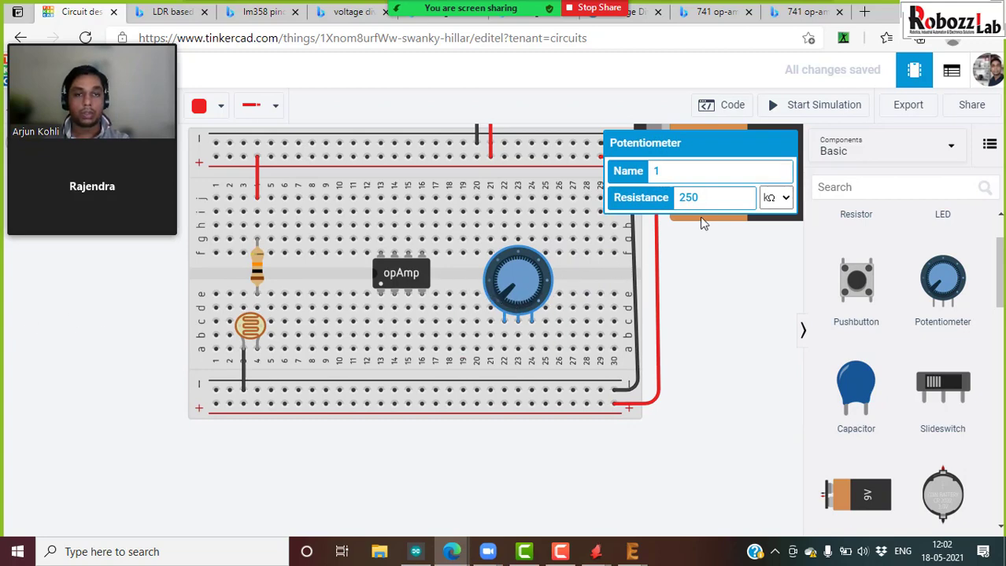
left_click(172, 12)
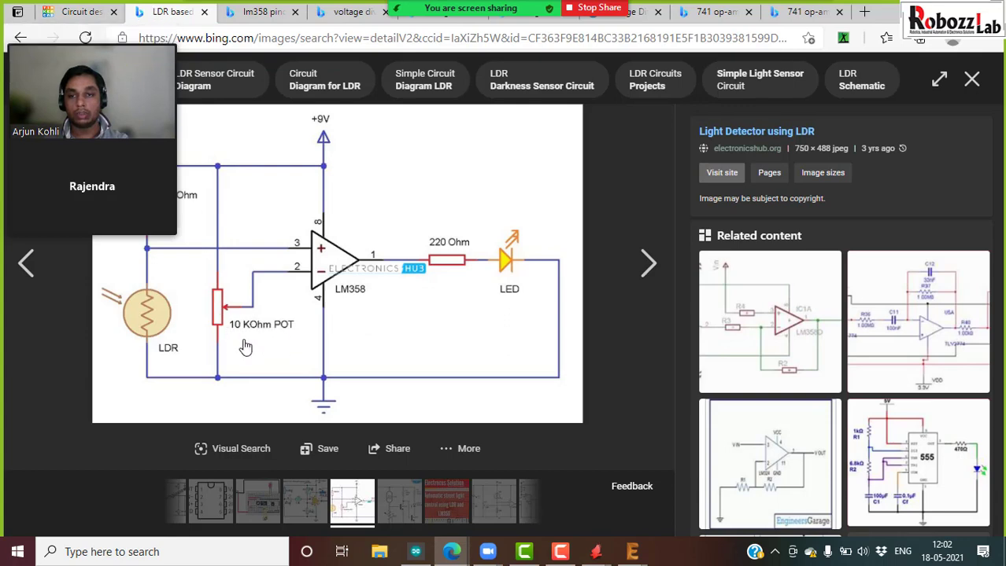
left_click(75, 13)
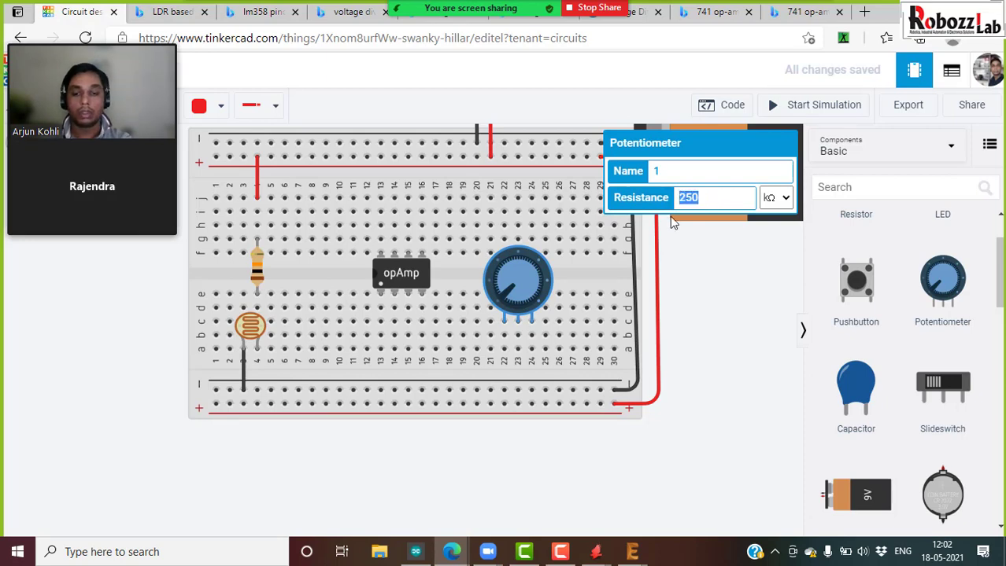
left_click(726, 275)
- Place a second multimeter in Voltage mode beside the breadboard's right edge, below the battery
scroll(517, 367, "down", 3)
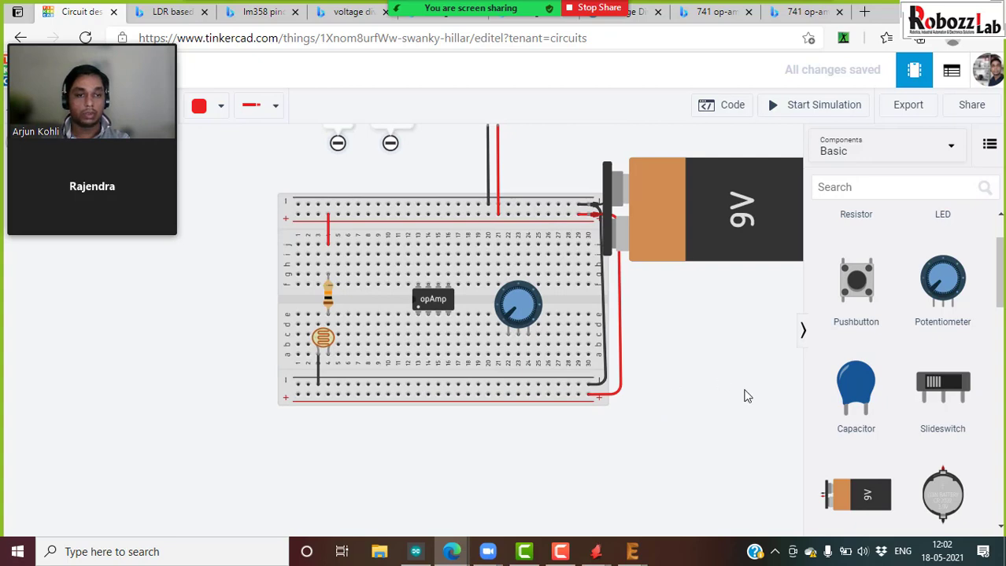
scroll(936, 464, "down", 8)
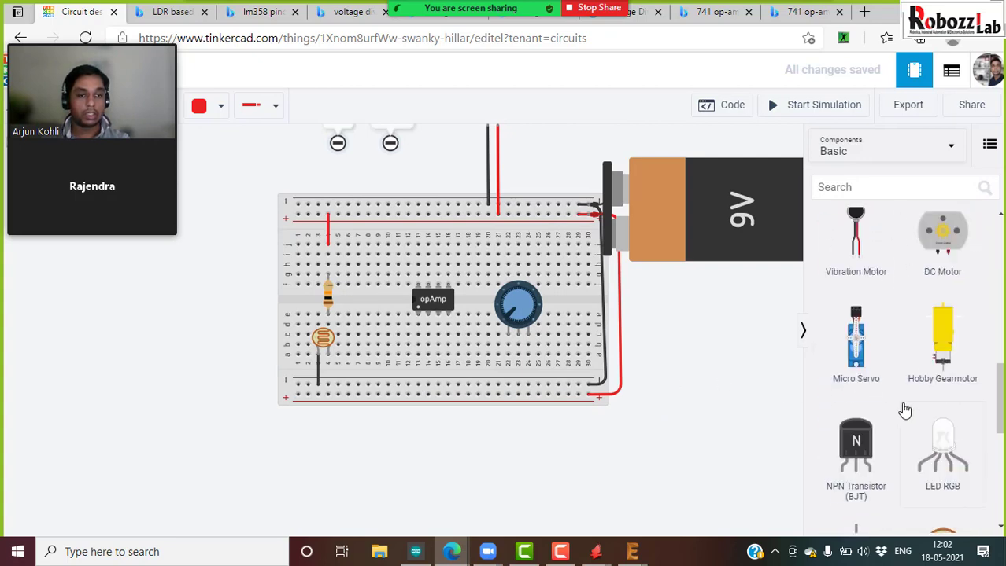
scroll(908, 425, "down", 8)
left_click_drag(869, 470, 675, 345)
scroll(710, 397, "up", 5)
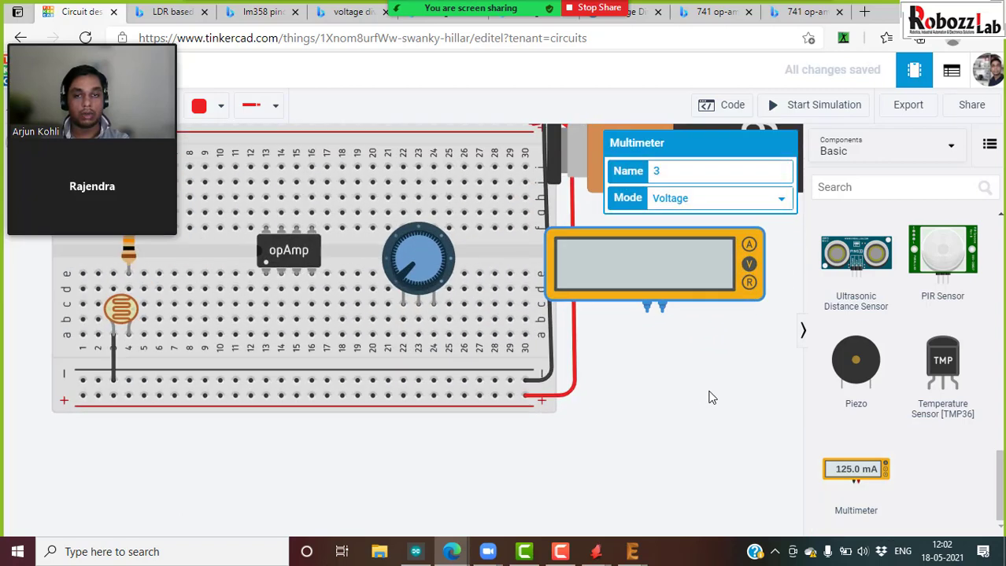
- Wire the potentiometer's first pin at column 22, row b, to the red terminal of the second multimeter, routing it below the breadboard
left_click(665, 381)
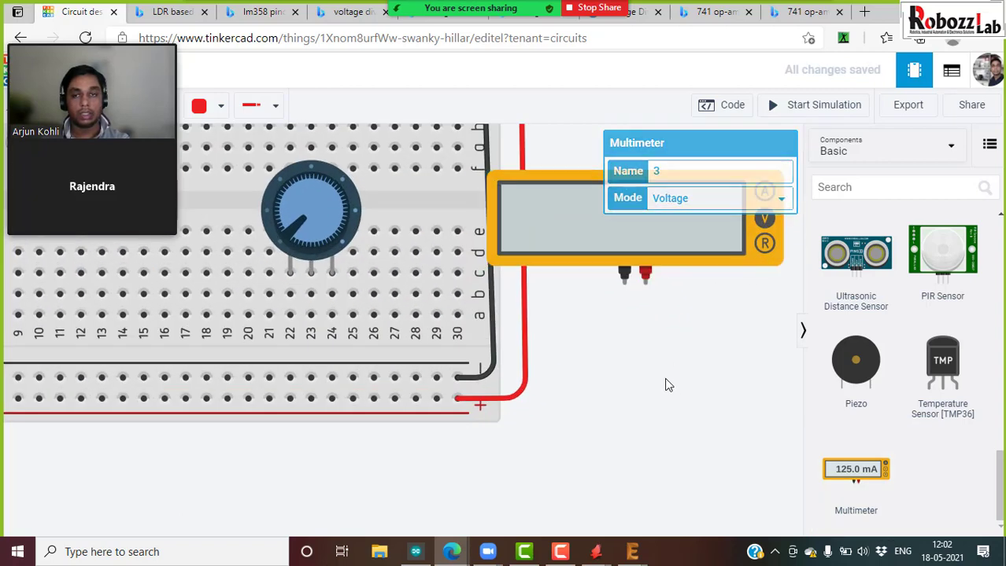
left_click(288, 314)
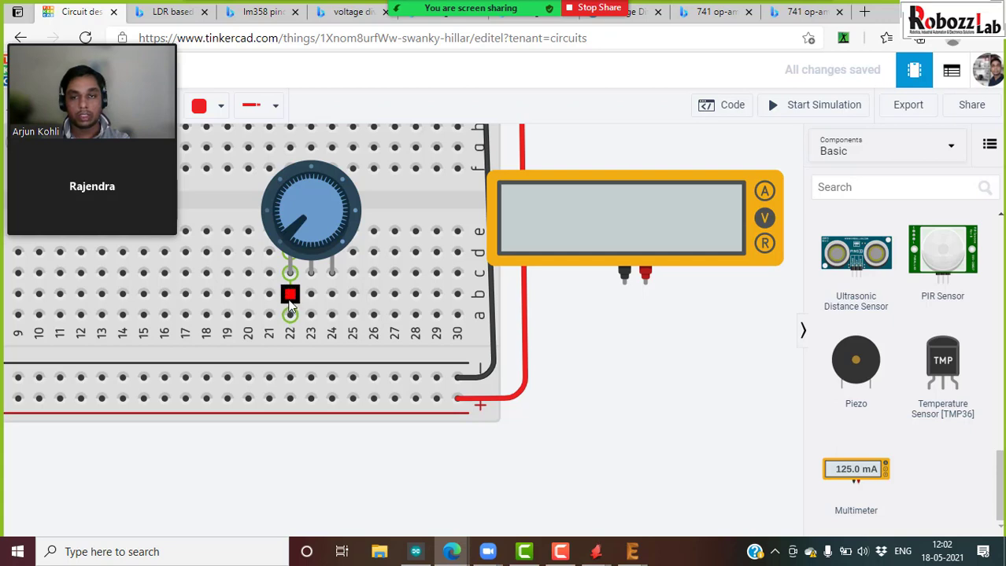
left_click(299, 466)
left_click(590, 485)
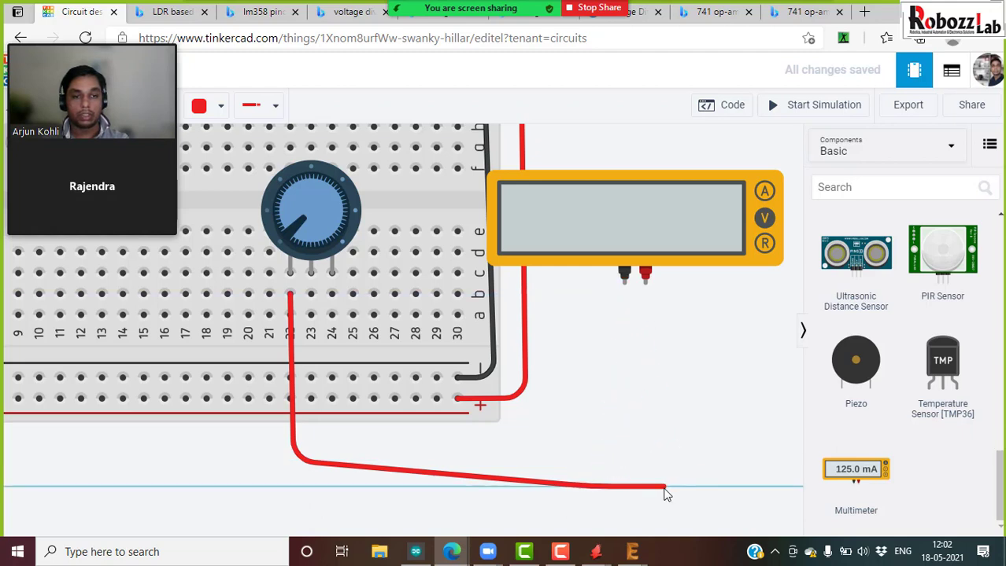
left_click(665, 487)
left_click(646, 285)
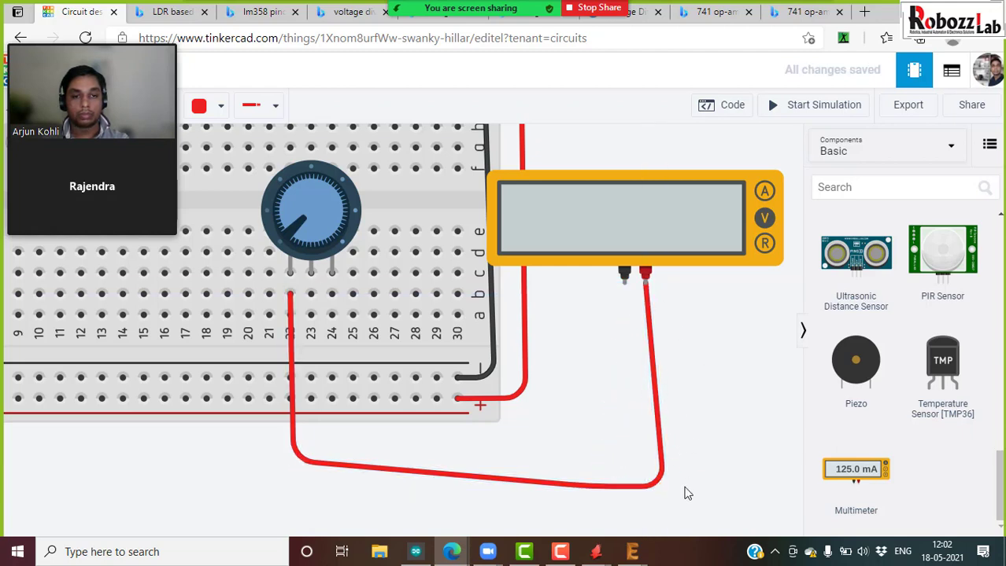
- Straighten the red multimeter wire by aligning its lower bends under column 22 and under the red terminal
left_click(647, 487)
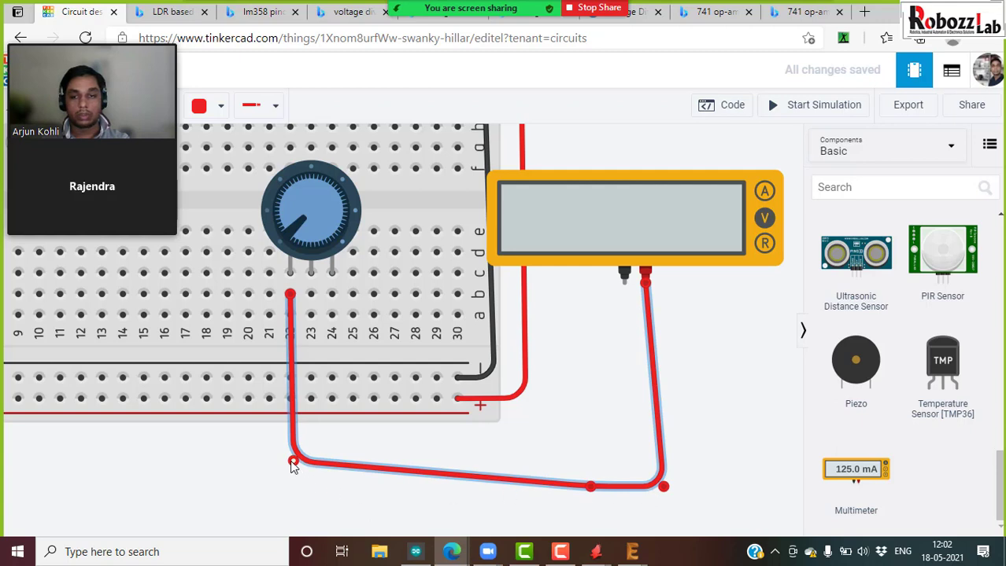
left_click_drag(293, 463, 290, 487)
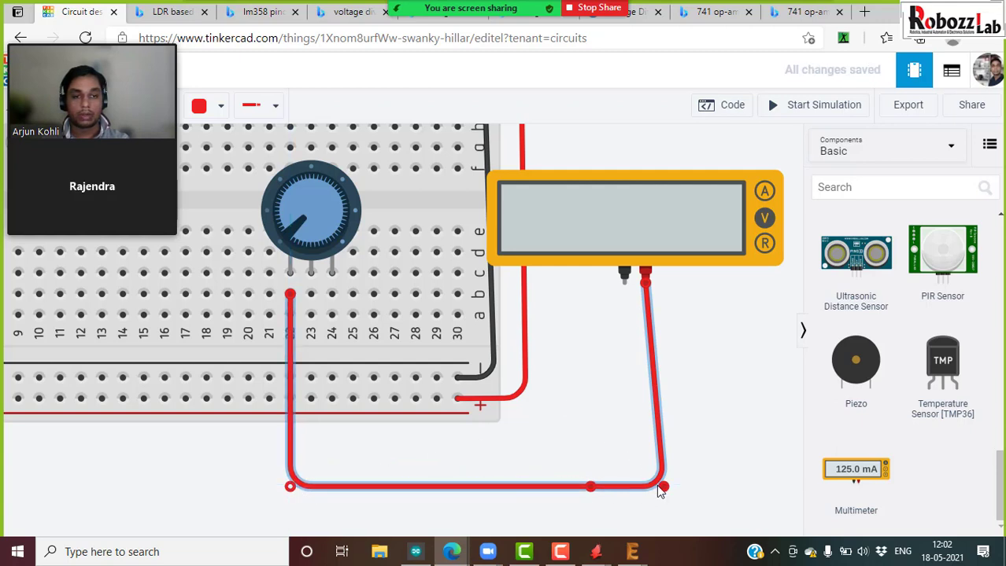
left_click_drag(663, 487, 649, 487)
left_click(640, 348)
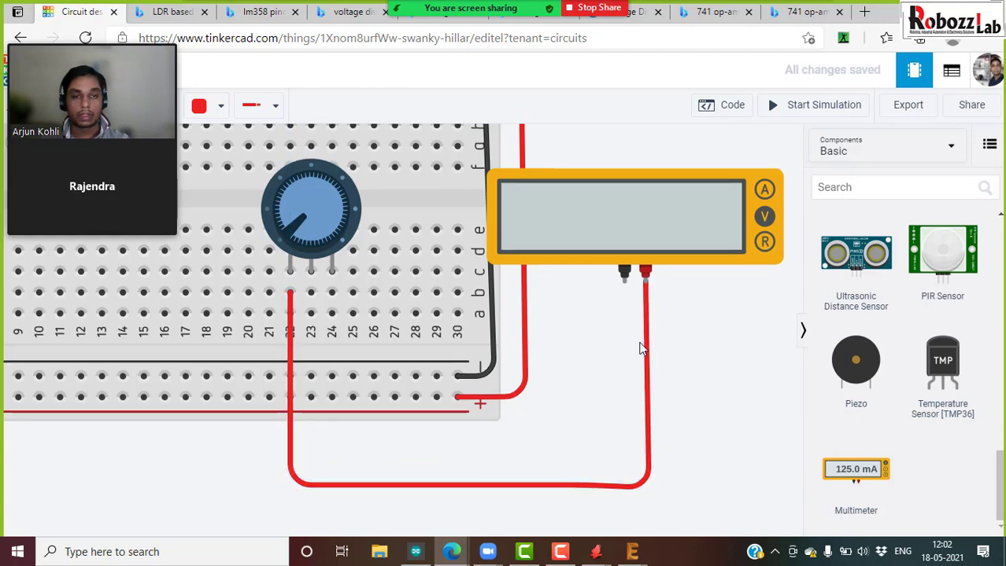
- Wire the second multimeter's black terminal to the potentiometer's middle pin at column 23, row a, and colour the wire black
left_click(624, 275)
left_click(627, 463)
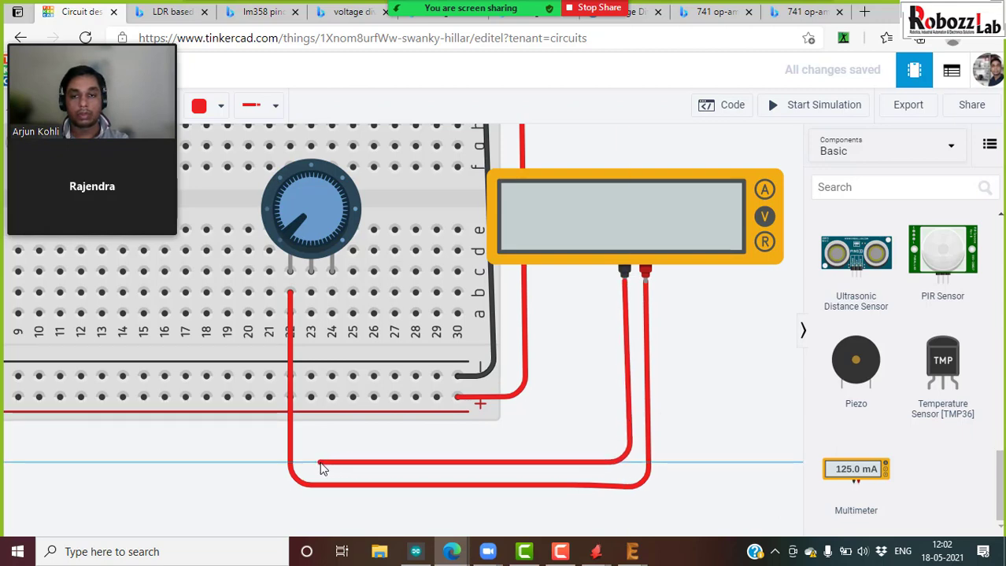
left_click(319, 463)
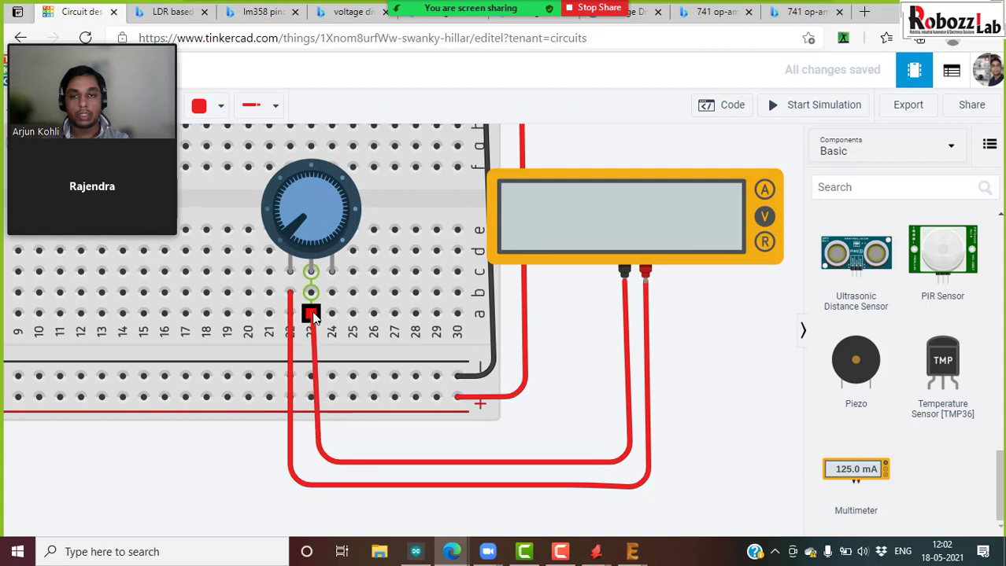
left_click(311, 314)
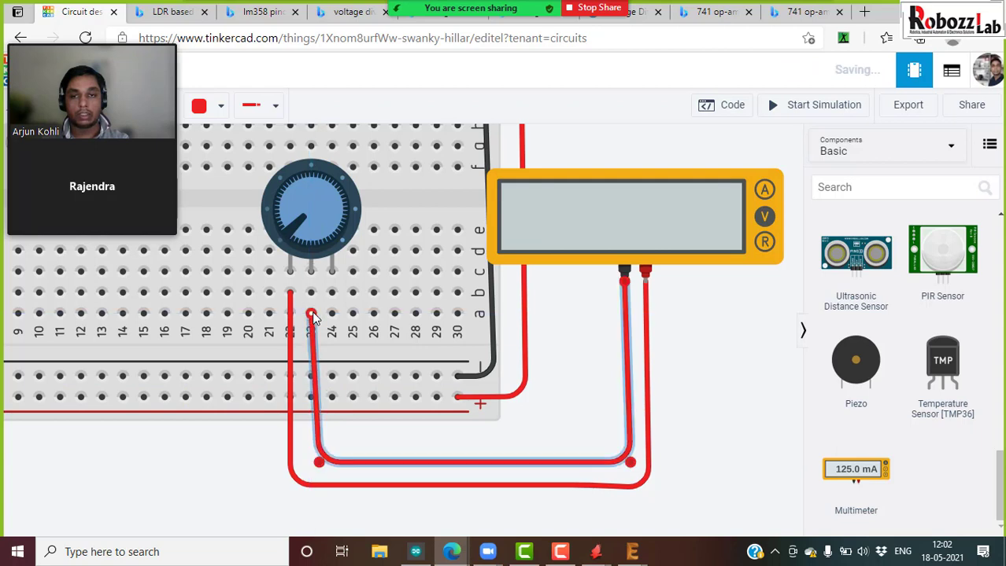
left_click(208, 107)
left_click(216, 157)
left_click(740, 275)
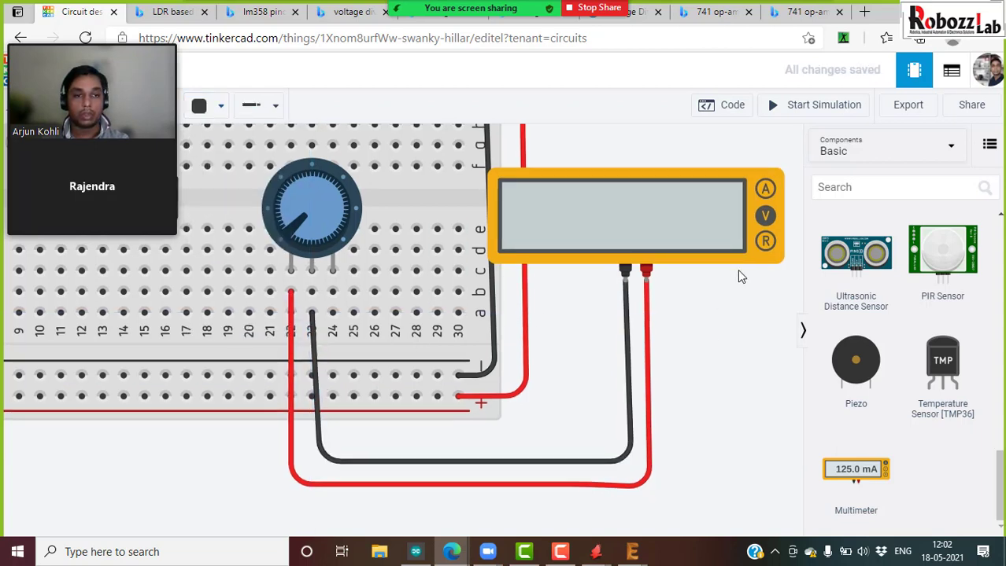
- Set the second multimeter's mode to Resistance
left_click(762, 243)
left_click(700, 206)
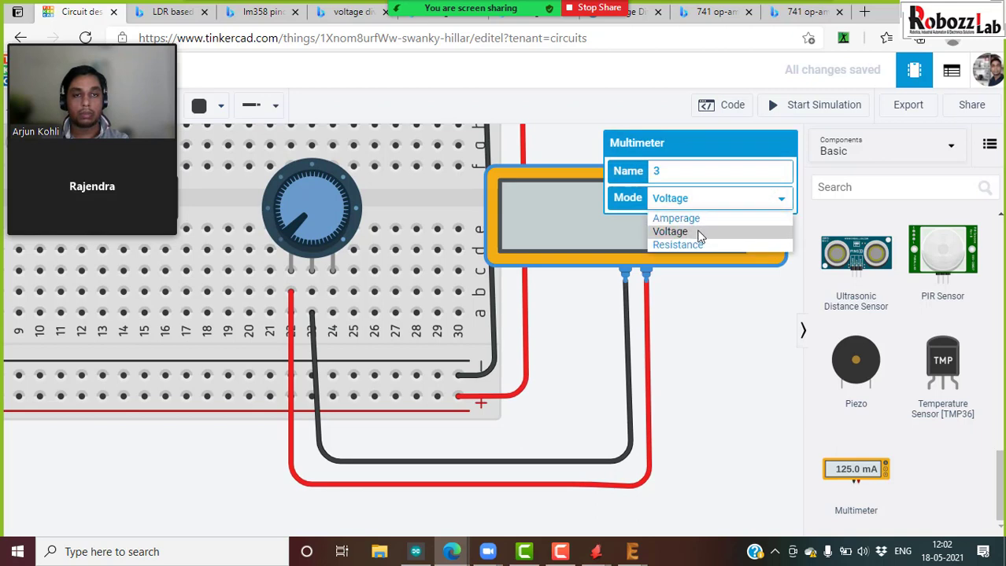
left_click(673, 245)
left_click(721, 333)
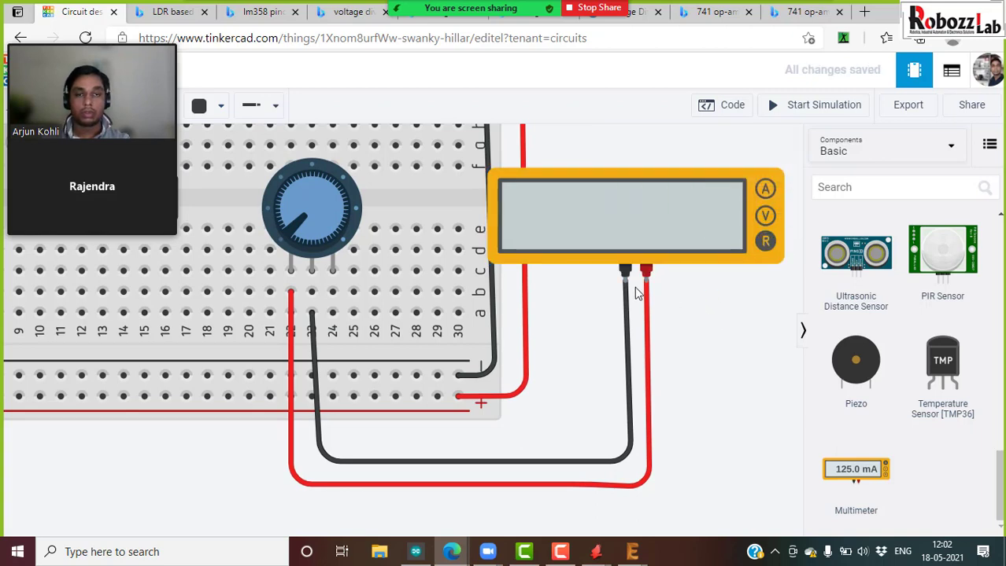
- Check the potentiometer's resistance setting and run a simulation, turning the knob up and back to observe the resistance on the multimeter
left_click(324, 210)
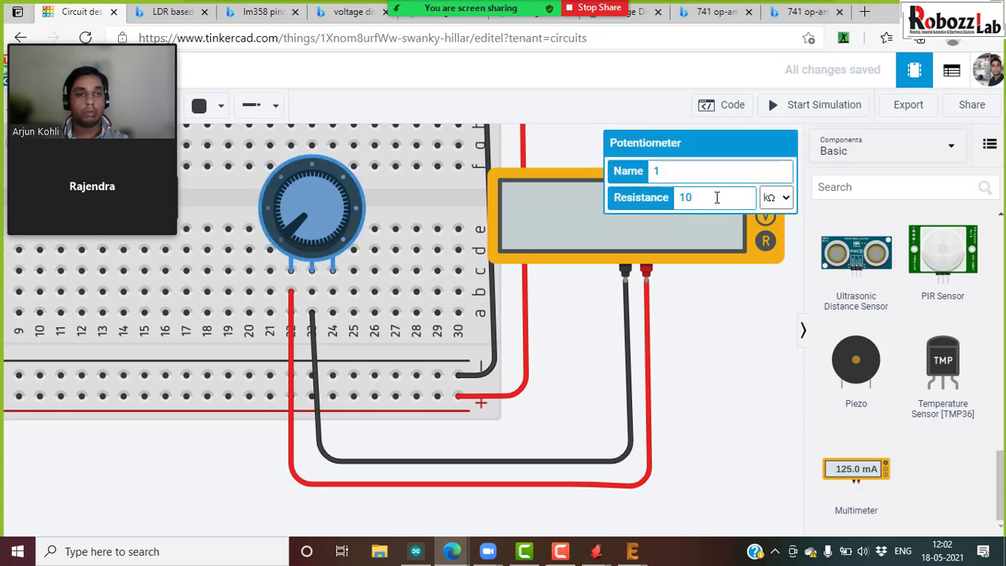
left_click(695, 325)
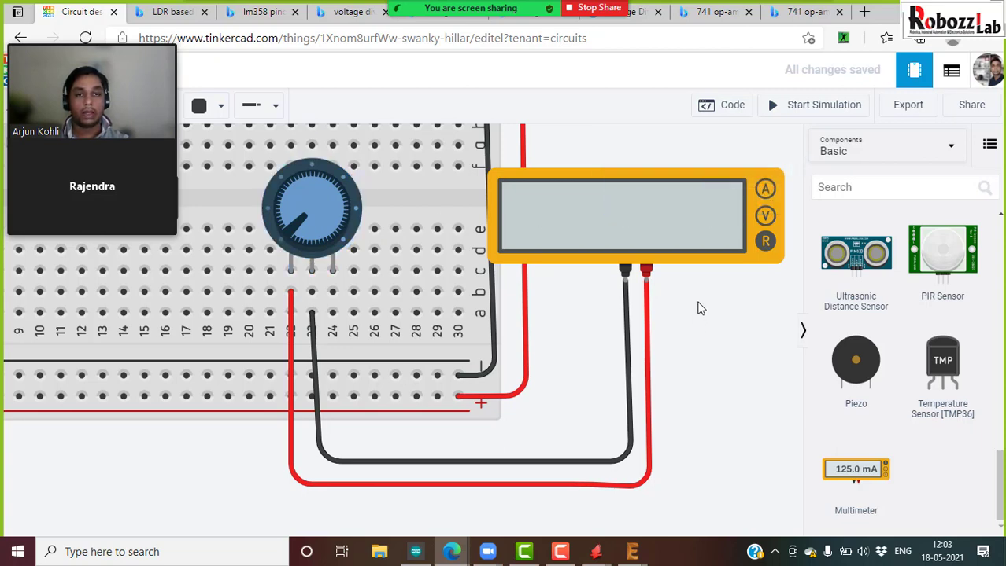
left_click(814, 107)
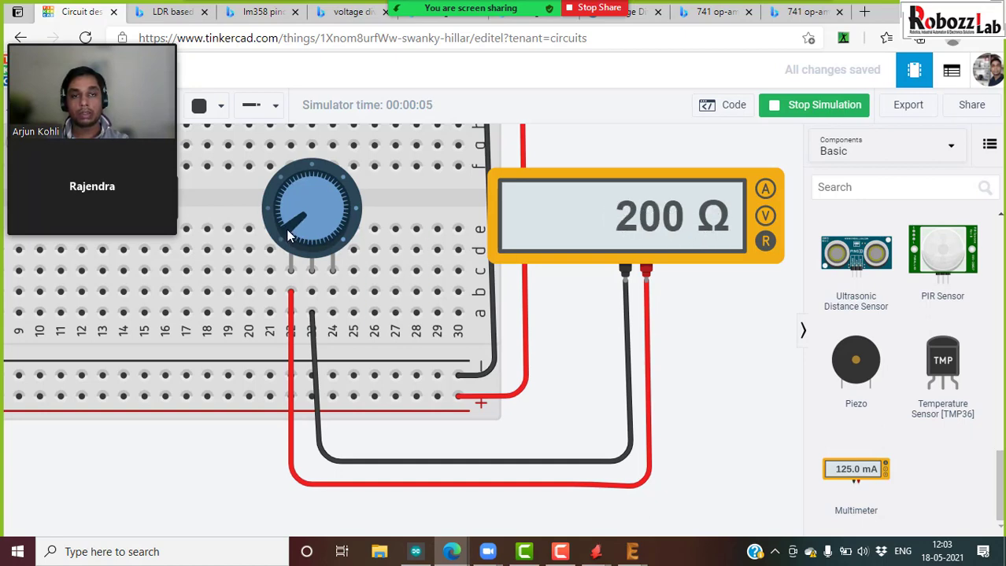
left_click_drag(286, 229, 282, 204)
left_click_drag(287, 198, 298, 240)
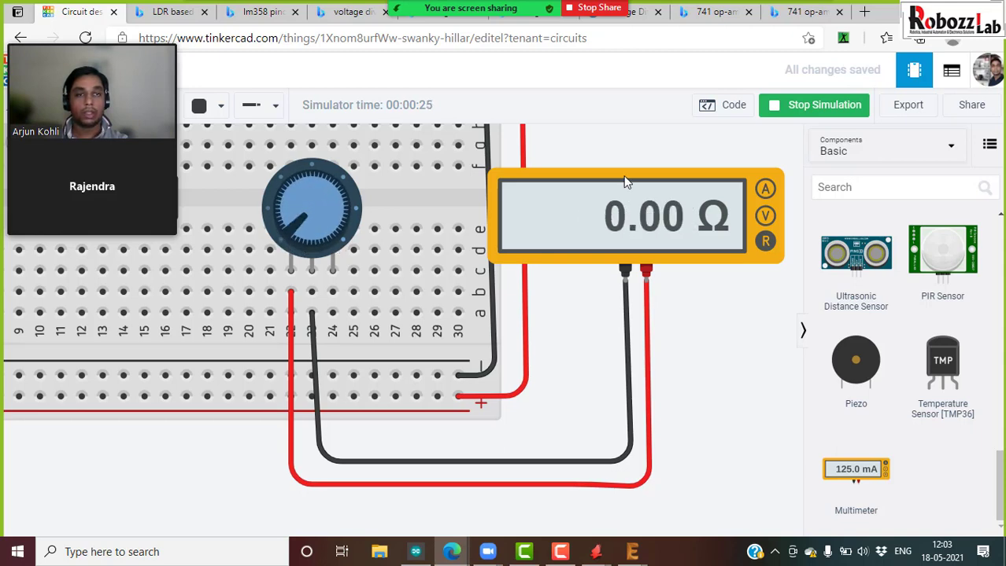
left_click(792, 116)
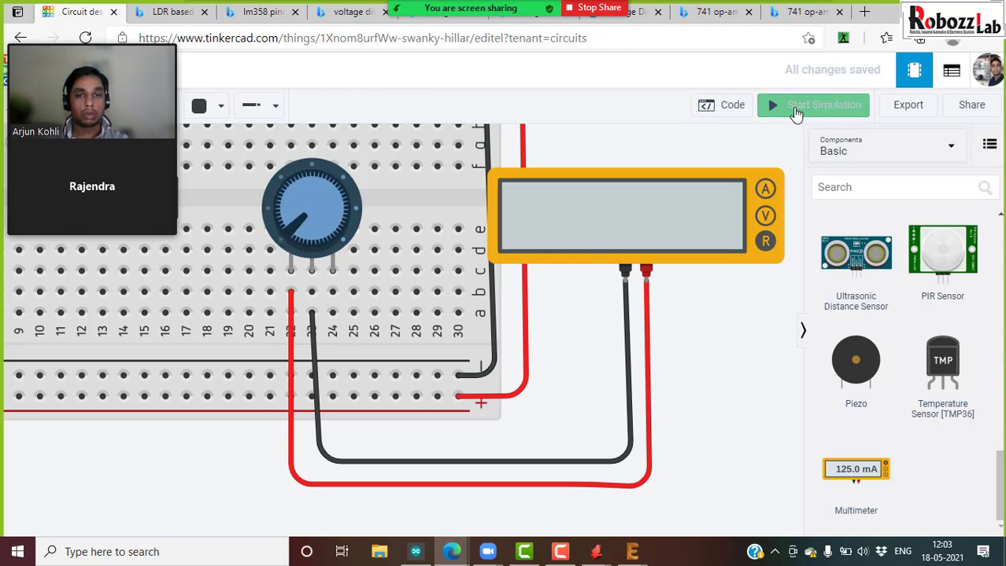
- Wire the lower negative rail at column 25 to the potentiometer's third pin at column 24, row a
left_click(314, 335)
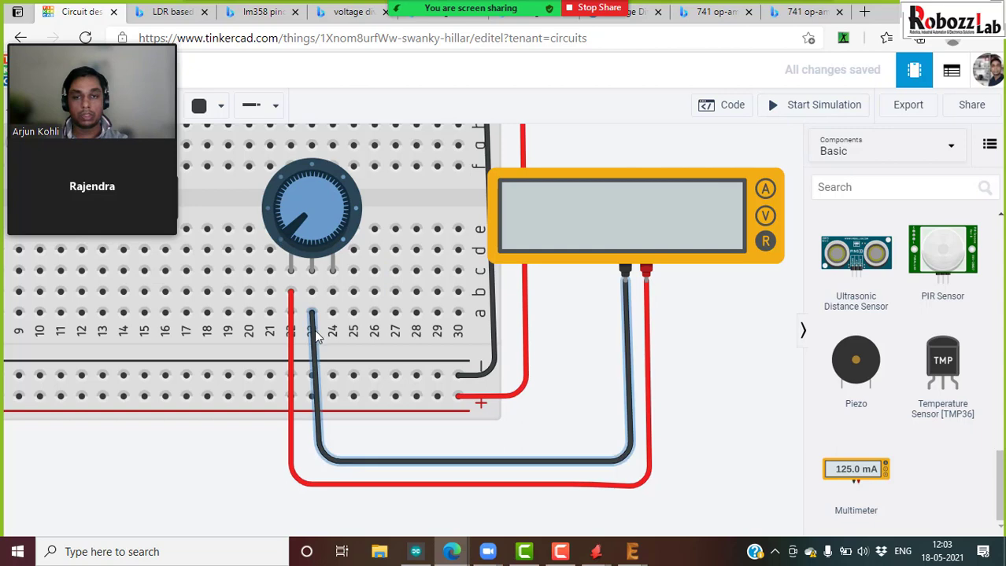
left_click(353, 377)
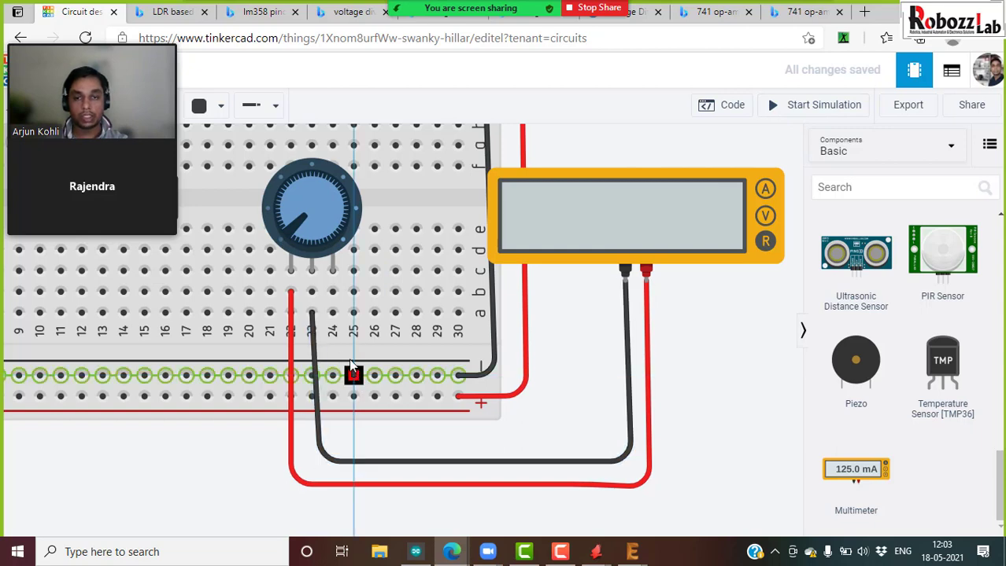
left_click(332, 313)
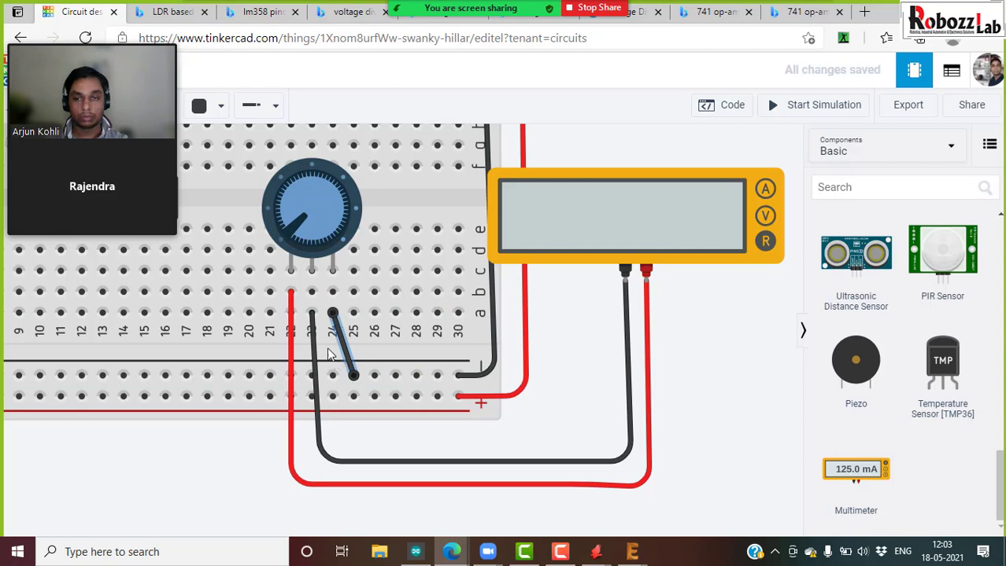
- Move the black multimeter wire's end from column 23 to the lower negative rail at column 29 and reshape its bend
left_click(313, 329)
left_click(312, 321)
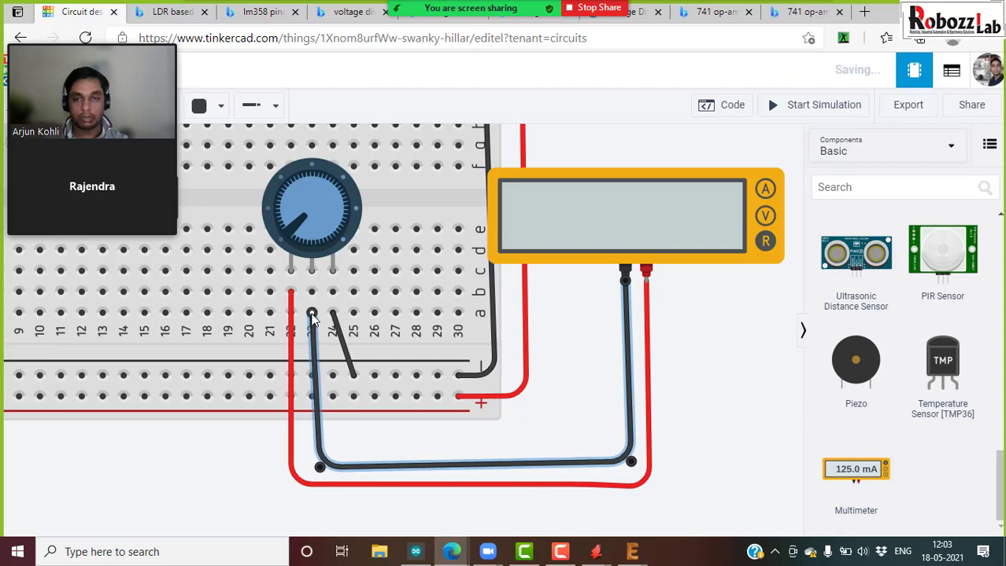
left_click_drag(312, 315, 333, 378)
left_click_drag(321, 468, 471, 464)
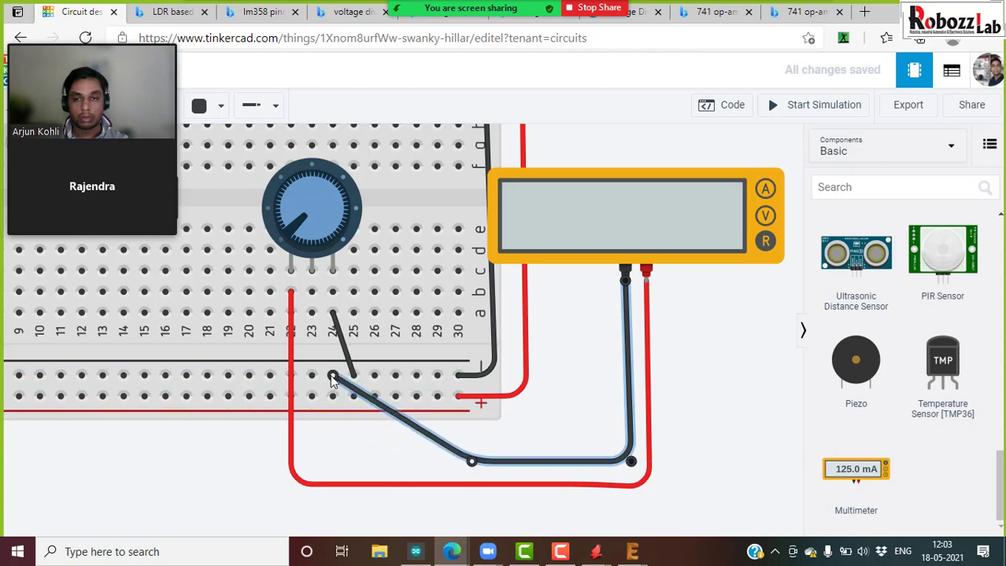
left_click_drag(332, 380, 437, 376)
left_click_drag(471, 462, 448, 465)
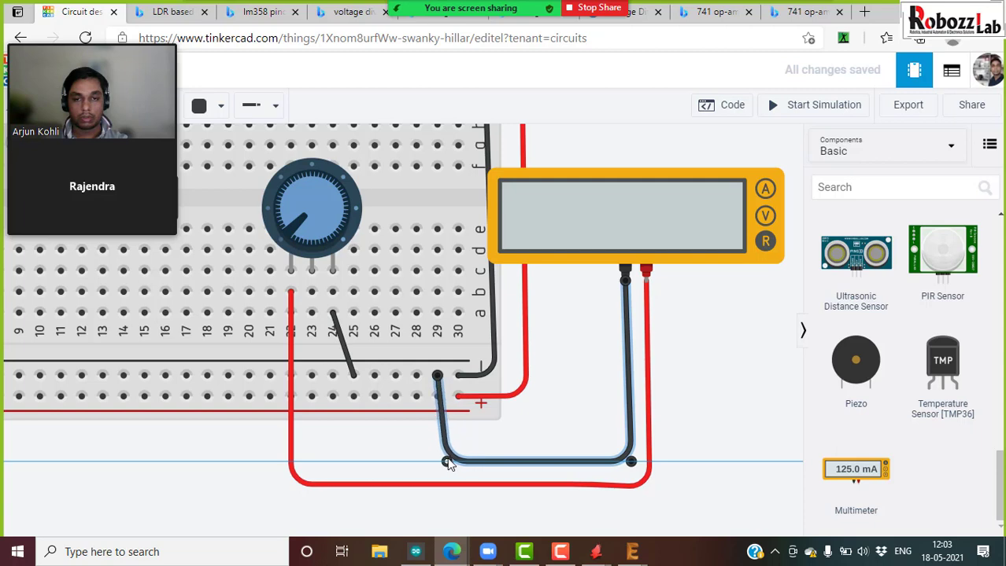
- Move the red multimeter wire's end from column 22 to column 23, row b, and shift its lower bend under the new column
left_click(291, 294)
left_click(292, 293)
left_click(291, 293)
left_click(291, 293)
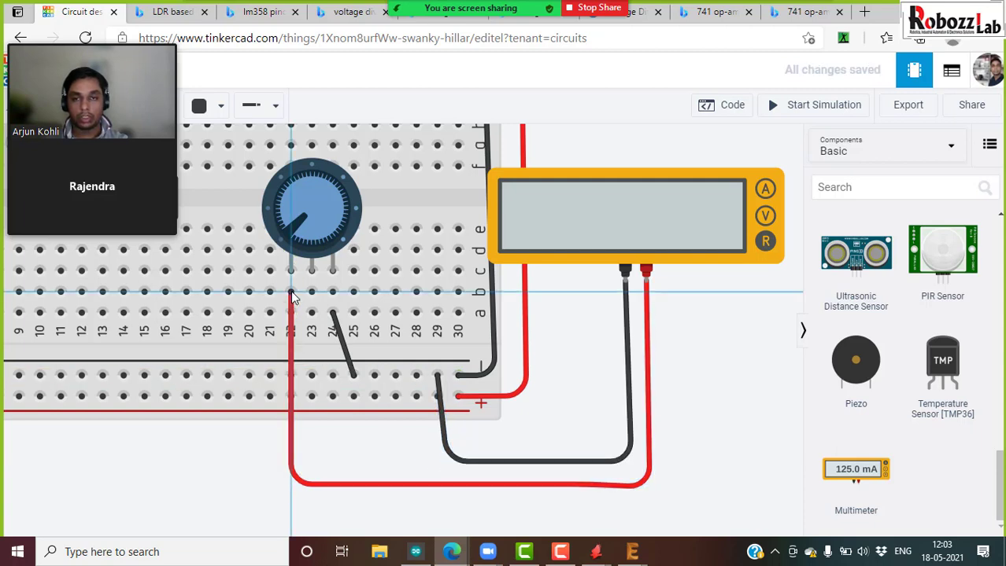
left_click(291, 293)
left_click(291, 293)
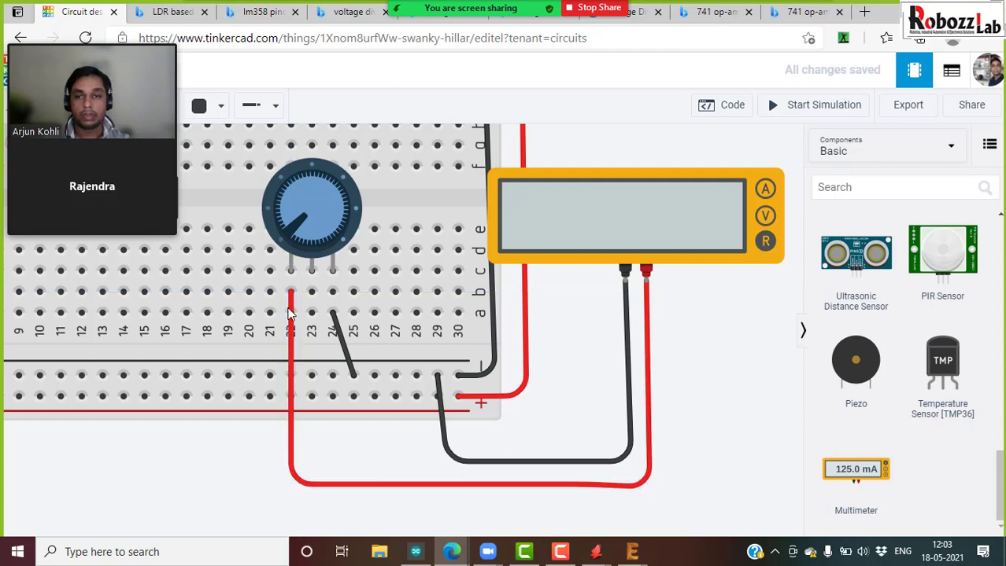
left_click(291, 293)
left_click(291, 293)
left_click(292, 295)
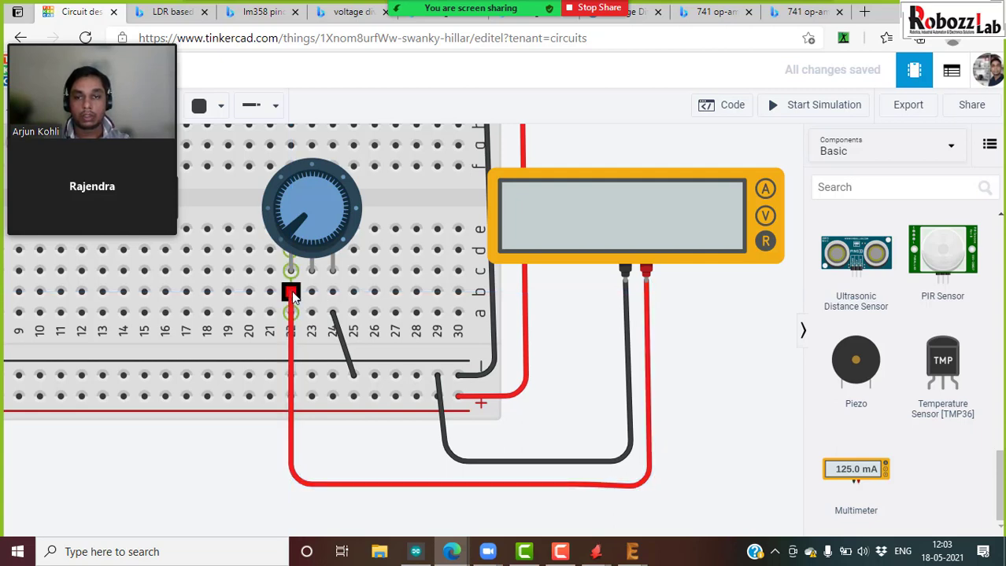
left_click(289, 294)
left_click(291, 294)
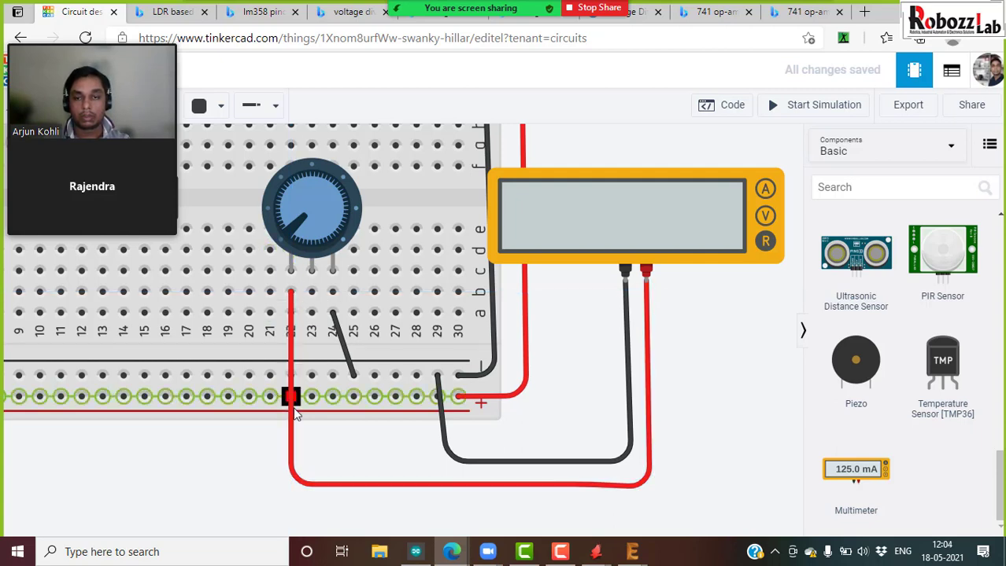
left_click(290, 315)
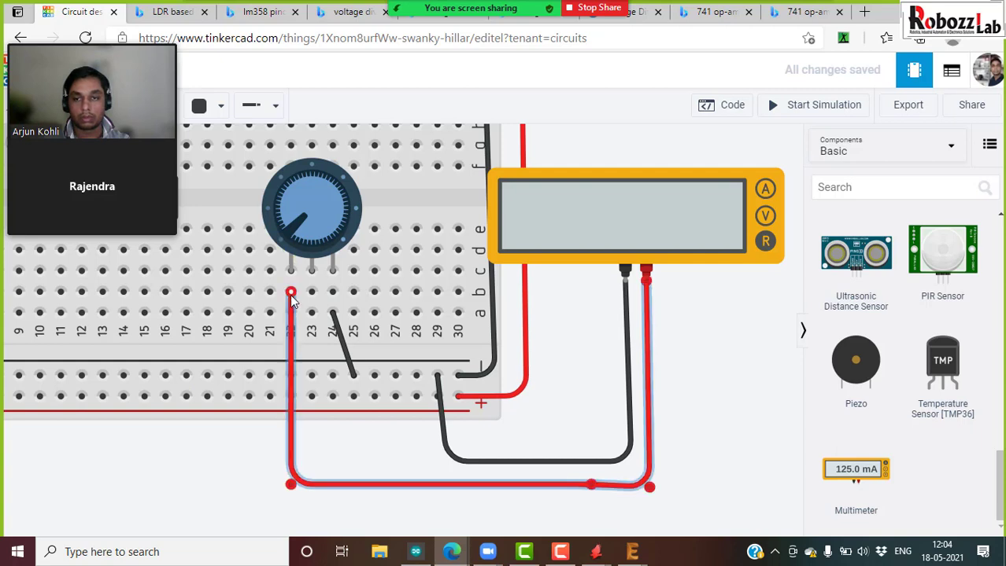
left_click_drag(291, 294, 311, 293)
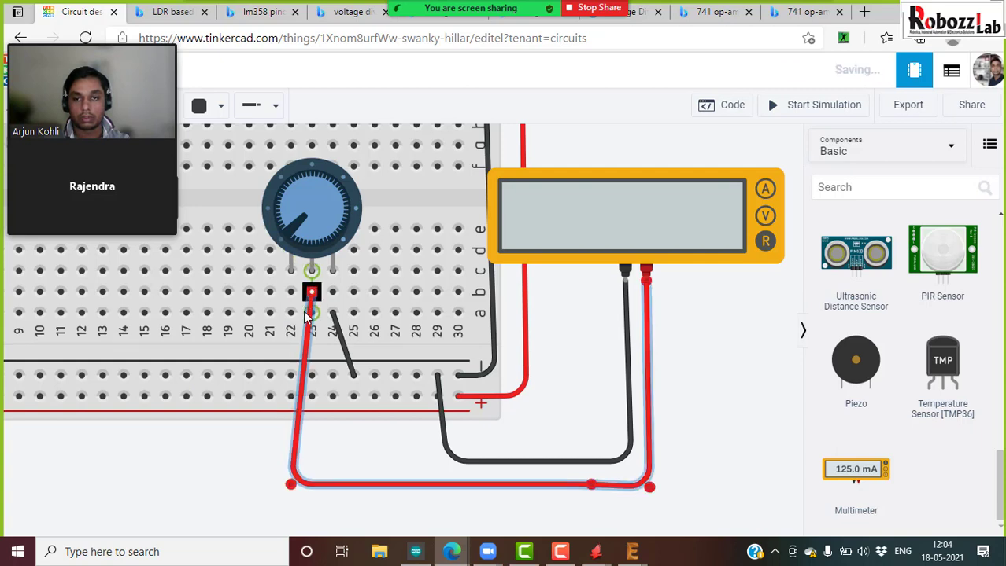
left_click_drag(291, 485, 315, 492)
left_click(398, 524)
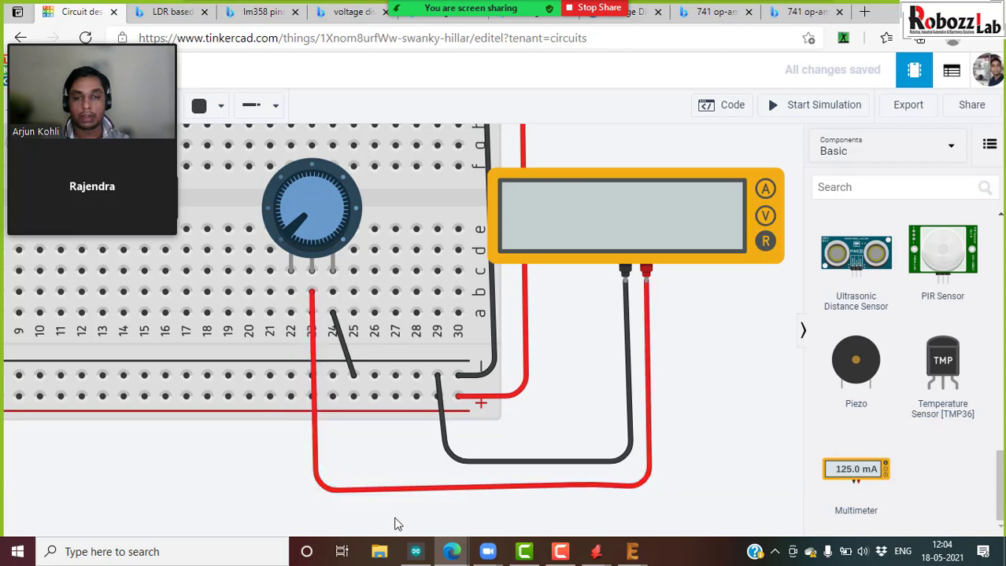
- Straighten the potentiometer's ground wire onto the lower negative rail at column 24, and wire column 22, row a, to the lower positive rail
left_click(354, 377)
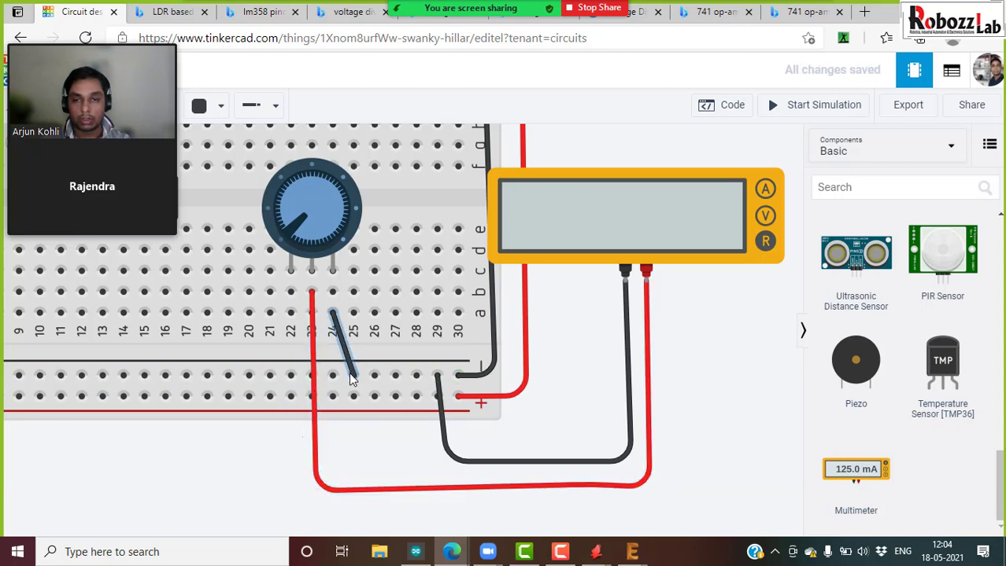
left_click_drag(354, 377, 333, 376)
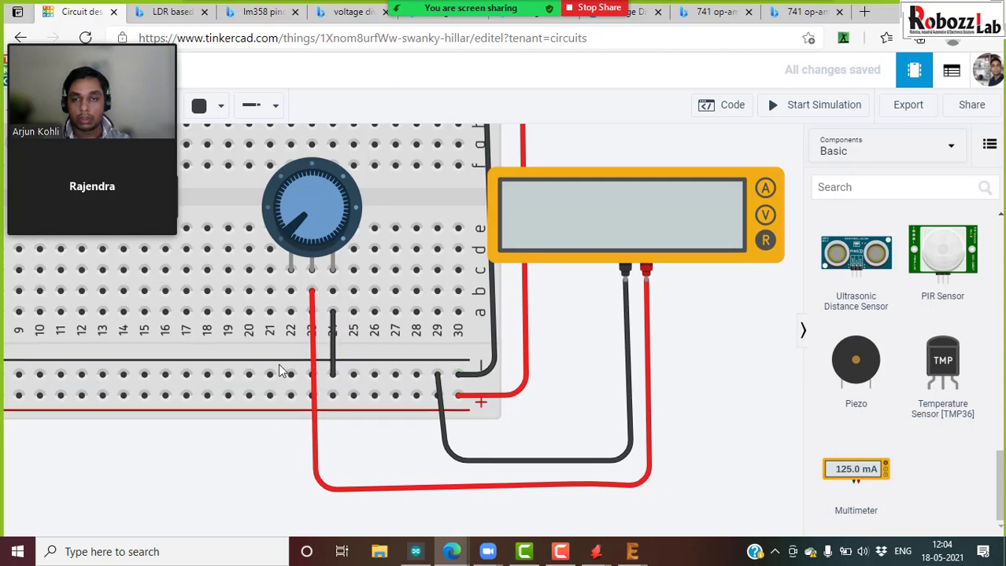
left_click(291, 312)
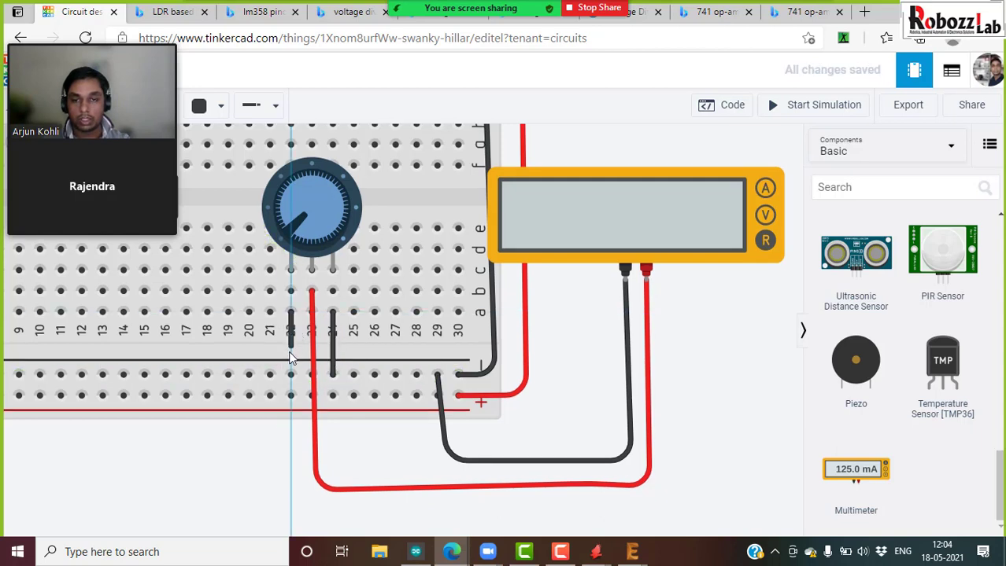
left_click(291, 396)
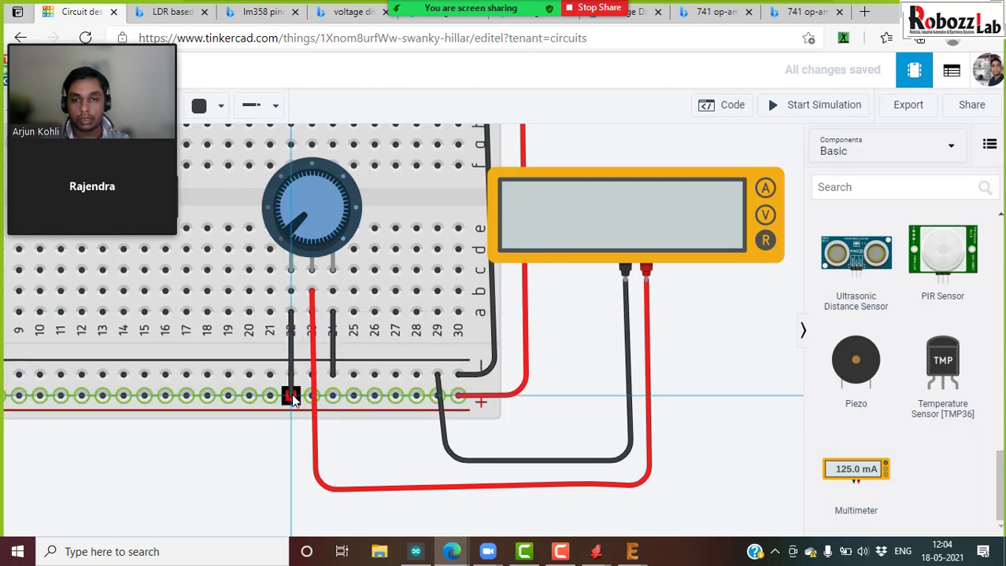
- Colour the column 22 potentiometer supply wire red and set the multimeter connected to the potentiometer to Voltage mode
left_click(218, 107)
left_click(222, 176)
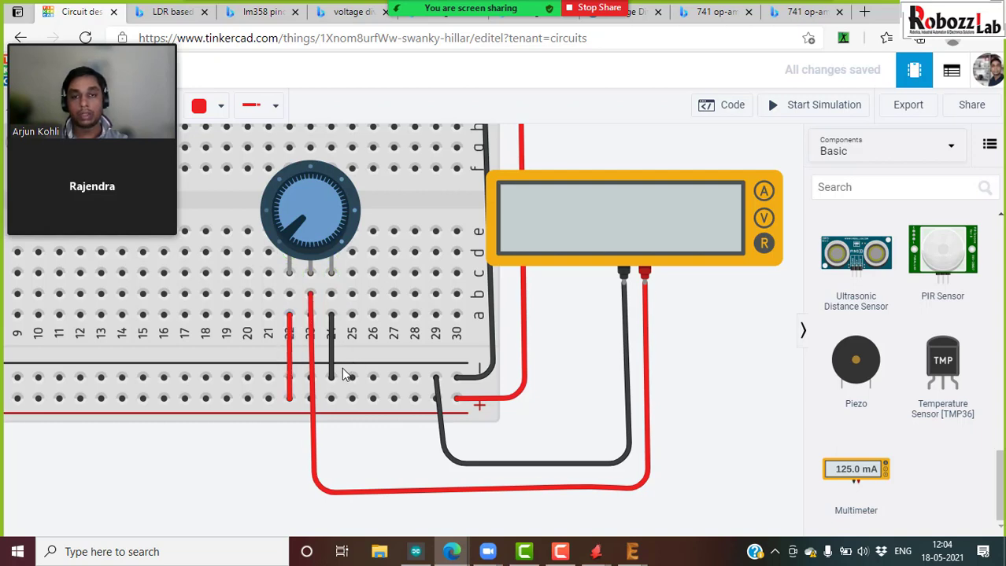
left_click(762, 222)
left_click(720, 202)
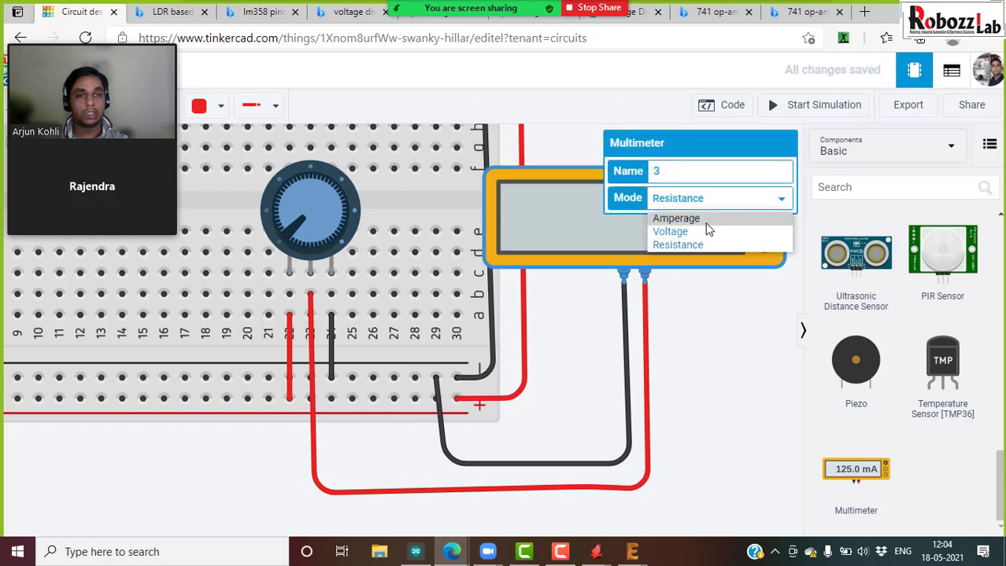
left_click(704, 219)
left_click(710, 206)
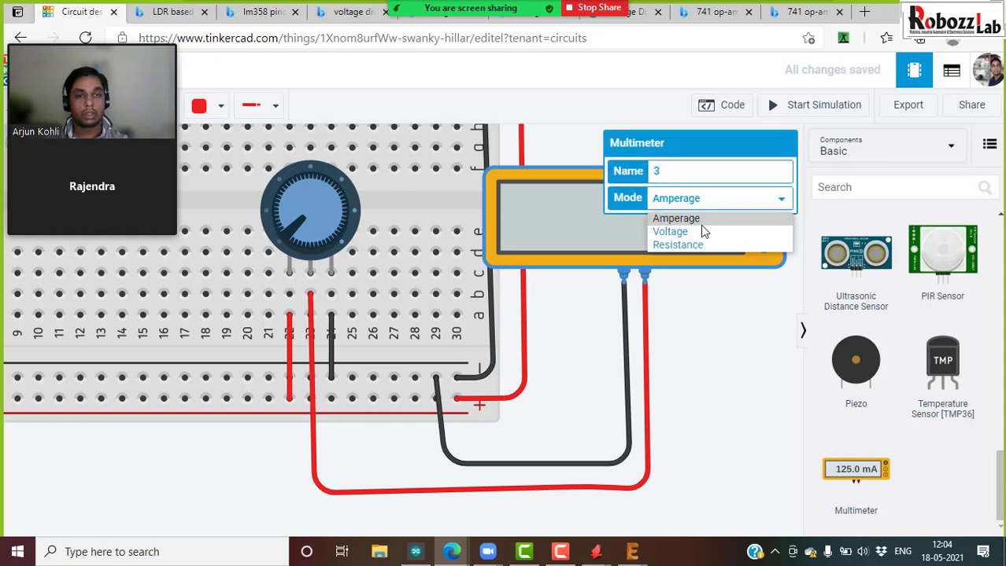
left_click(704, 231)
left_click(690, 331)
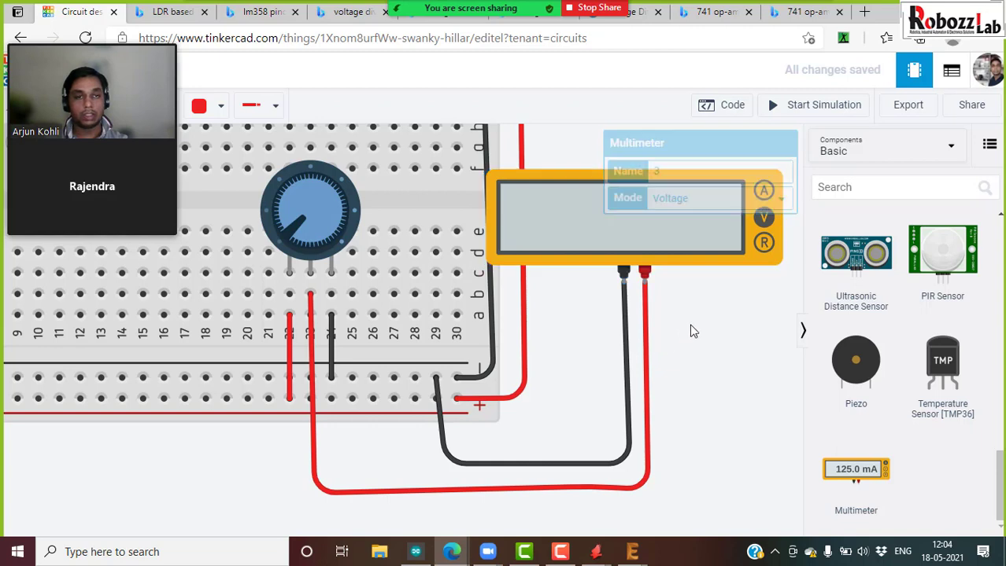
- Run the simulation, try the potentiometer knob, inspect the column 22 supply wire, and stop the simulation
left_click(822, 105)
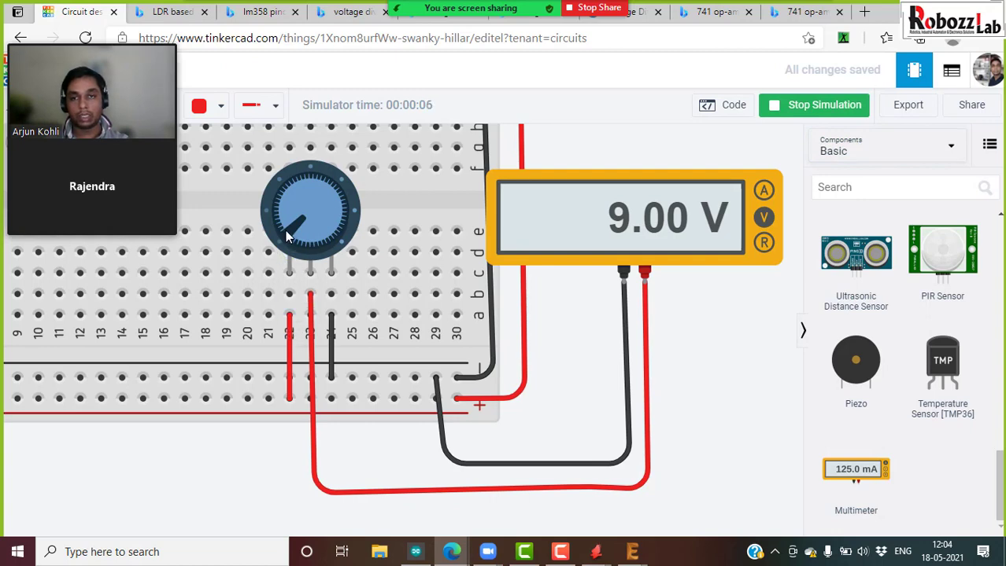
mouse_move(285, 231)
left_mouse_down()
mouse_move(292, 193)
mouse_move(313, 192)
mouse_move(320, 221)
mouse_move(313, 189)
mouse_move(284, 225)
mouse_move(286, 240)
left_mouse_up()
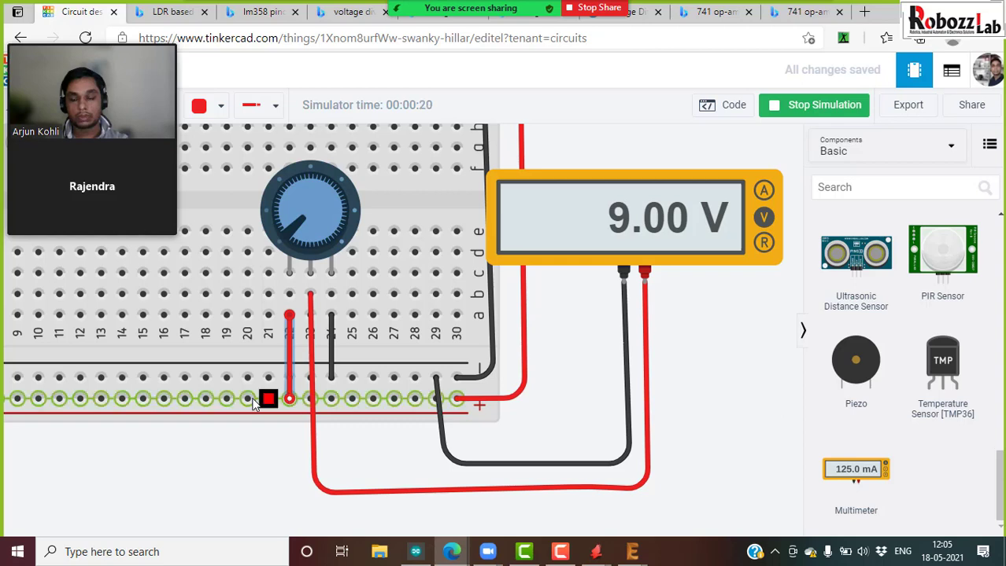
scroll(288, 405, "up", 2)
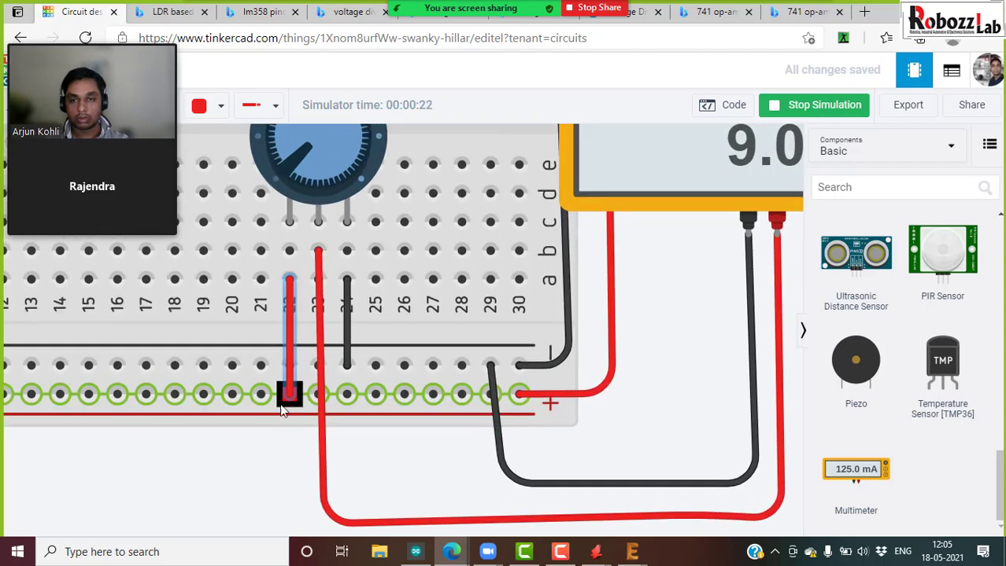
left_click_drag(290, 413, 293, 408)
left_click(292, 366)
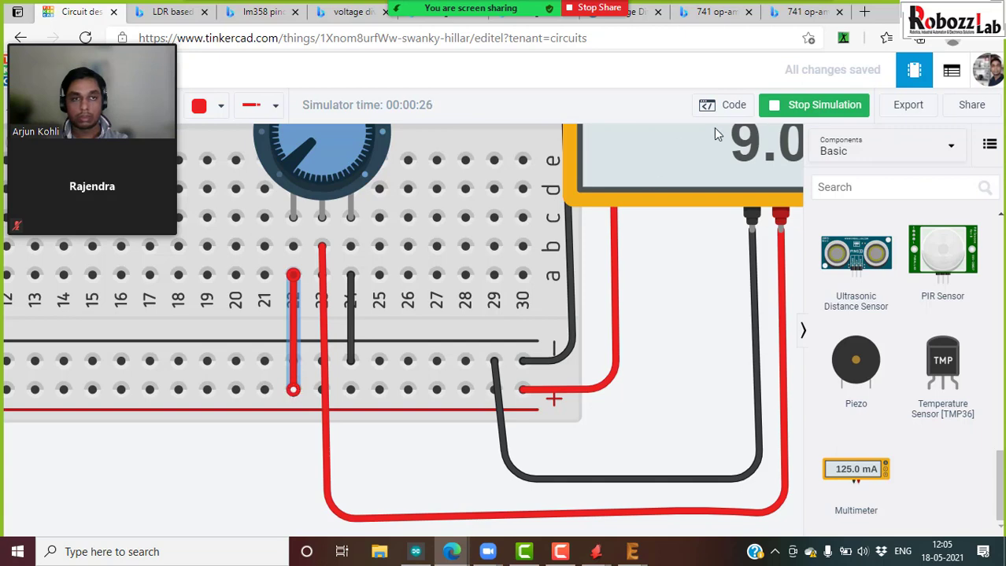
left_click(800, 110)
- Swap the potentiometer's supply wires: column 22 in black to the lower negative rail, column 24 in red to the lower positive rail
left_click_drag(292, 389, 350, 389)
left_click(351, 362)
left_click(219, 110)
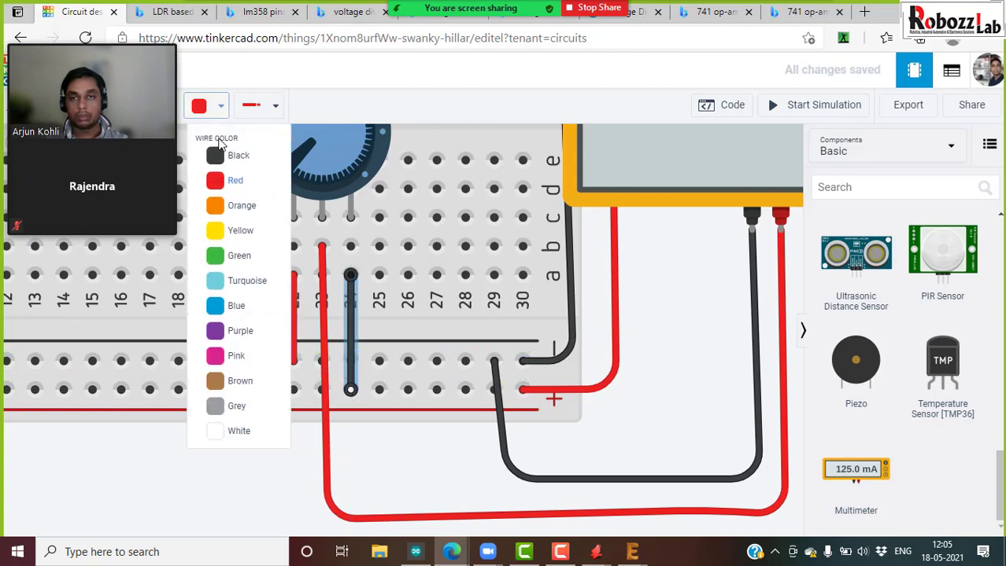
left_click(234, 178)
left_click(293, 306)
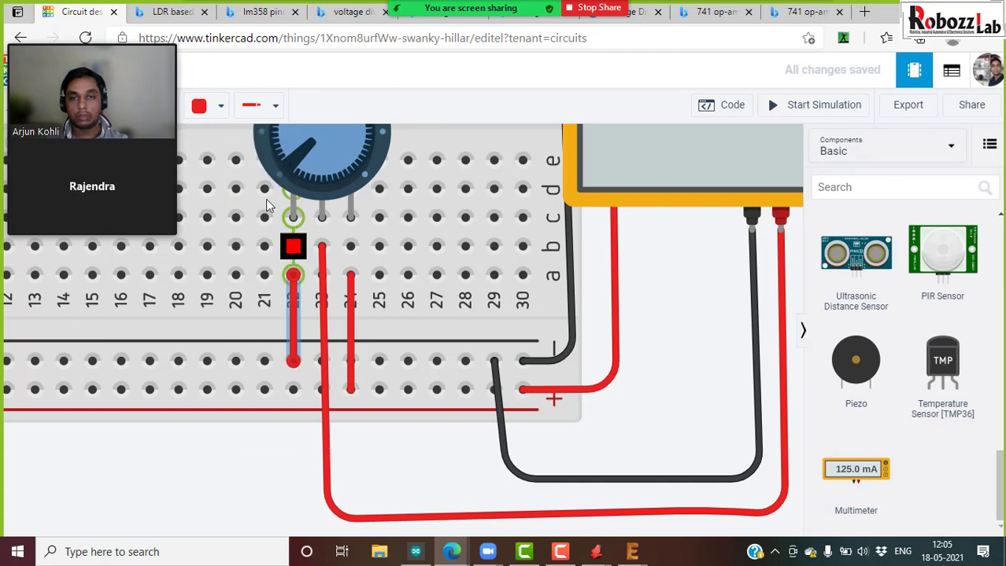
left_click(219, 106)
left_click(222, 157)
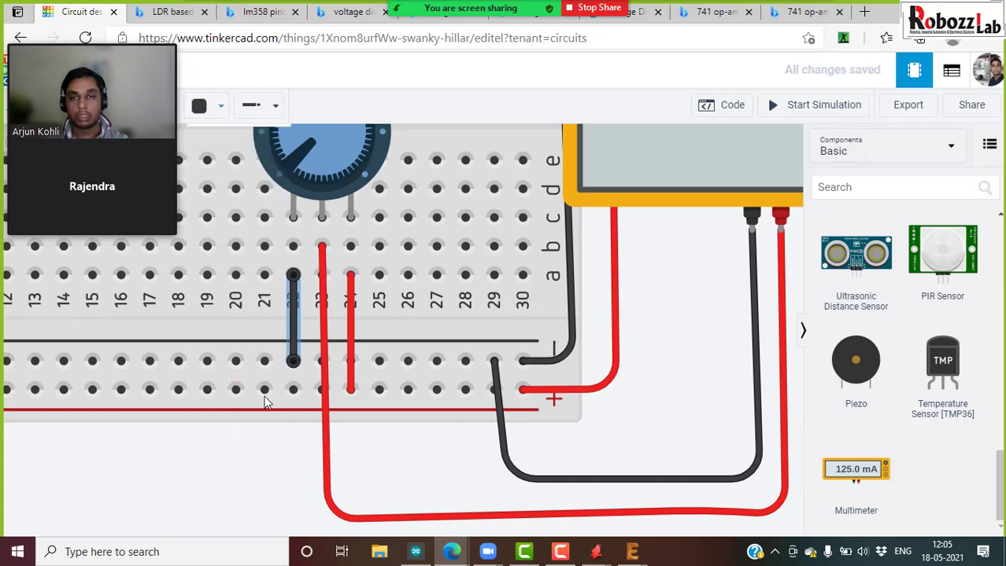
- Rerun the simulation to check the voltage with the swapped supply wires, try the potentiometer knob, and stop it
scroll(260, 425, "down", 3)
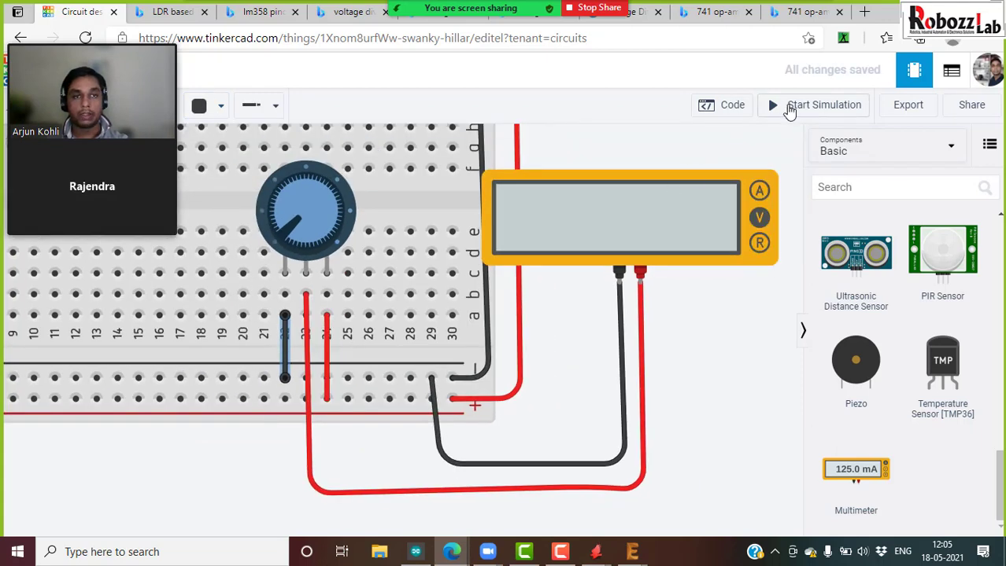
left_click(788, 107)
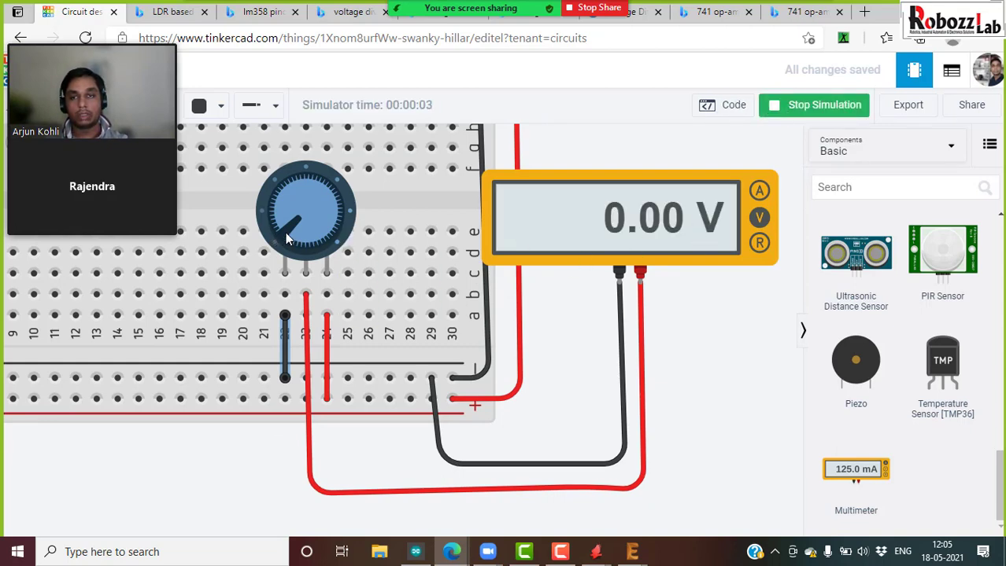
left_click_drag(285, 233, 266, 245)
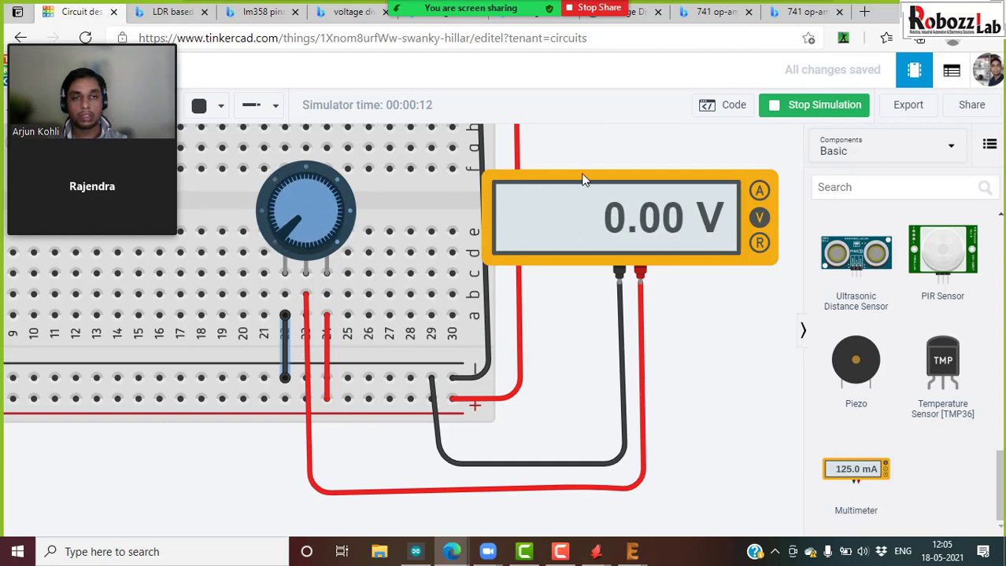
left_click(796, 110)
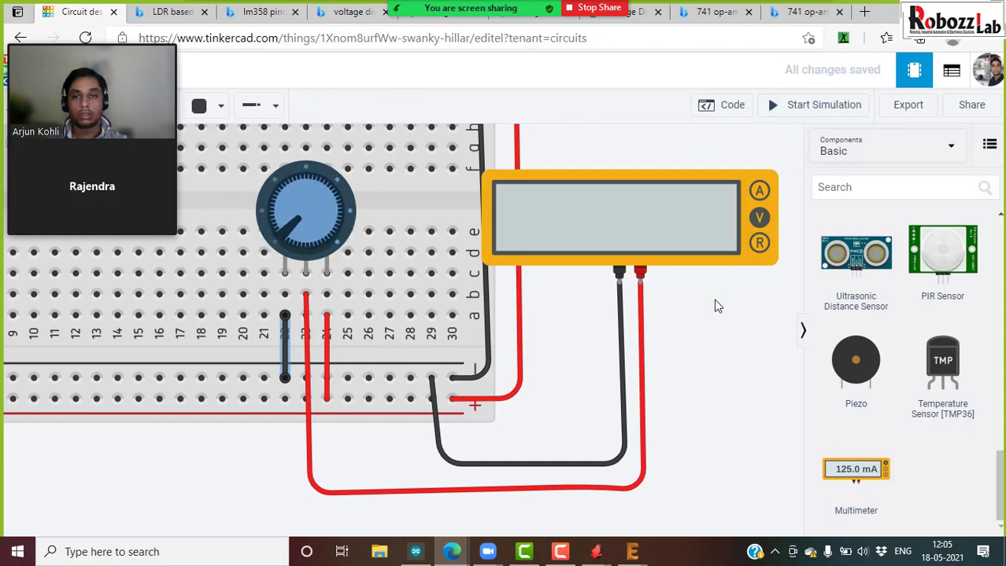
- Examine the op-amp on the breadboard and consult the 741 pinout diagram for its supply pins
scroll(713, 323, "down", 5)
scroll(504, 192, "up", 3)
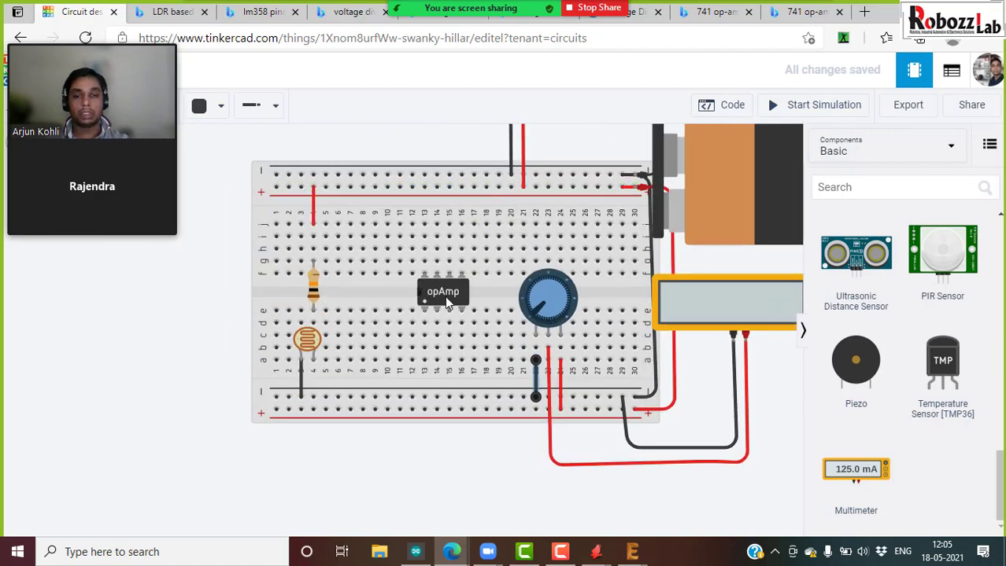
scroll(446, 303, "up", 5)
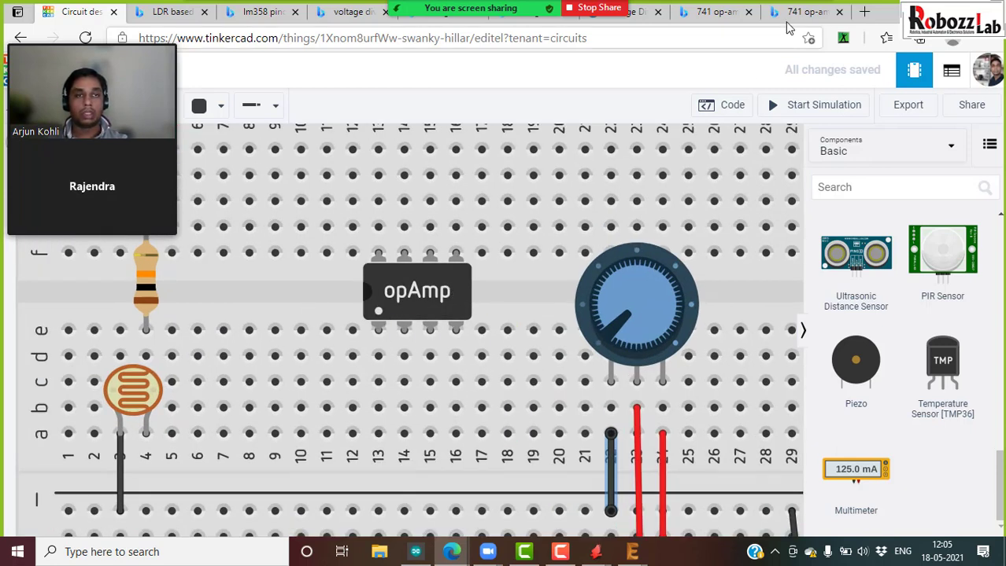
left_click(812, 13)
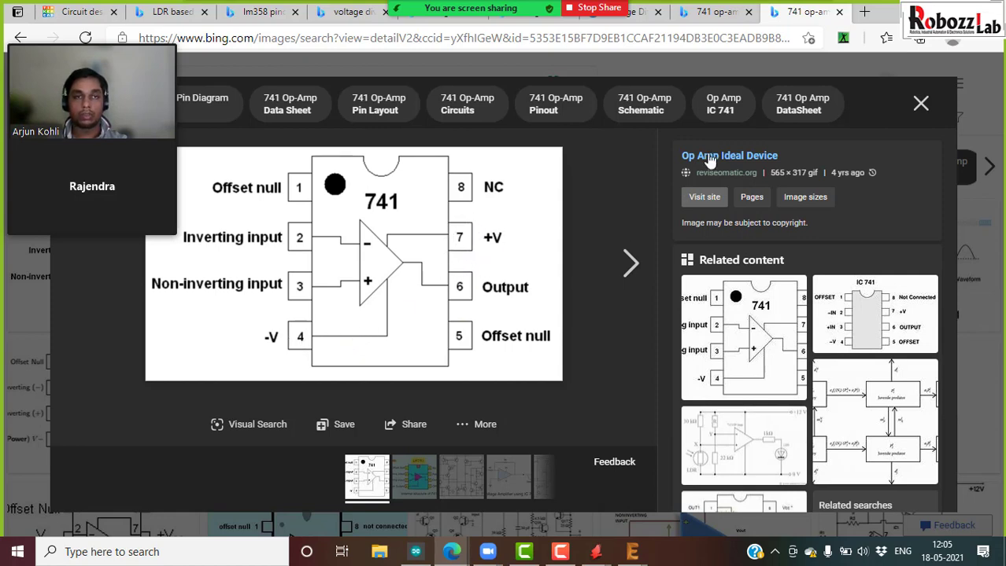
left_click(79, 12)
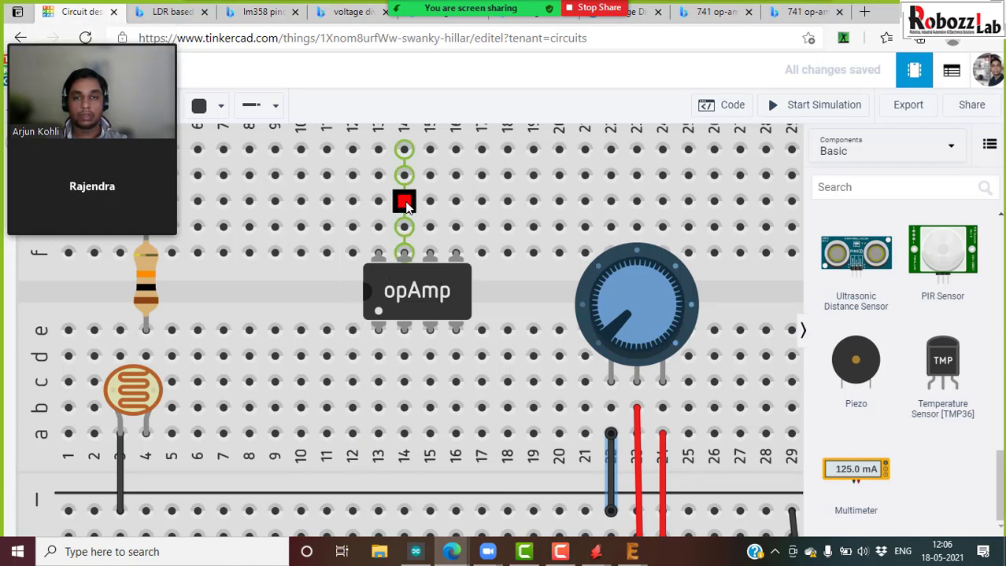
- Wire op-amp pin 7 from column 14, row j, to the upper positive rail and colour the wire red
scroll(398, 261, "down", 2)
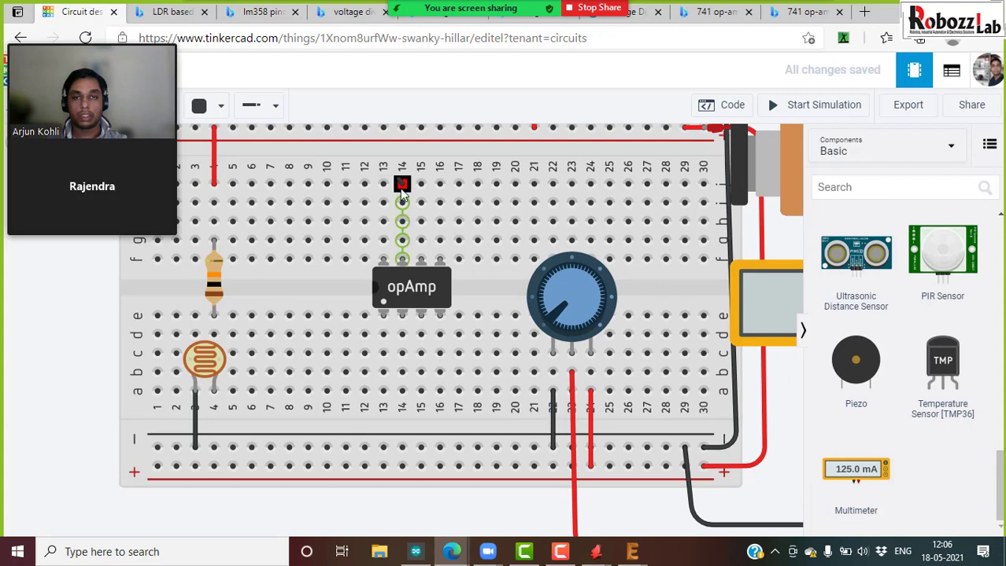
left_click(402, 185)
left_click(384, 264)
scroll(393, 315, "down", 1)
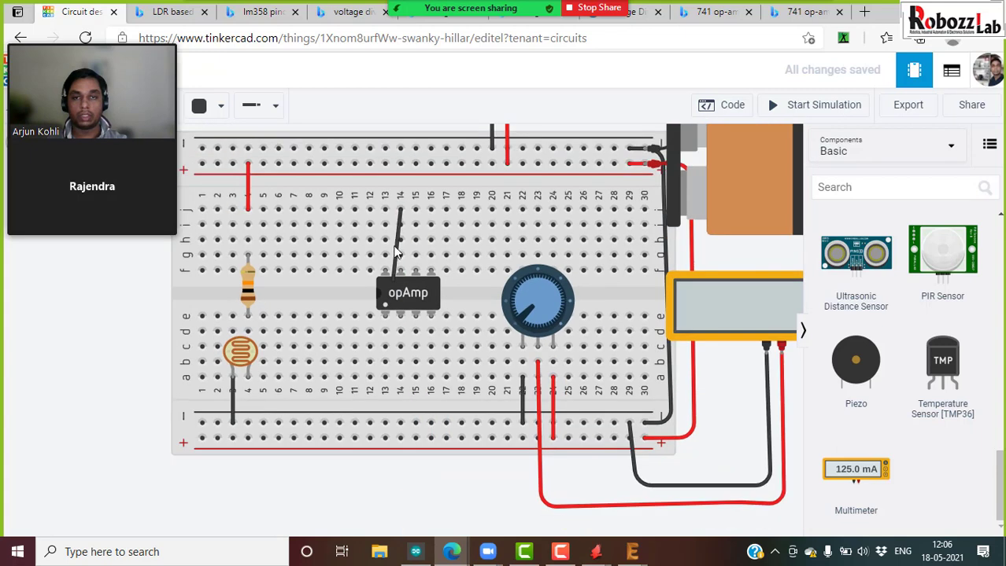
left_click(398, 206)
left_click(400, 166)
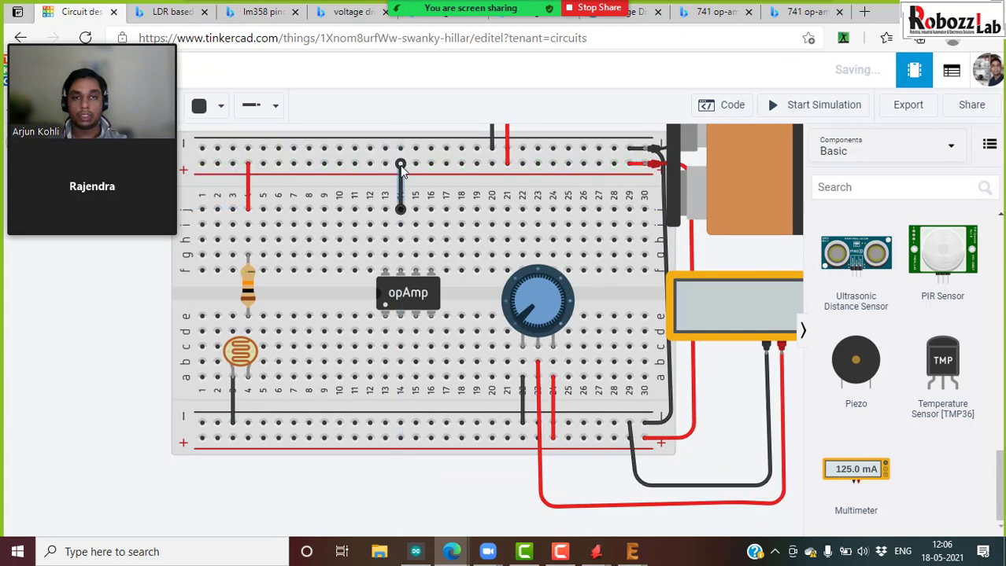
left_click(220, 105)
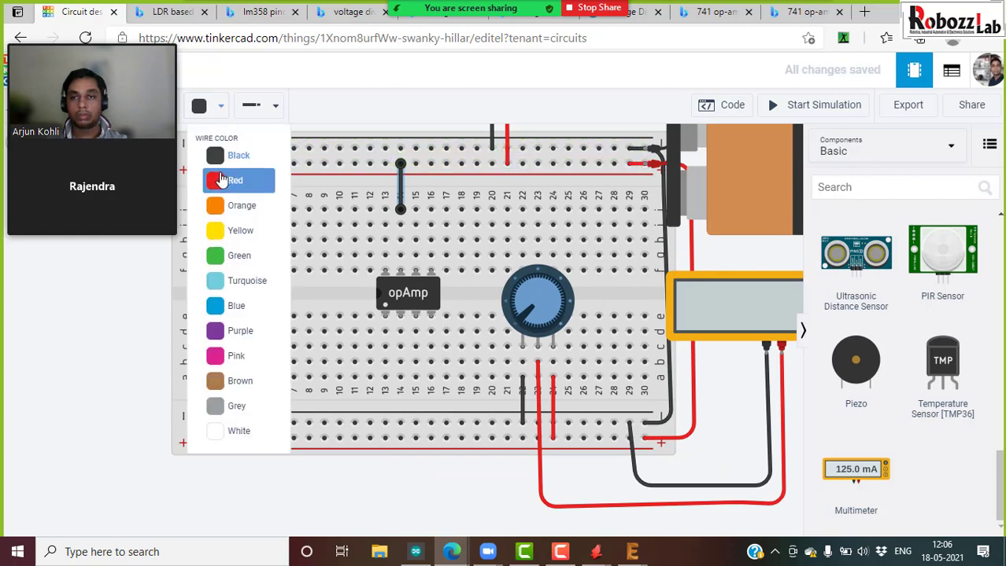
left_click(222, 180)
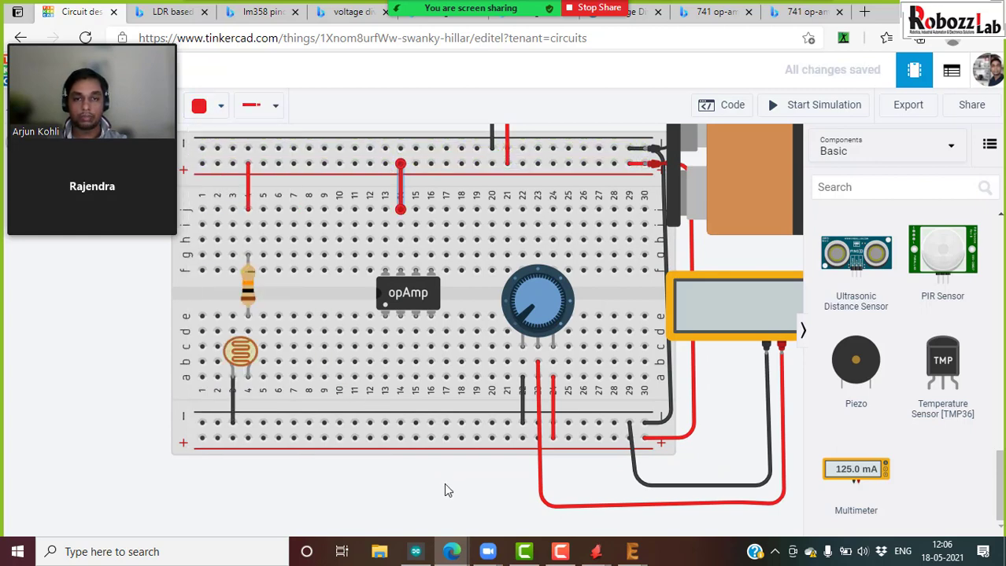
- Wire op-amp pin 4 from column 16, row a, to the lower negative rail and colour the wire black
left_click(430, 377)
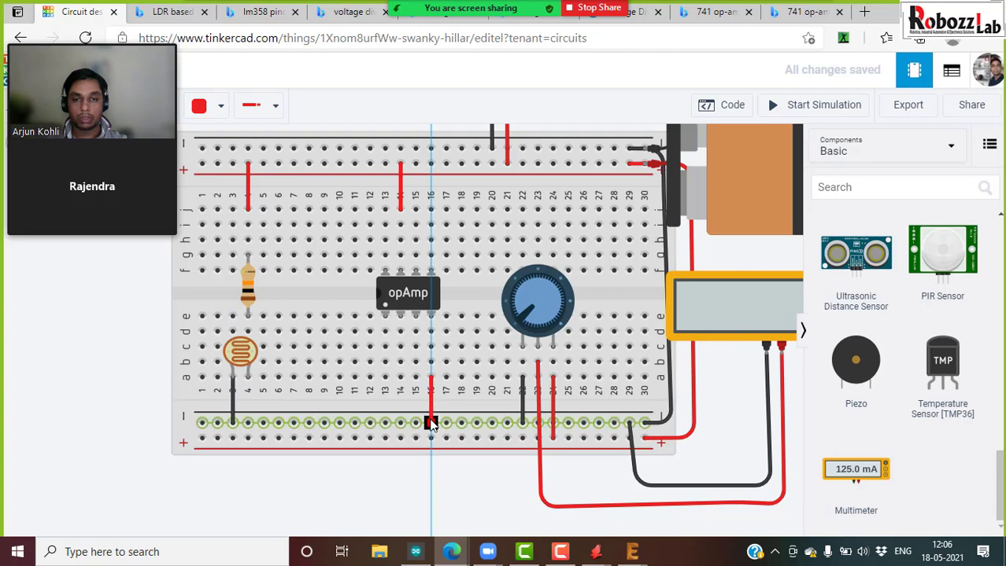
left_click(430, 424)
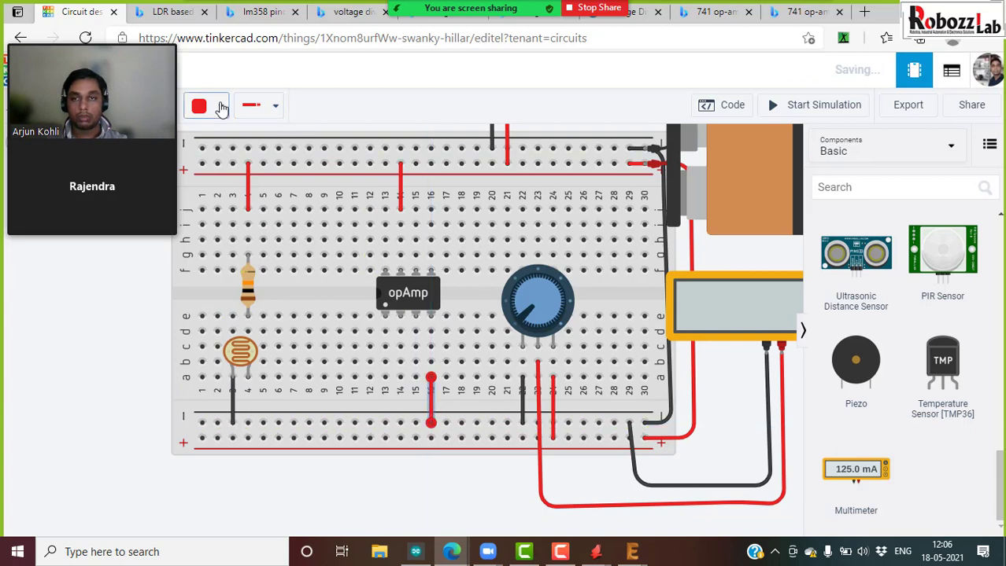
left_click(221, 107)
left_click(224, 156)
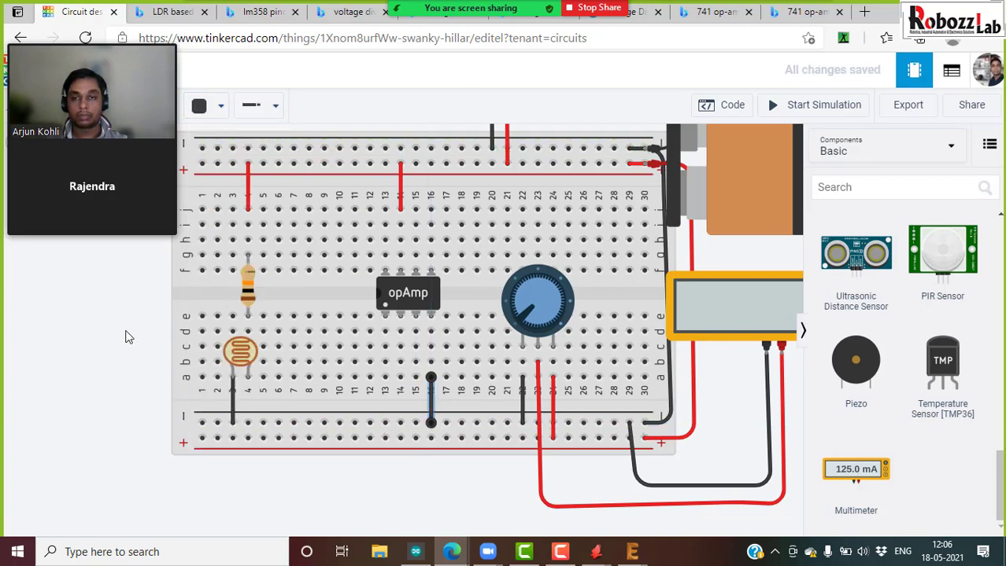
- Add a resistor between the op-amp and the potentiometer, near columns 17 and 18 on the upper half of the breadboard
scroll(472, 360, "up", 1)
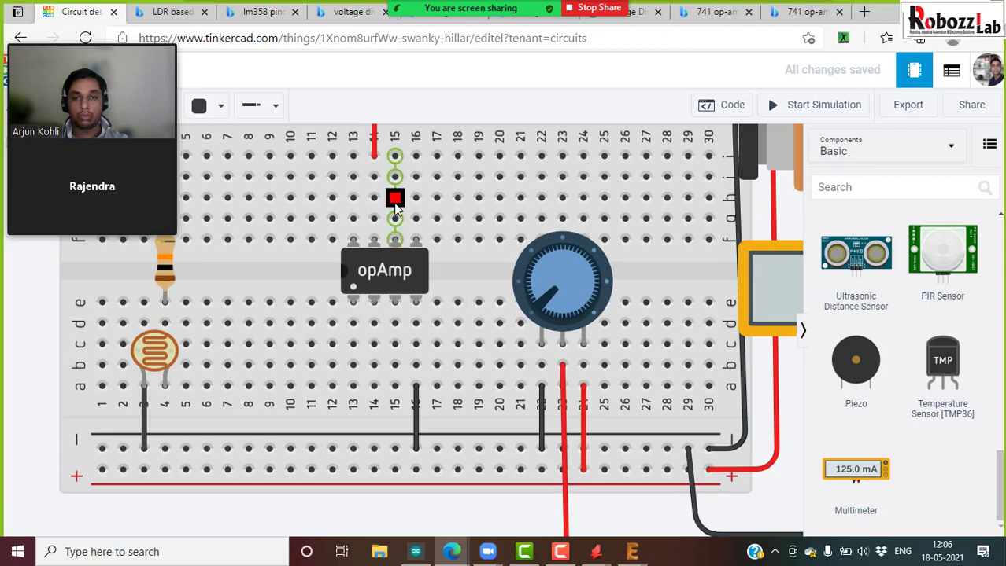
scroll(393, 338, "down", 1)
scroll(376, 358, "down", 1)
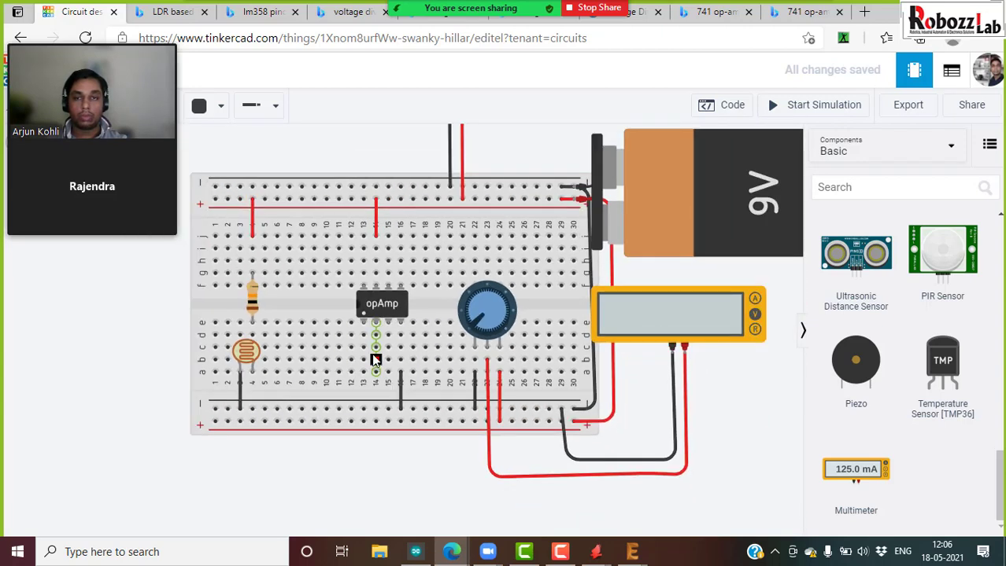
scroll(643, 345, "down", 1)
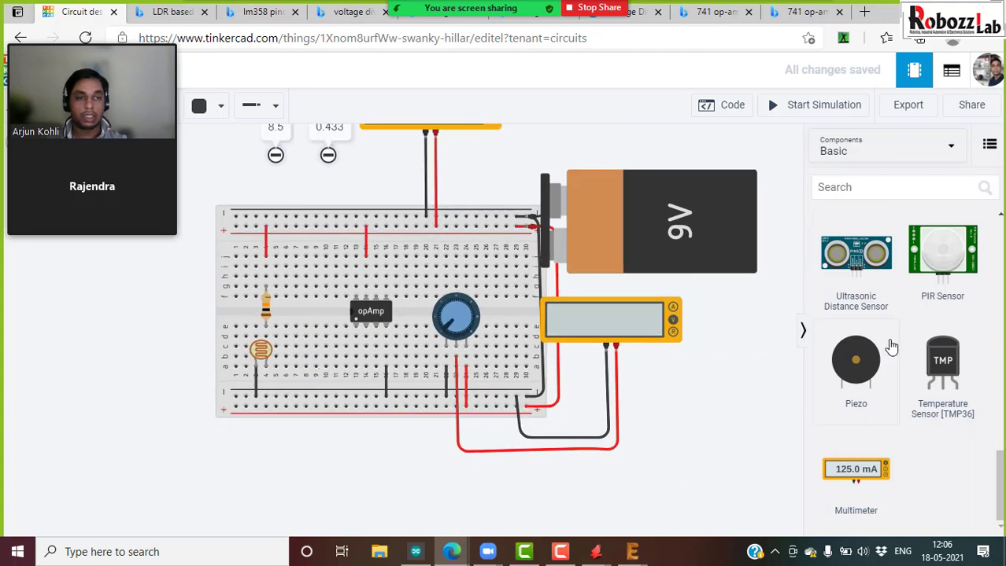
scroll(891, 347, "up", 10)
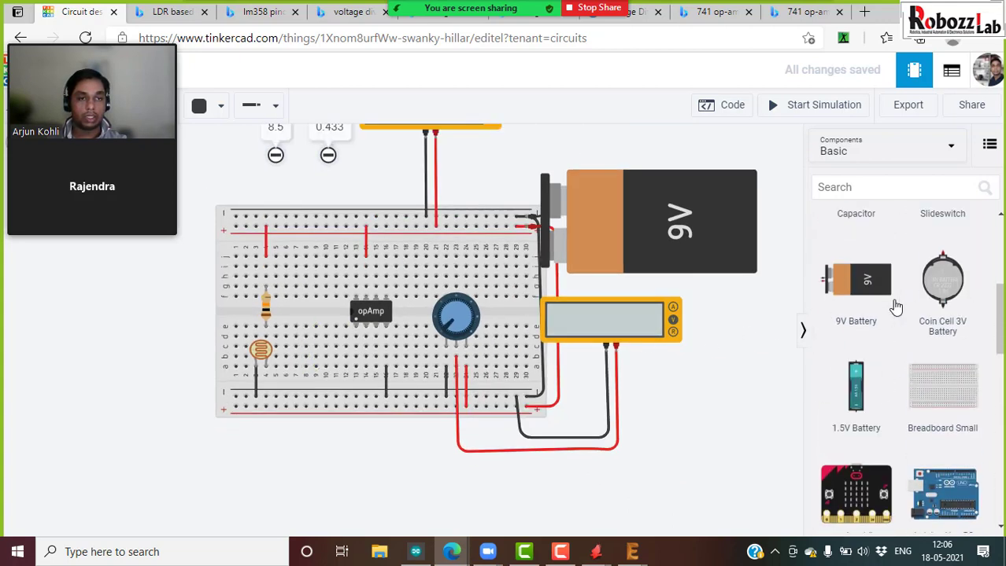
scroll(895, 307, "up", 5)
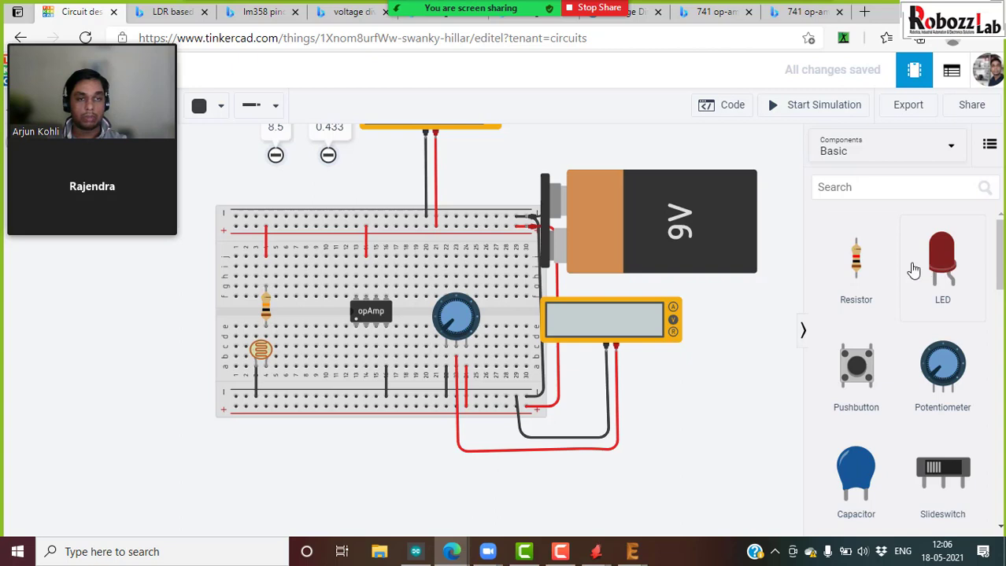
left_click_drag(854, 256, 460, 287)
scroll(460, 288, "up", 5)
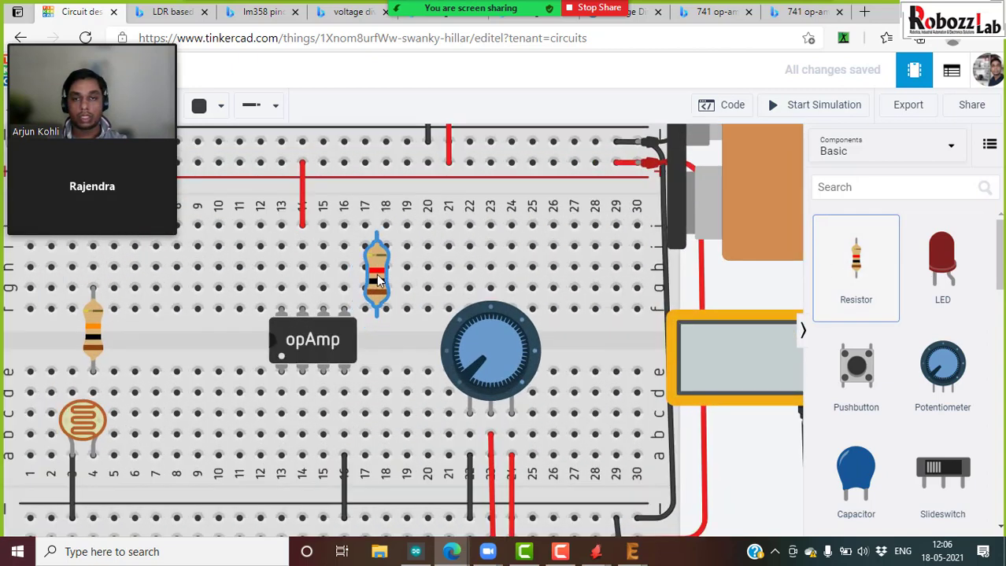
- Rotate the 1 kΩ resistor to horizontal and place it in row i, spanning columns 15 to 19 of the breadboard
left_click(378, 280)
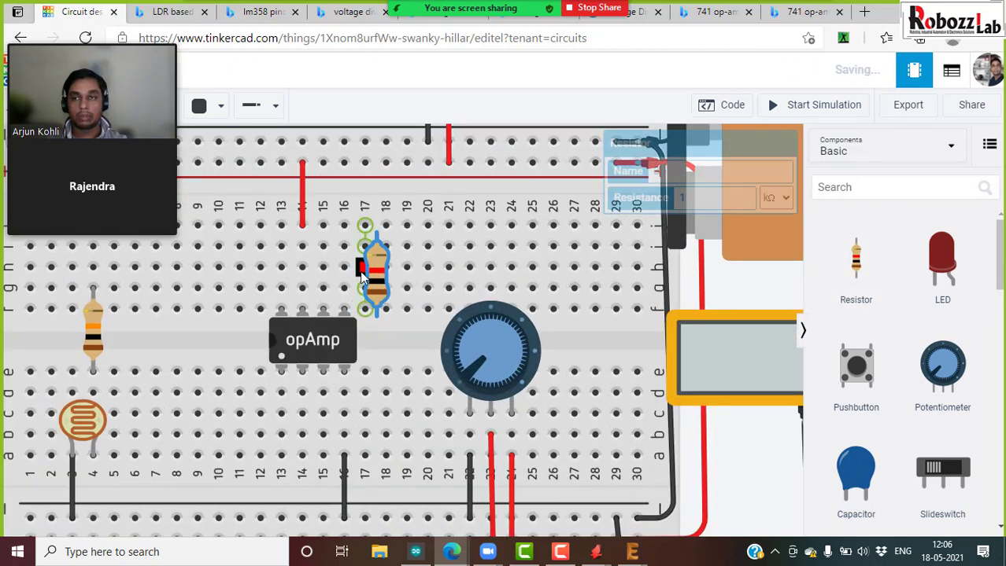
left_click_drag(92, 37, 176, 38)
left_click(18, 110)
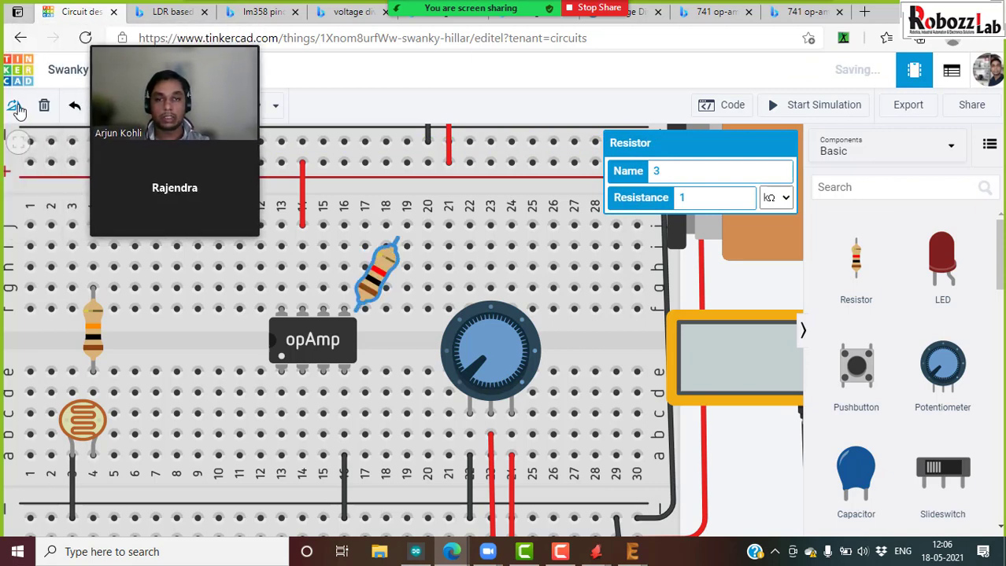
left_click(17, 110)
left_click(17, 110)
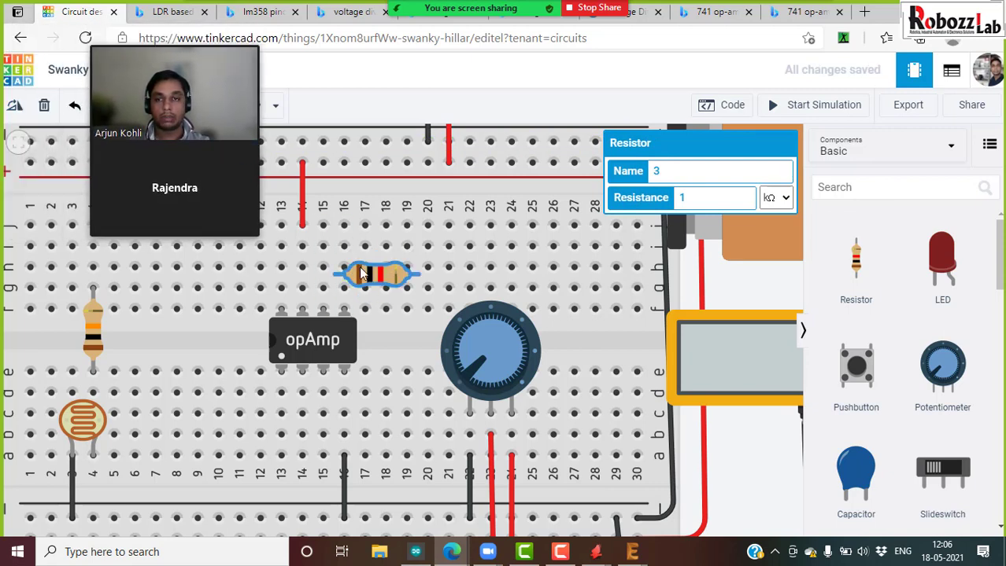
left_click_drag(365, 277, 354, 248)
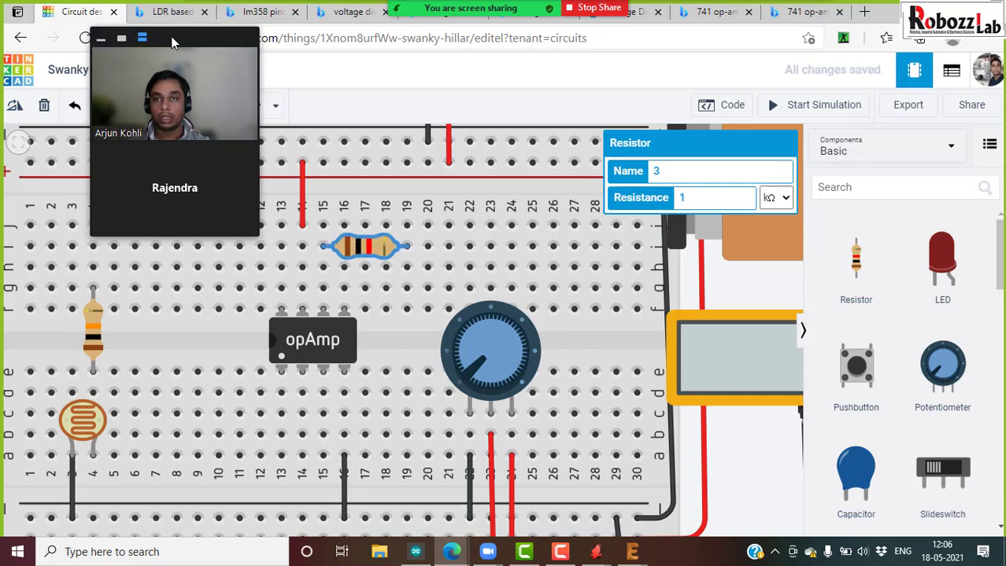
left_click_drag(166, 53, 83, 40)
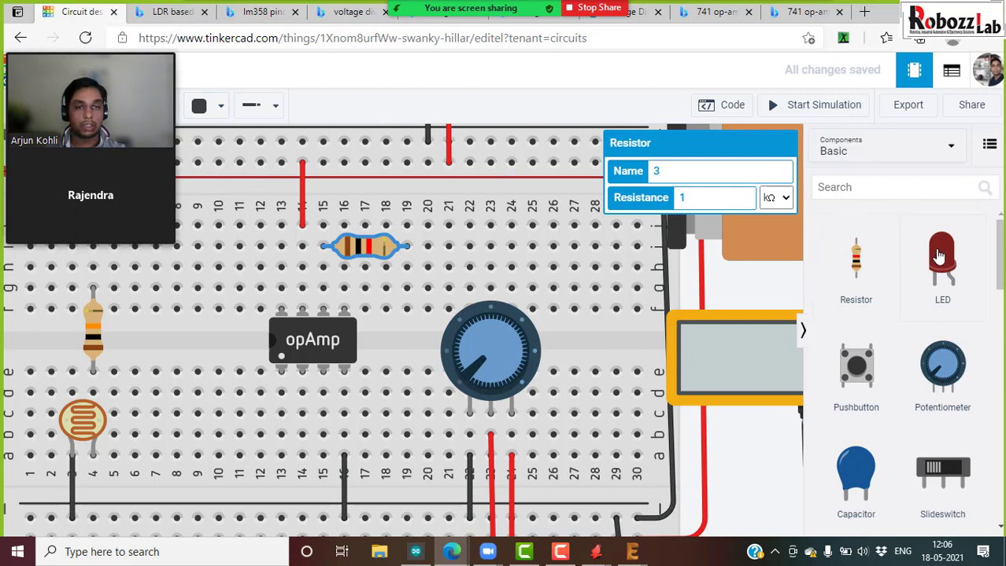
- Add a red LED in row i at columns 21 and 22, and consult the LDR circuit diagram for its connections
left_click_drag(942, 263, 453, 248)
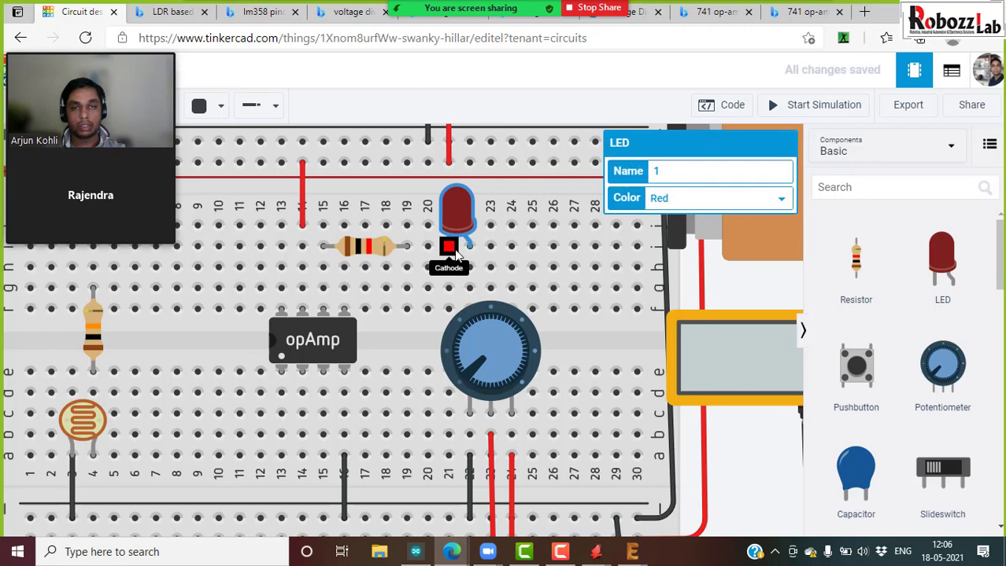
left_click(178, 12)
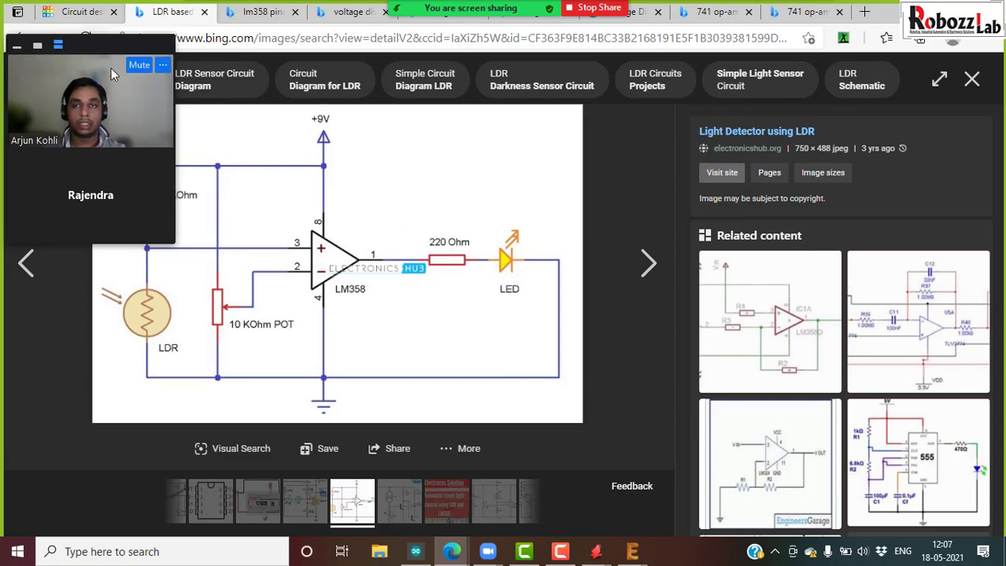
left_click(79, 12)
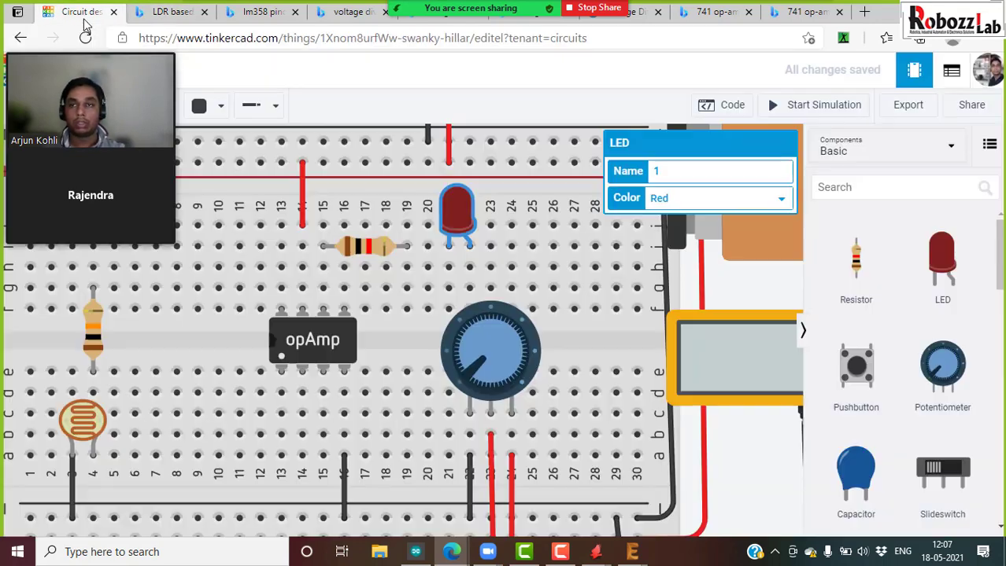
left_click(407, 225)
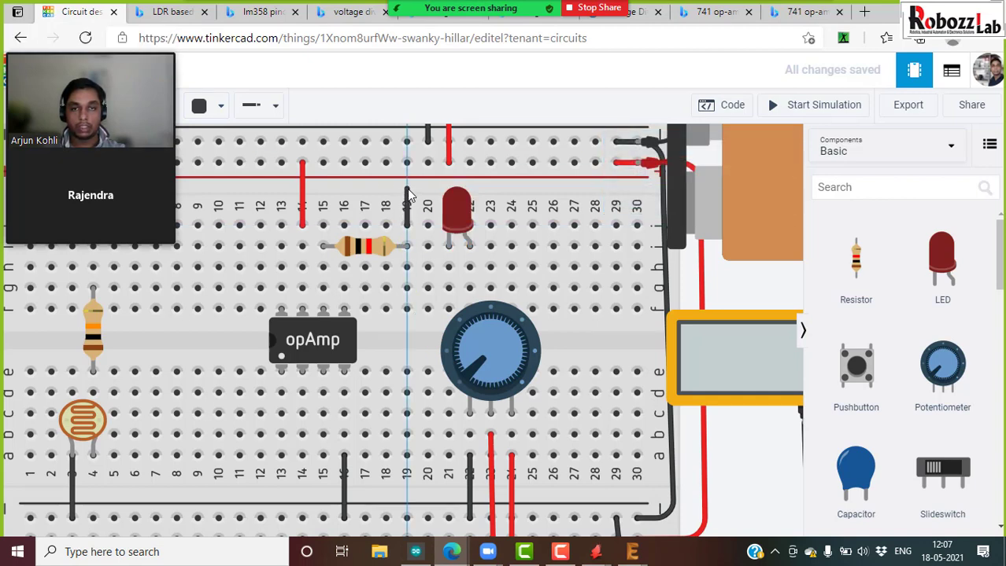
left_click(408, 188)
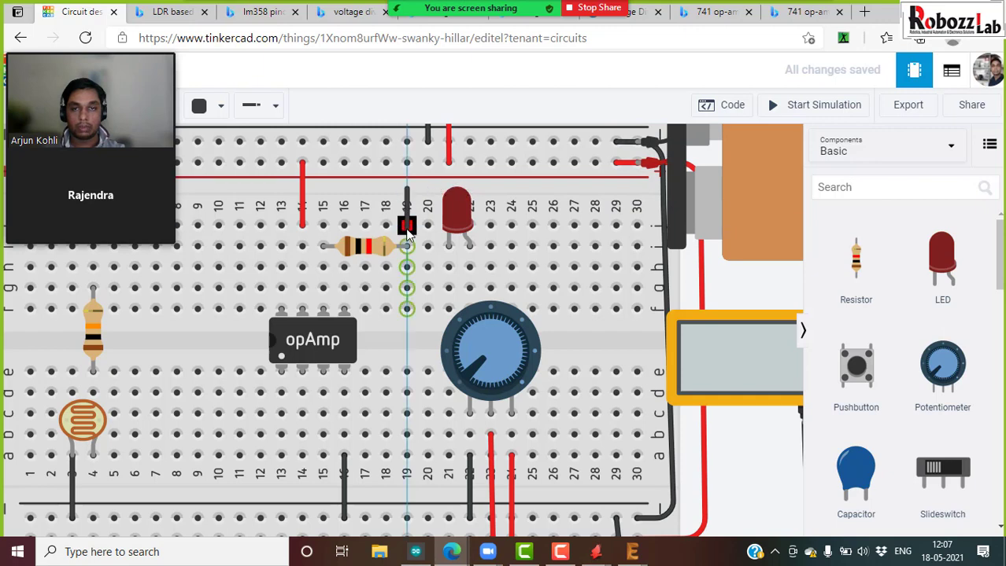
key("Escape")
- Move the LED down to row g and connect column 19, row j, to column 22, row j, with a red wire
left_click(451, 224)
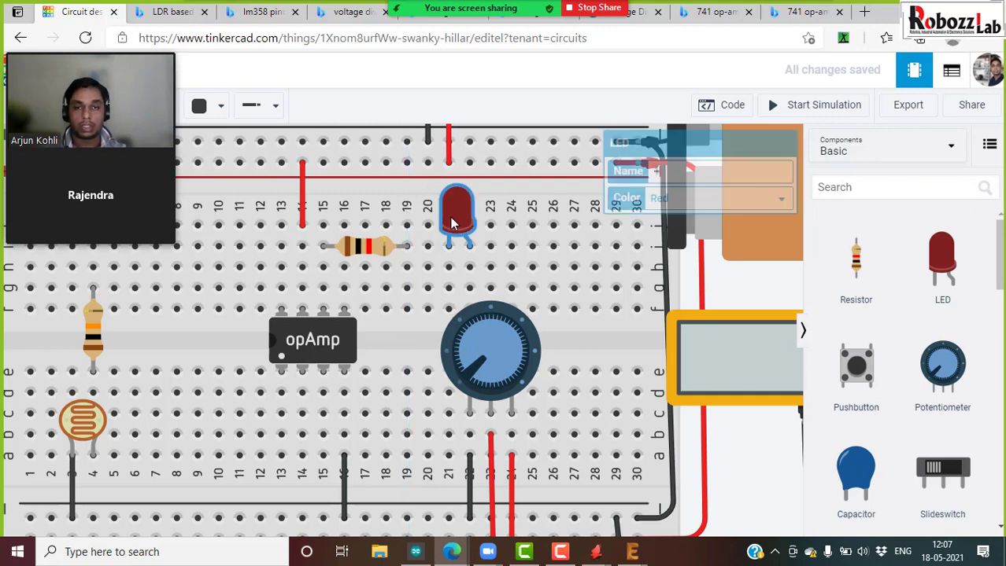
left_click_drag(452, 224, 452, 253)
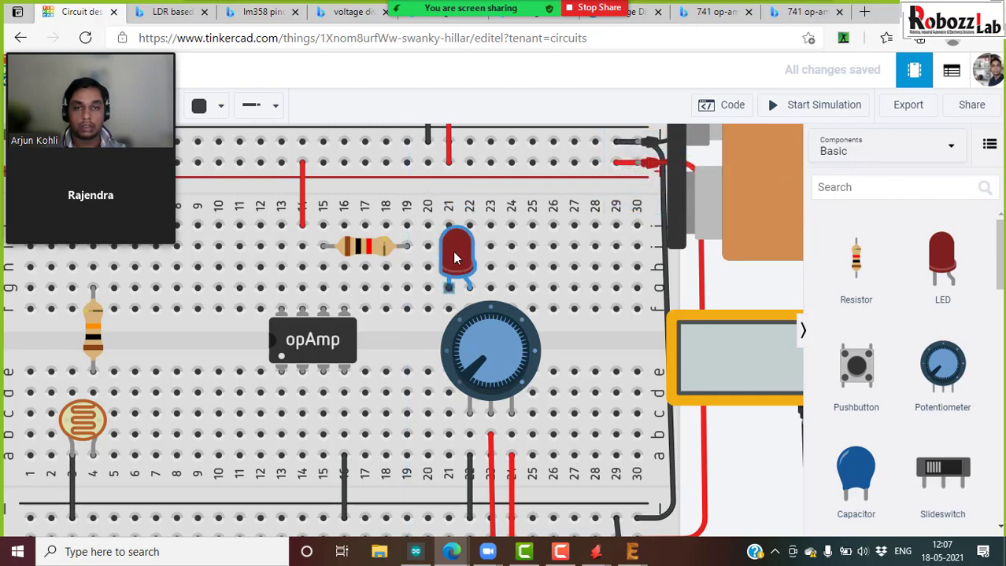
left_click(406, 225)
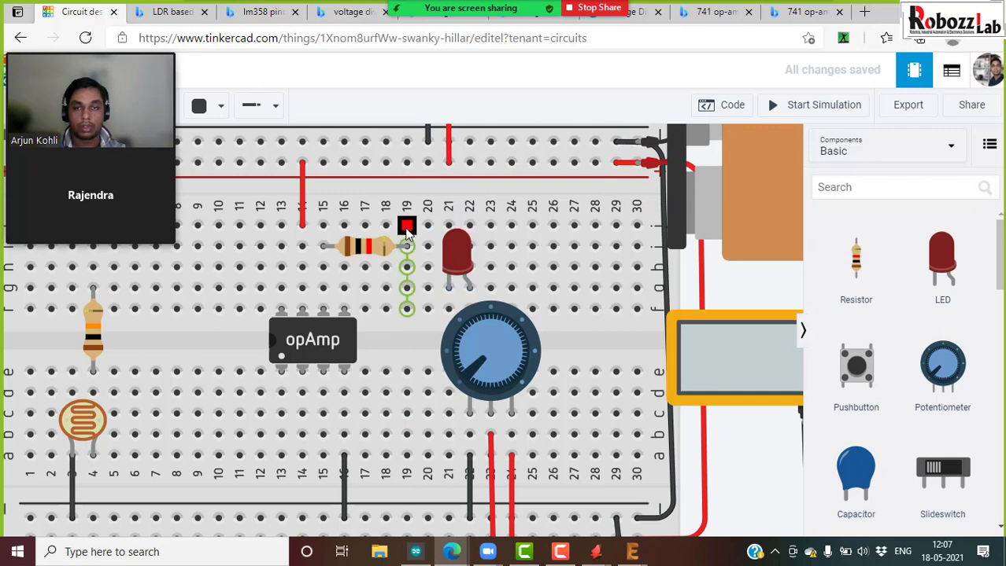
left_click(411, 185)
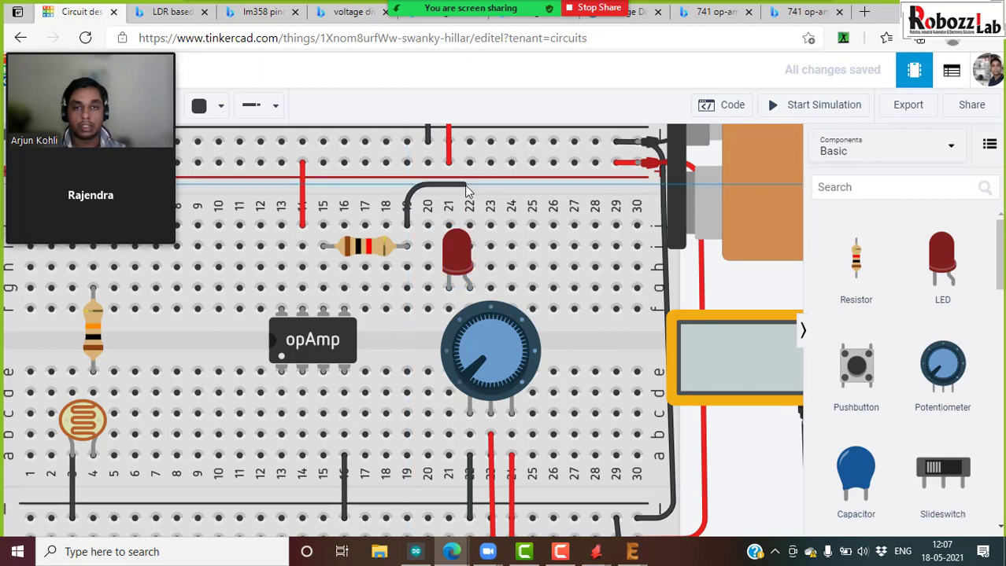
left_click(469, 187)
left_click(469, 226)
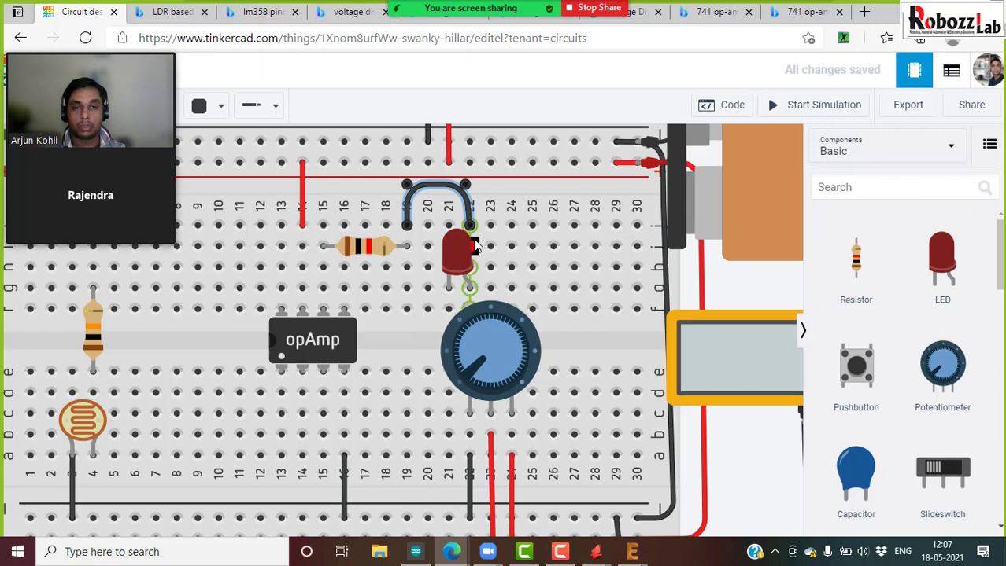
left_click(203, 106)
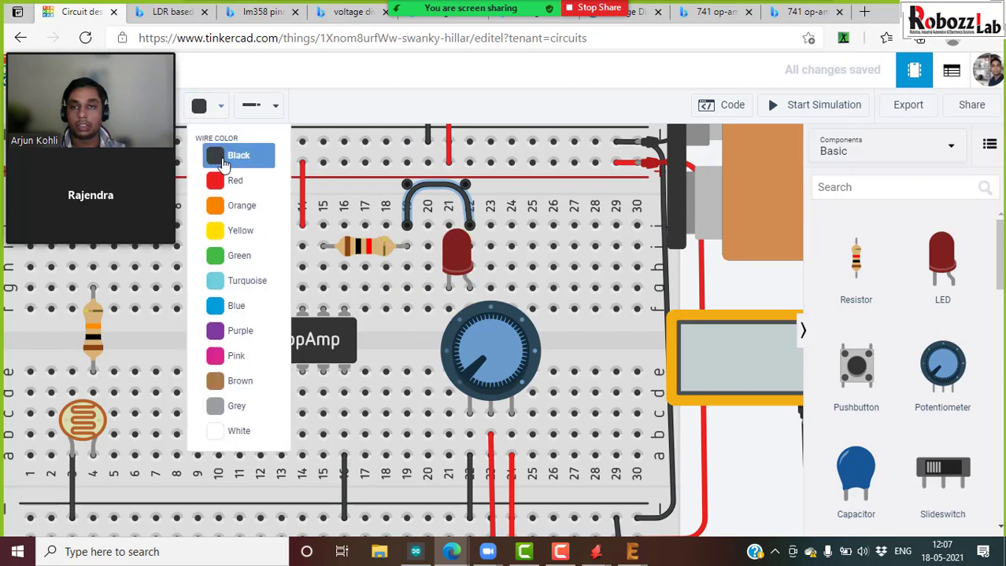
left_click(224, 238)
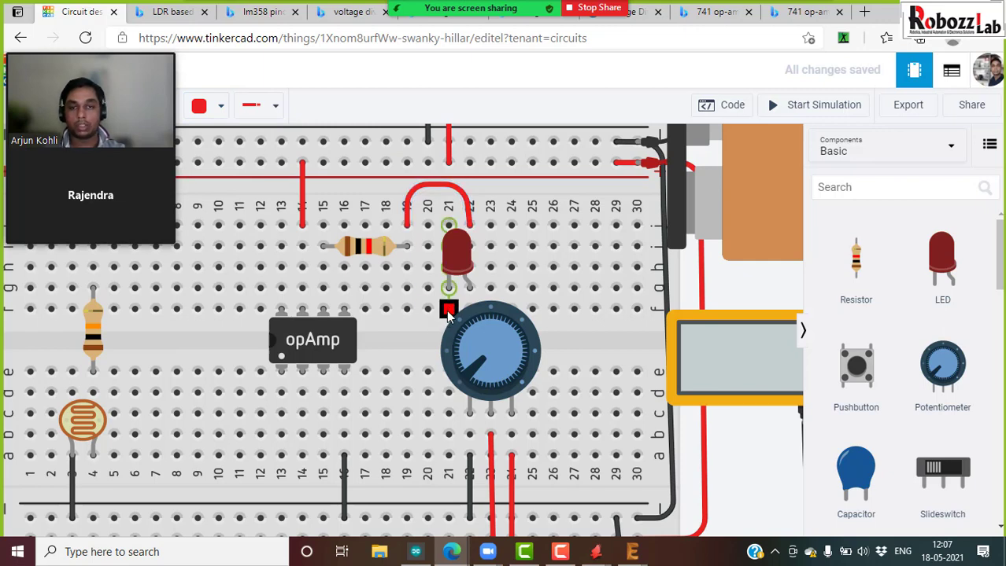
- Wire the LED's cathode from column 21, row f, to column 16, row d, and colour the wire black
left_click(446, 310)
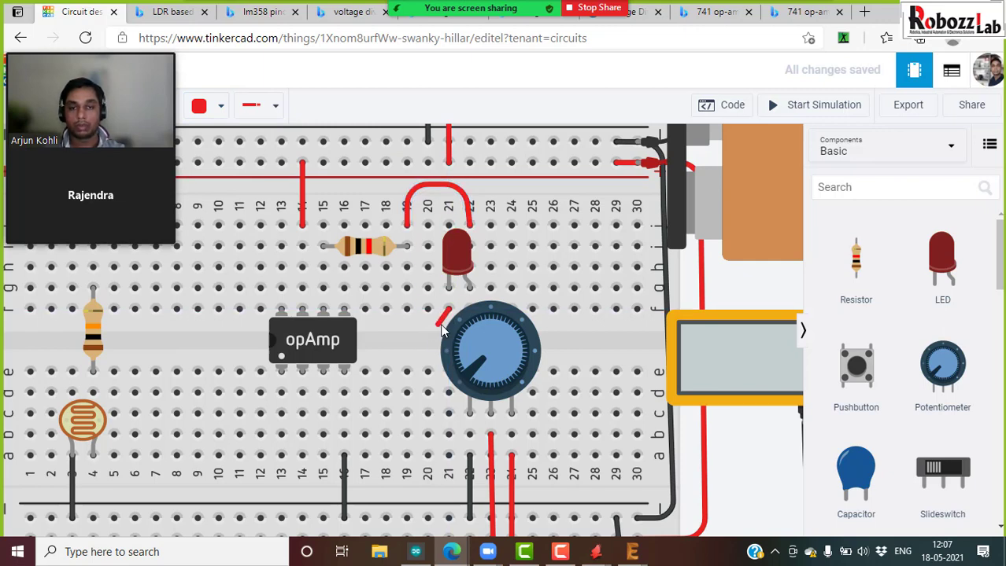
left_click(378, 320)
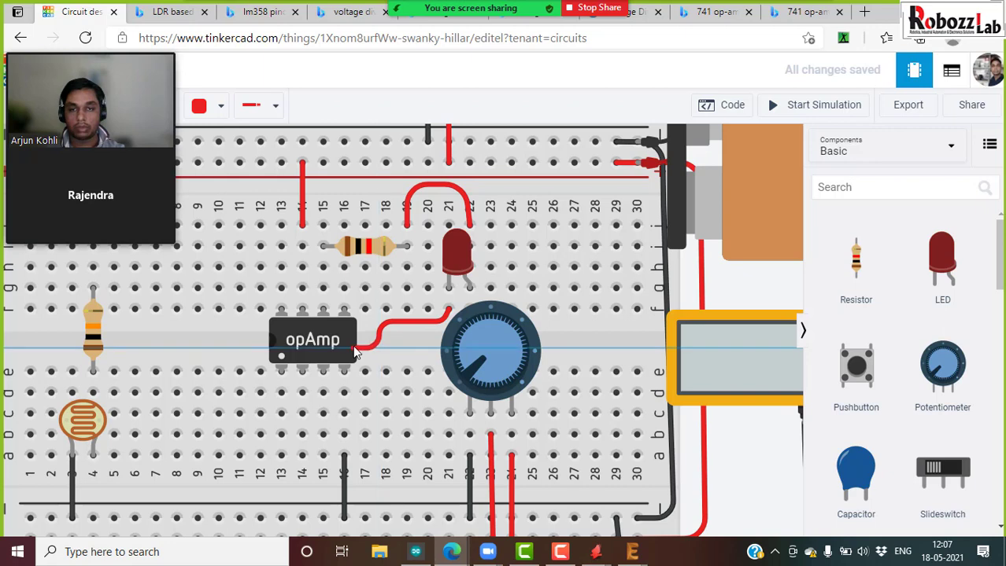
left_click(352, 346)
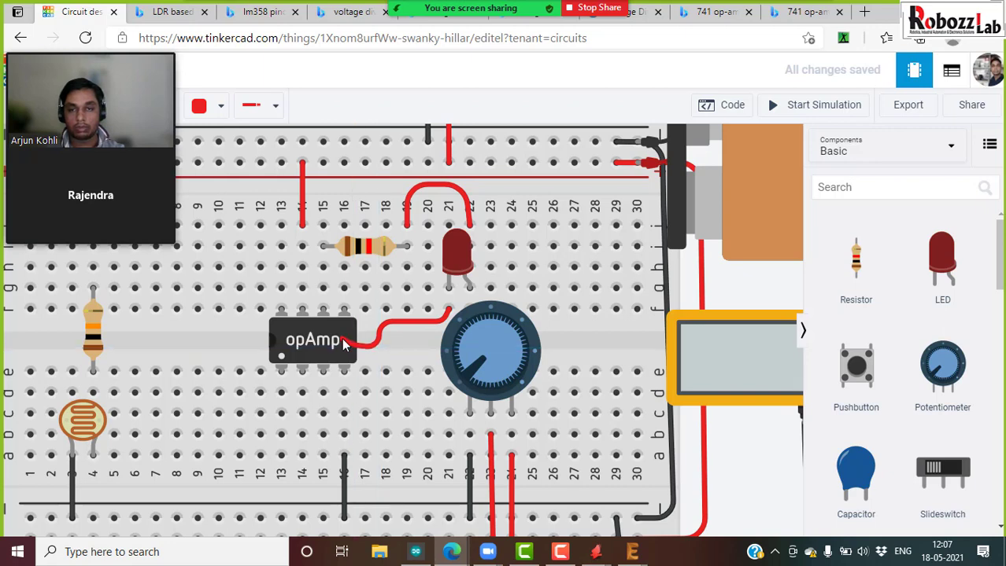
left_click(343, 347)
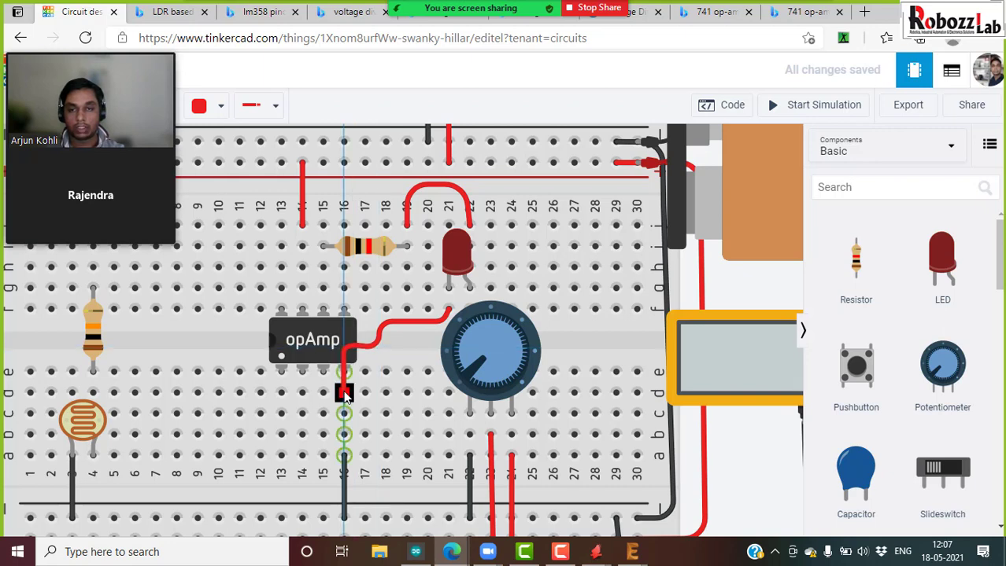
left_click(344, 394)
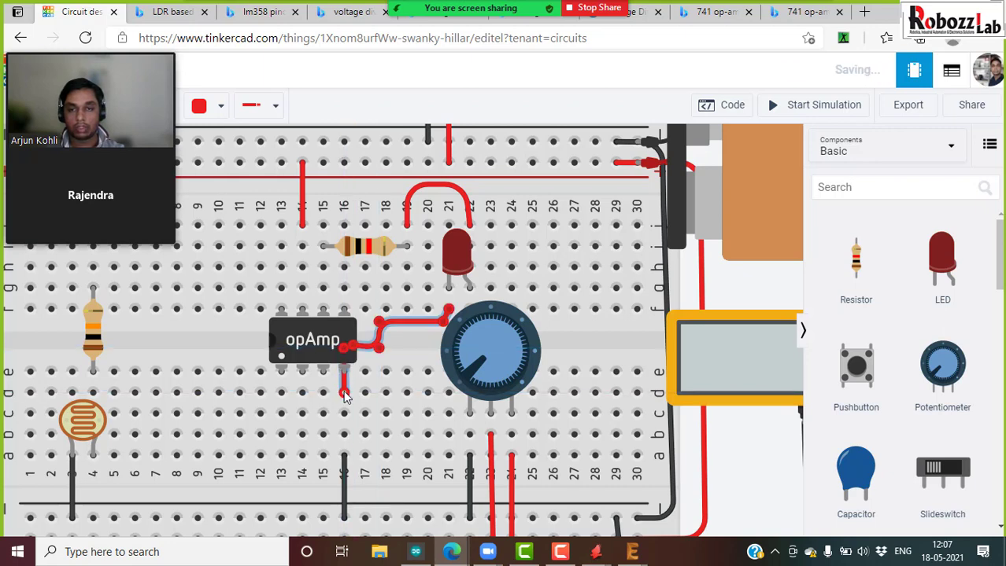
left_click(212, 115)
left_click(228, 155)
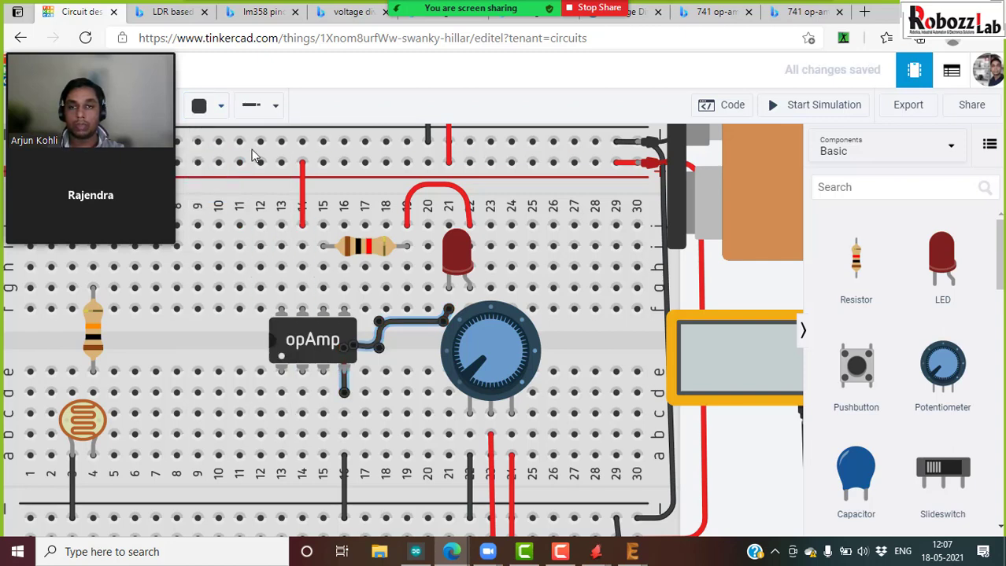
- Run the circuit simulation to check whether the LED lights, and stop it
scroll(382, 228, "down", 5)
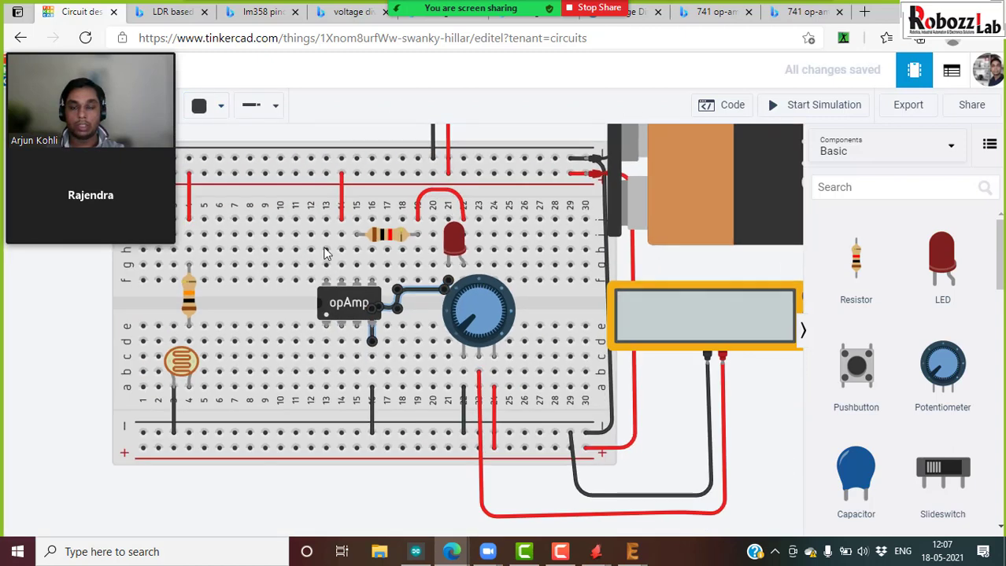
scroll(431, 246, "up", 3)
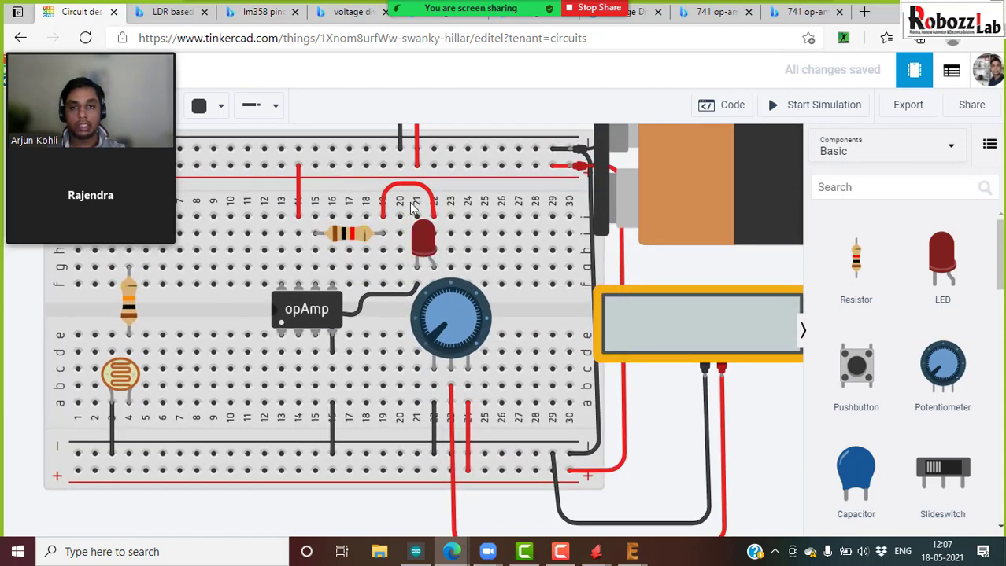
scroll(303, 367, "up", 1)
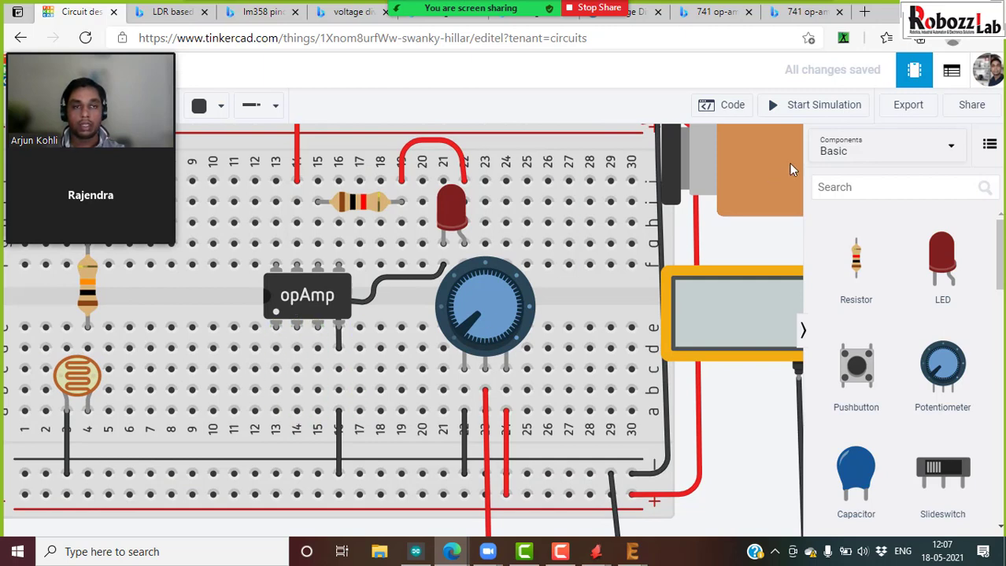
left_click(840, 115)
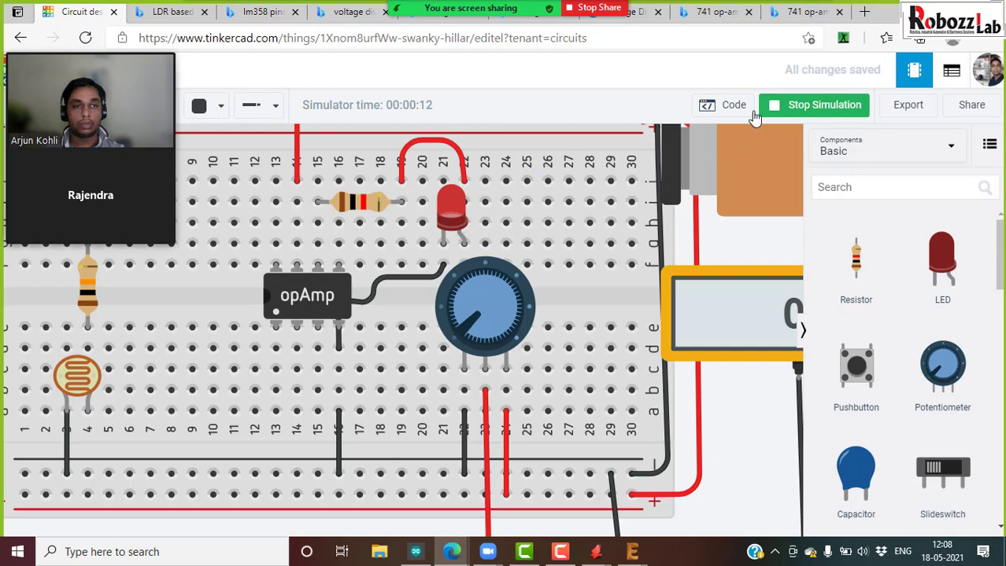
left_click(799, 107)
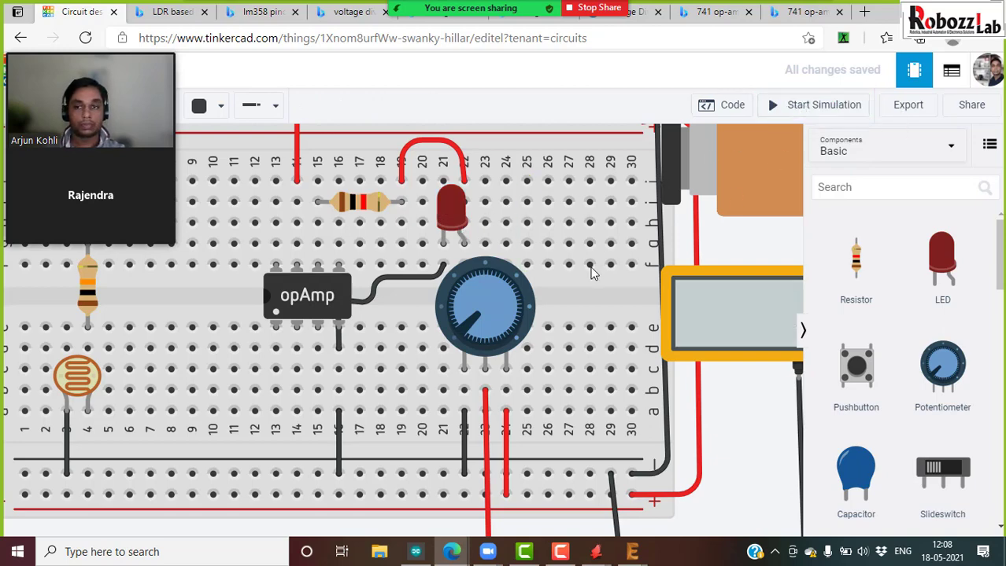
- Add a multimeter in voltage mode beside the breadboard, near the photoresistor end
scroll(586, 279, "down", 5)
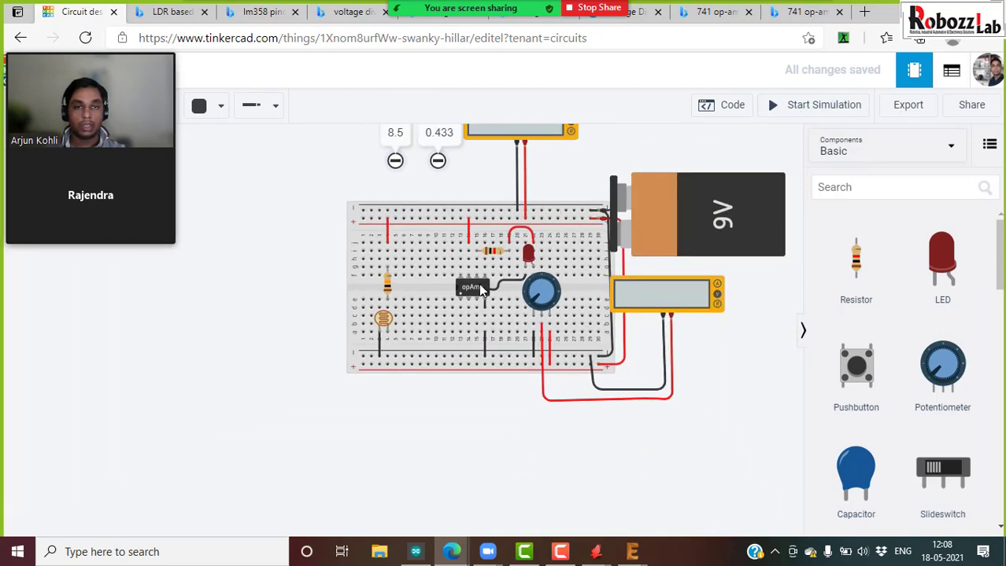
scroll(892, 396, "down", 10)
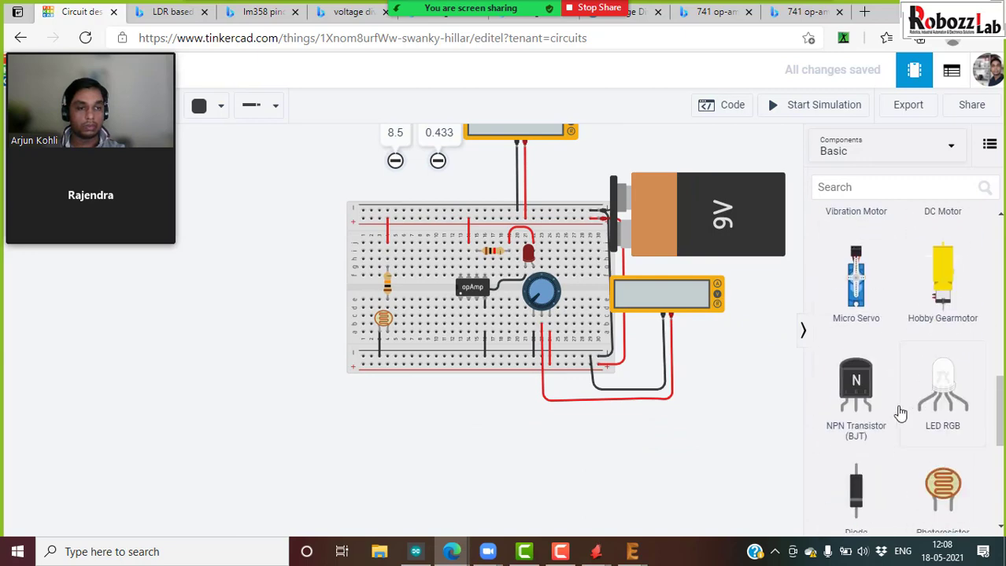
scroll(898, 414, "down", 5)
left_click_drag(844, 462, 289, 260)
scroll(319, 286, "up", 3)
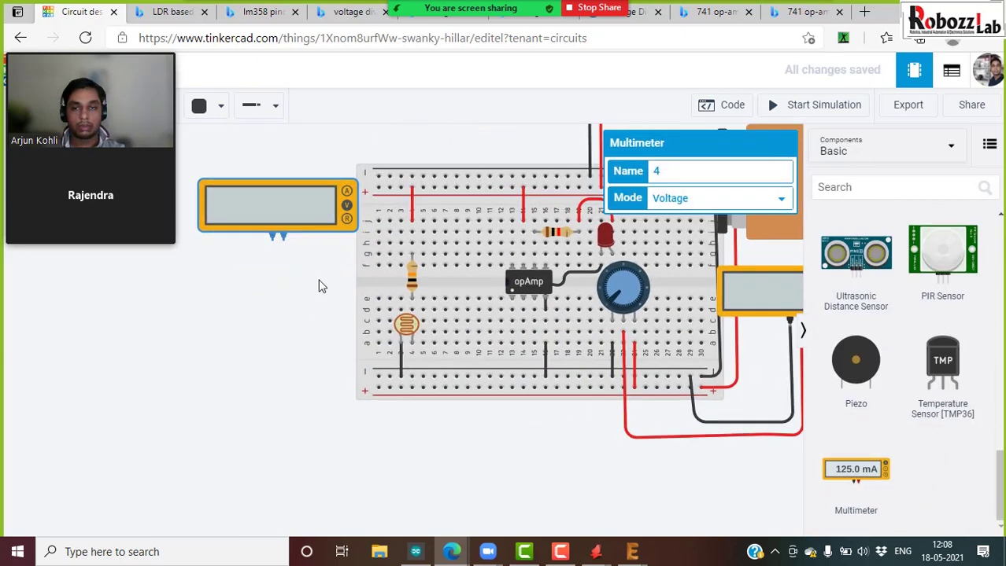
left_click(318, 174)
scroll(318, 174, "up", 3)
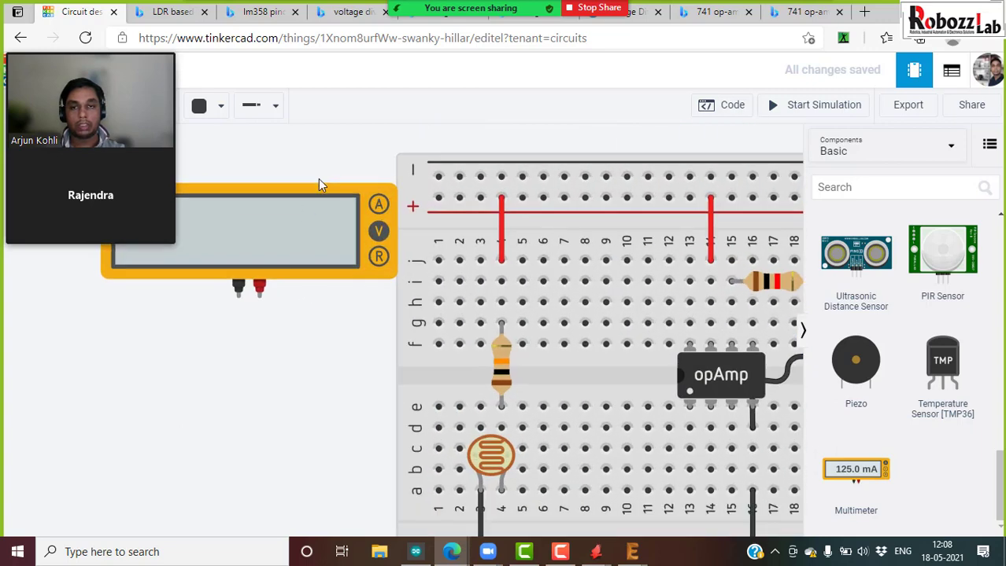
- Wire the new multimeter's positive terminal to column 4, row d, between the resistor and the photoresistor
left_click(262, 301)
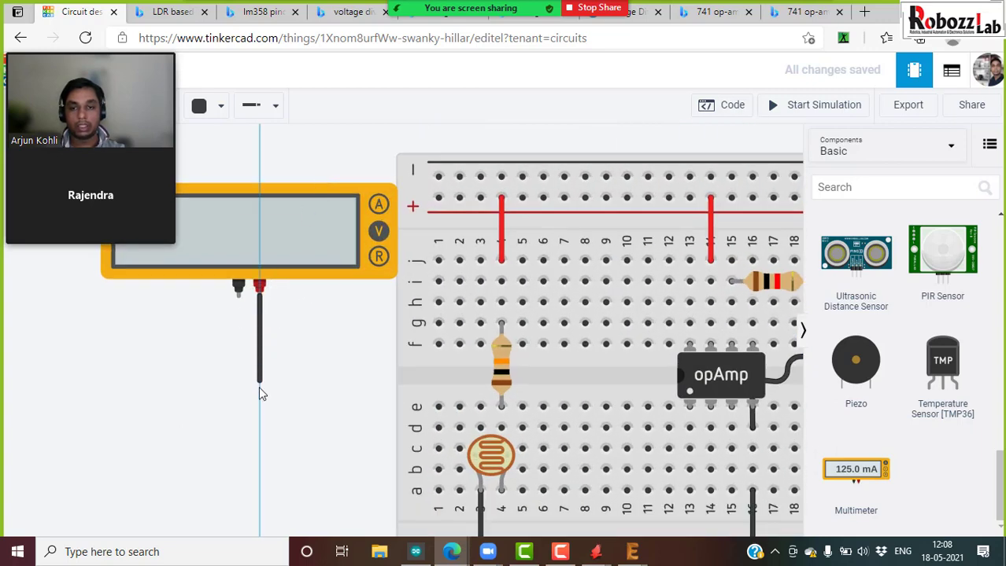
left_click(261, 425)
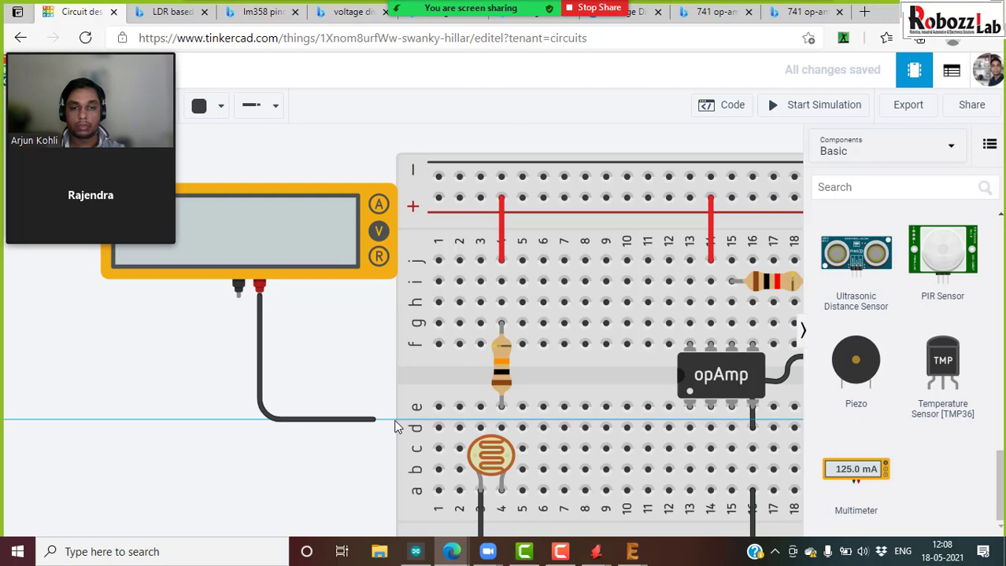
left_click(500, 426)
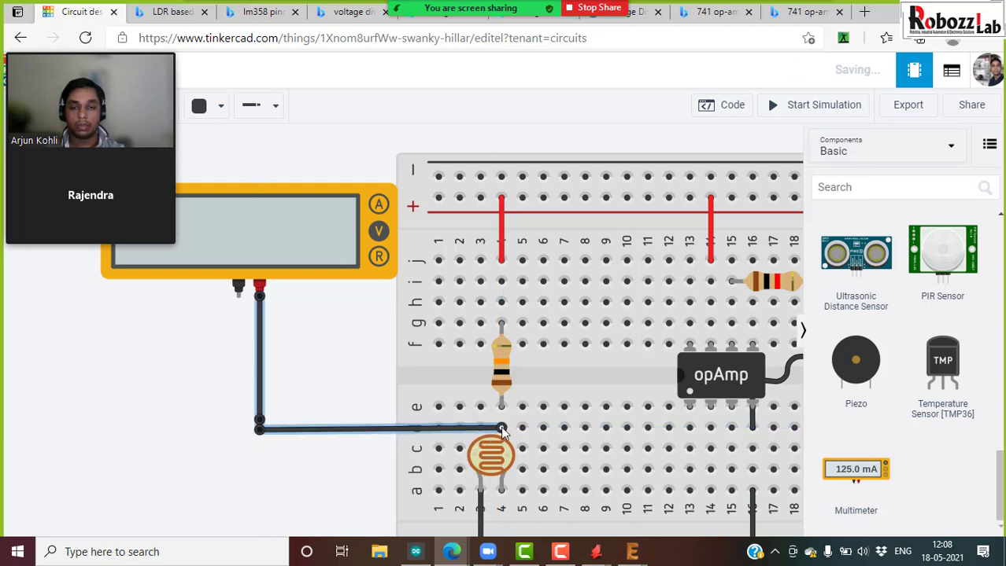
- Colour the new multimeter's positive wire red
left_click(214, 106)
left_click(223, 240)
left_click(213, 384)
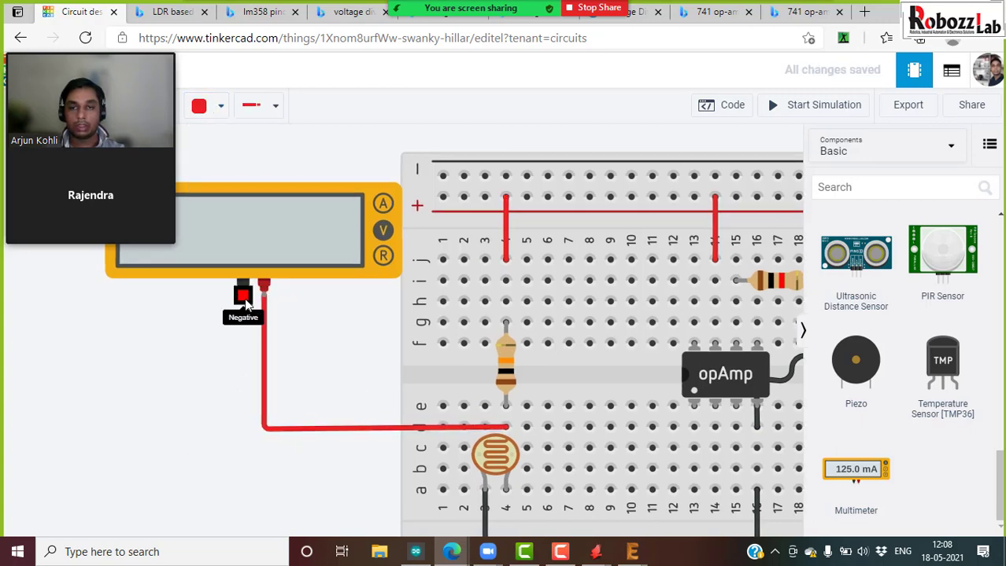
- Wire the new multimeter's negative terminal around the breadboard's edge to the first hole of the upper negative rail, and colour the wire black
left_click(245, 301)
left_click(245, 329)
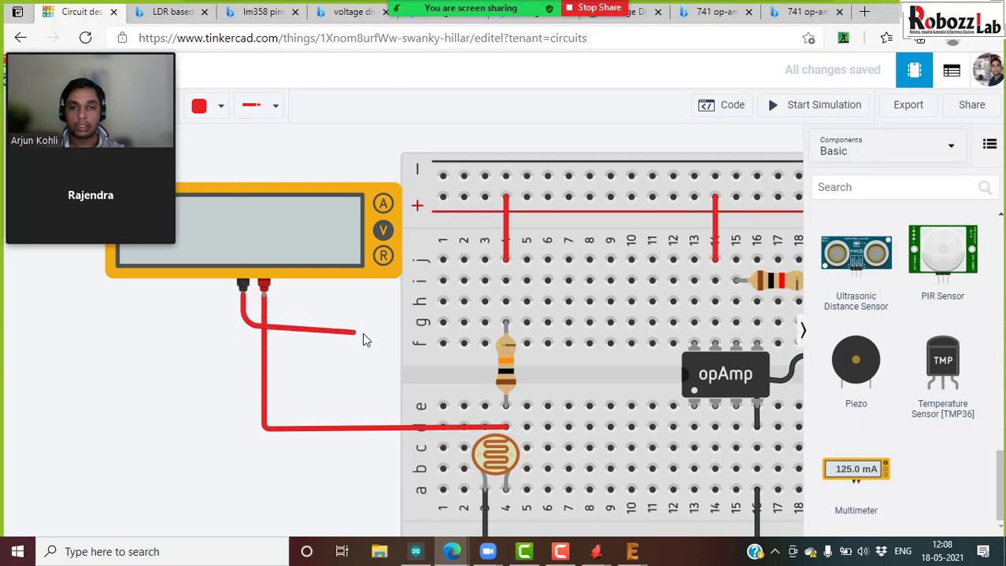
left_click(408, 329)
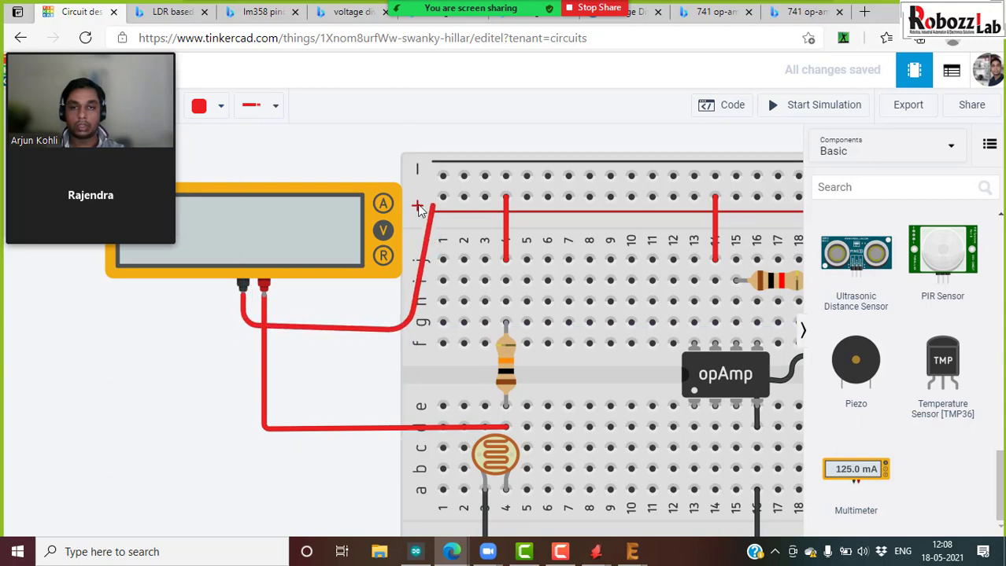
left_click(406, 175)
left_click(443, 175)
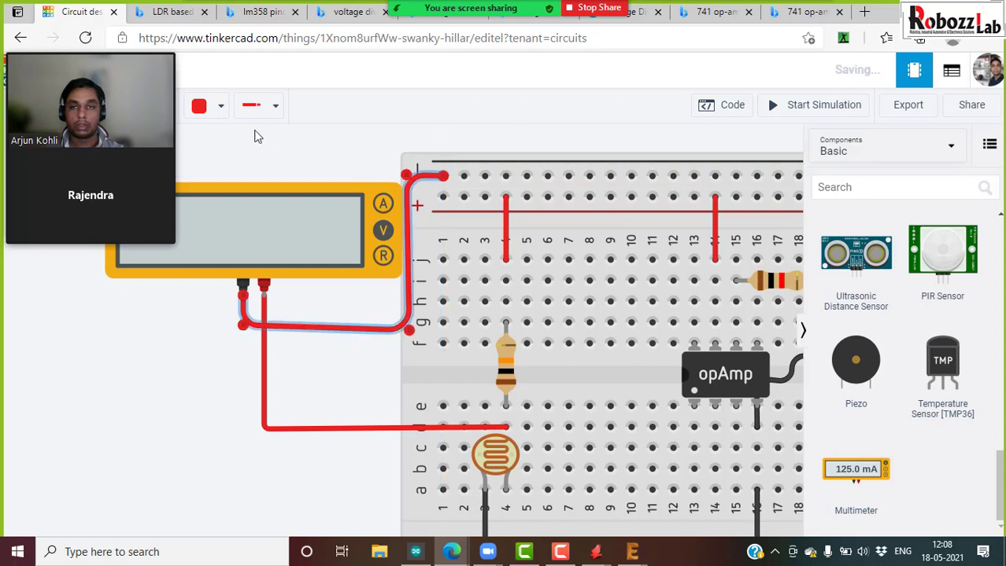
left_click(221, 105)
left_click(220, 161)
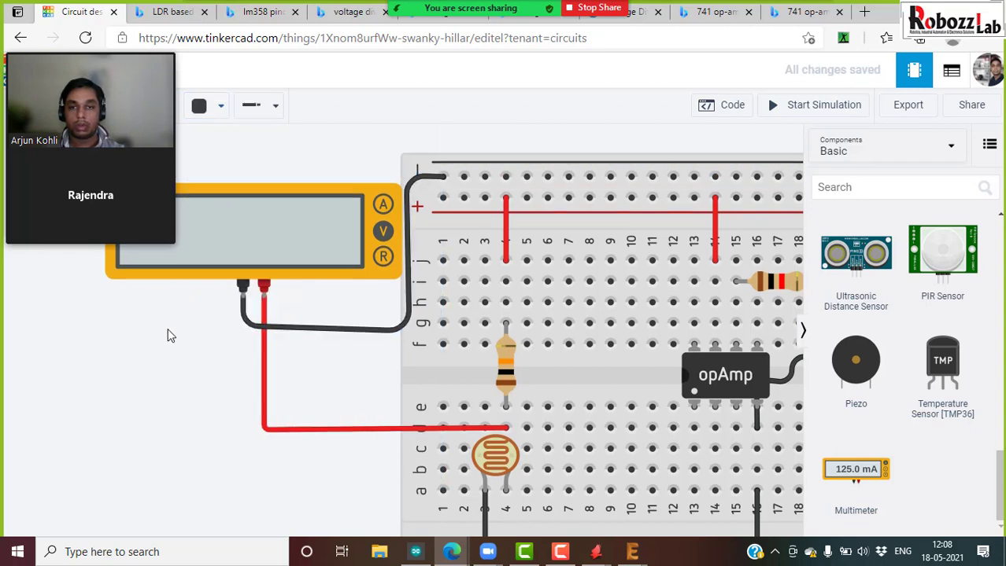
- Simulate the circuit, raise the photoresistor's light level to maximum to compare the divider voltage, and stop the simulation
scroll(433, 344, "down", 2)
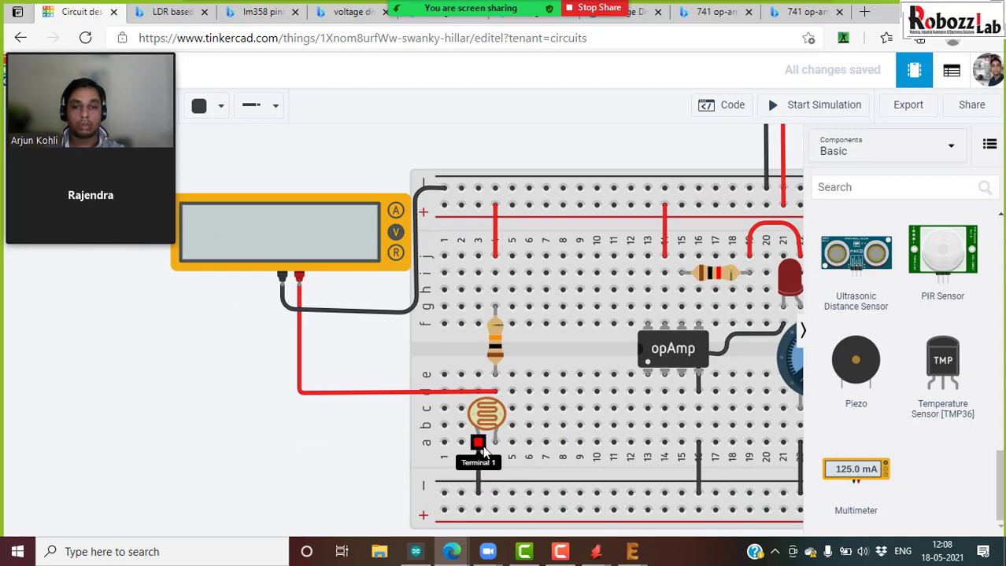
left_click(820, 109)
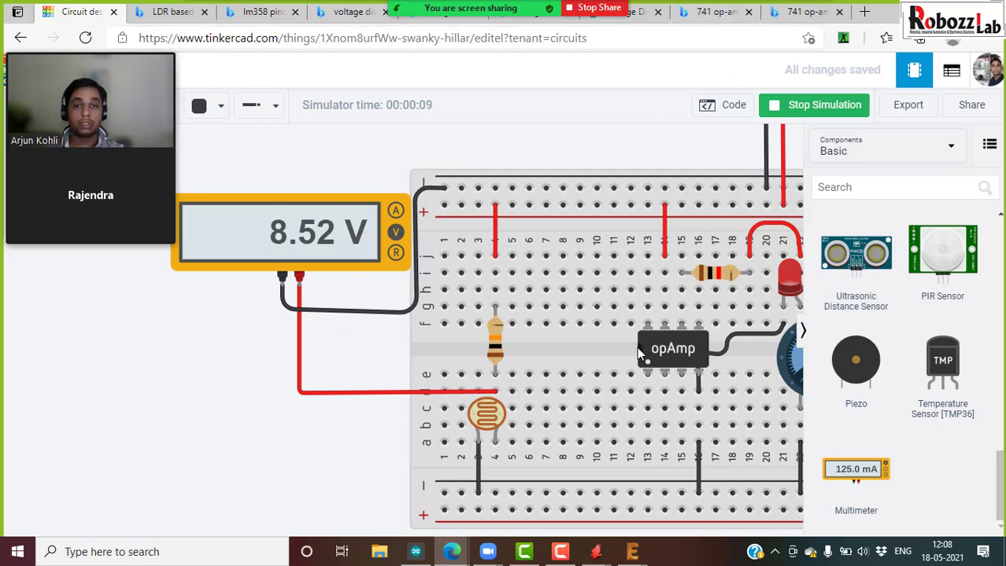
left_click(487, 415)
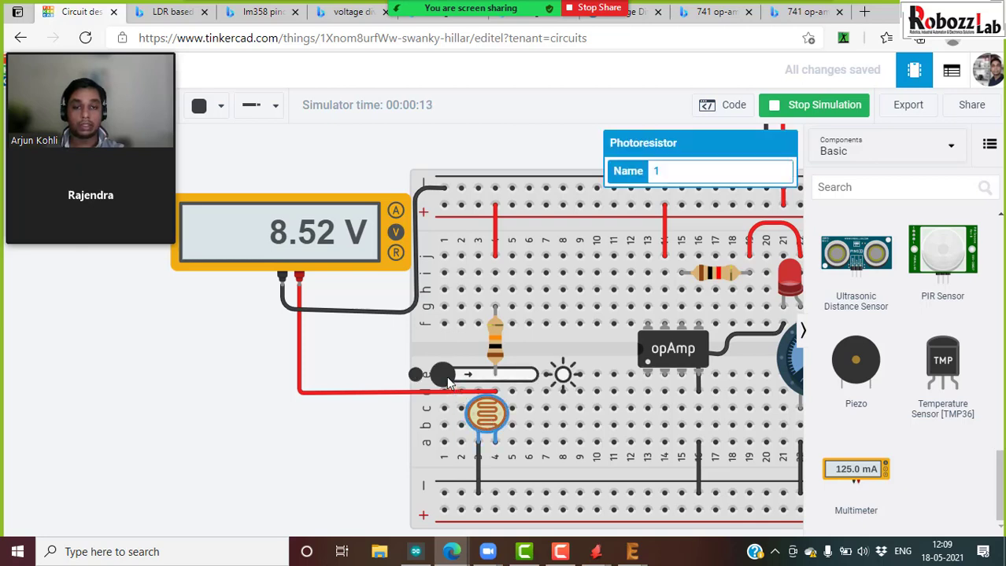
left_click_drag(449, 380, 540, 387)
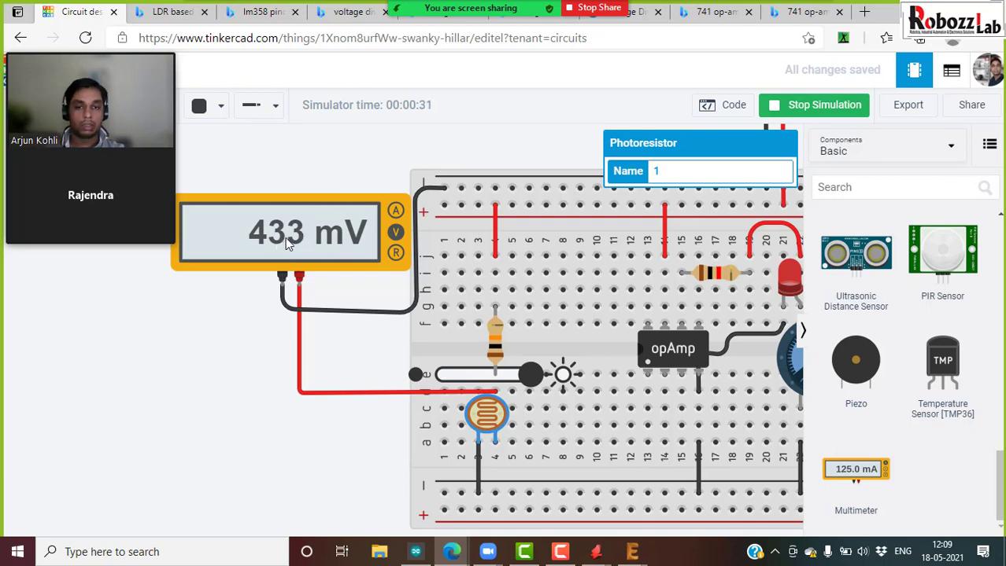
left_click(797, 110)
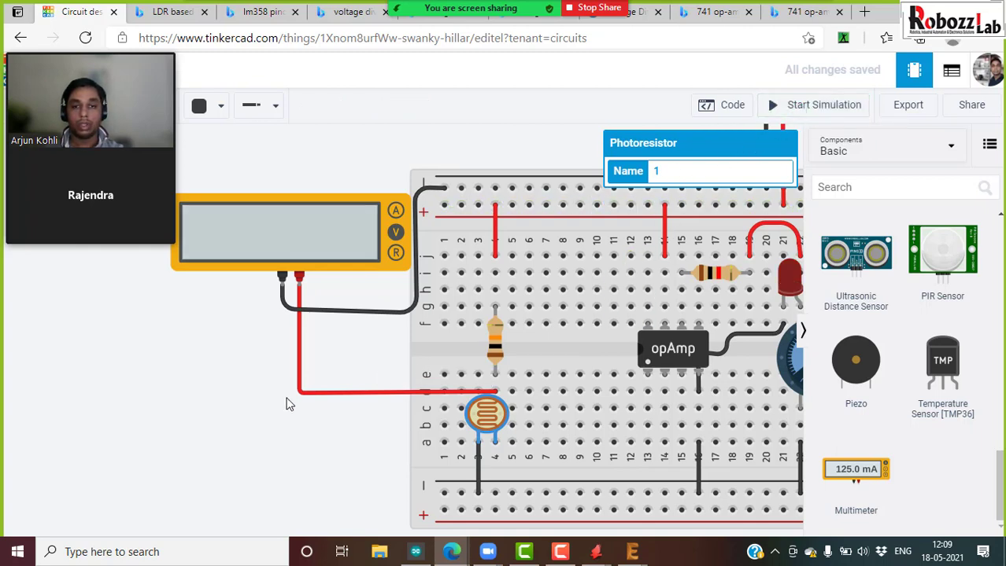
left_click(213, 425)
- Check the 741 op-amp pinout and the LDR light detector schematic for the inverting and non-inverting input connections
scroll(181, 397, "down", 3)
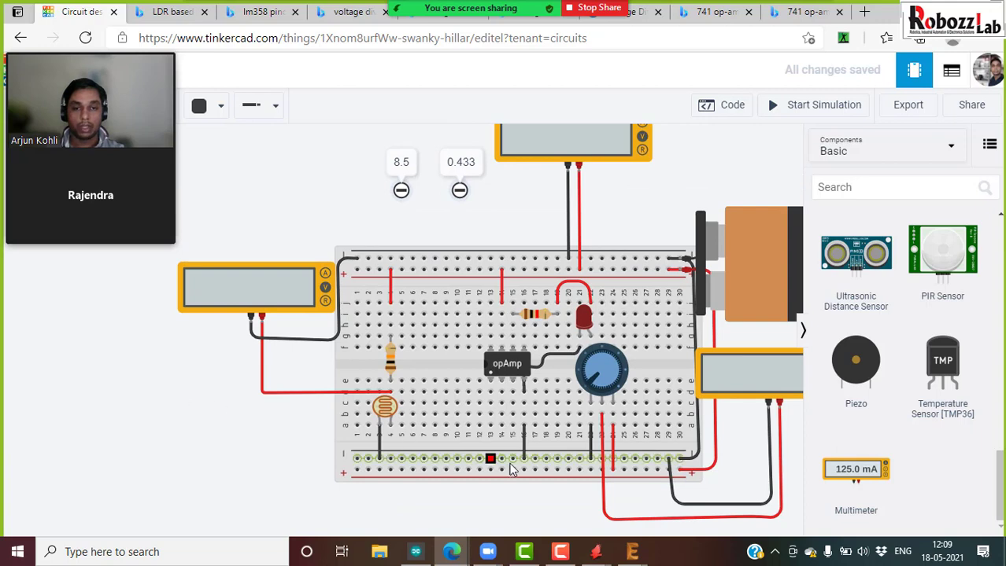
scroll(511, 464, "up", 2)
scroll(505, 350, "up", 1)
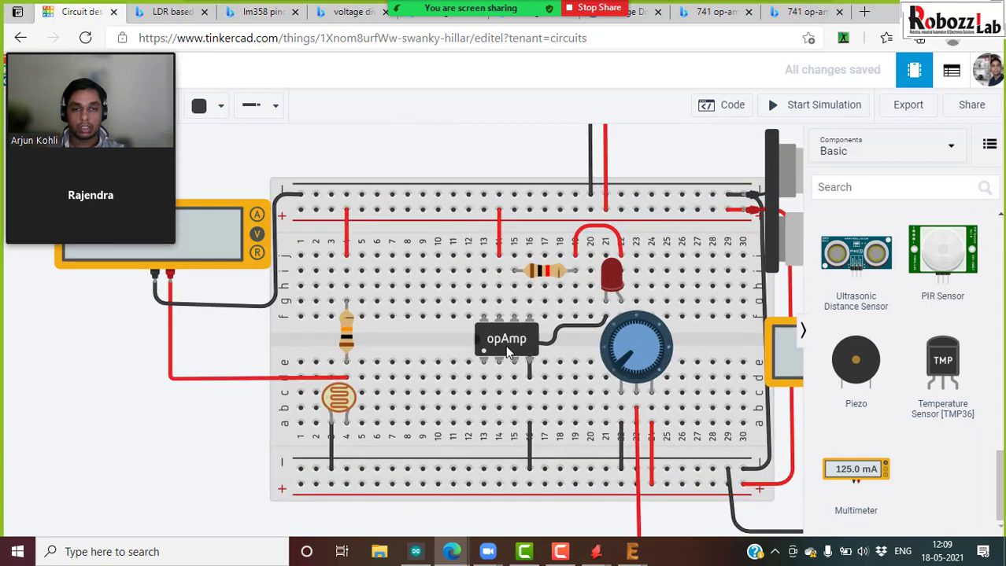
scroll(505, 346, "up", 1)
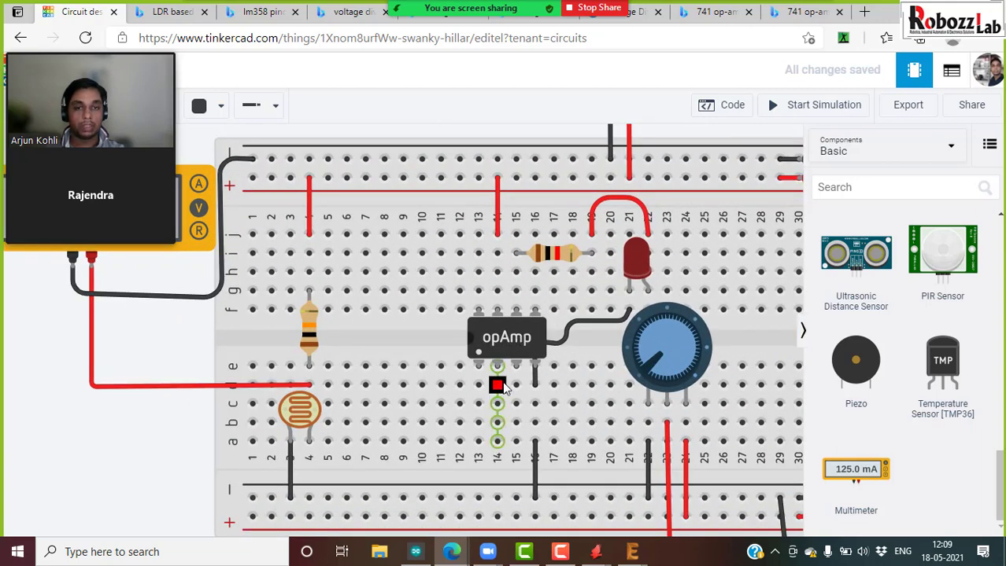
left_click(793, 12)
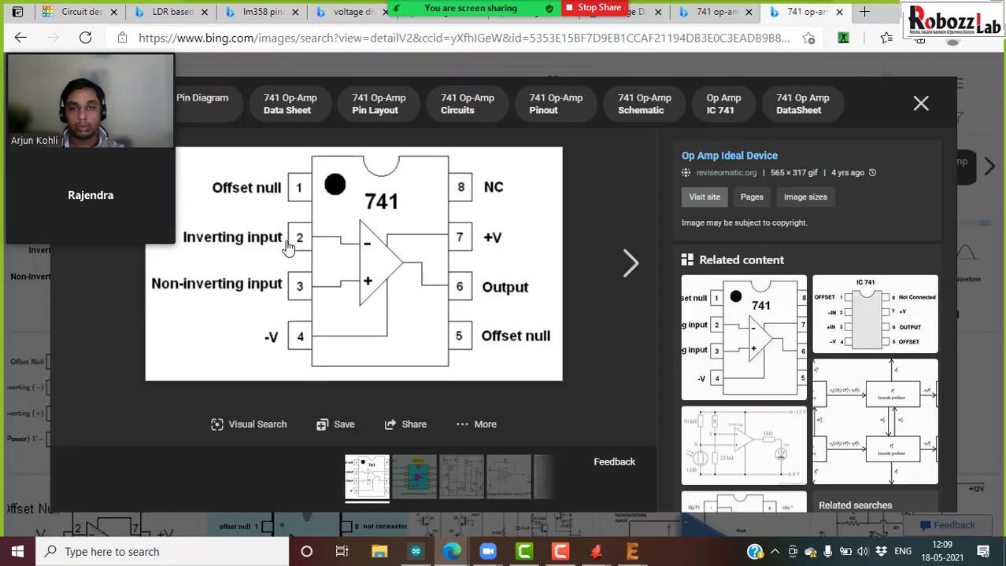
left_click(169, 12)
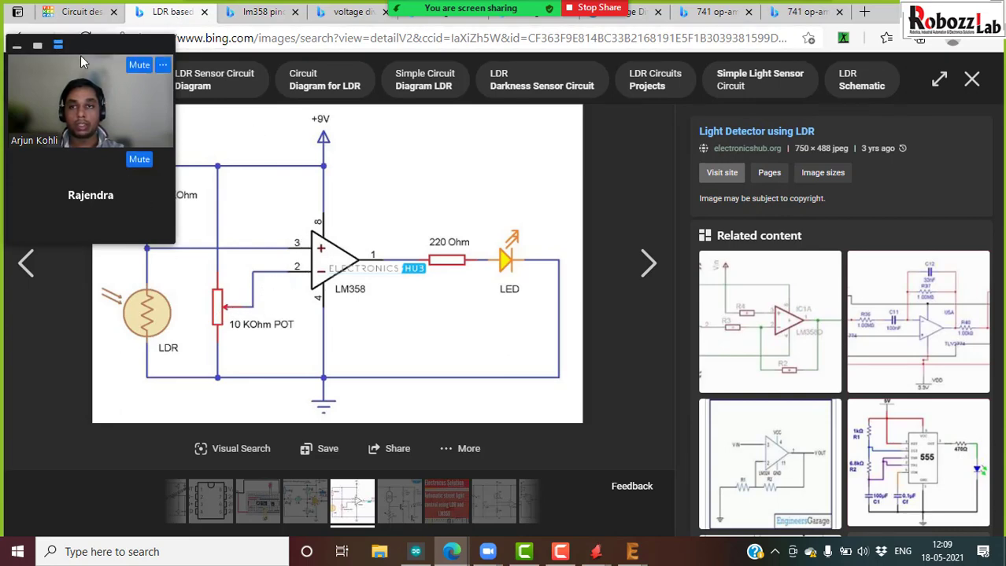
left_click(72, 16)
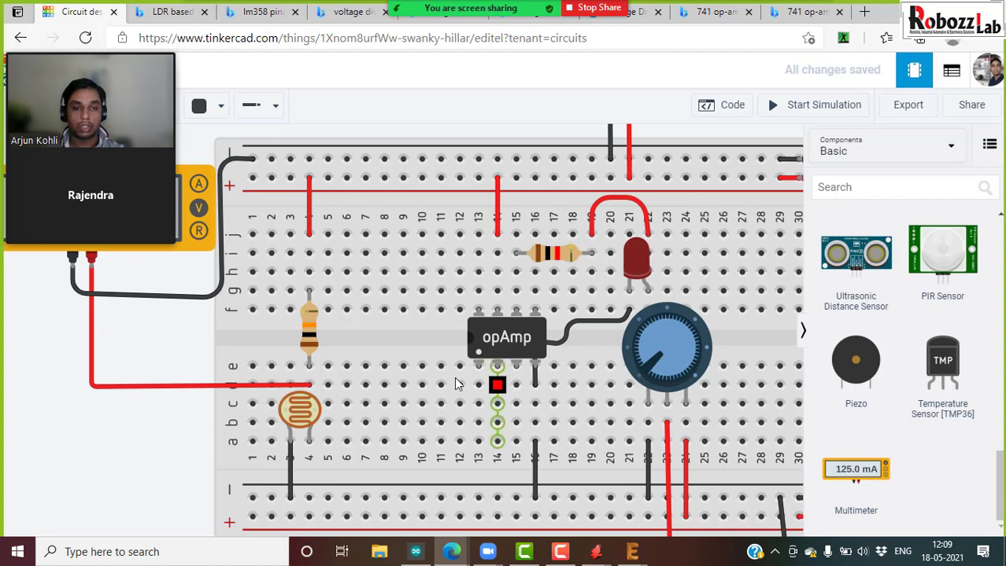
- Move the multimeter wire in column 23 to row a, and wire the potentiometer wiper at column 23, row b, to column 14, row a
scroll(630, 448, "up", 1)
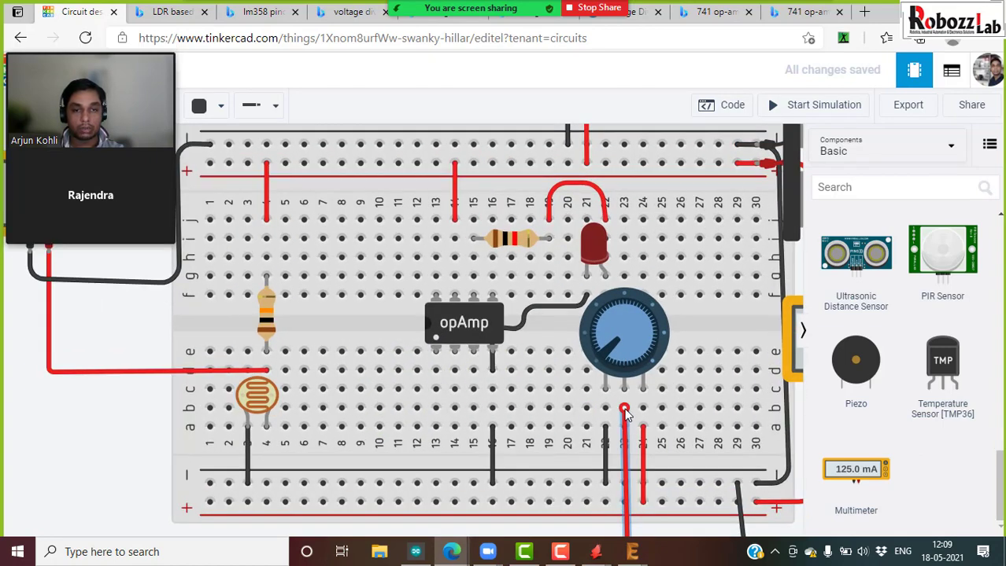
mouse_move(624, 414)
left_mouse_down()
mouse_move(625, 429)
mouse_move(620, 412)
left_mouse_up()
left_click_drag(543, 416, 575, 414)
scroll(586, 410, "up", 5)
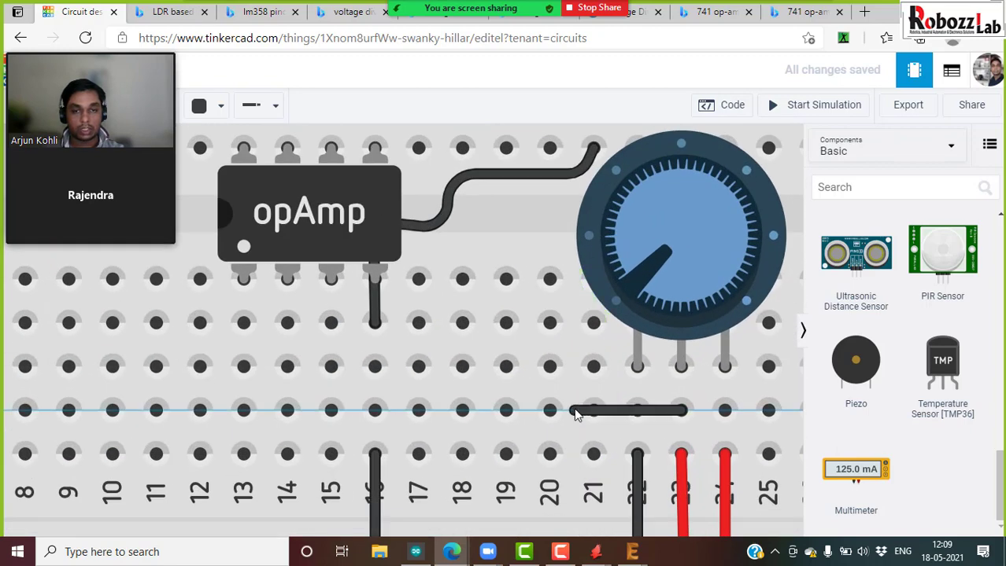
left_click(575, 413)
scroll(575, 294, "down", 3)
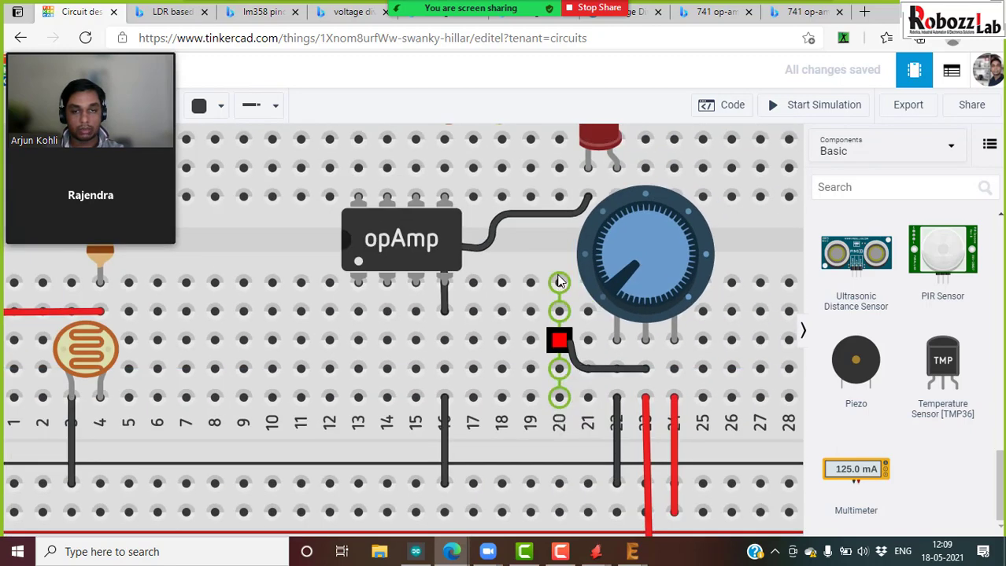
scroll(559, 283, "down", 3)
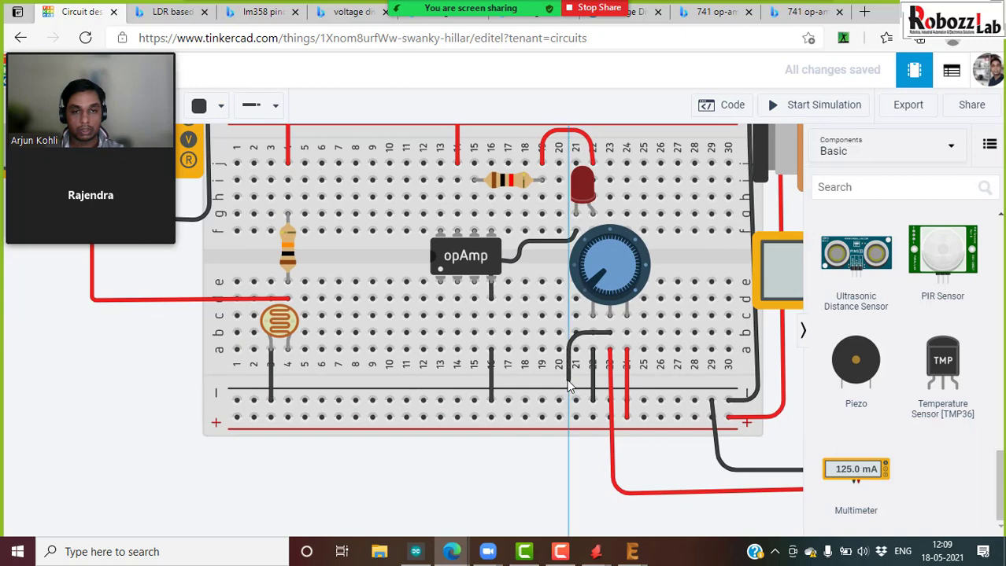
left_click(569, 386)
scroll(460, 382, "up", 2)
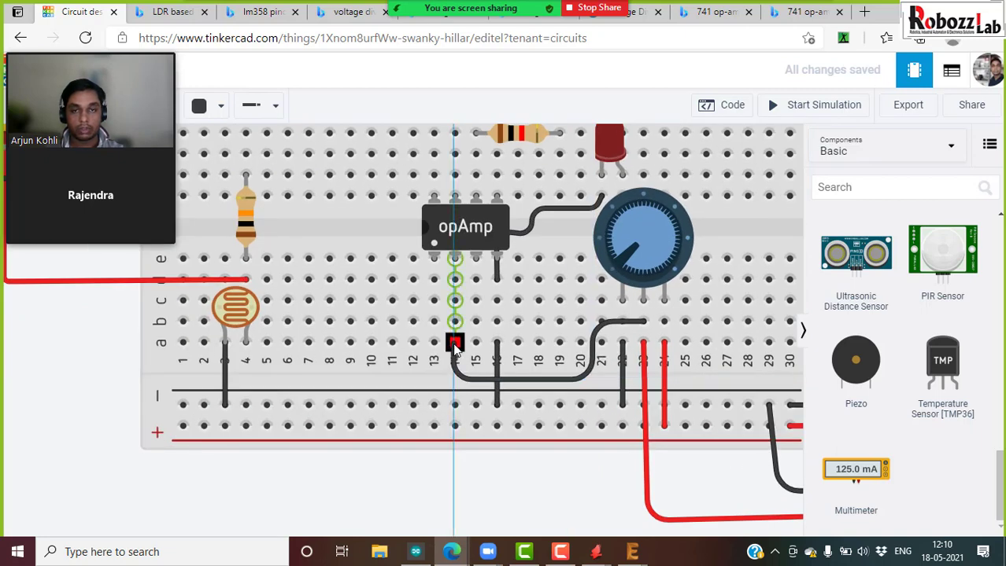
left_click(455, 345)
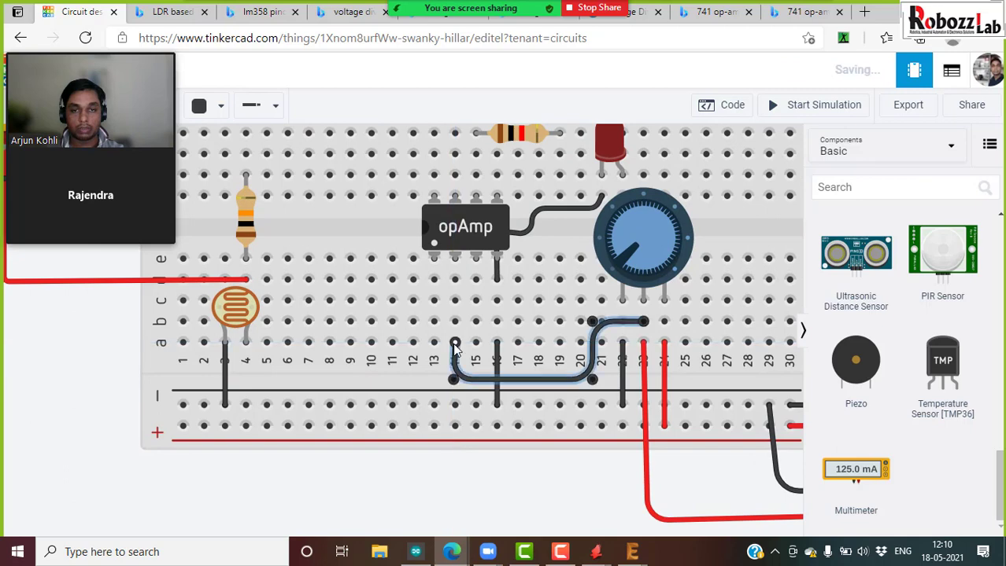
- Colour the wire between the potentiometer wiper and the op-amp's inverting input orange
left_click(215, 107)
left_click(228, 201)
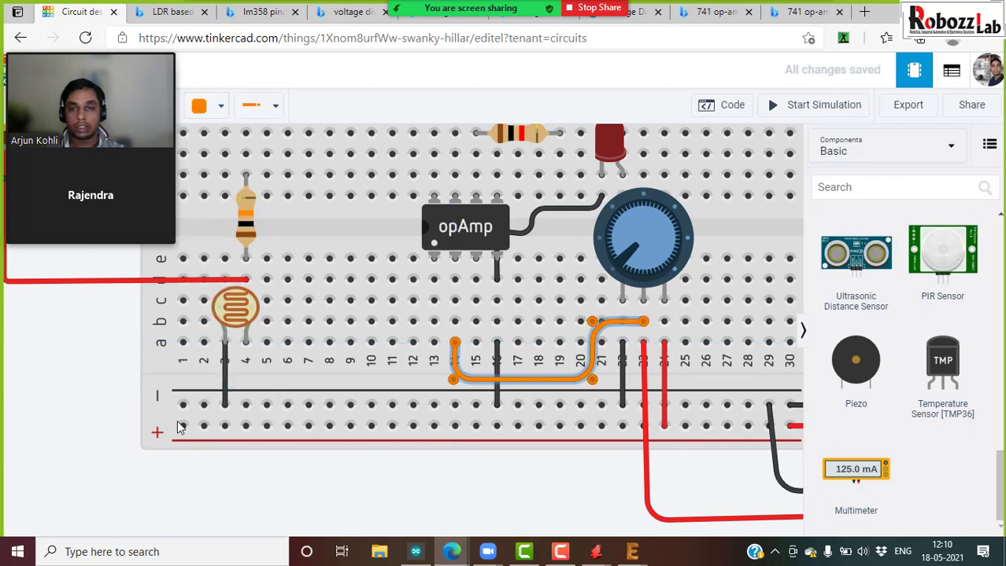
left_click(85, 380)
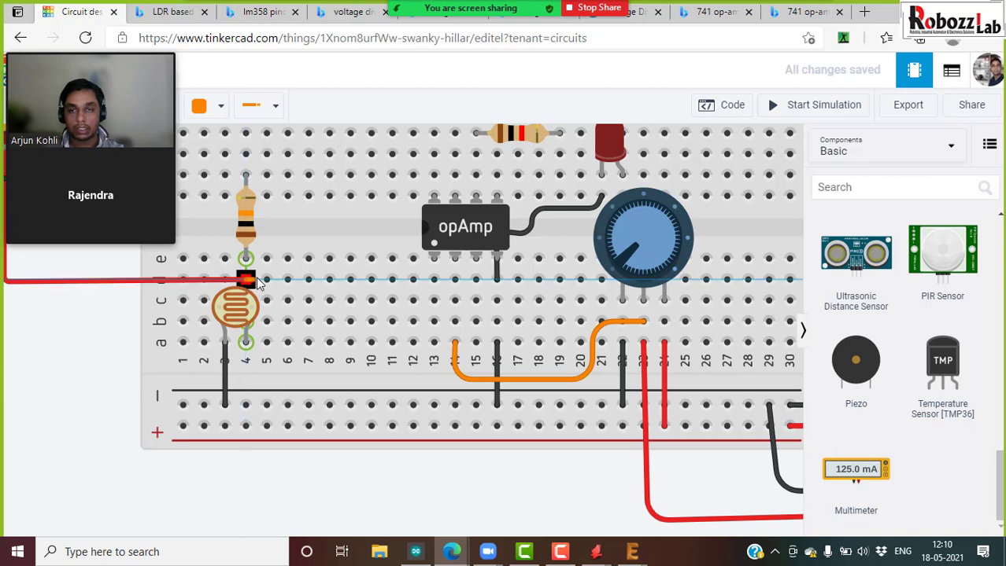
- Add a purple wire from the photoresistor junction at column 4, row d, to the op-amp's non-inverting input at column 15, row d
left_click_drag(247, 280, 277, 281)
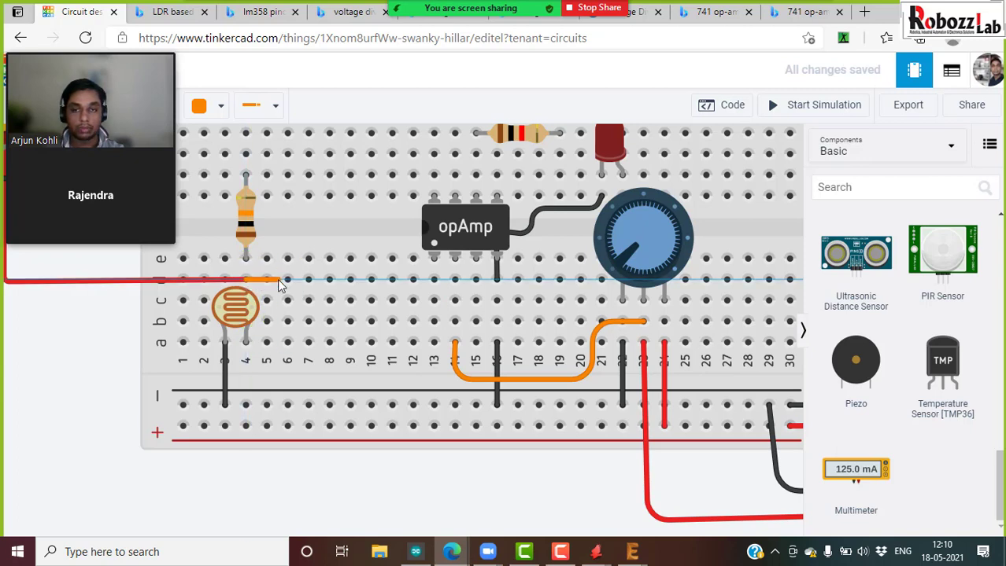
left_click(220, 105)
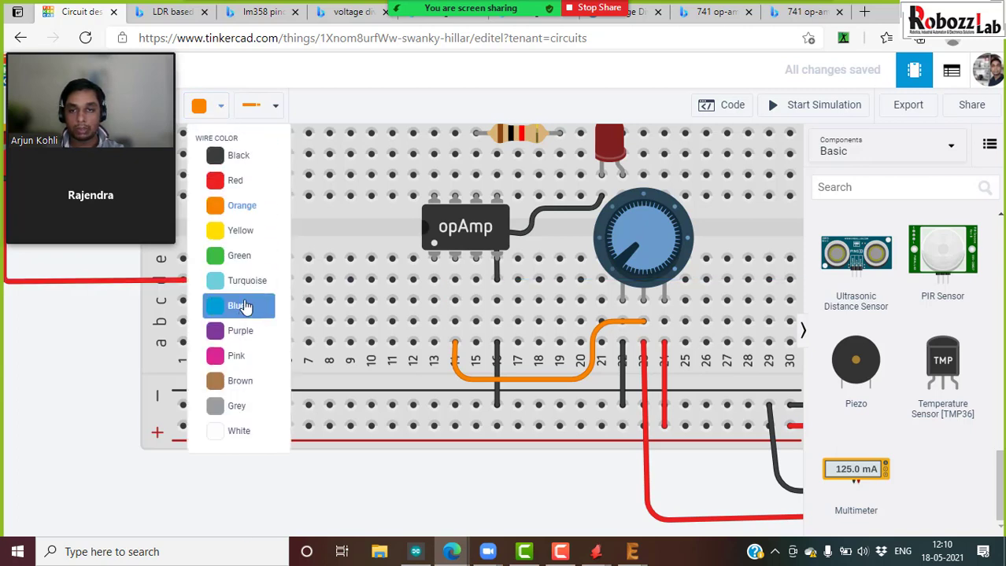
left_click(240, 329)
left_click_drag(277, 325, 469, 289)
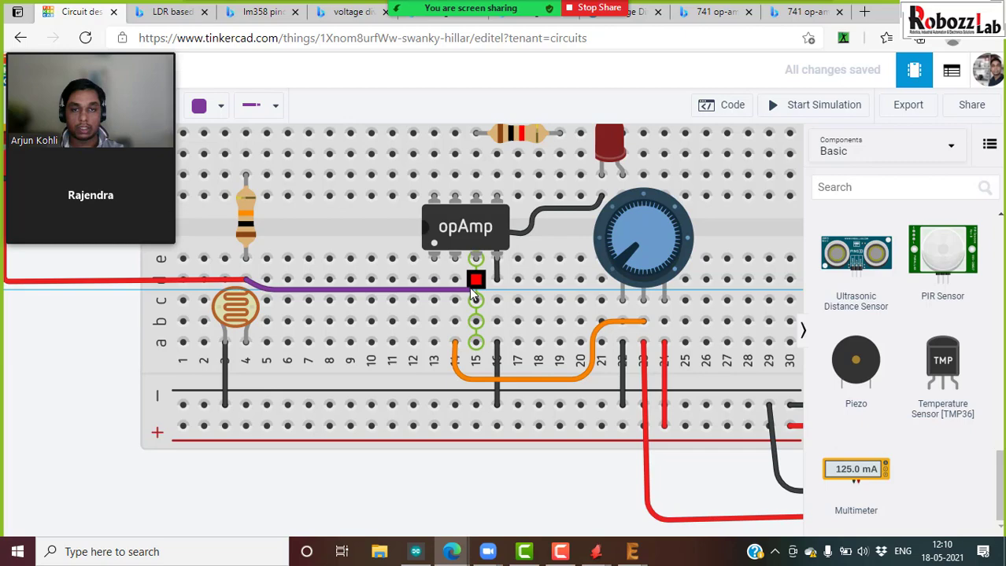
scroll(472, 290, "up", 4)
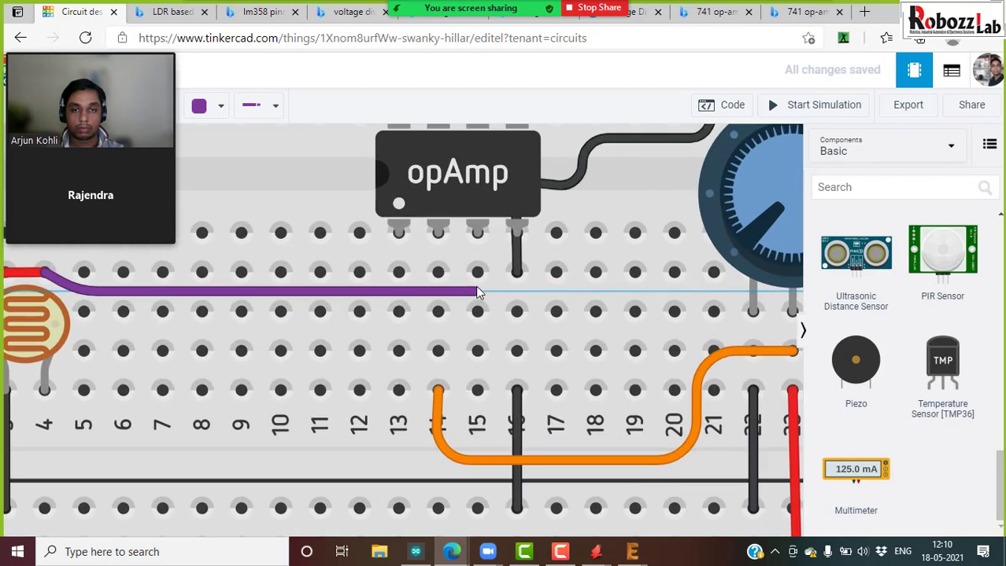
left_click_drag(478, 292, 477, 273)
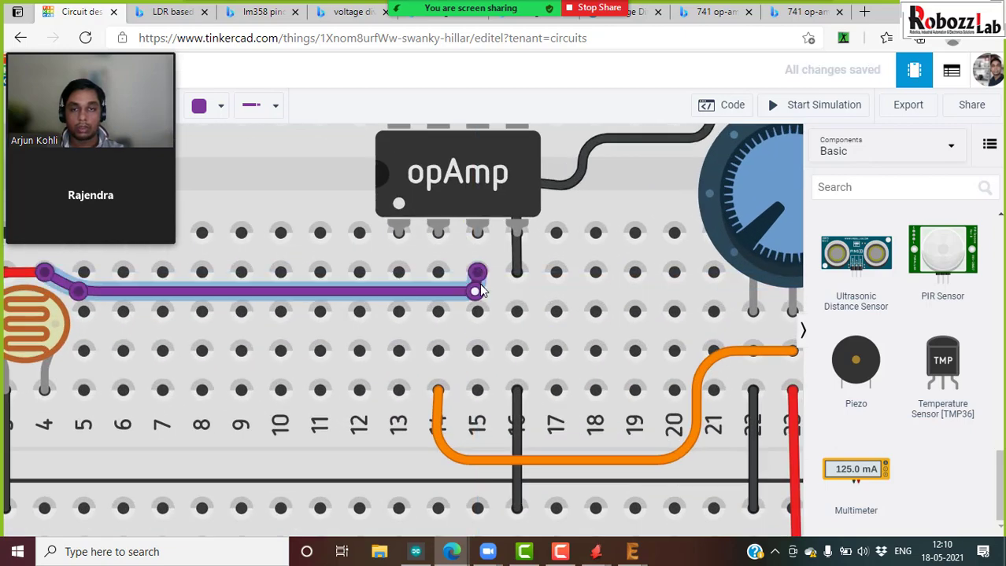
- Examine the whole circuit and the two wires feeding the op-amp's inputs
scroll(480, 292, "down", 6)
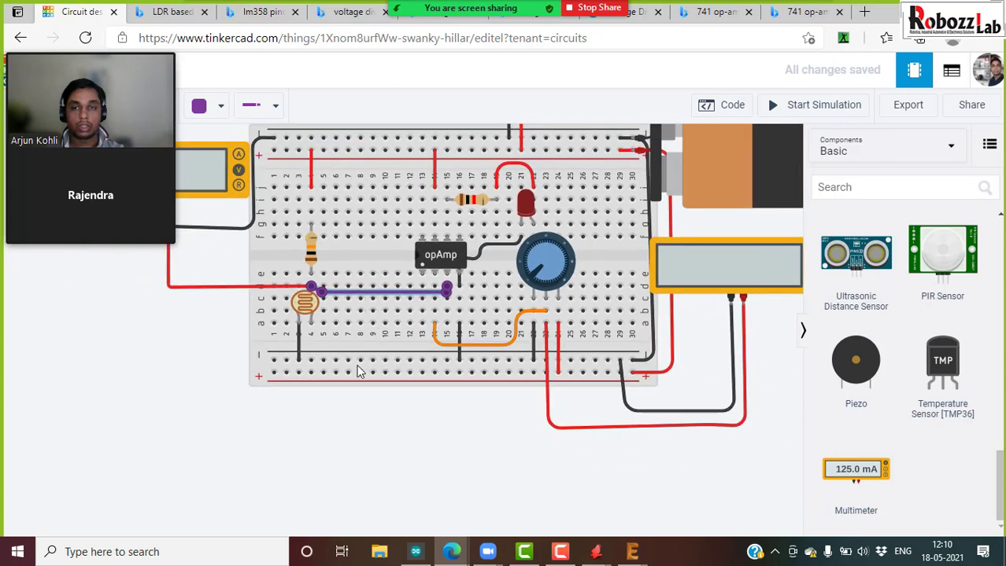
scroll(366, 389, "down", 2)
scroll(354, 362, "up", 1)
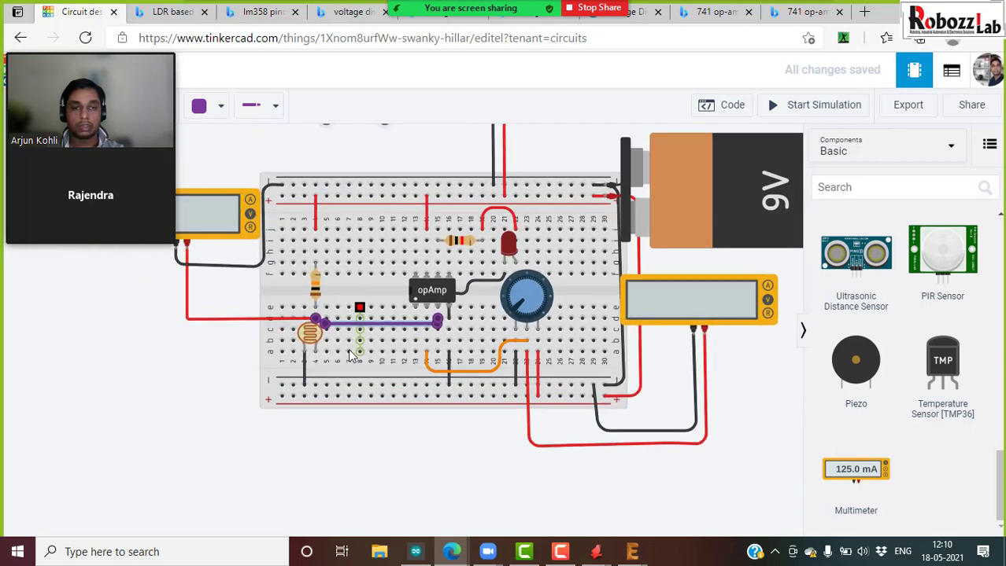
scroll(351, 357, "down", 1)
scroll(196, 369, "down", 1)
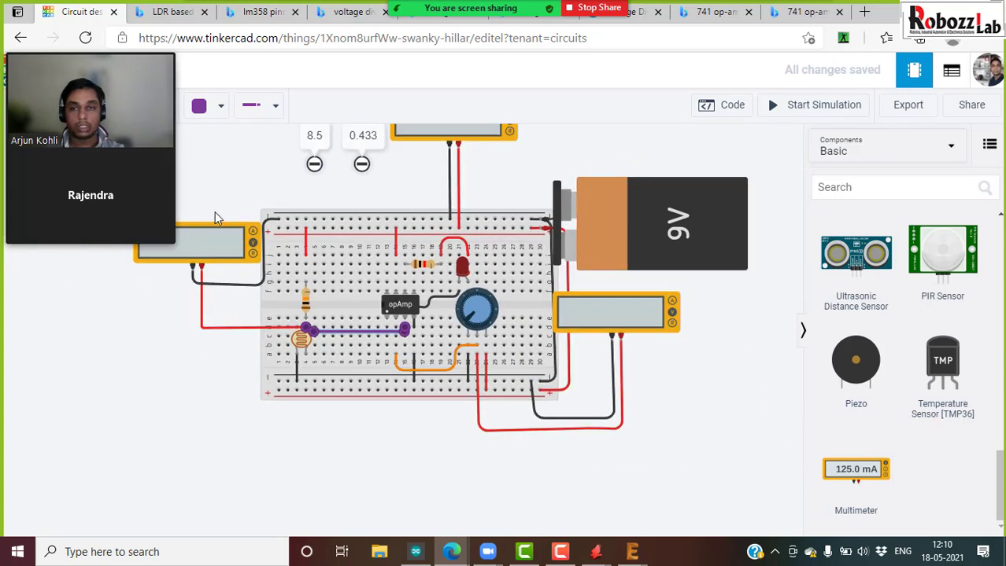
scroll(214, 209, "up", 2)
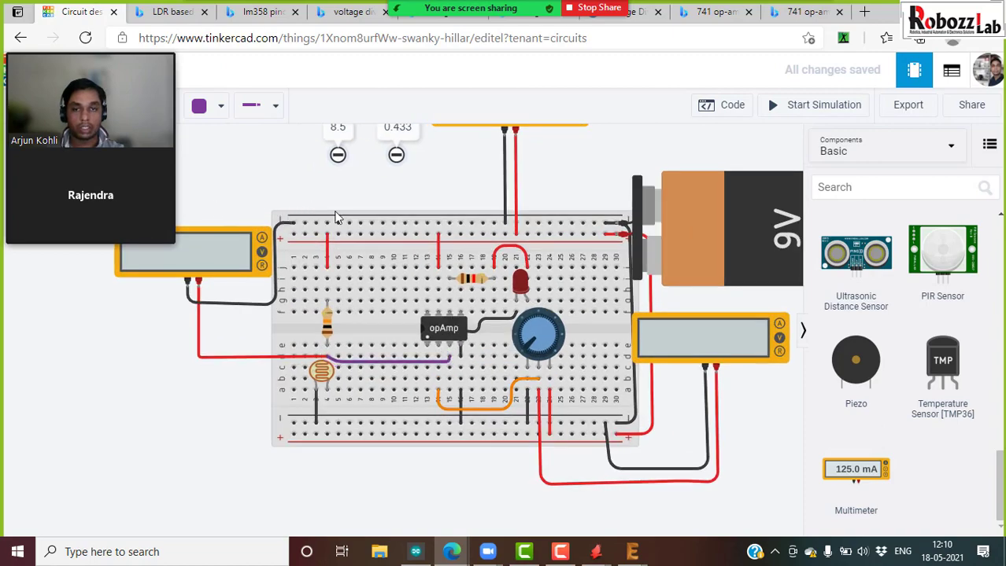
scroll(466, 366, "up", 2)
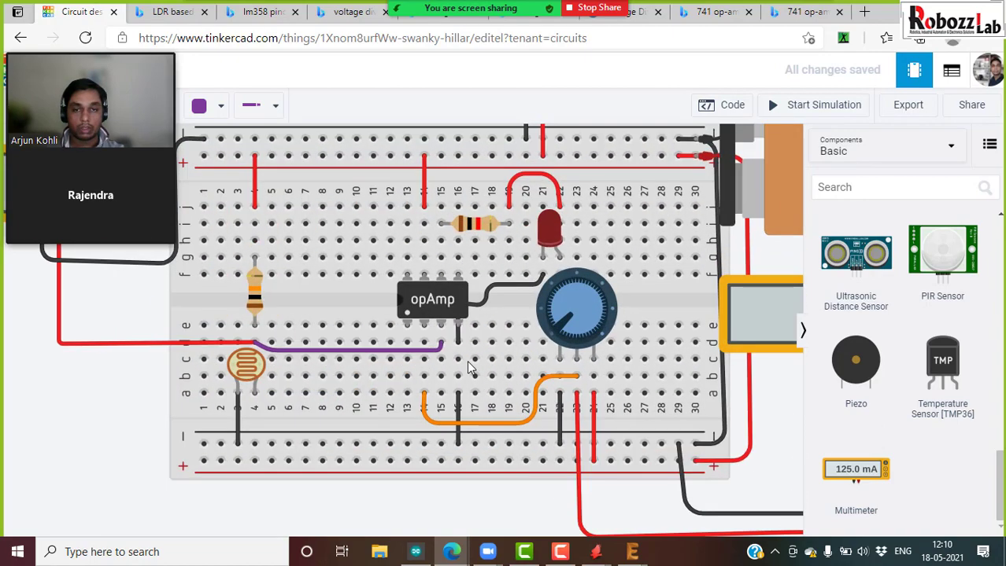
scroll(465, 358, "up", 2)
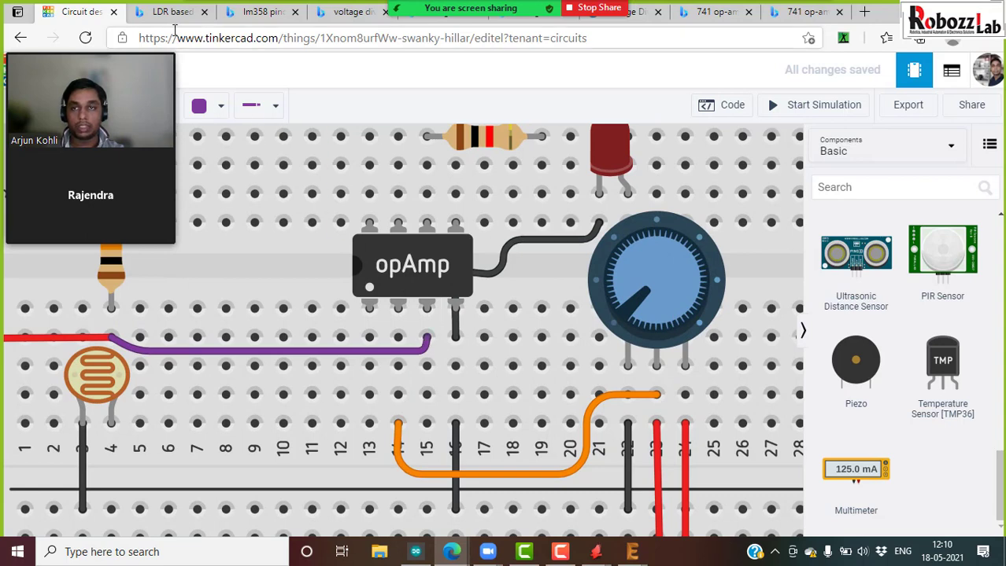
- Check the LDR sensor schematic and the 741 pinout reference against the op-amp input wiring on the breadboard
left_click(169, 12)
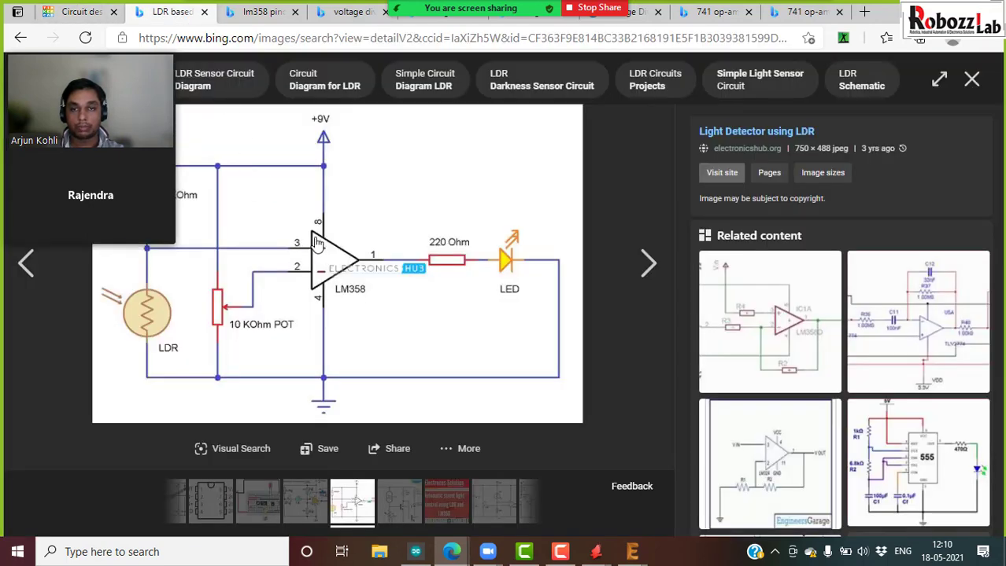
left_click(798, 12)
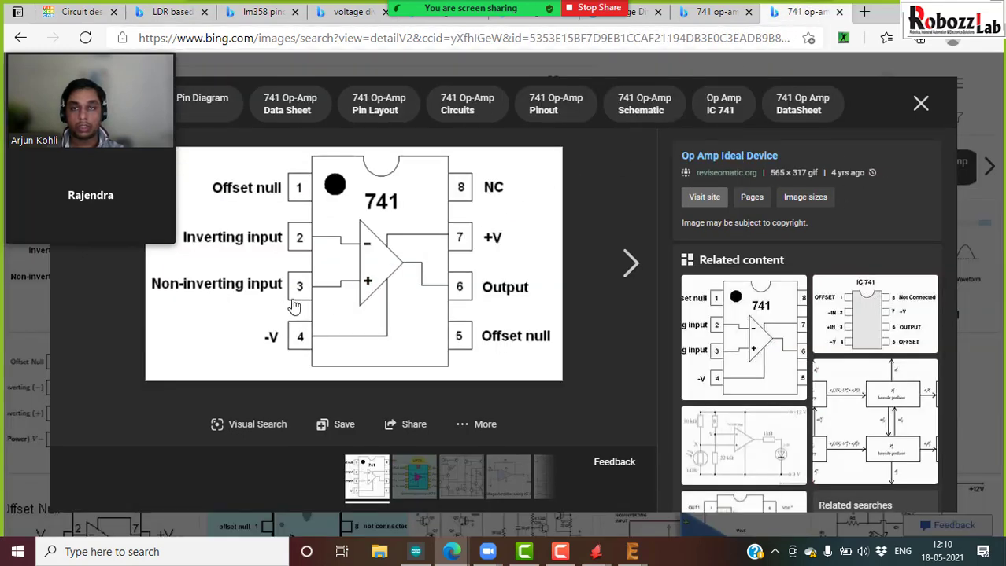
left_click(83, 12)
scroll(393, 217, "down", 5)
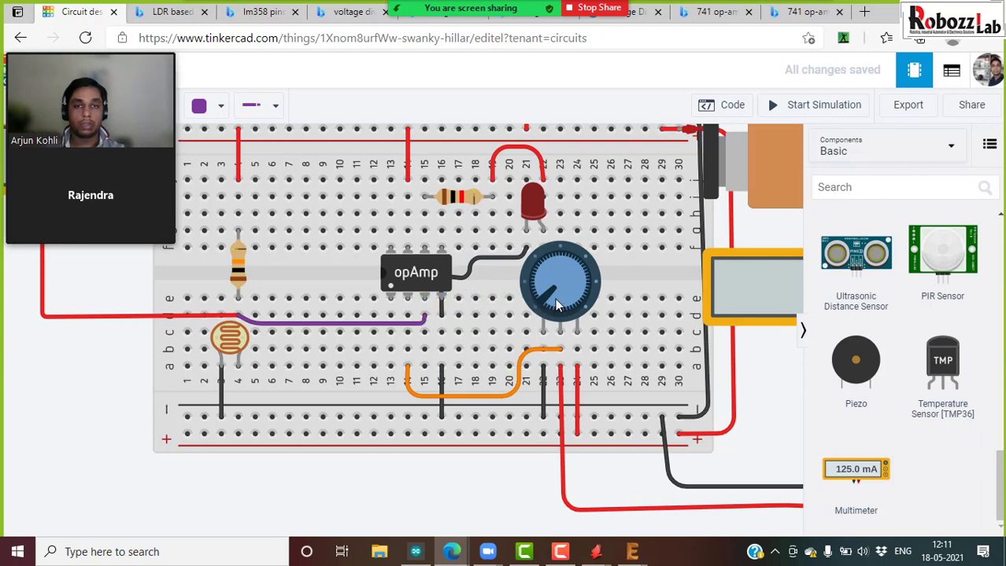
- Run the simulation, compare the LED and multimeter behaviour with the reference LDR schematic, and stop the simulation
left_click(818, 108)
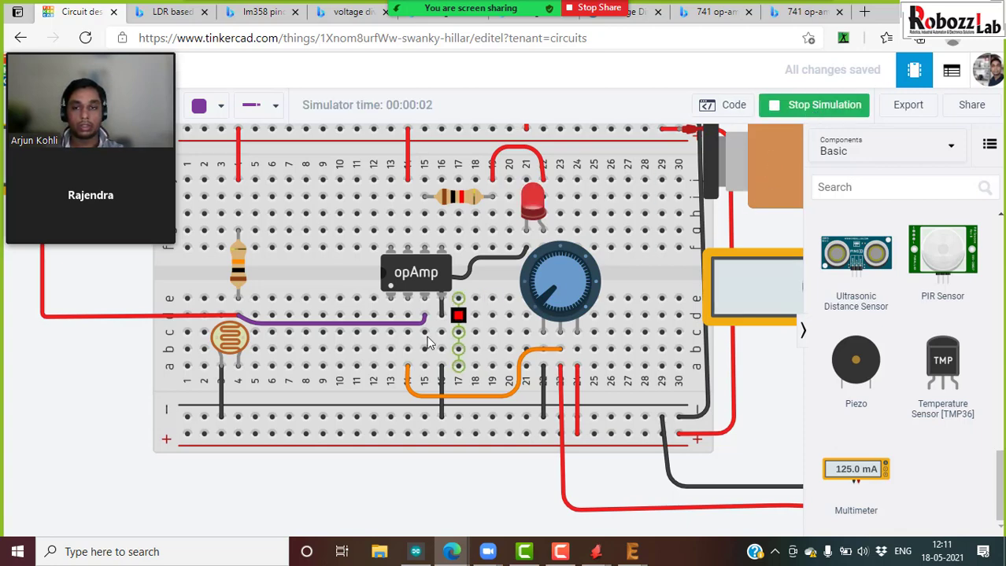
scroll(394, 376, "down", 3)
scroll(424, 370, "down", 2)
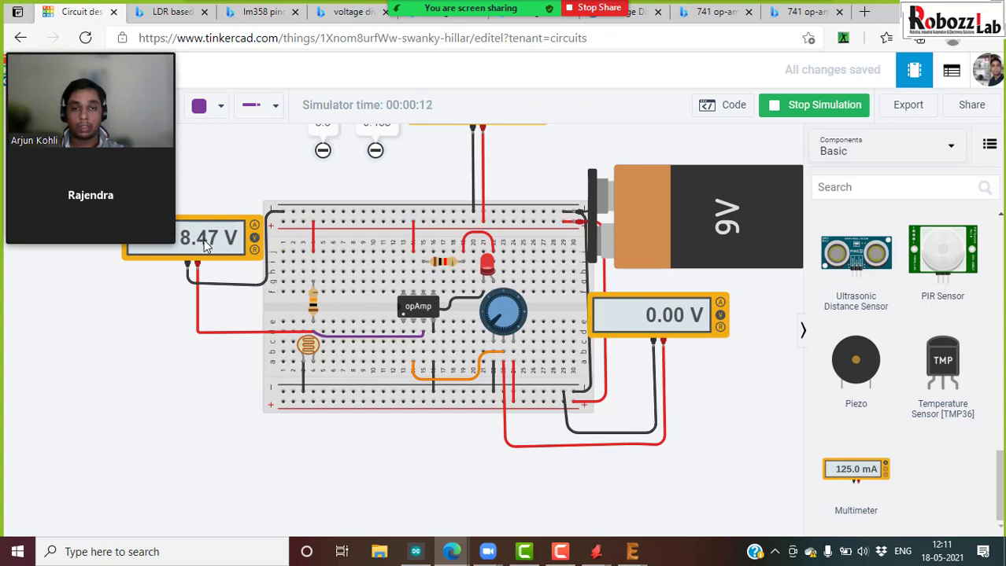
scroll(508, 340, "up", 1)
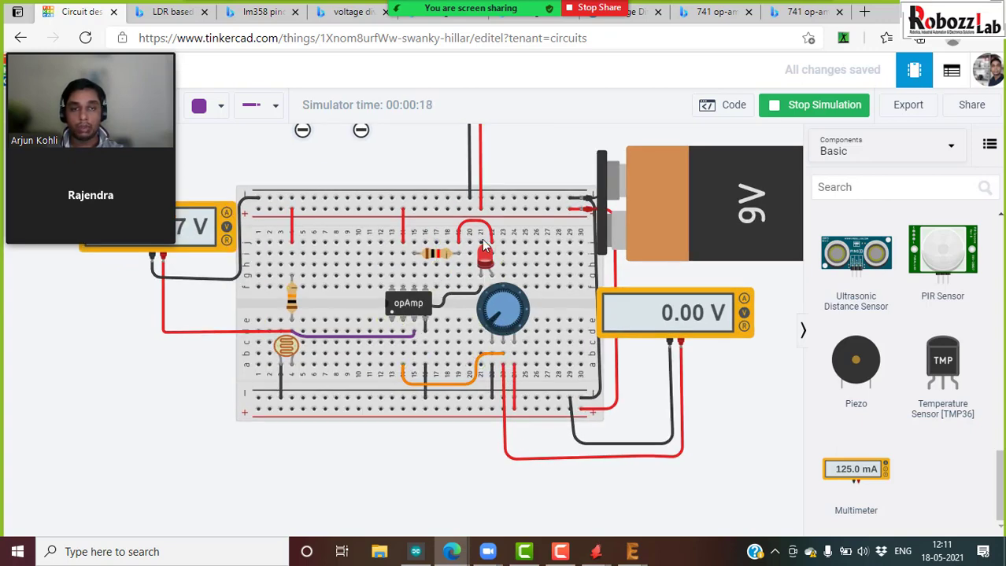
left_click(169, 12)
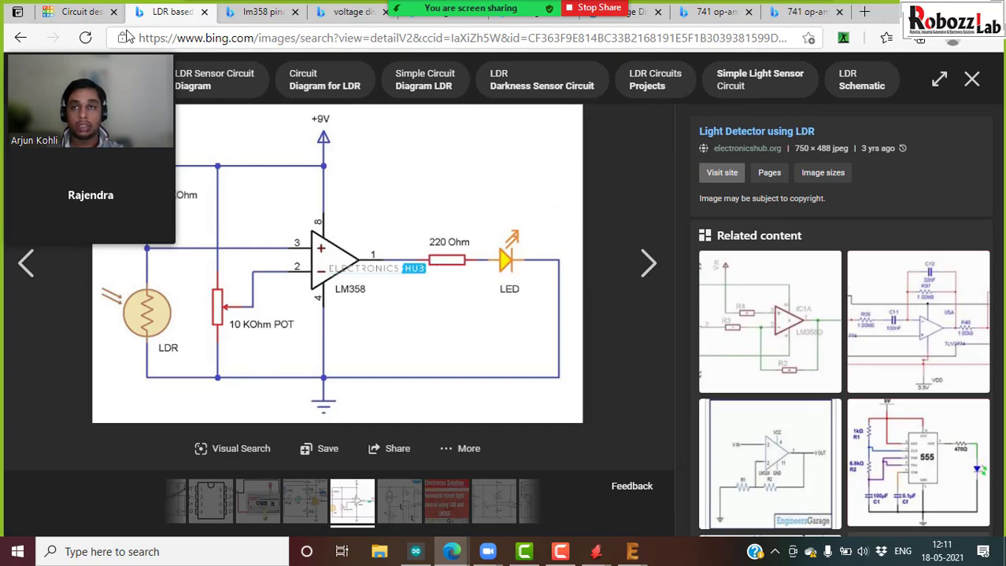
left_click(75, 14)
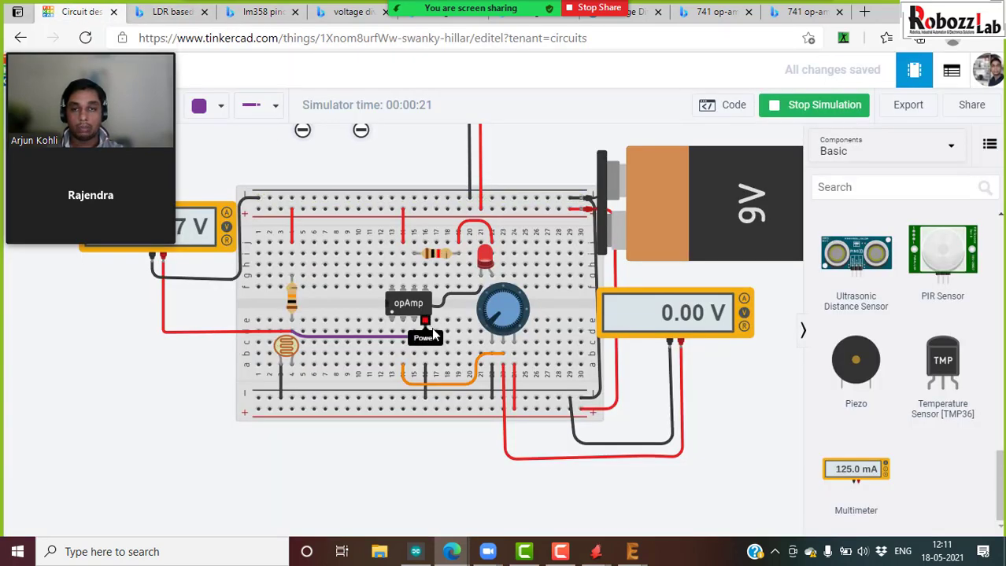
scroll(409, 436, "down", 1)
scroll(424, 294, "up", 1)
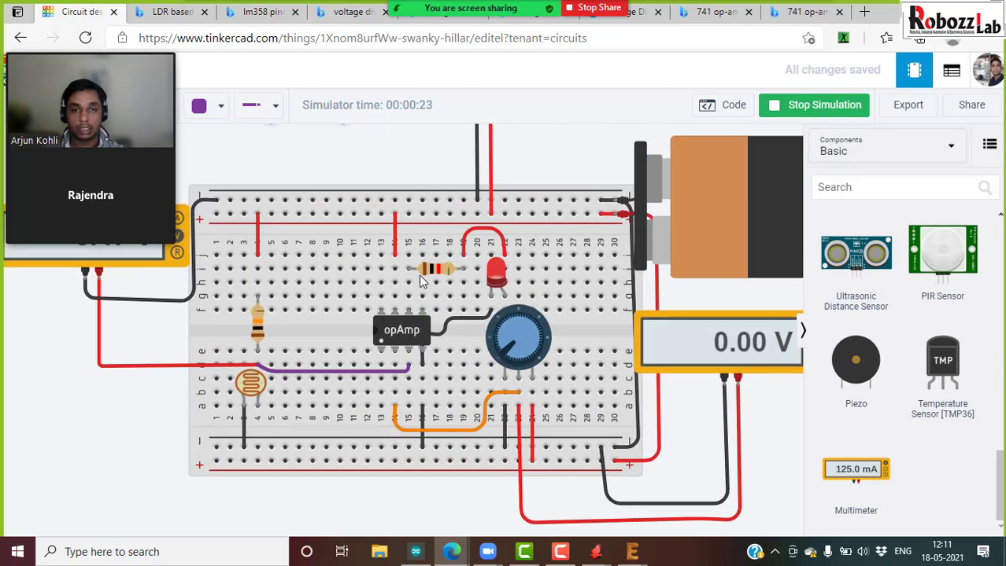
scroll(501, 359, "down", 1)
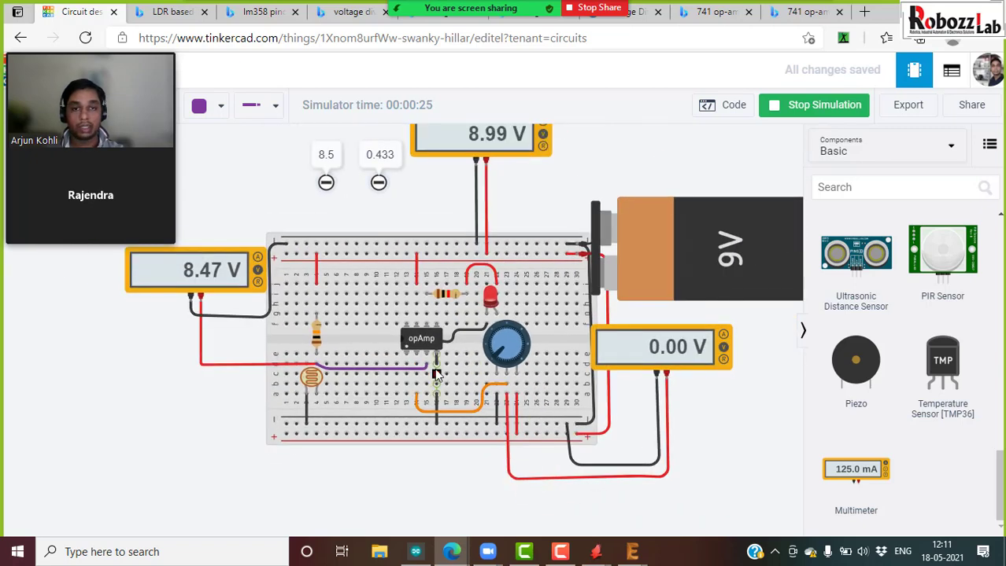
left_click(801, 112)
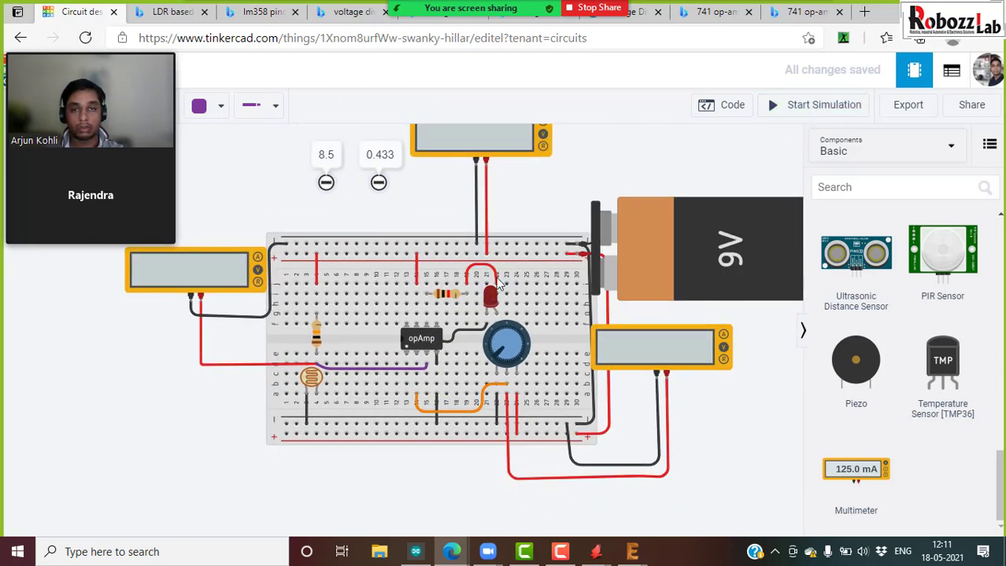
- Move the upper multimeter's red wire from the positive rail to the op-amp output at column 15, row j
scroll(484, 239, "up", 3)
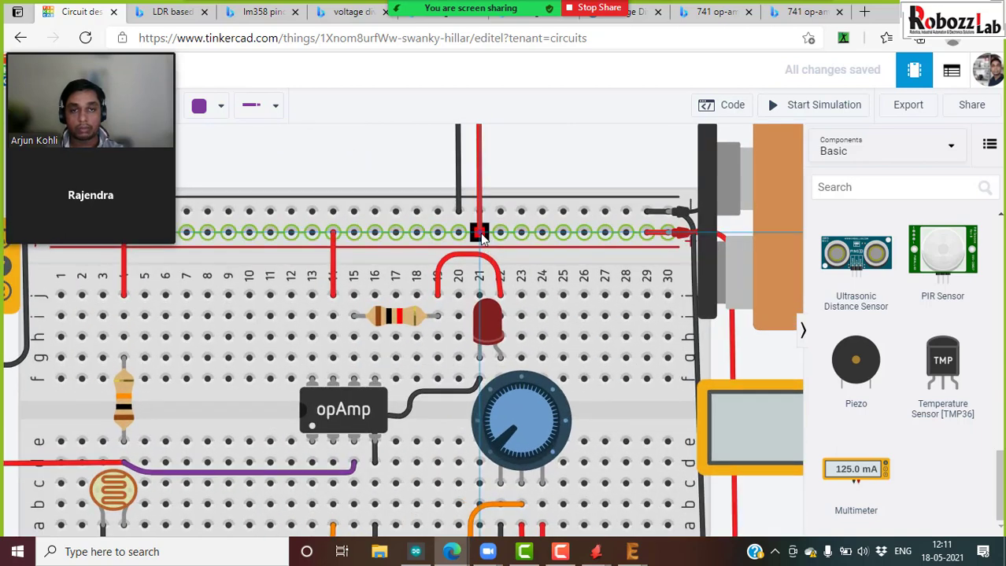
left_click(480, 233)
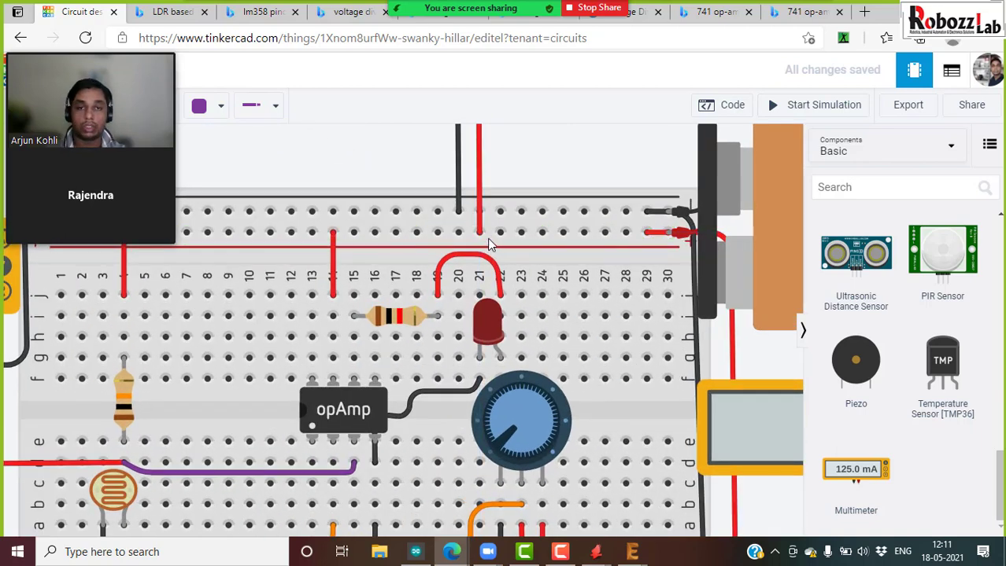
left_click(478, 220)
left_click_drag(479, 234, 351, 291)
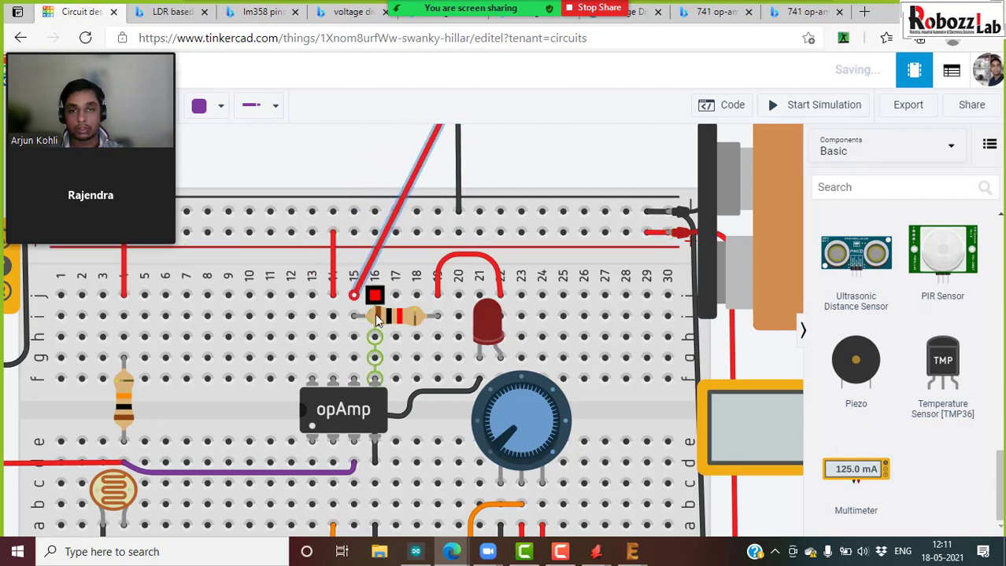
- Route the upper multimeter's red wire with two bends so it runs down from the probe, across, and straight down to column 15
scroll(375, 313, "down", 5)
left_click(396, 247)
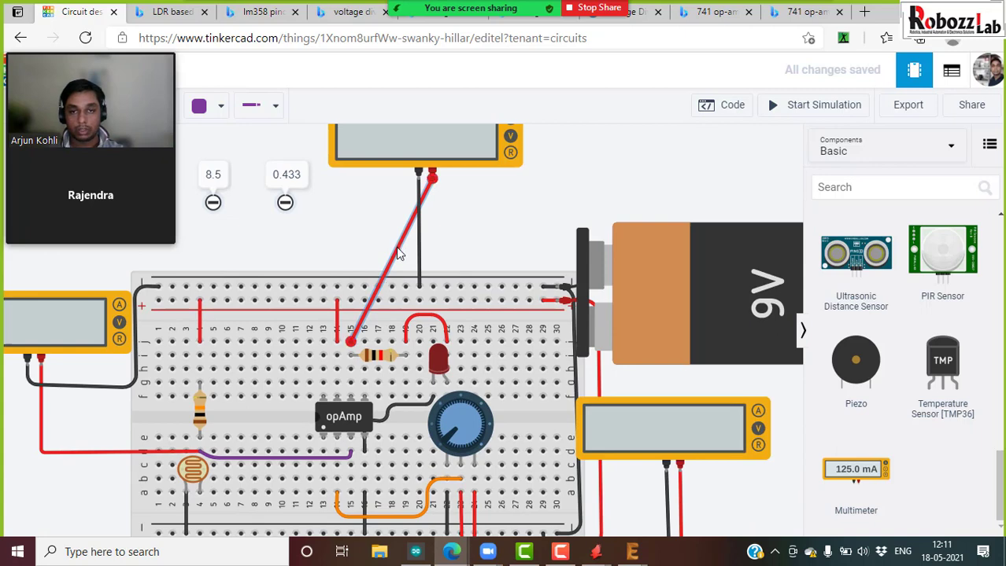
left_click_drag(395, 247, 351, 195)
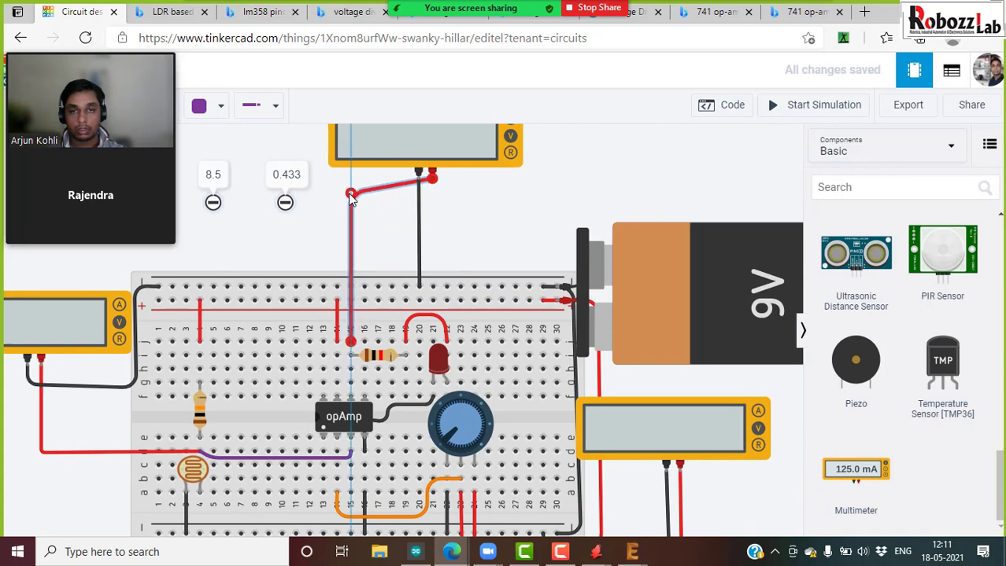
left_click(395, 189)
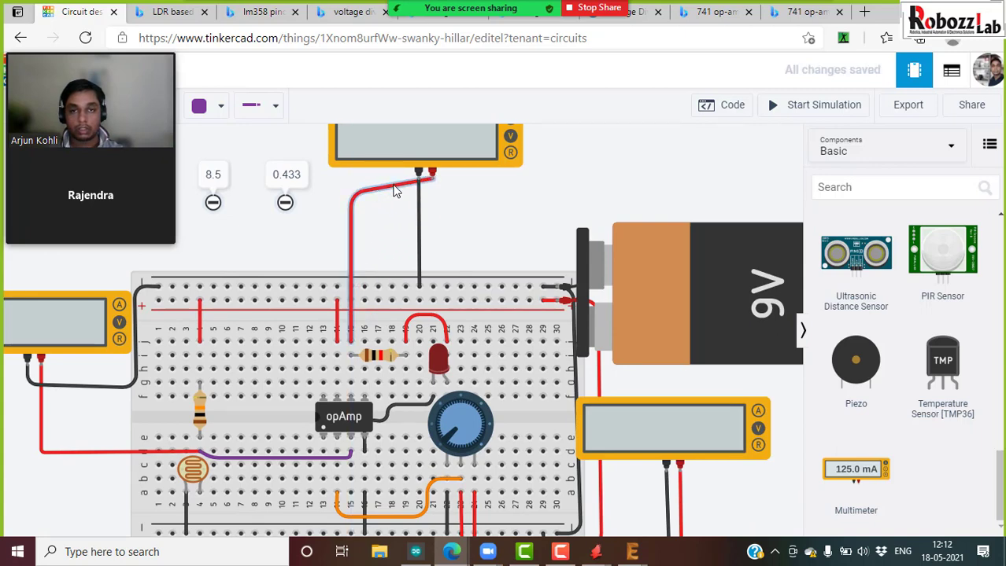
left_click_drag(396, 192, 432, 201)
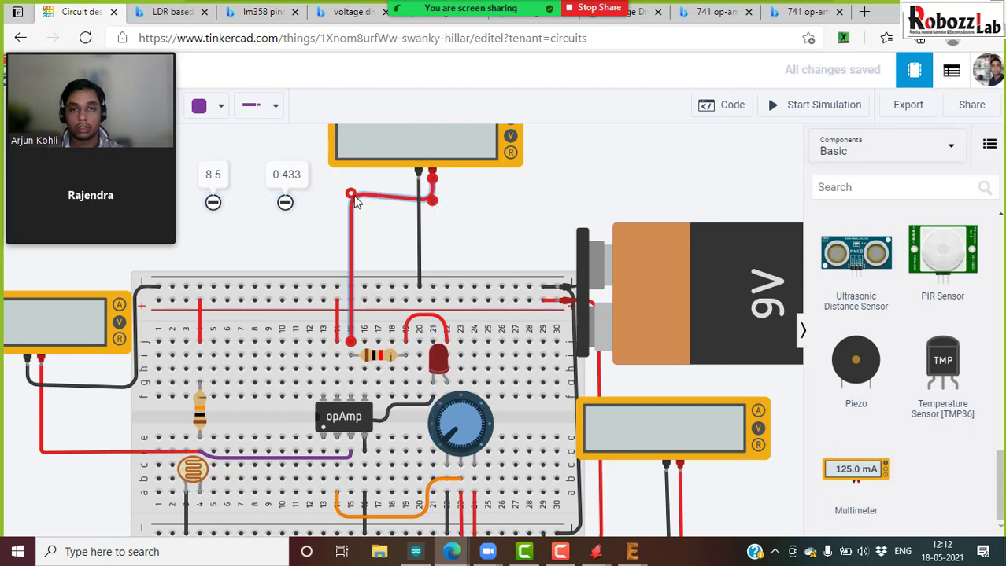
left_click_drag(354, 196, 354, 202)
left_click(374, 223)
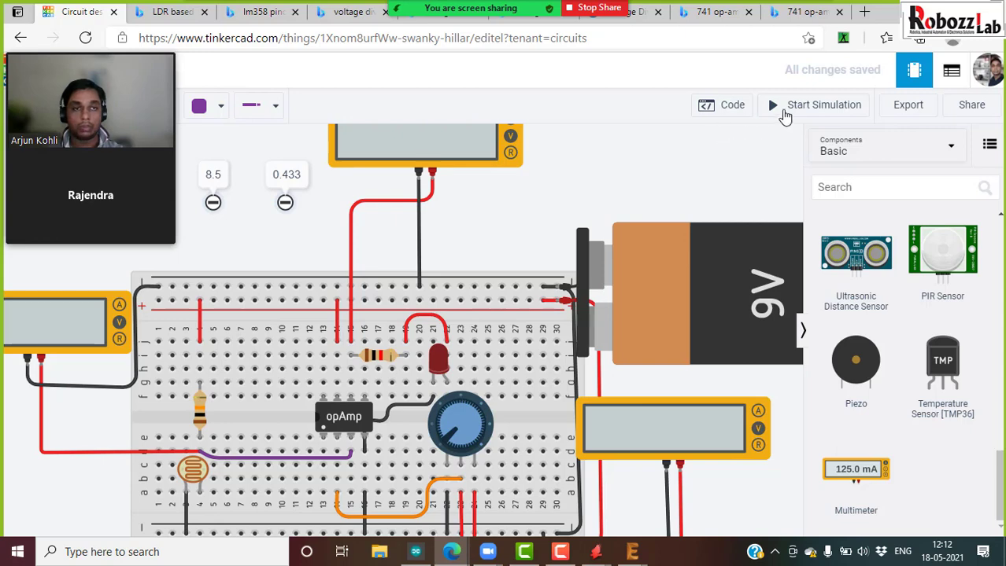
- Start the simulation and turn the potentiometer up slightly to a wiper voltage of about 0.9 V
left_click(790, 107)
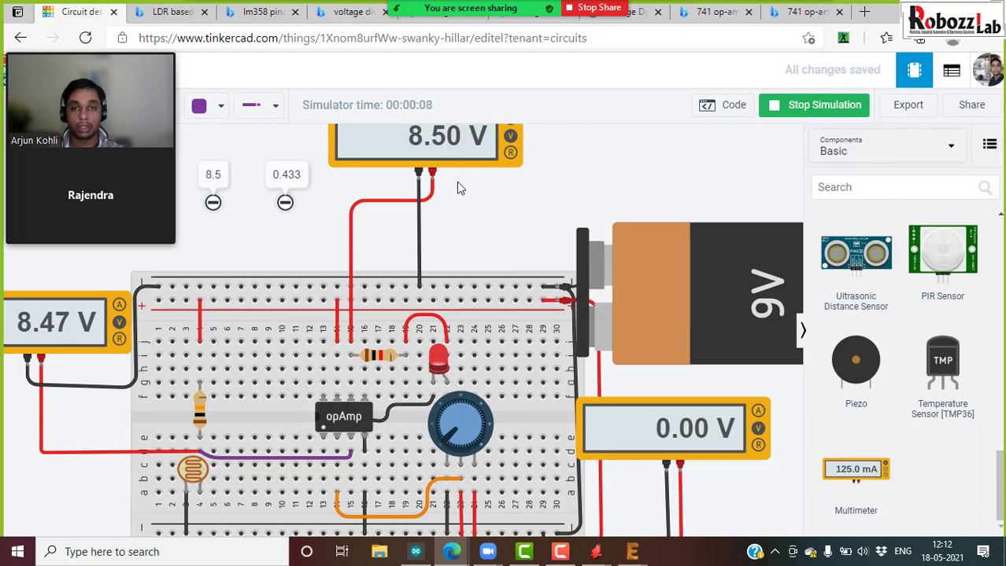
scroll(475, 208, "down", 1)
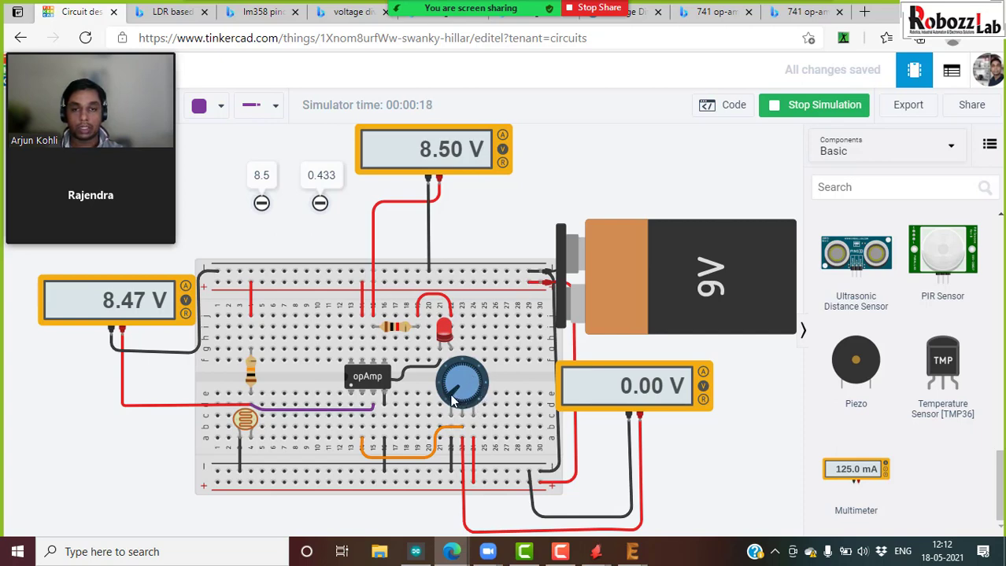
left_click_drag(451, 399, 453, 408)
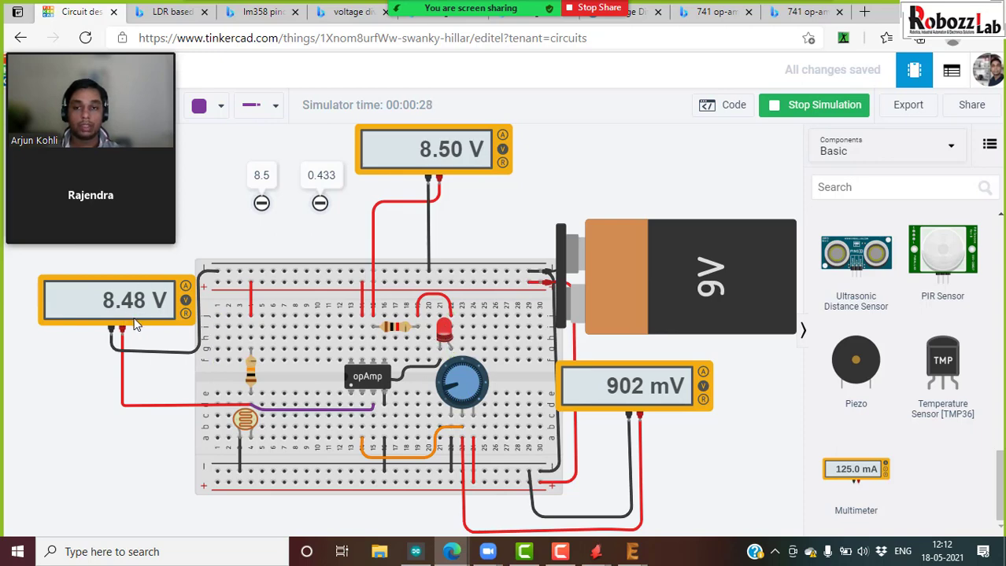
- Test the comparator by raising the photoresistor's light level to maximum and returning it to minimum
left_click(249, 421)
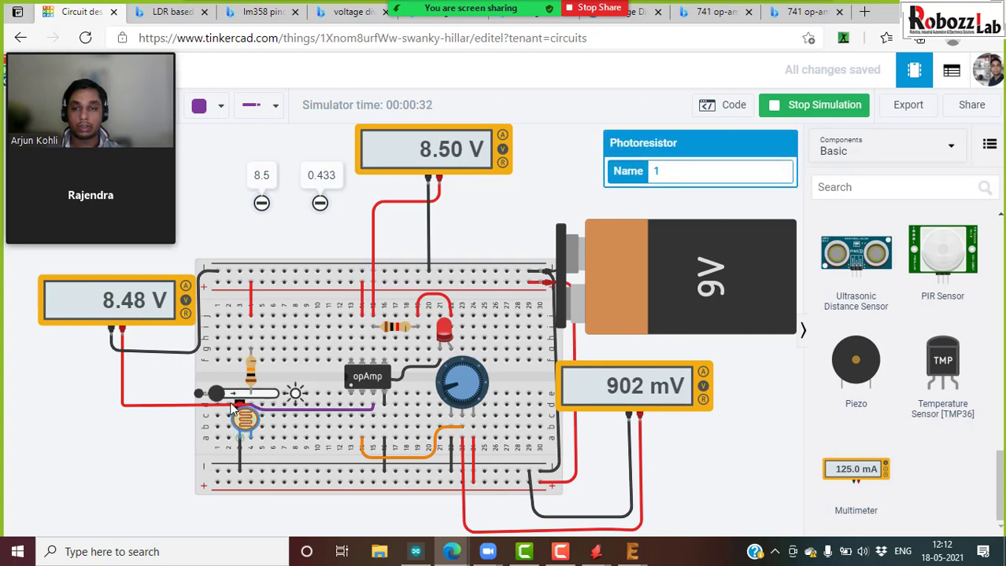
left_click_drag(223, 401, 279, 400)
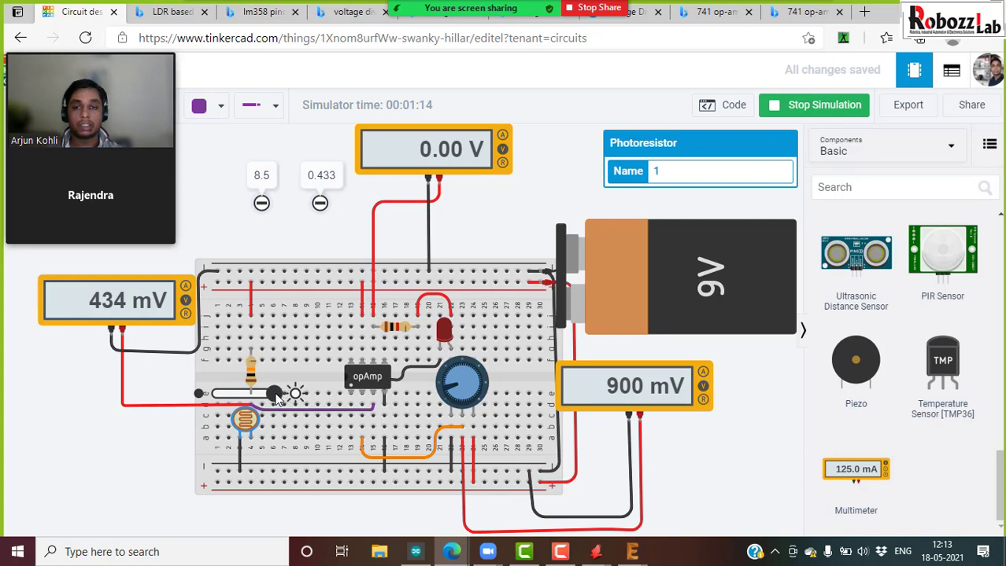
left_click_drag(275, 397, 216, 395)
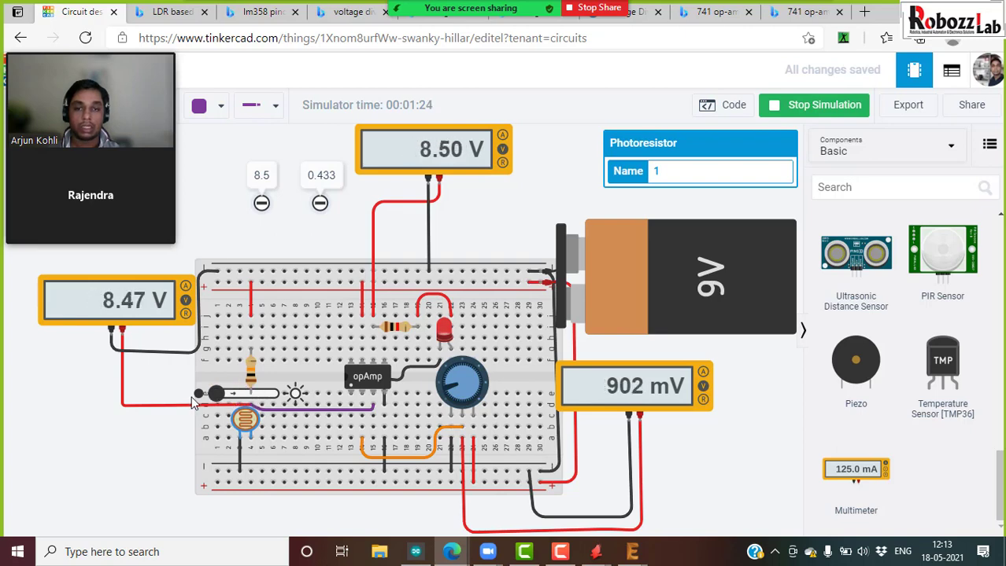
- Turn the potentiometer up to about 4.14 V and vary the photoresistor's light level, ending at minimum, to test the new threshold
left_click(446, 390)
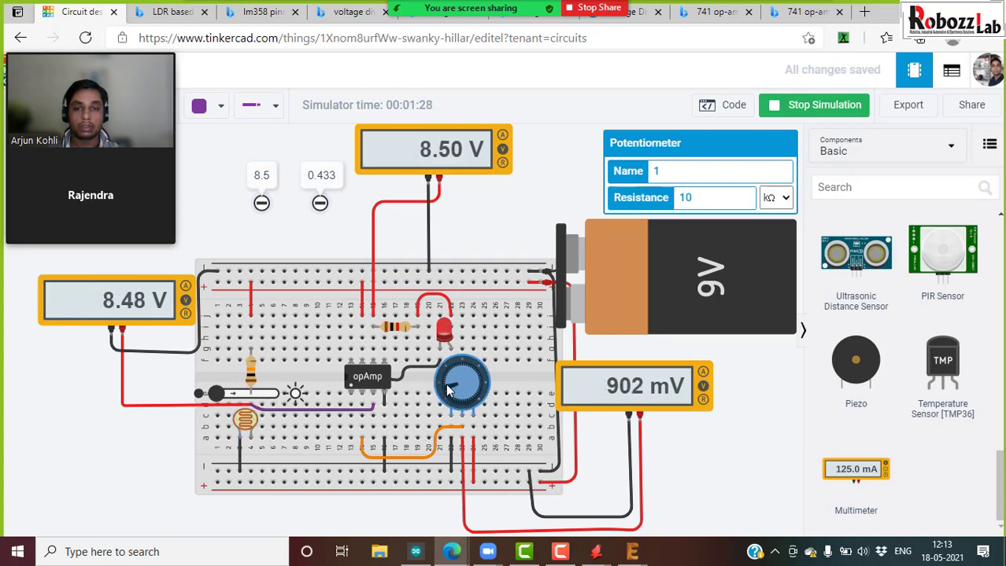
left_click_drag(448, 390, 460, 367)
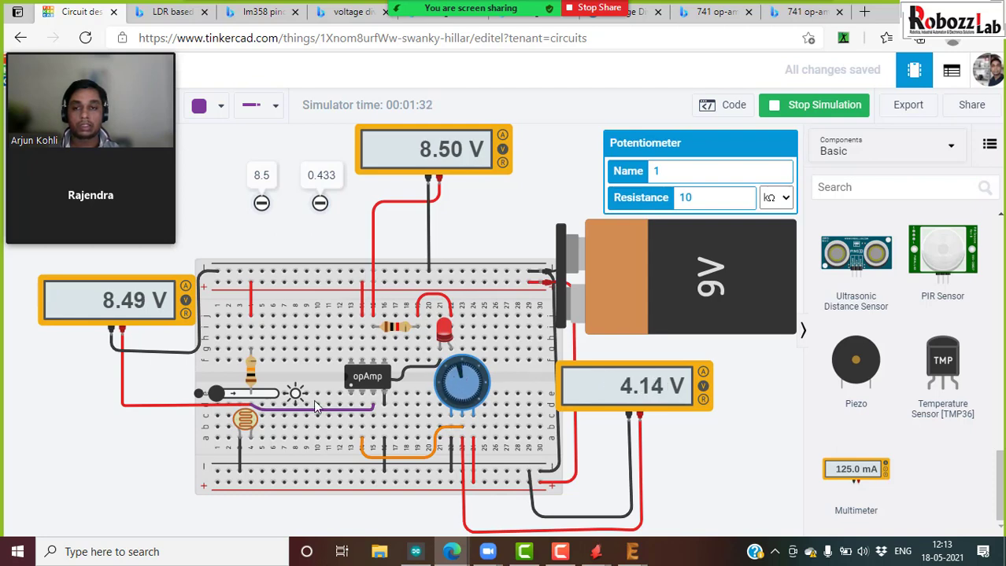
mouse_move(226, 399)
left_mouse_down()
mouse_move(275, 398)
mouse_move(223, 404)
left_mouse_up()
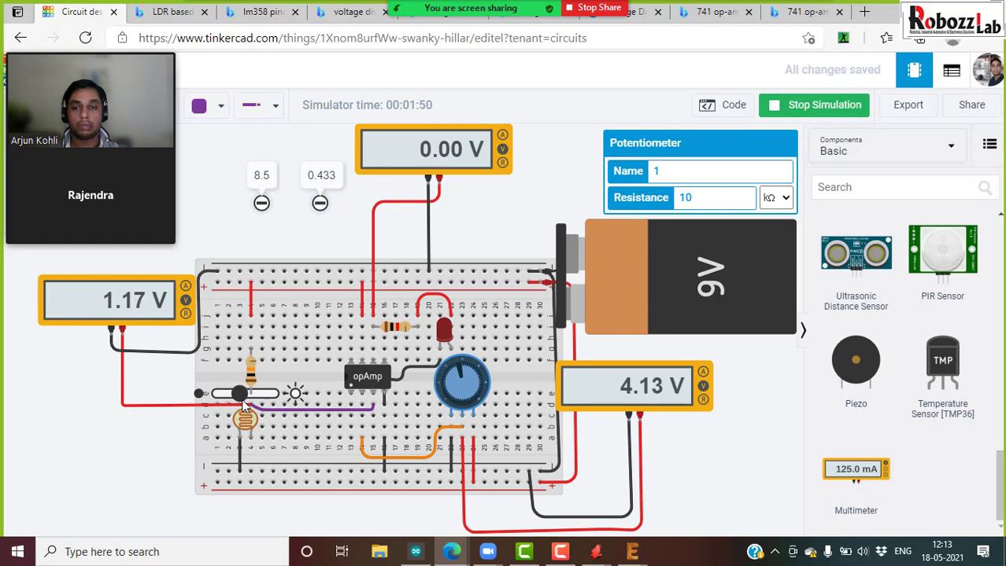
mouse_move(223, 408)
left_mouse_down()
mouse_move(236, 408)
mouse_move(213, 408)
mouse_move(255, 407)
mouse_move(206, 410)
mouse_move(229, 415)
left_mouse_up()
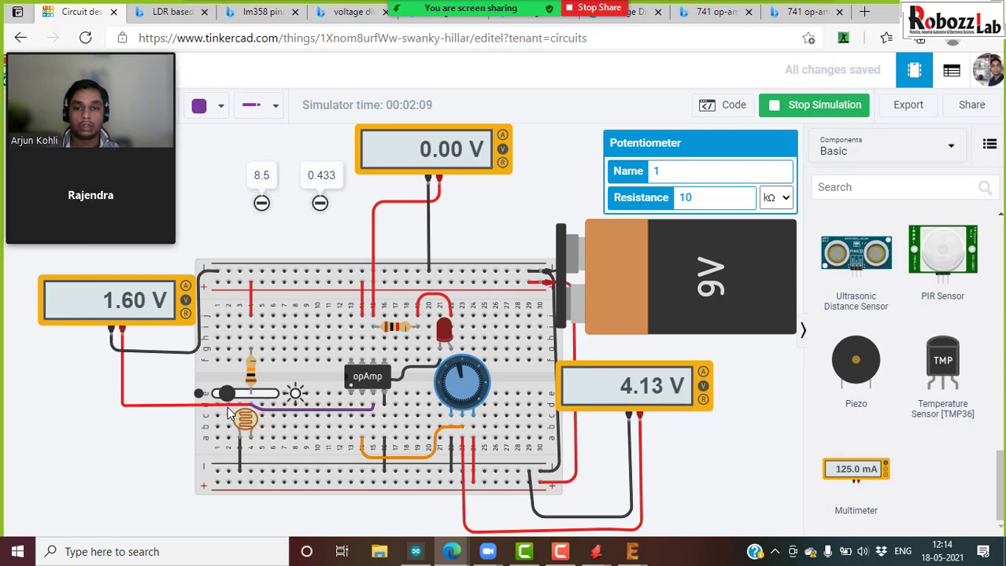
mouse_move(227, 411)
left_mouse_down()
mouse_move(207, 414)
mouse_move(248, 423)
mouse_move(216, 417)
left_mouse_up()
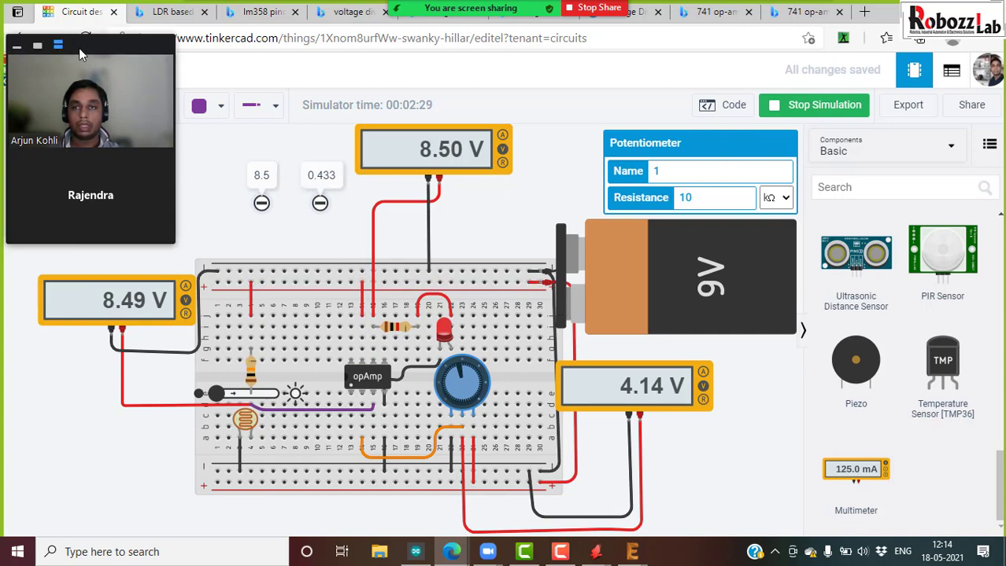
- Try to rename the circuit design as LDR Circuit Experiment
left_click_drag(82, 46, 912, 104)
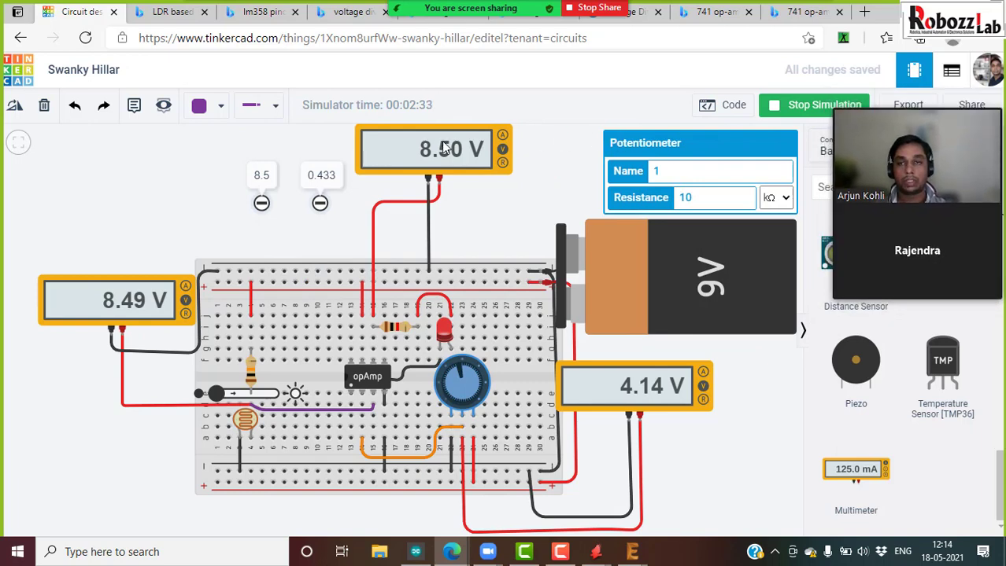
left_click(88, 72)
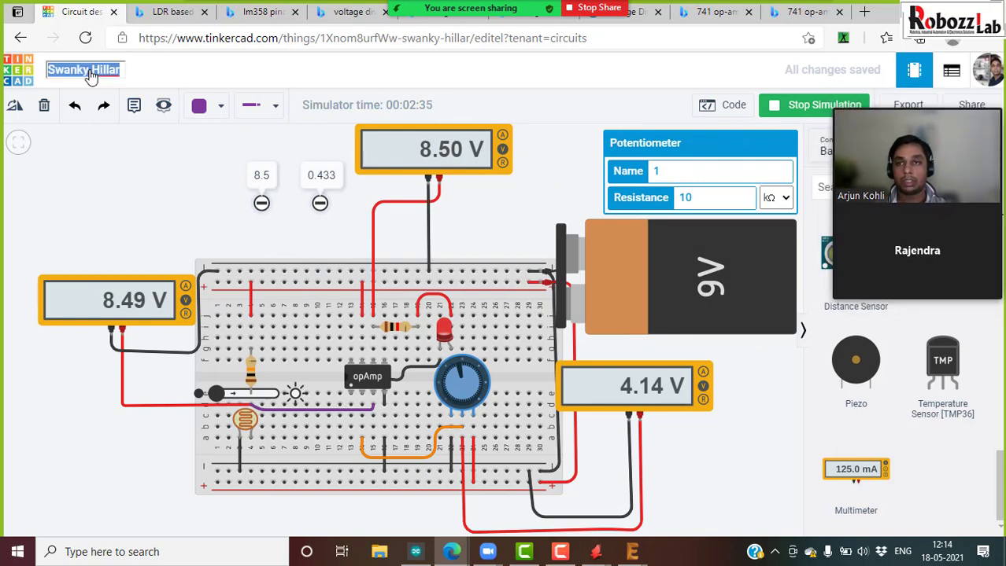
type("L")
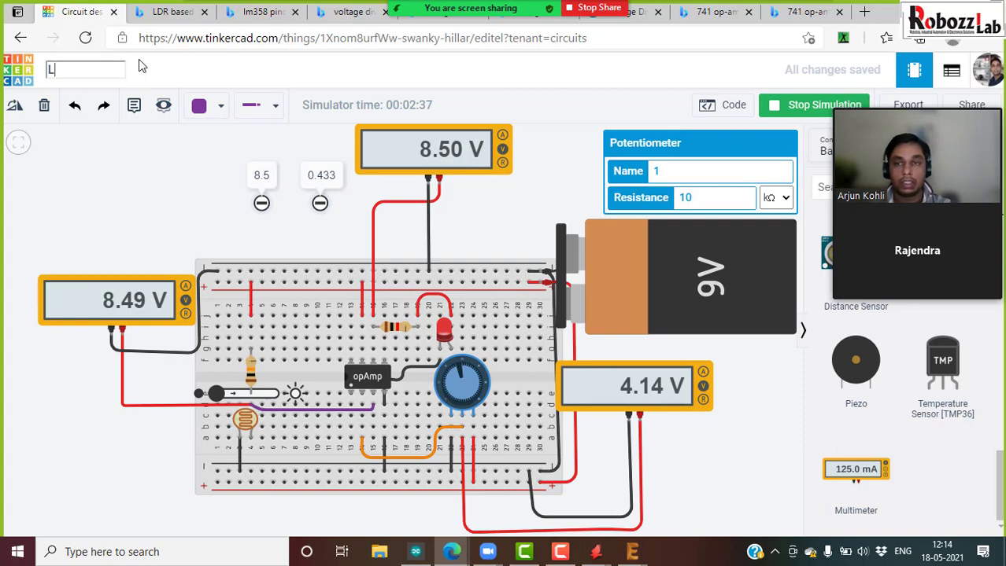
type("DR Cir")
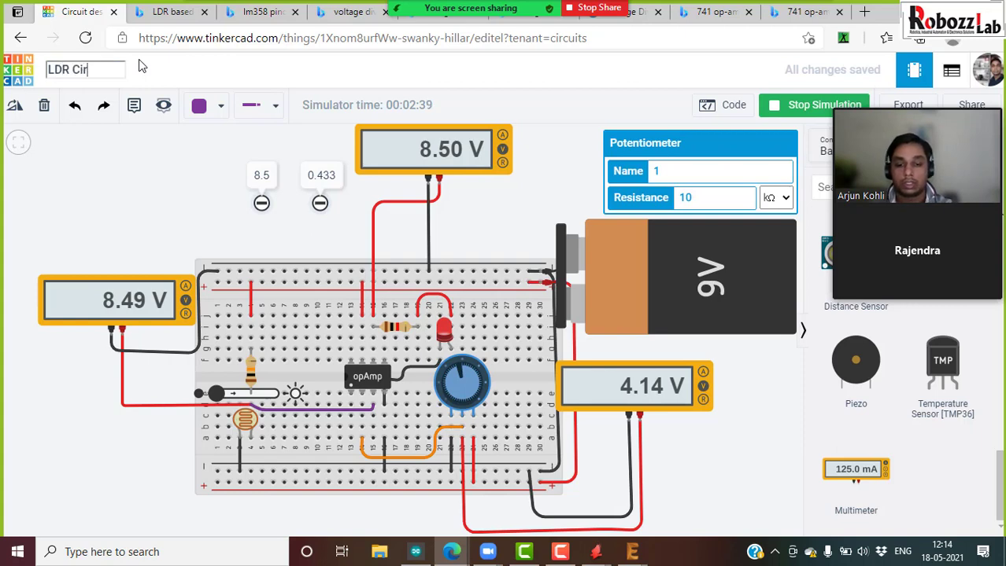
type("cuit Experiment")
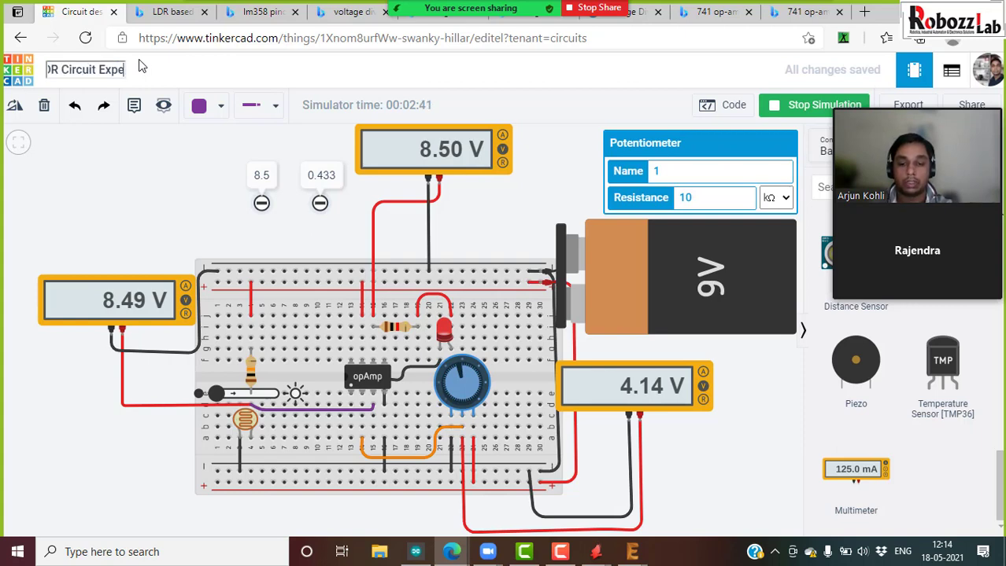
key("Return")
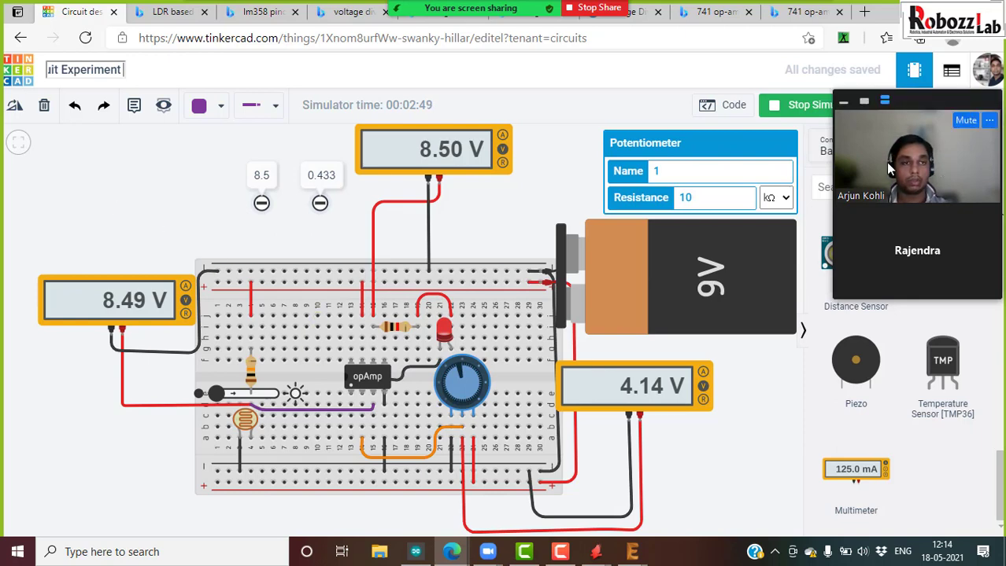
- Return to the circuits dashboard, set the Swanky Hillar design's privacy to public in its properties, and save the changes
left_click(23, 71)
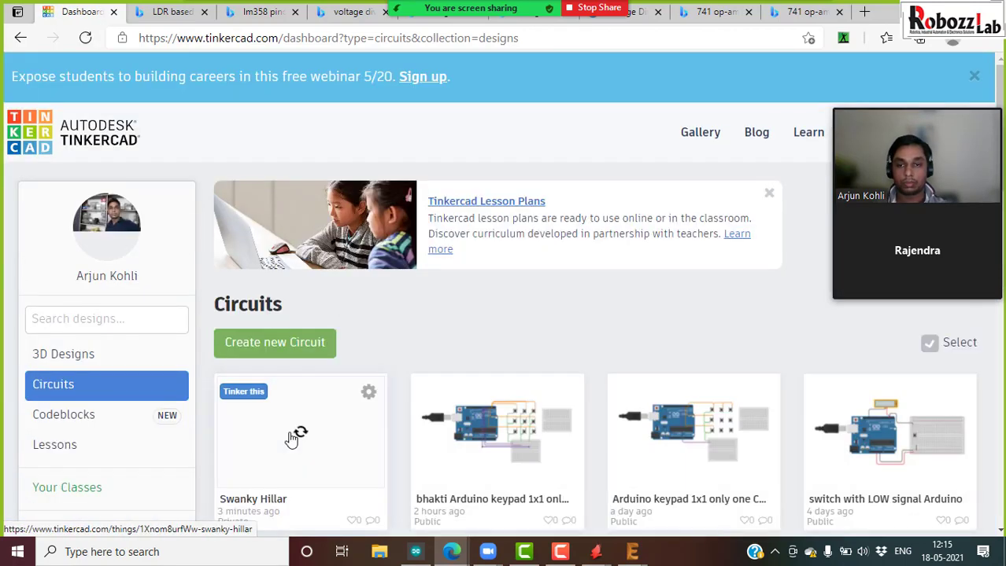
left_click(369, 396)
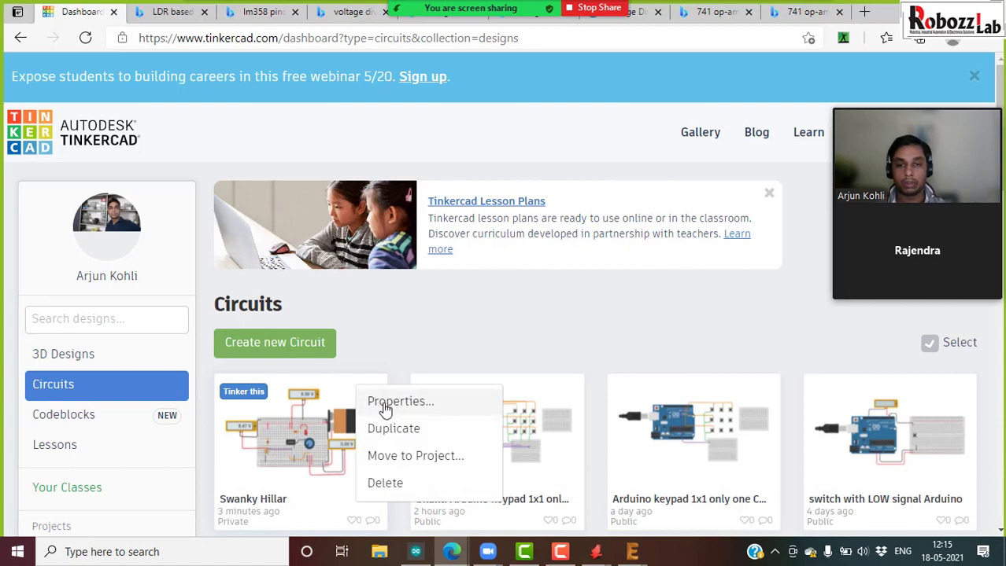
left_click(381, 403)
scroll(434, 392, "down", 2)
scroll(434, 392, "down", 2)
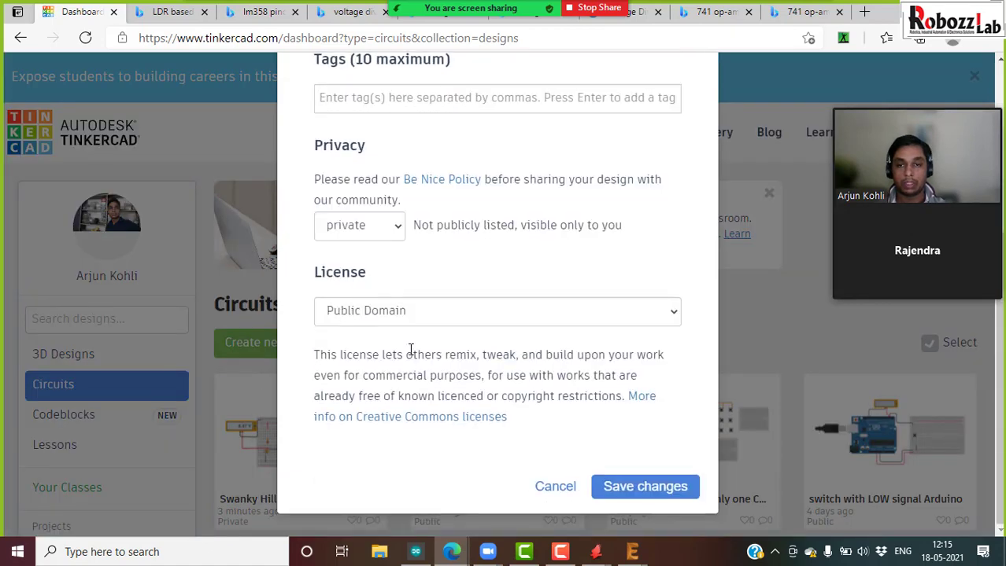
left_click(381, 228)
left_click(370, 270)
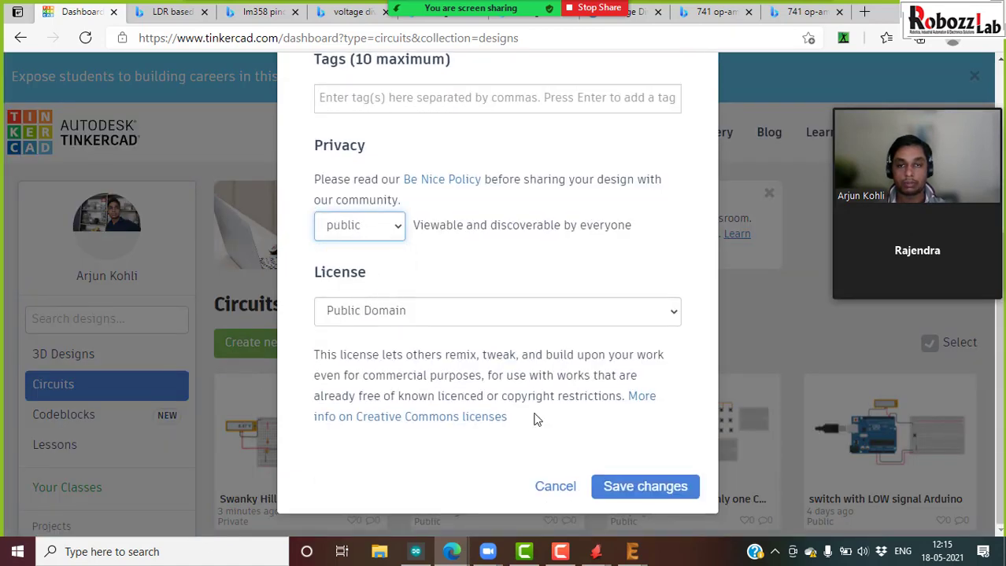
left_click(643, 487)
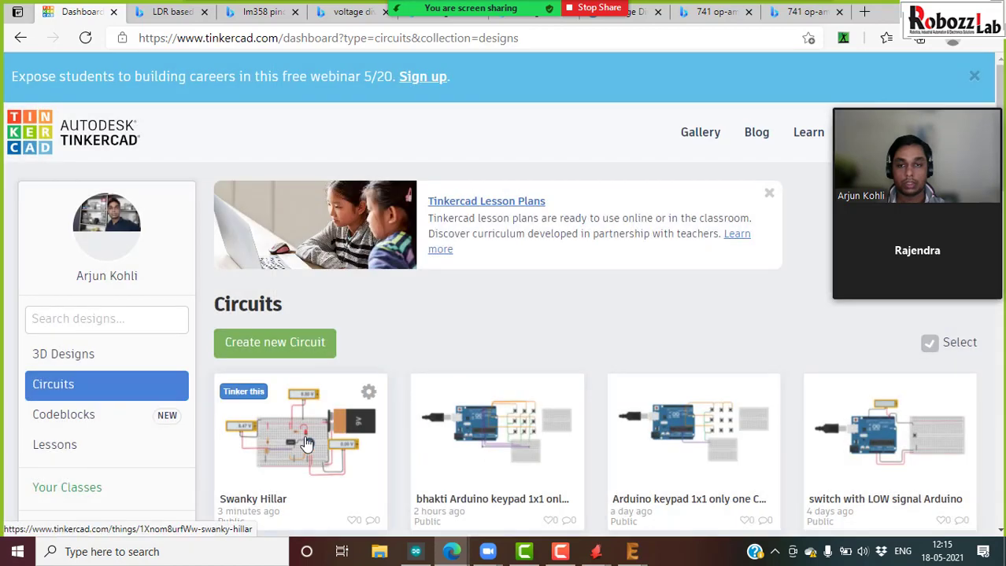
- Share the Swanky Hillar design to Google Classroom as an announcement for the Electronics Simulation class
left_click(306, 446)
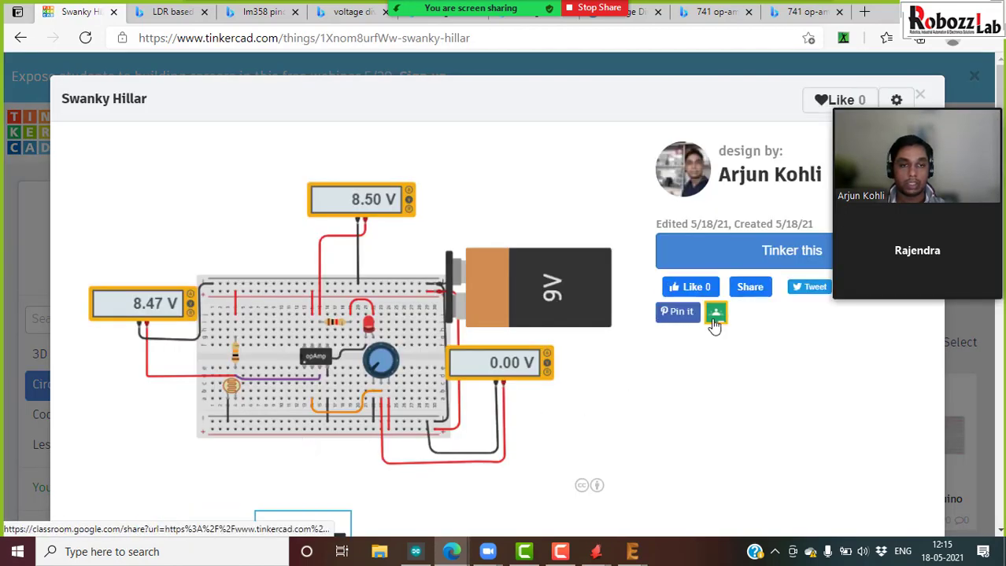
scroll(689, 363, "down", 1)
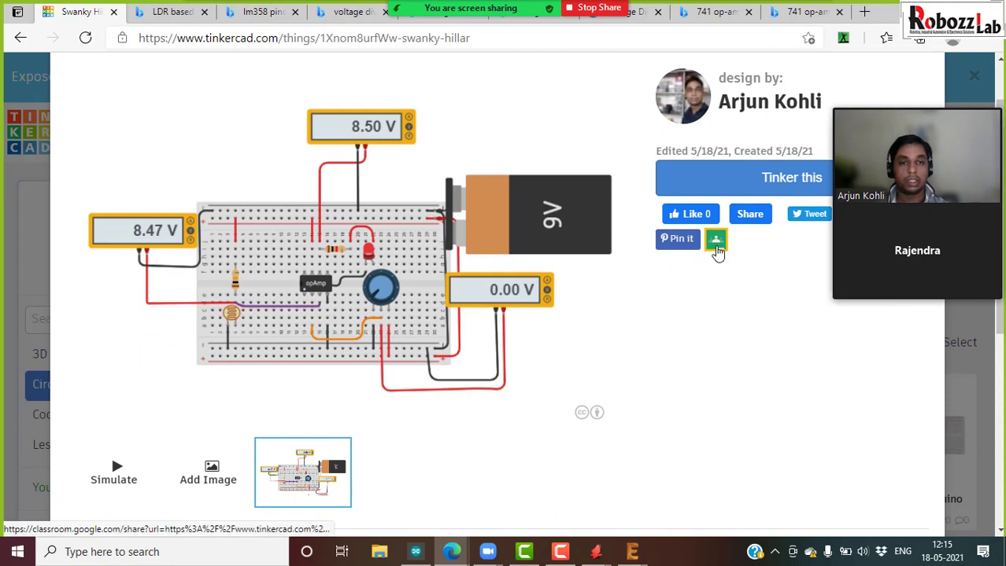
left_click(716, 246)
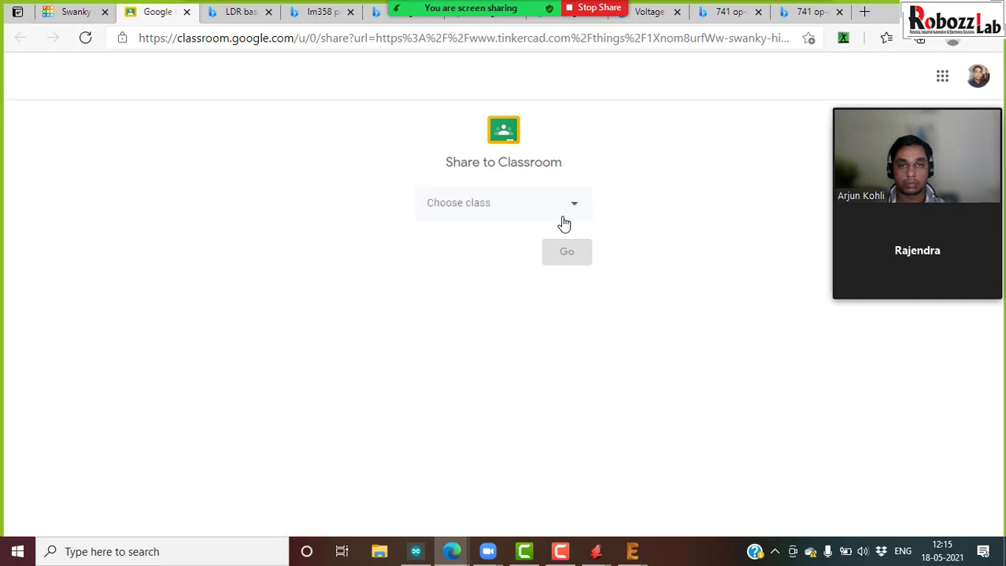
left_click(558, 222)
left_click(514, 385)
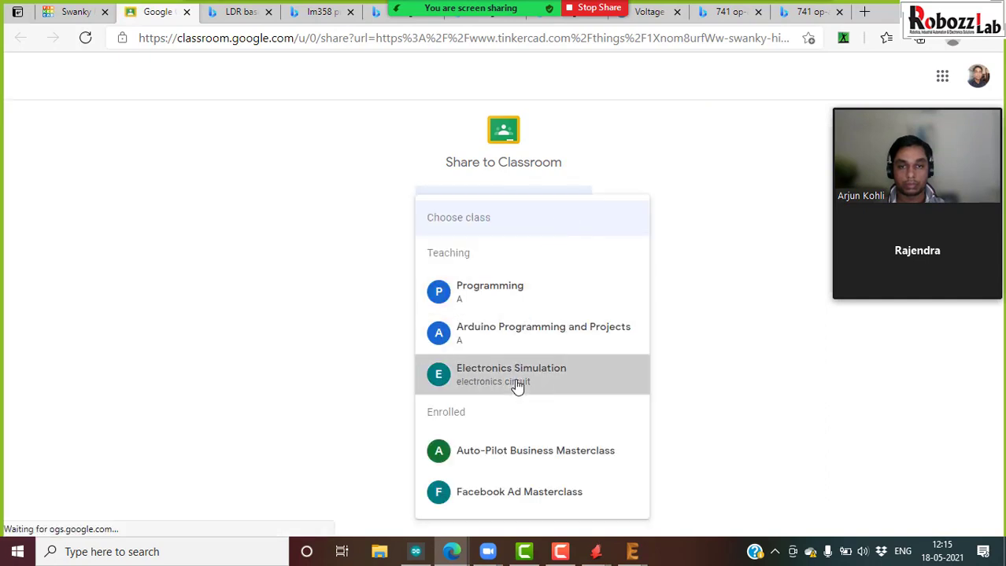
left_click(531, 272)
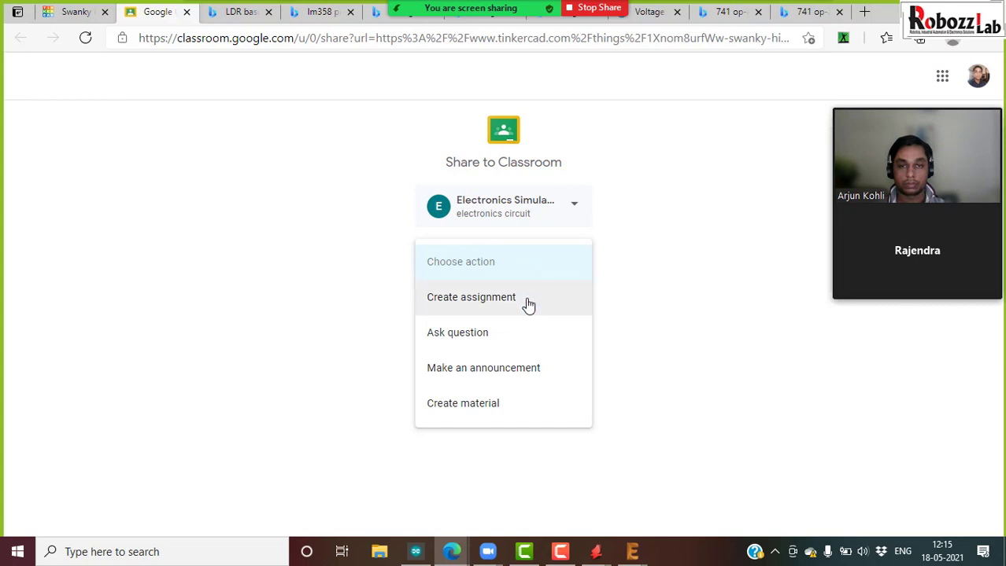
left_click(521, 370)
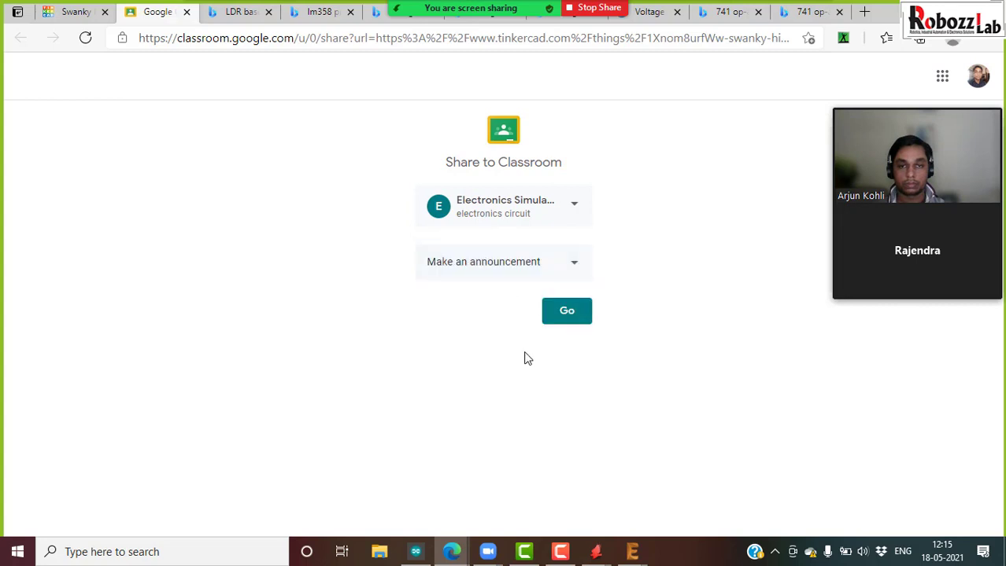
left_click(568, 313)
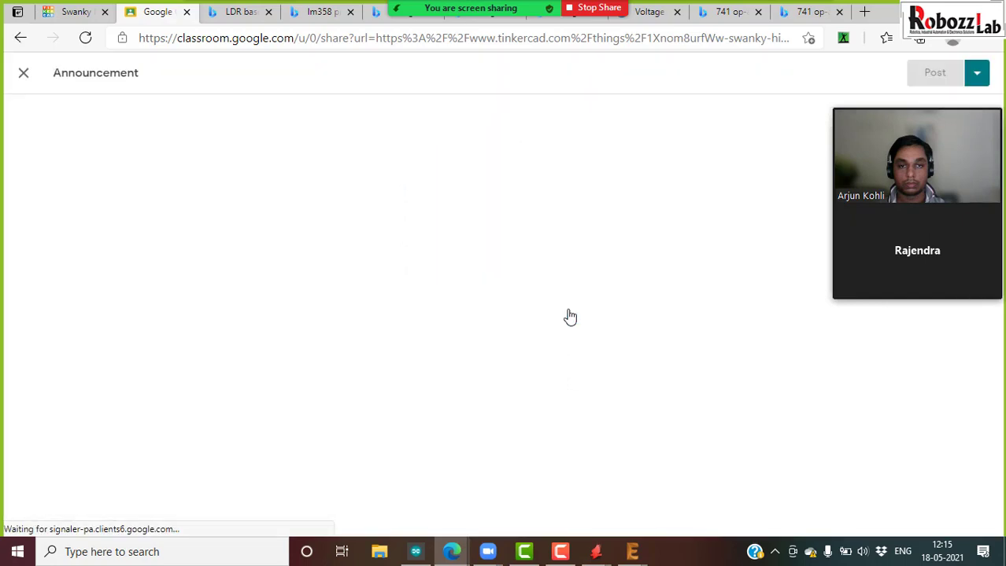
left_click(74, 13)
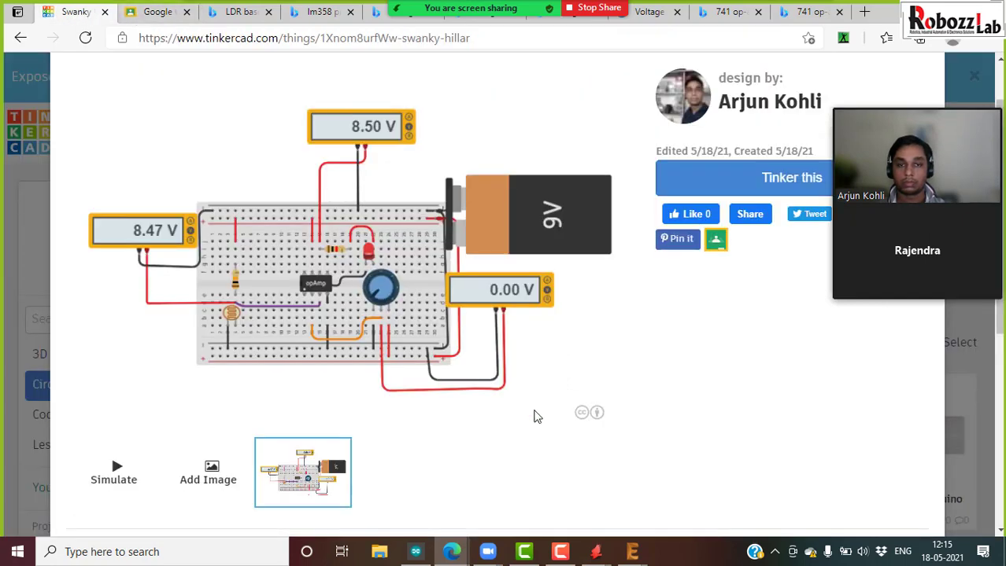
scroll(549, 441, "down", 2)
scroll(548, 441, "up", 2)
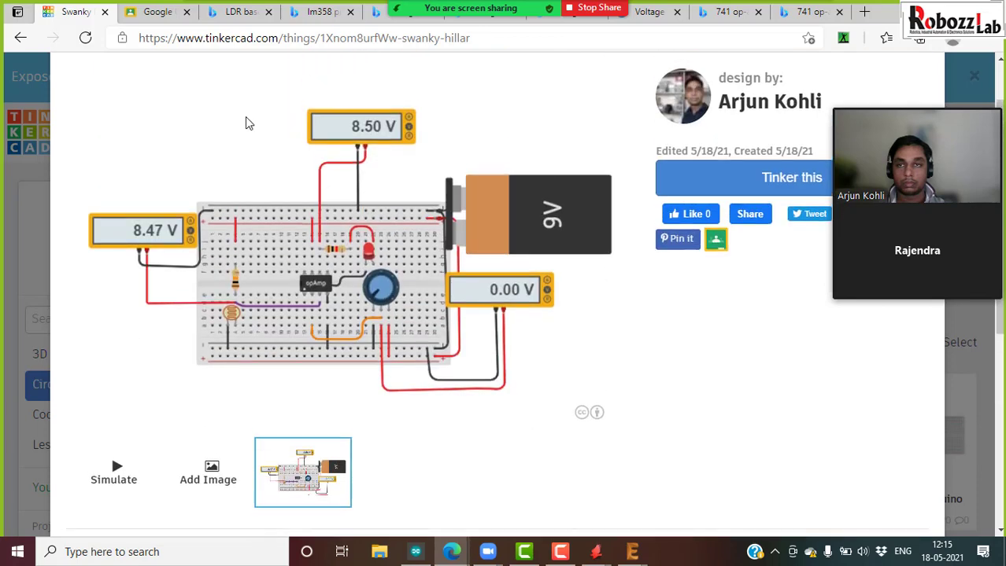
- Post the announcement "LDR experiment with comparator ic 741" to the class in Google Classroom, and switch back to the Tinkercad design page
left_click(155, 13)
left_click(257, 134)
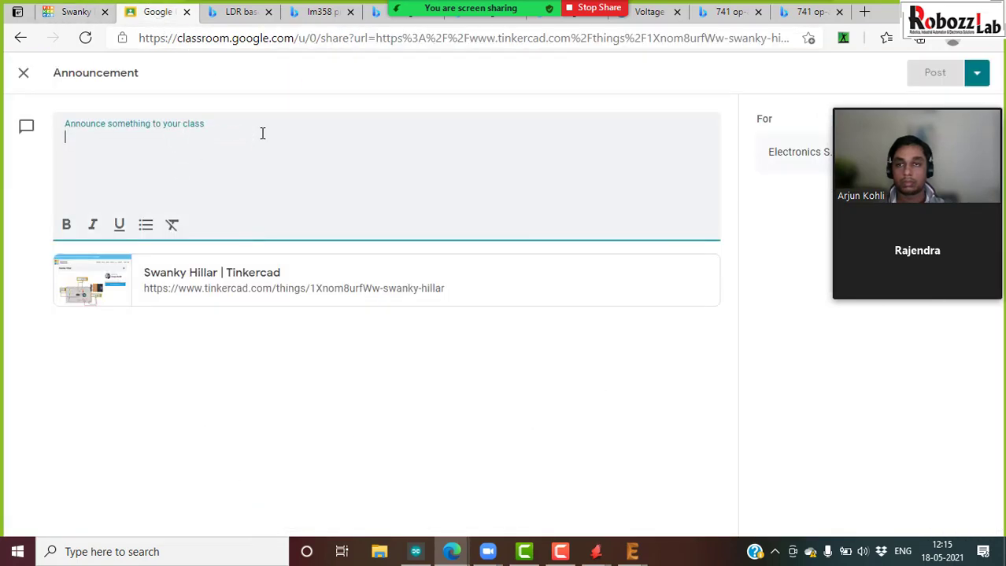
type("LDR ")
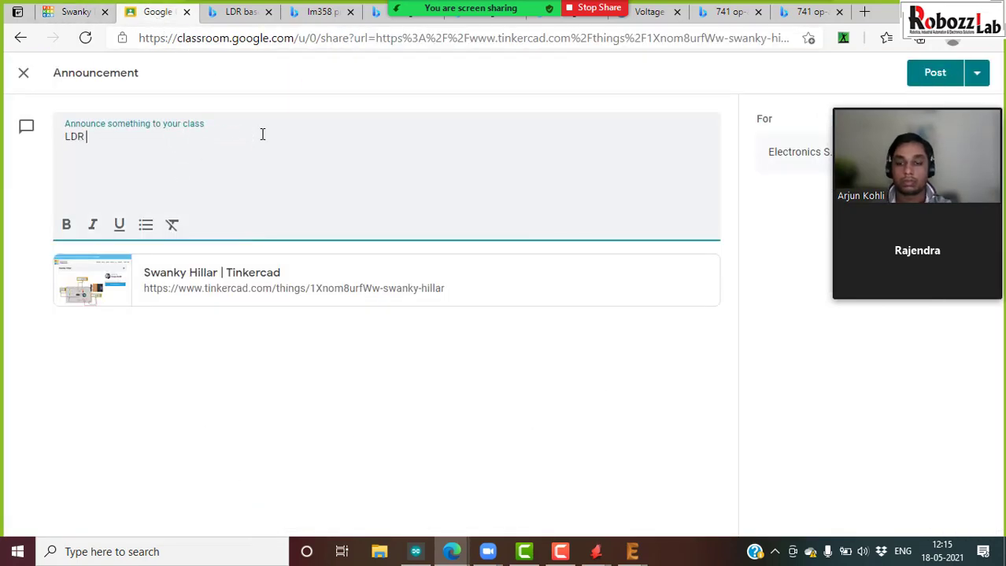
type("experim")
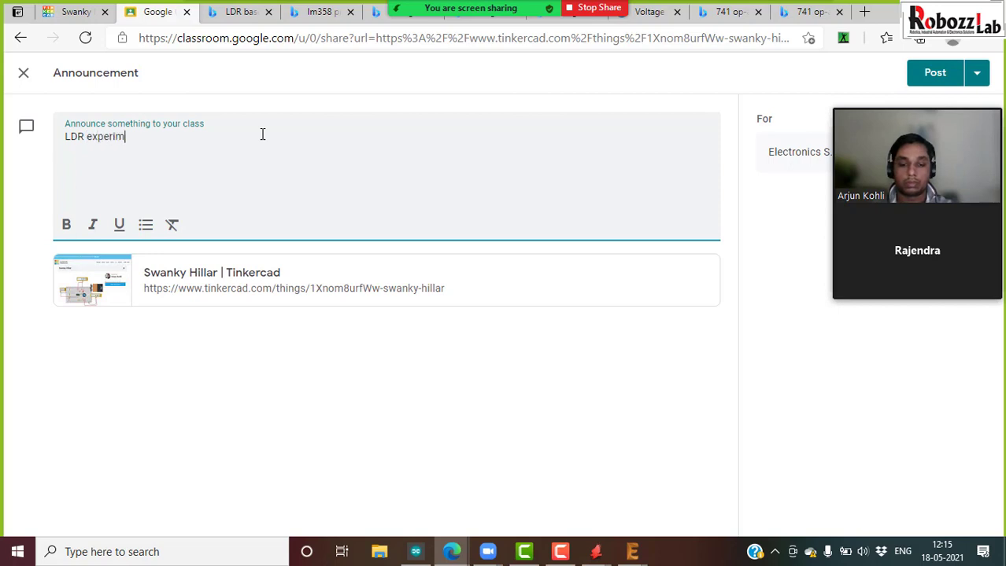
type("et")
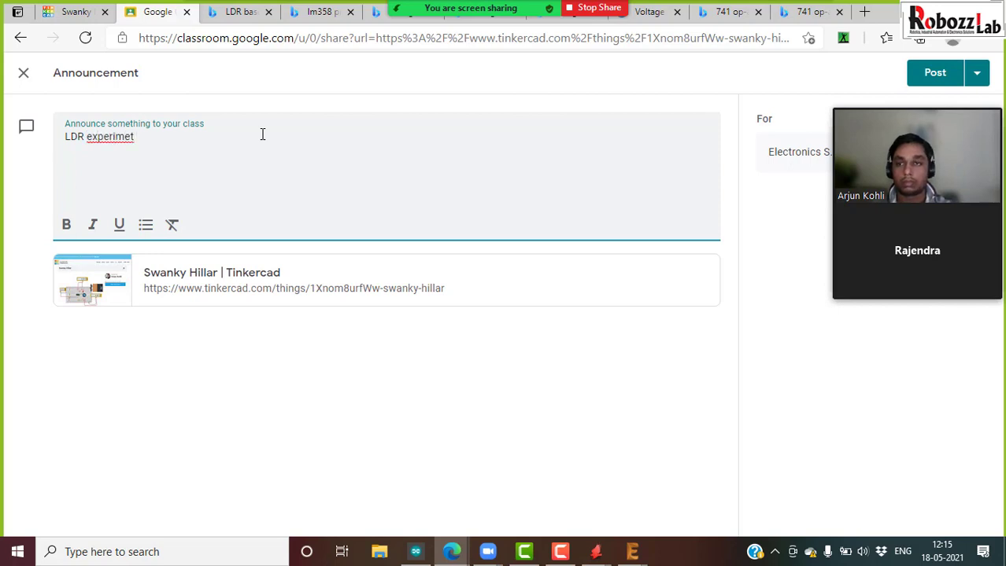
right_click(120, 139)
left_click(150, 157)
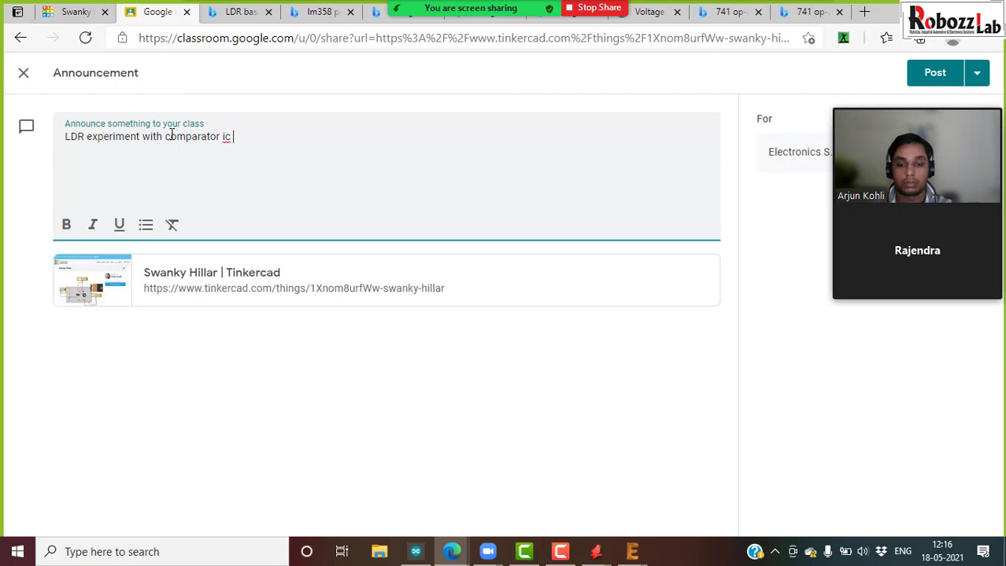
type("41")
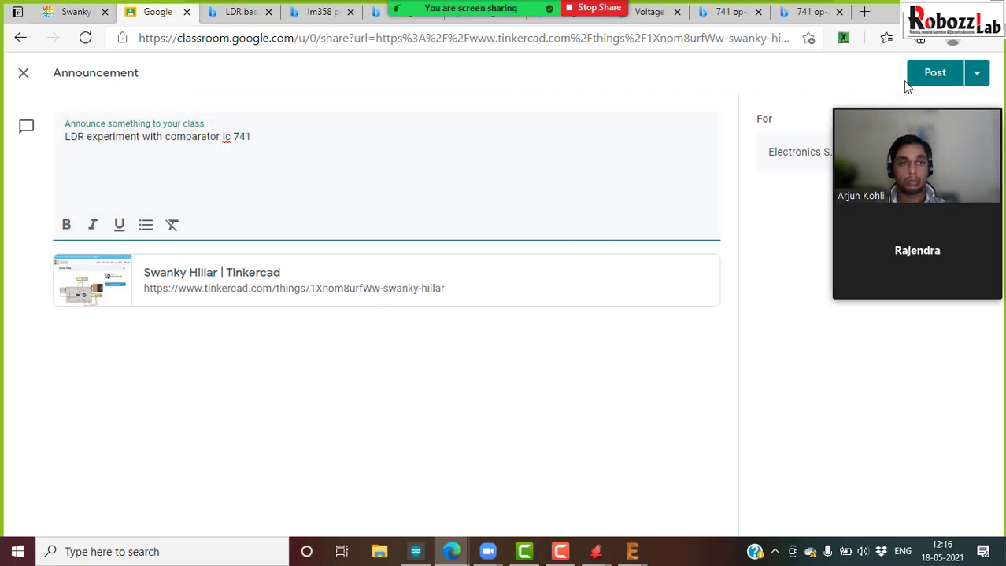
left_click(940, 74)
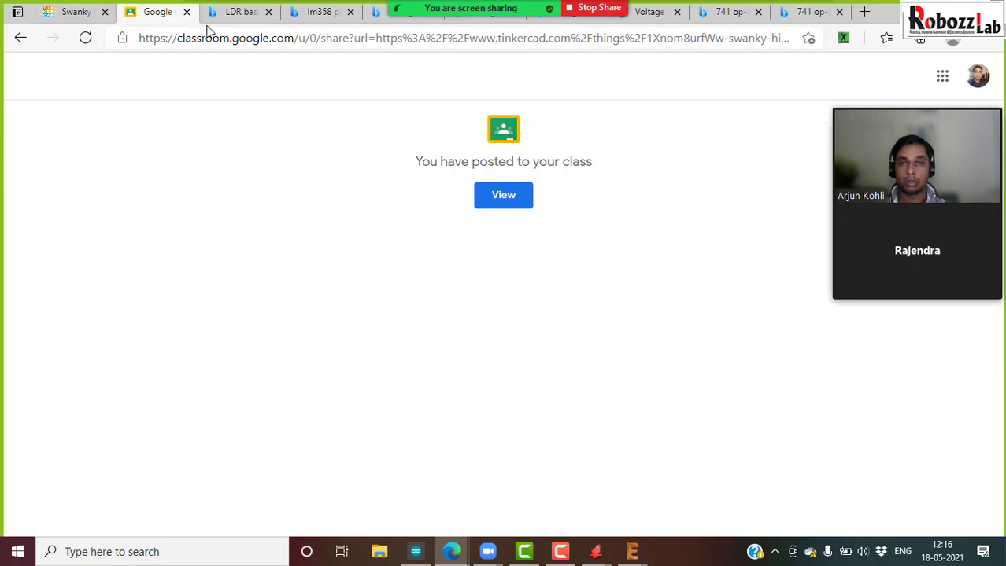
left_click(74, 12)
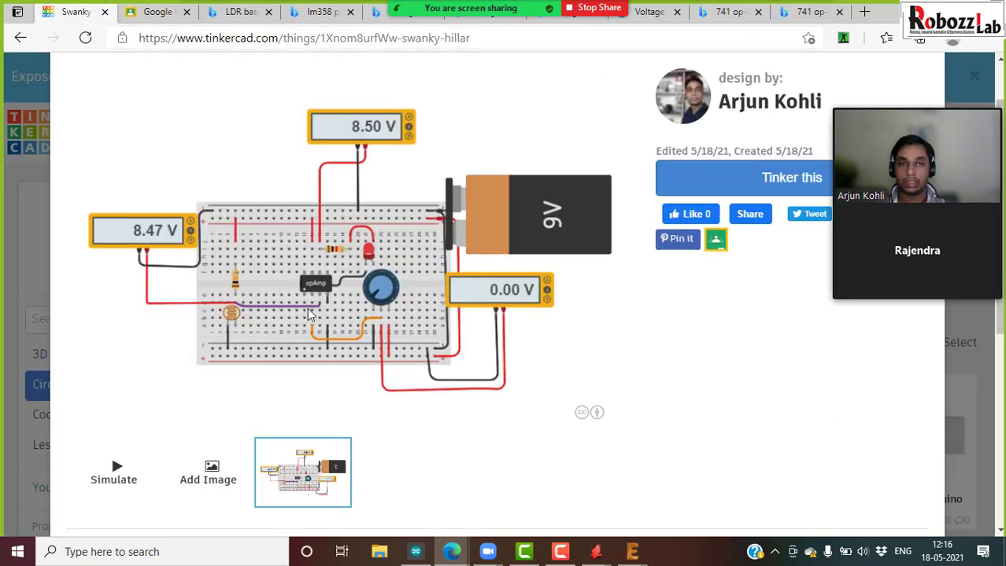